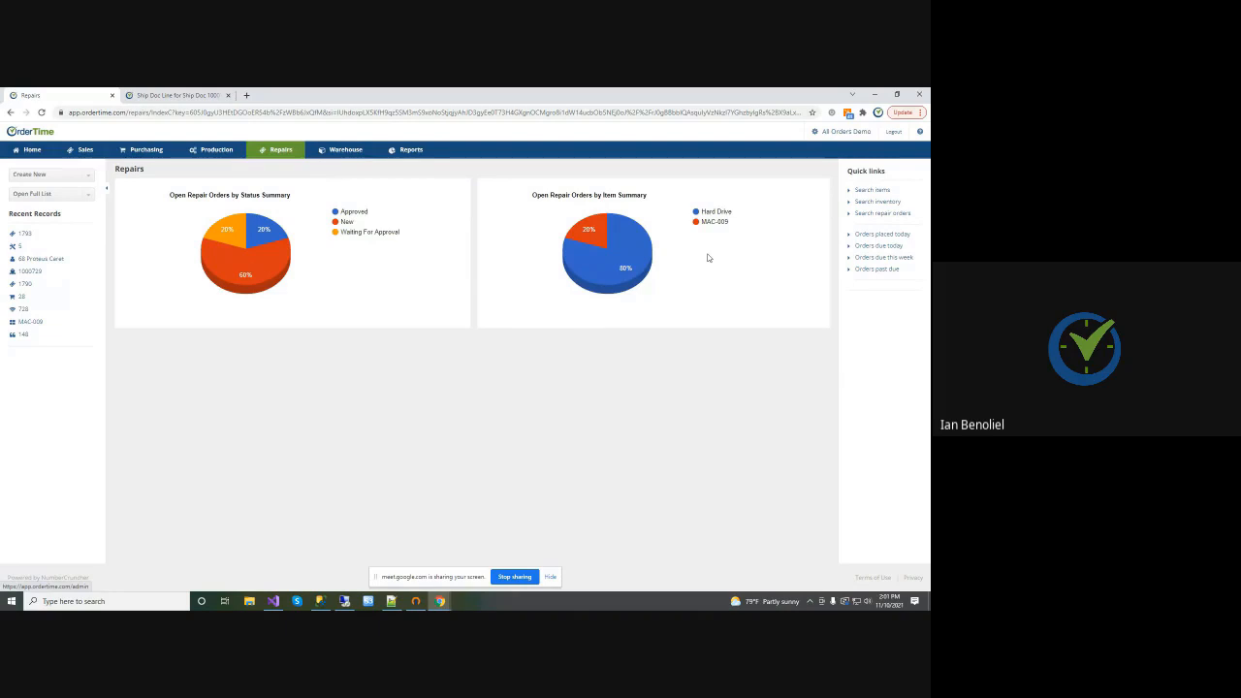
Open the repair order settings in the company preferences
{"action": "left_click", "coordinate": [827, 133]}
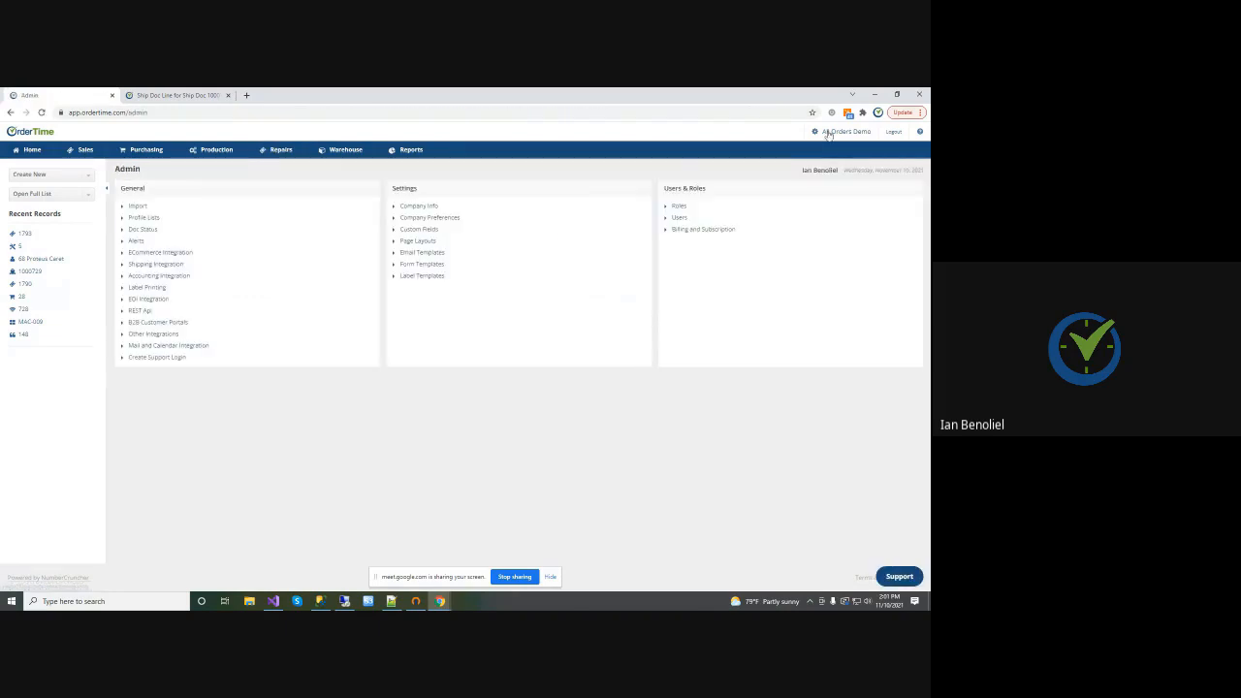
{"action": "left_click", "coordinate": [423, 219]}
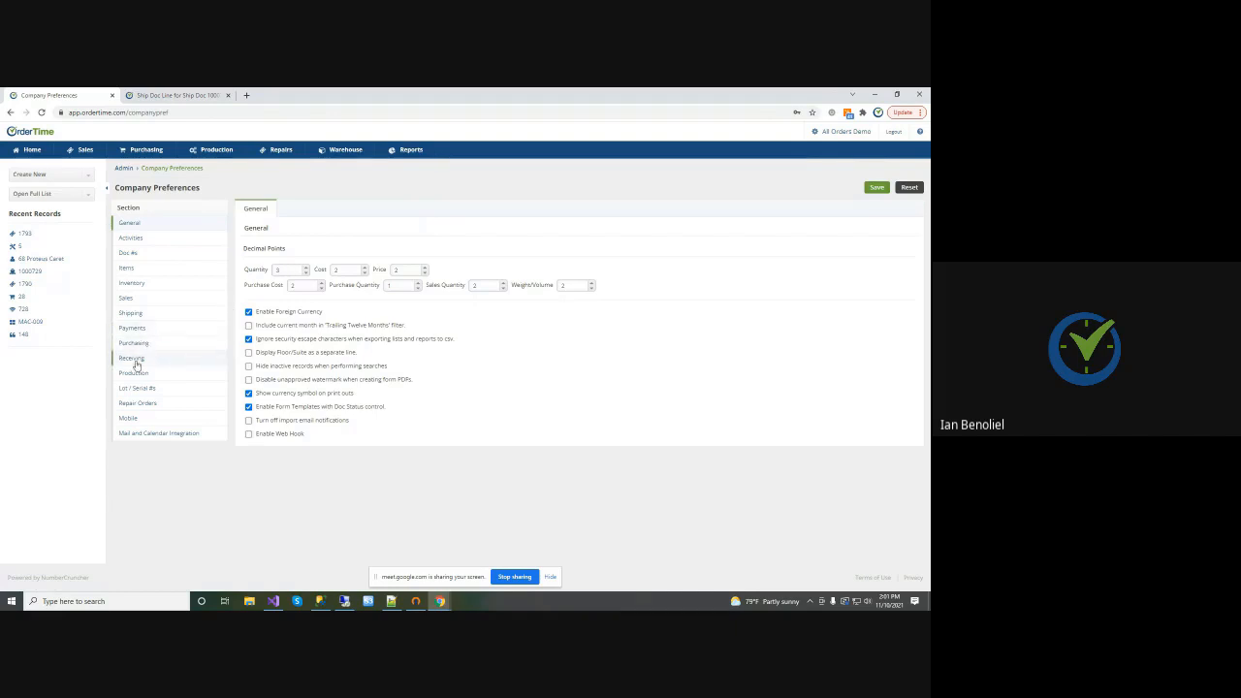
{"action": "left_click", "coordinate": [136, 402]}
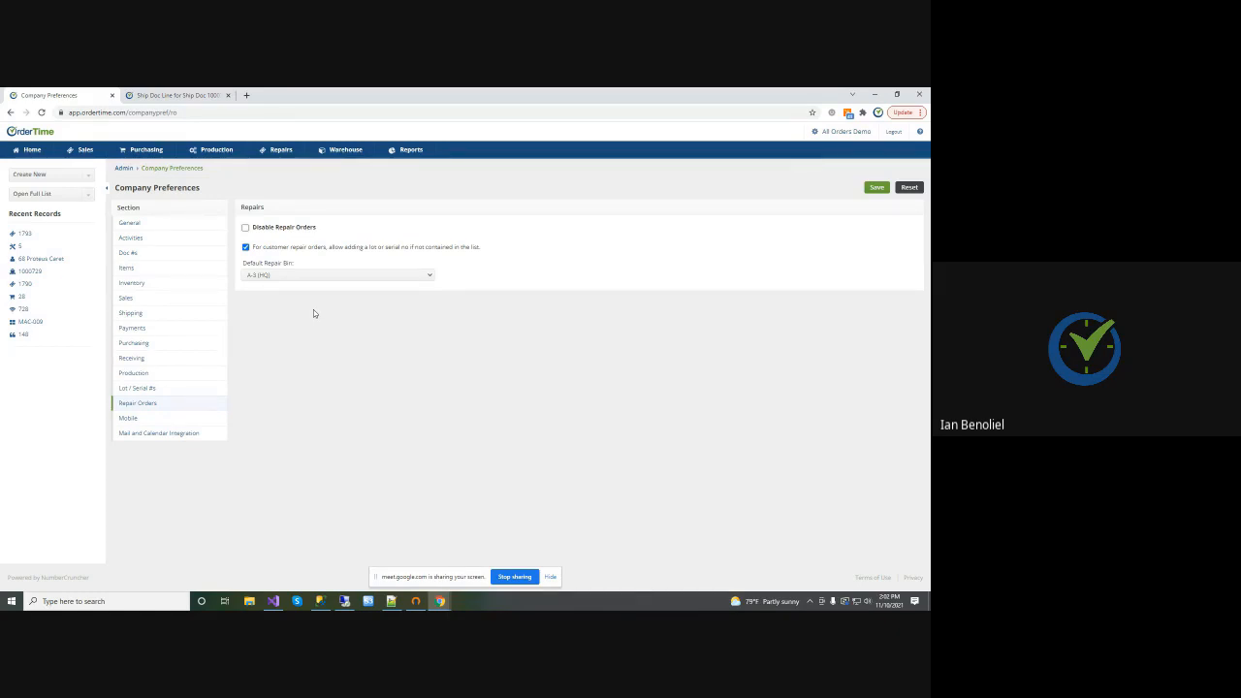
Enable setting a default location and account for new adjustments in the inventory preferences
{"action": "left_click", "coordinate": [133, 286]}
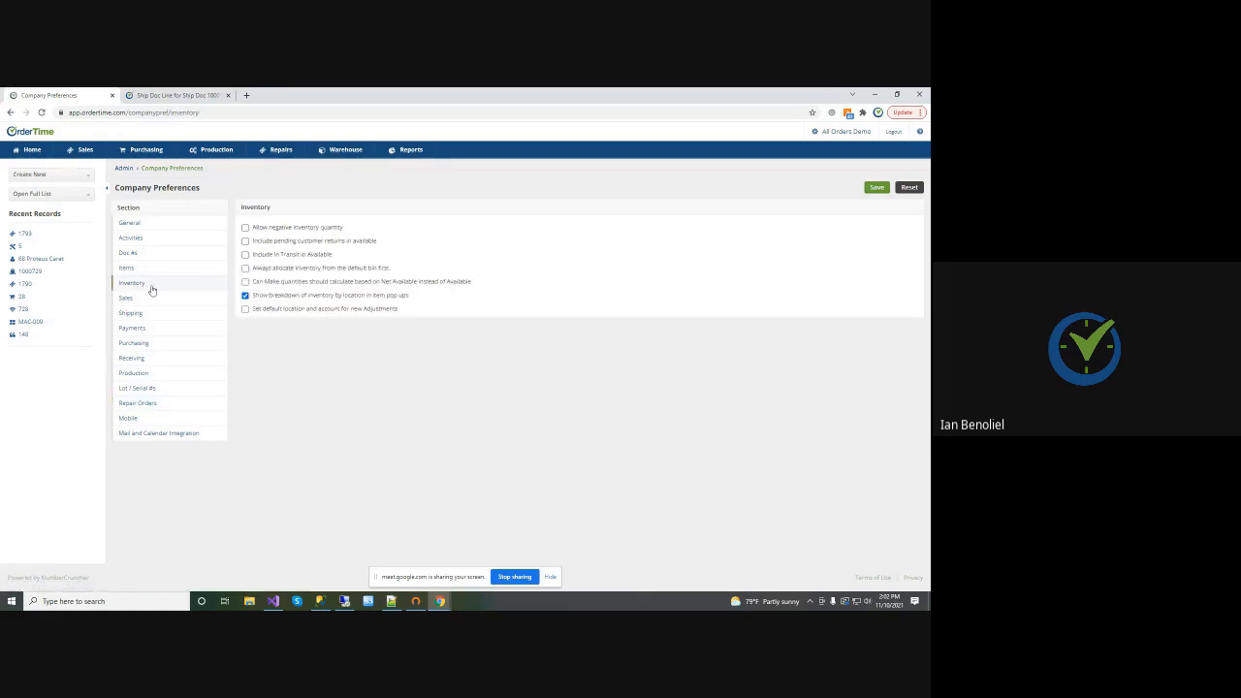
{"action": "left_click", "coordinate": [245, 309]}
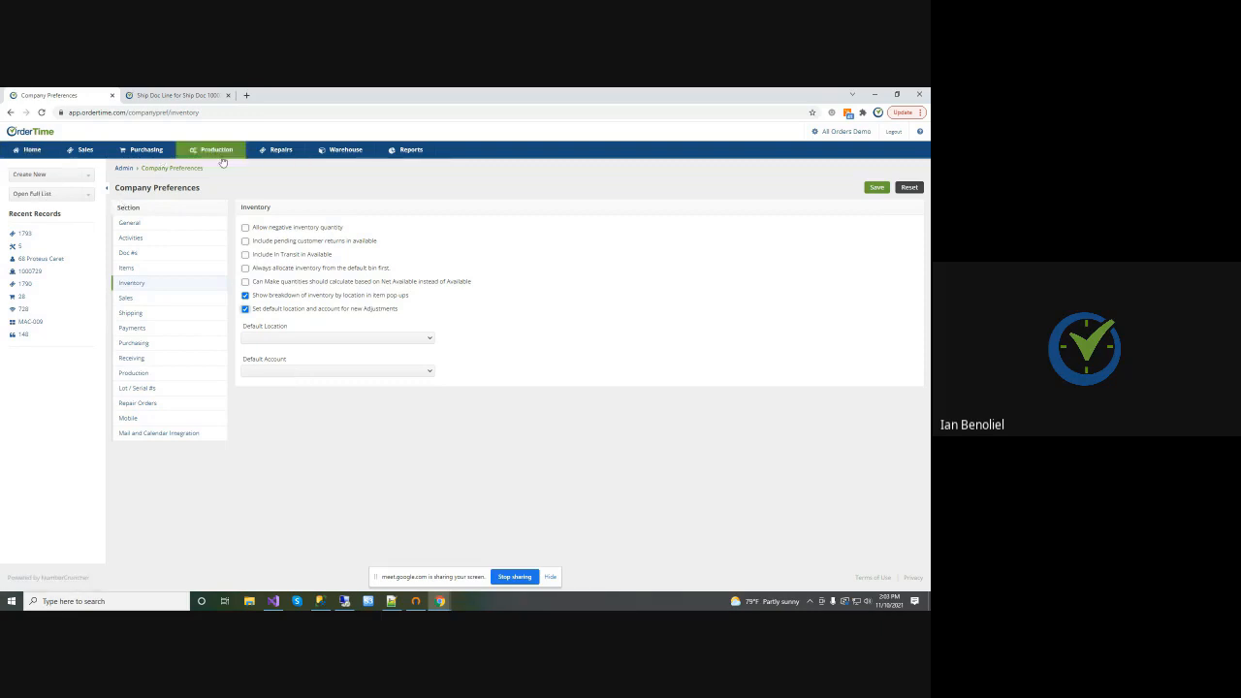
Add the Is Internal column to the repair orders list and save the list options
{"action": "left_click", "coordinate": [287, 153]}
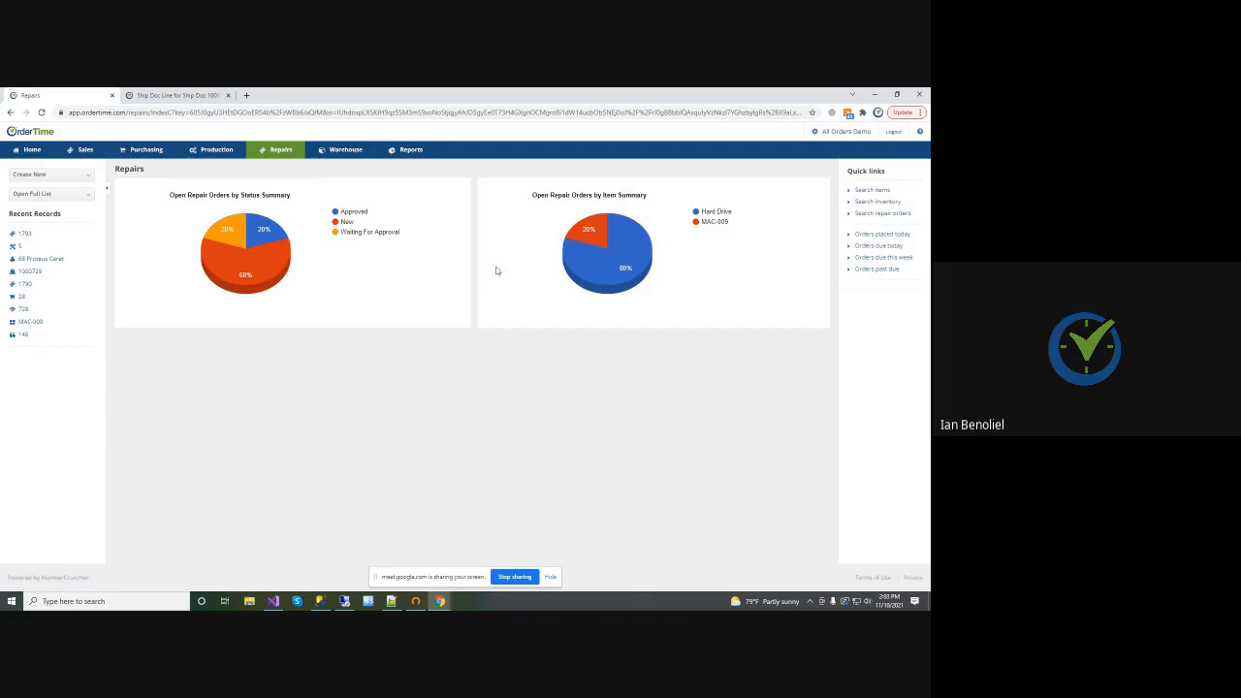
{"action": "left_click", "coordinate": [891, 217]}
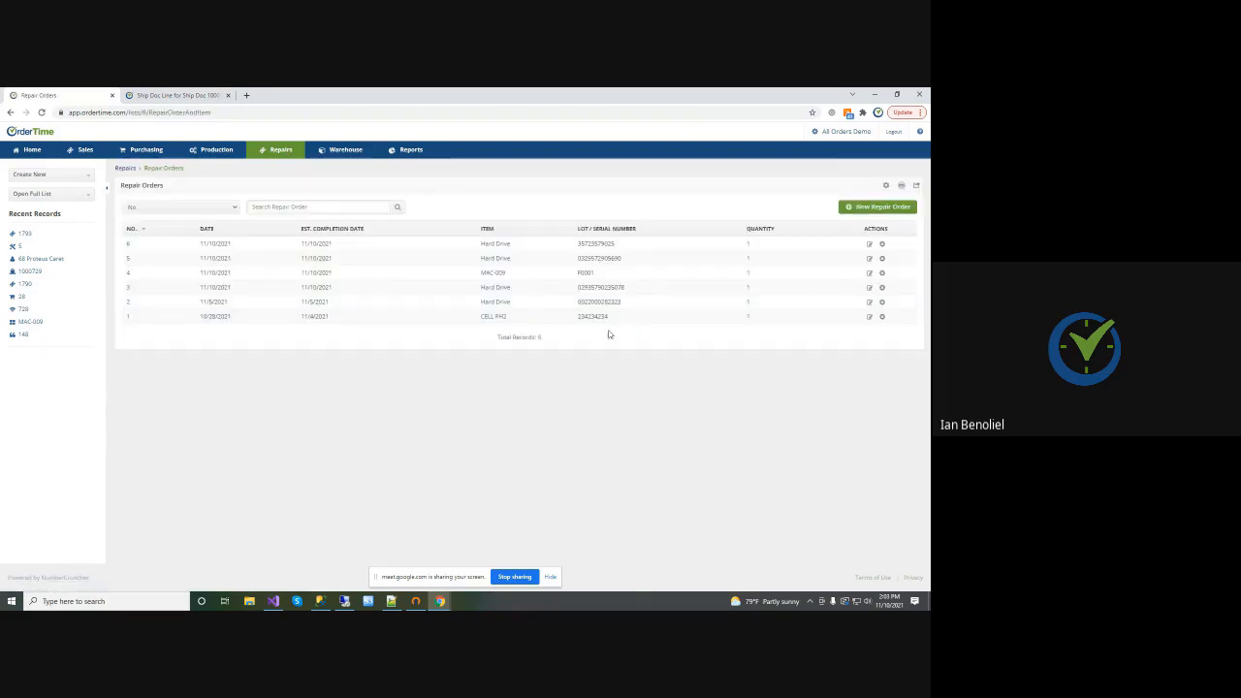
{"action": "left_click", "coordinate": [885, 184]}
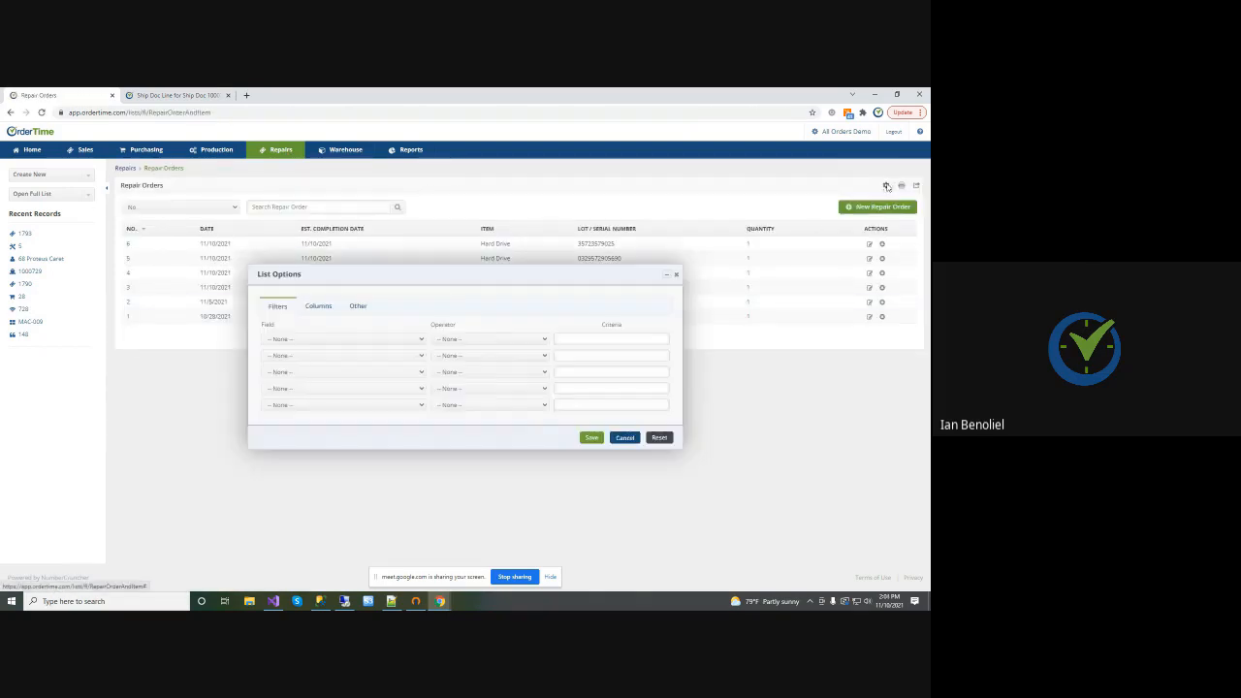
{"action": "left_click", "coordinate": [318, 306]}
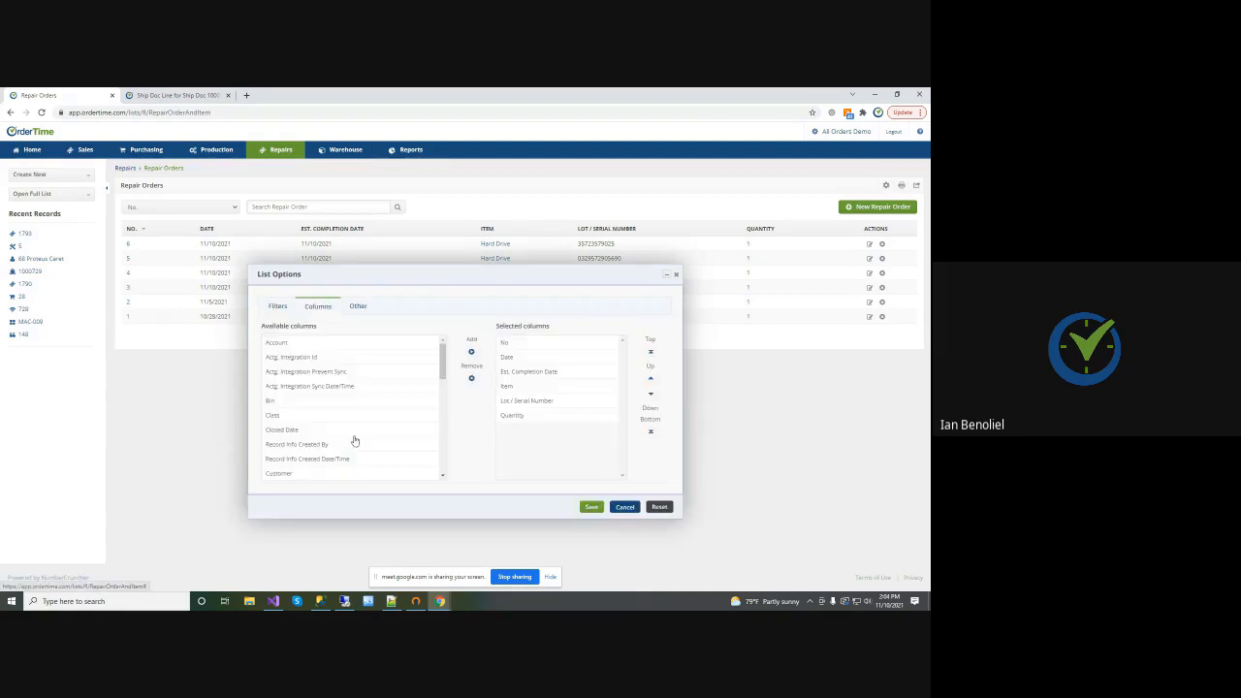
{"action": "scroll", "coordinate": [355, 440], "scroll_direction": "down", "scroll_amount": 3}
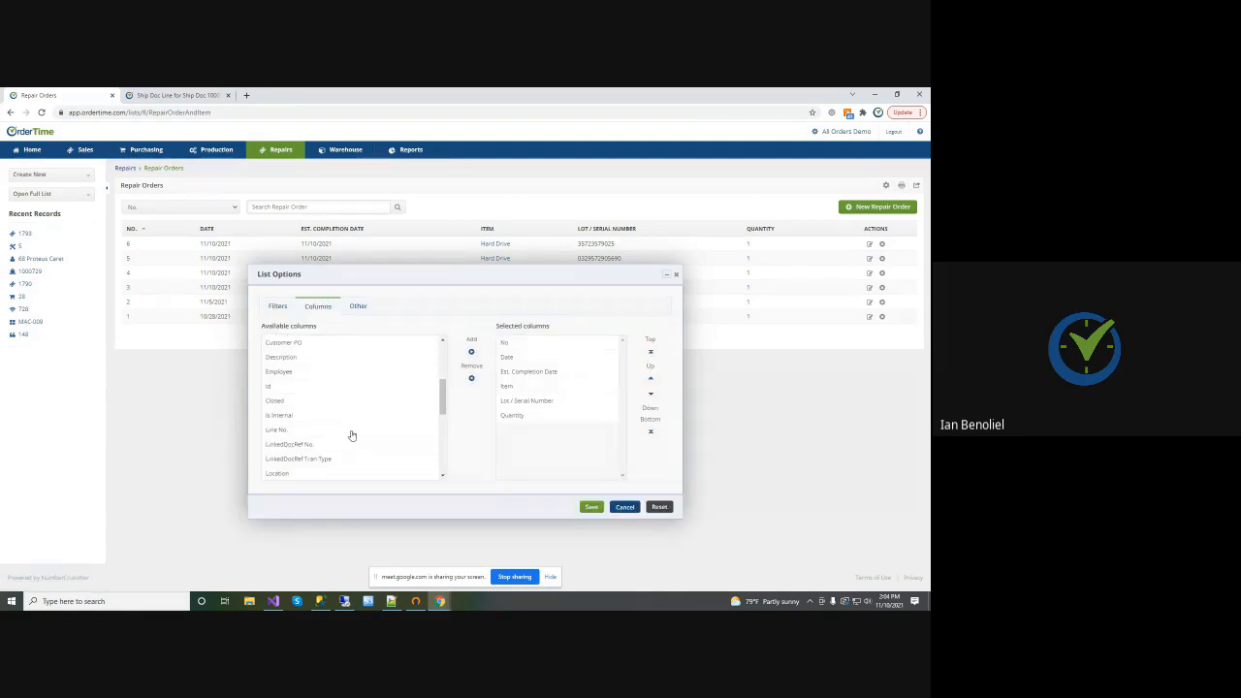
{"action": "left_click", "coordinate": [291, 415]}
{"action": "left_click", "coordinate": [471, 353]}
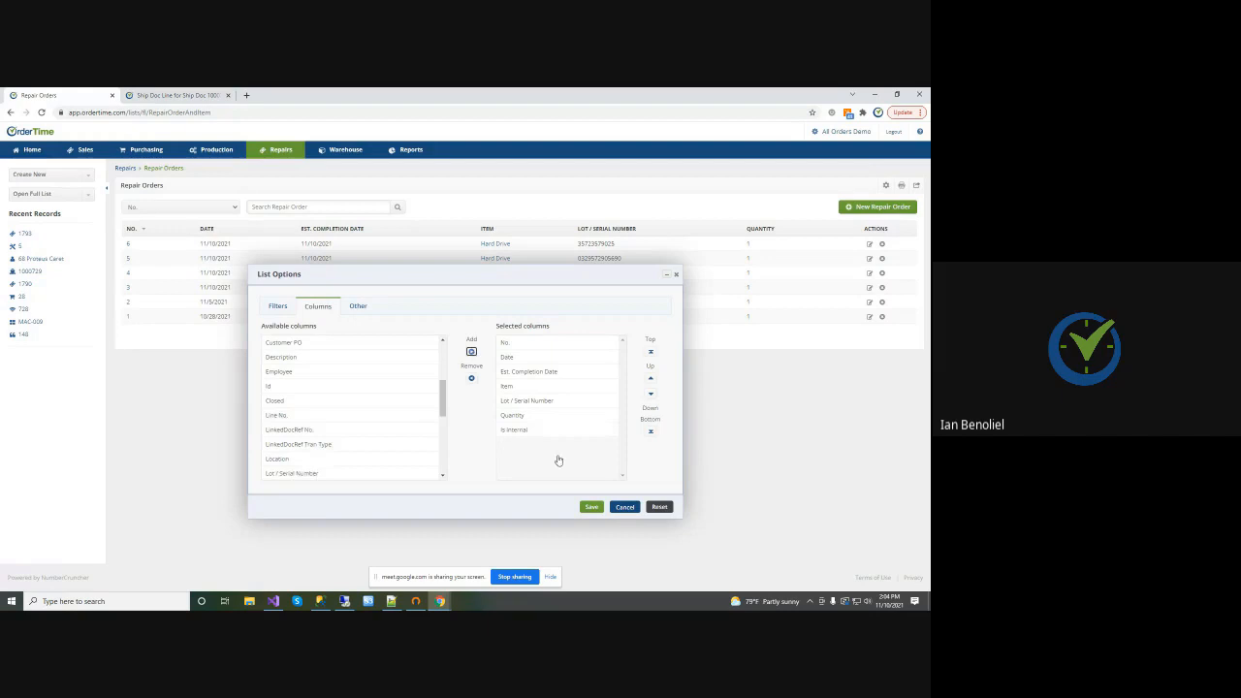
{"action": "left_click", "coordinate": [592, 506]}
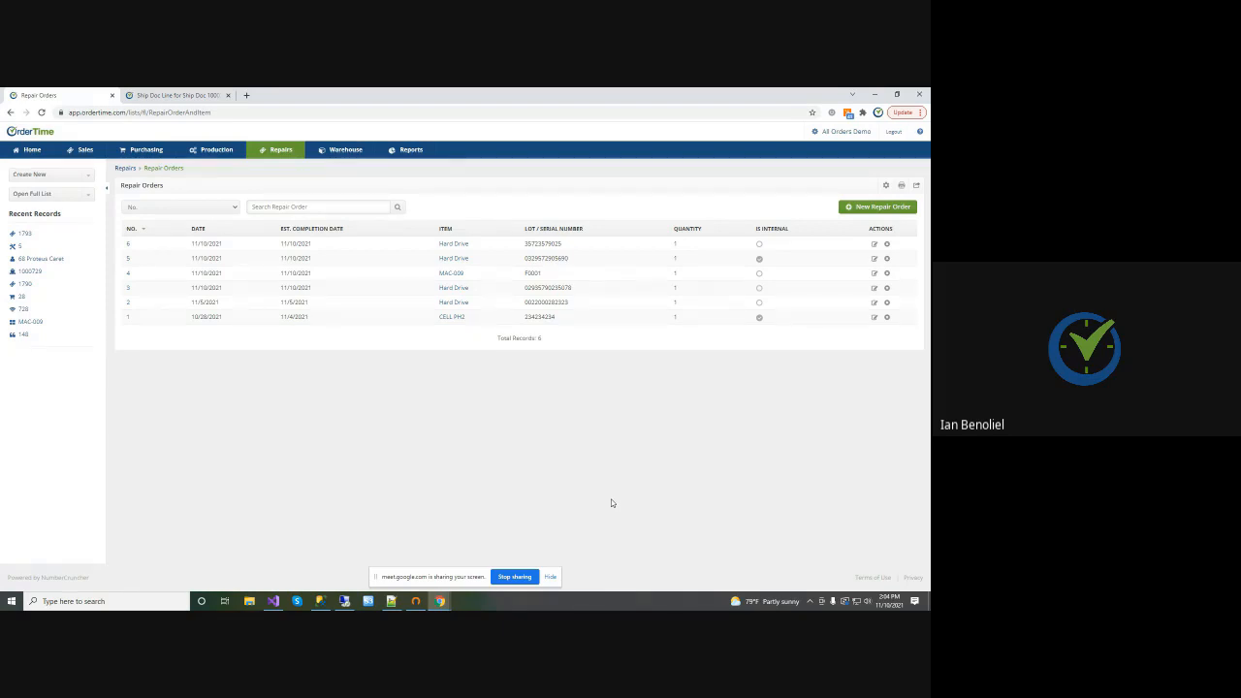
Start a new repair order of type Repair with an estimated completion date of 11/24/2021
{"action": "left_click", "coordinate": [882, 208]}
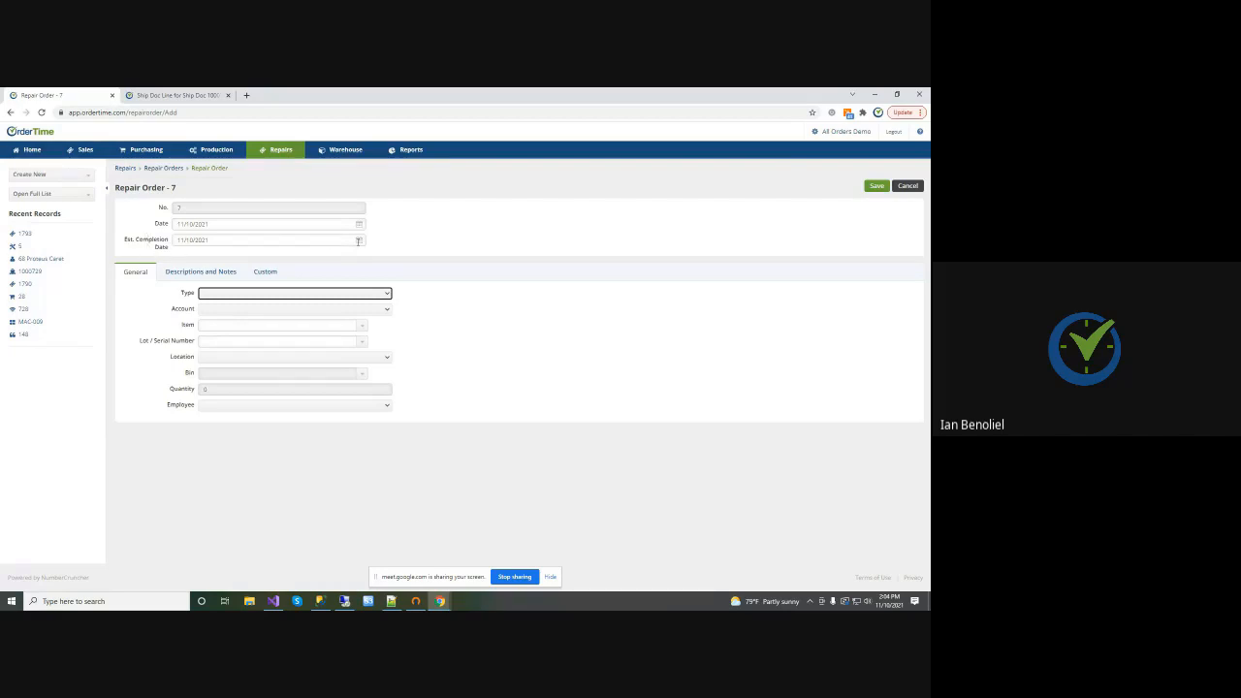
{"action": "left_click", "coordinate": [208, 239]}
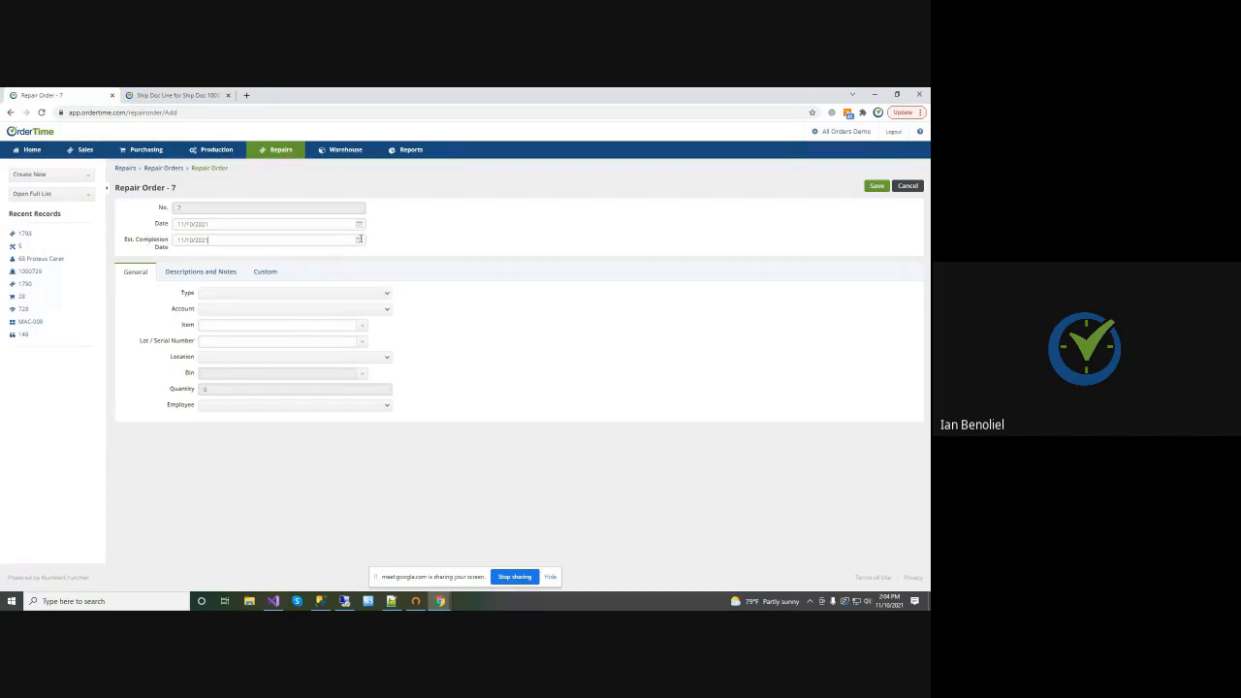
{"action": "left_click", "coordinate": [233, 330]}
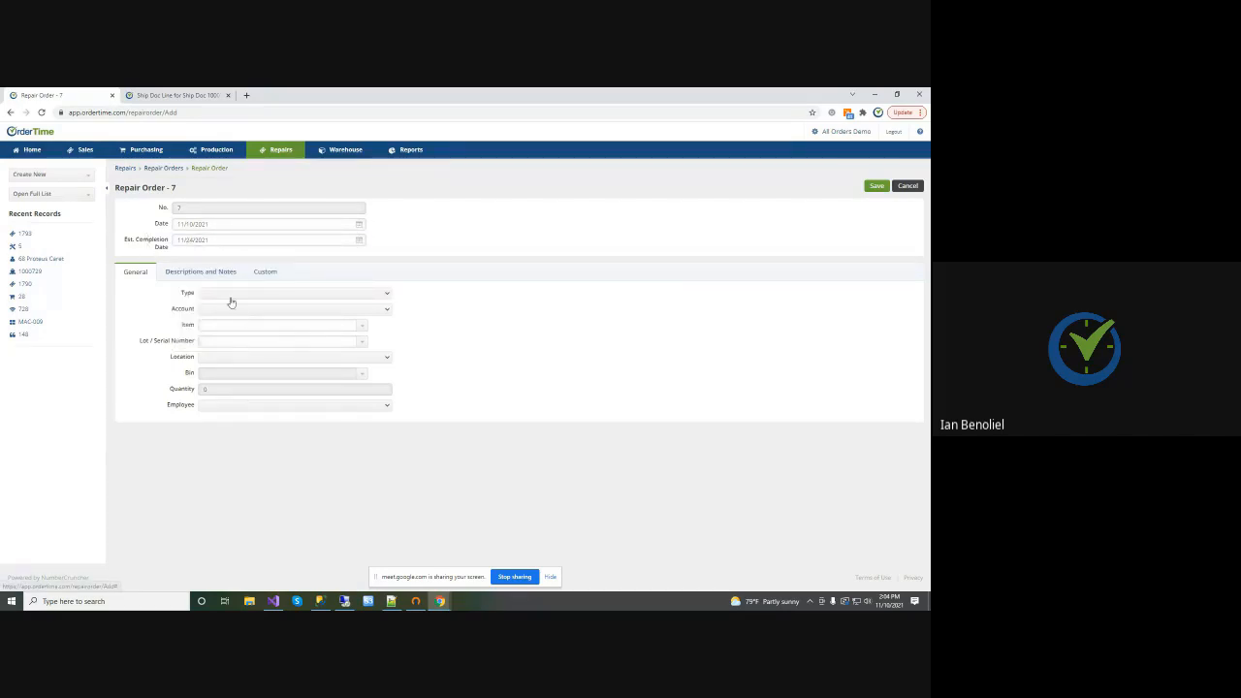
{"action": "left_click", "coordinate": [224, 292]}
{"action": "left_click", "coordinate": [217, 311]}
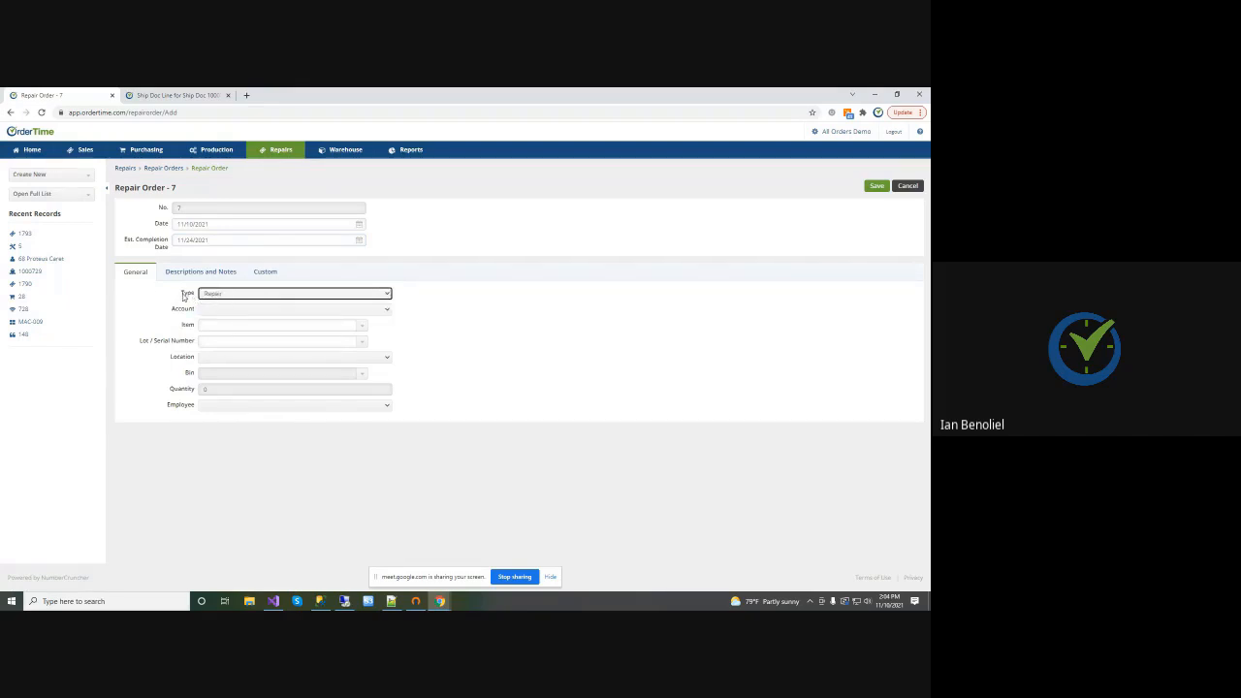
{"action": "right_click", "coordinate": [829, 131]}
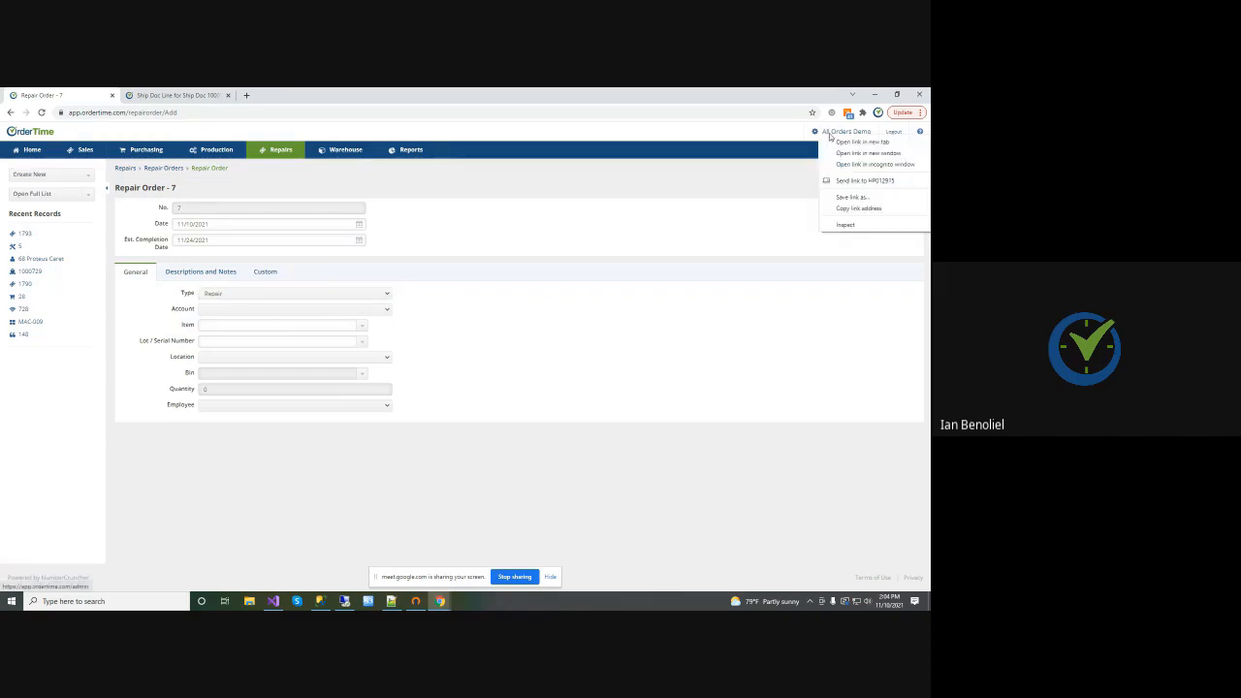
{"action": "left_click", "coordinate": [471, 310]}
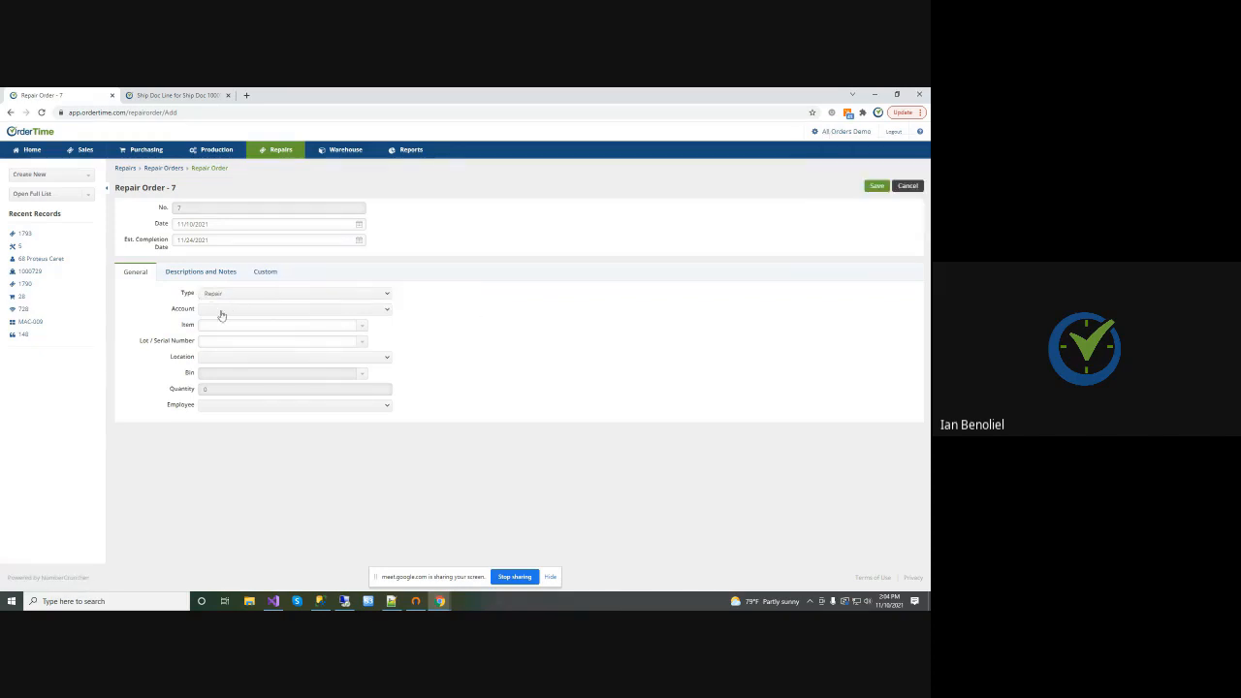
Set the repair order's account to Interest Expense
{"action": "left_click", "coordinate": [220, 310]}
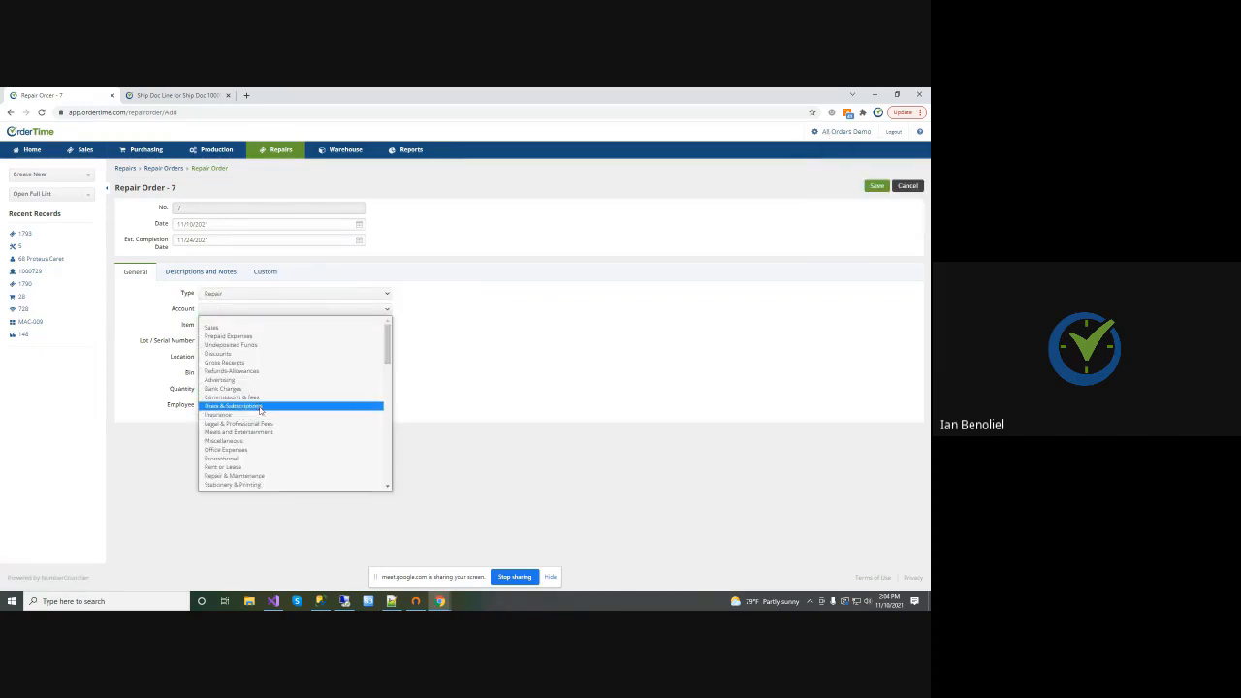
{"action": "scroll", "coordinate": [257, 409], "scroll_direction": "down", "scroll_amount": 2}
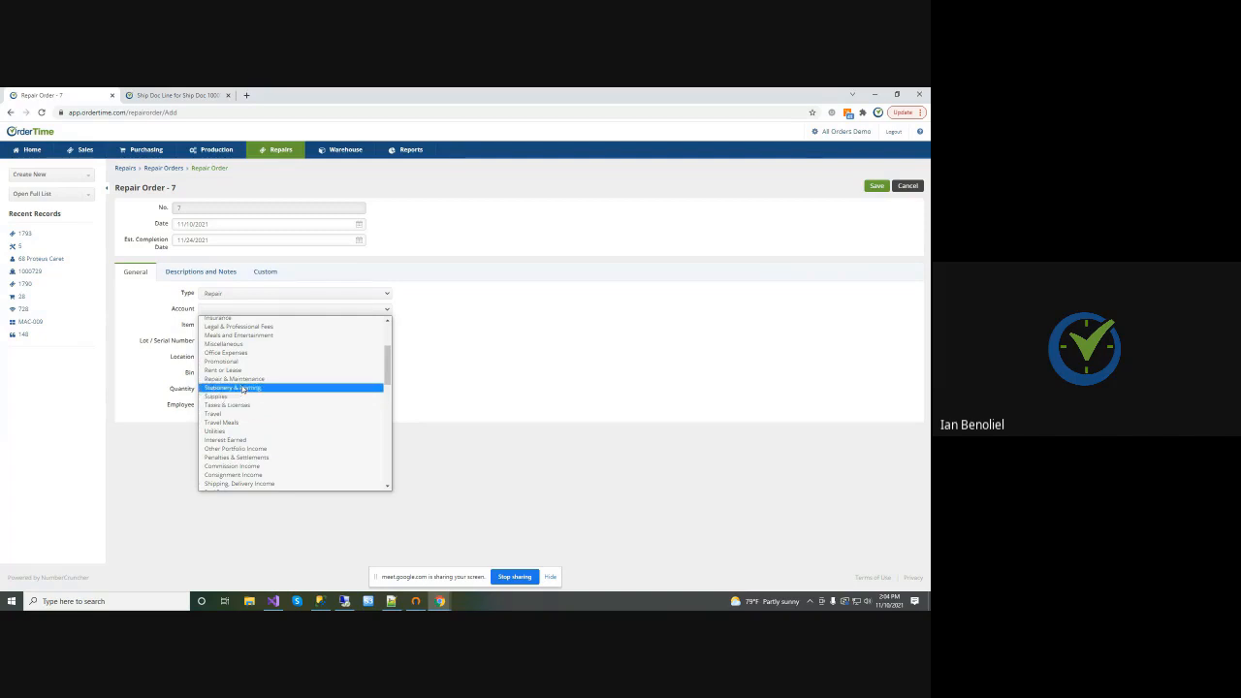
{"action": "key", "text": "c"}
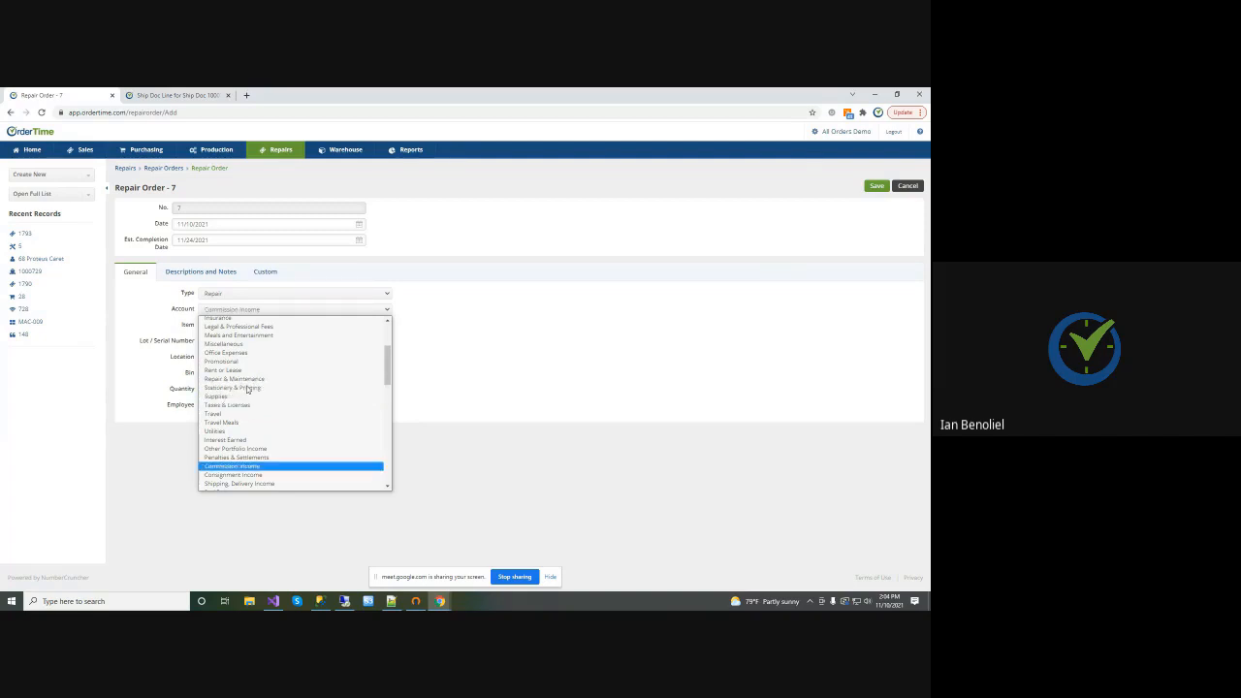
{"action": "scroll", "coordinate": [250, 455], "scroll_direction": "down", "scroll_amount": 2}
{"action": "left_click", "coordinate": [250, 457]}
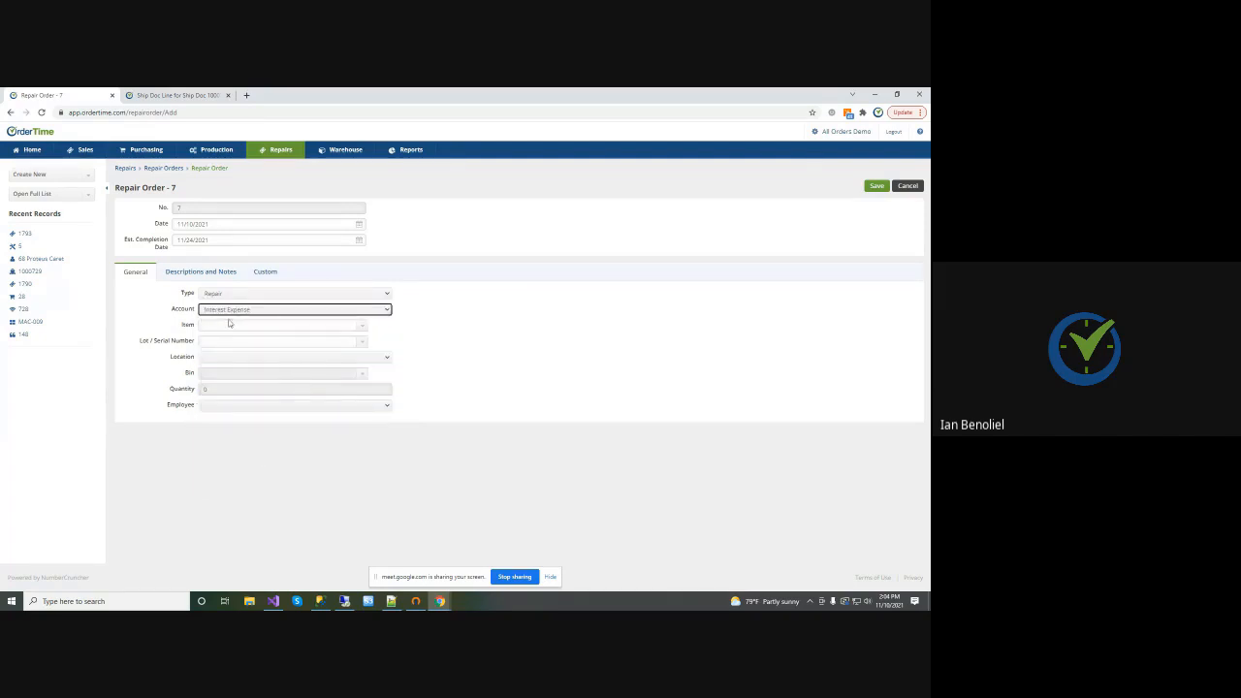
Choose item MAC-009 with serial number F0002 for the repair order
{"action": "left_click", "coordinate": [276, 326]}
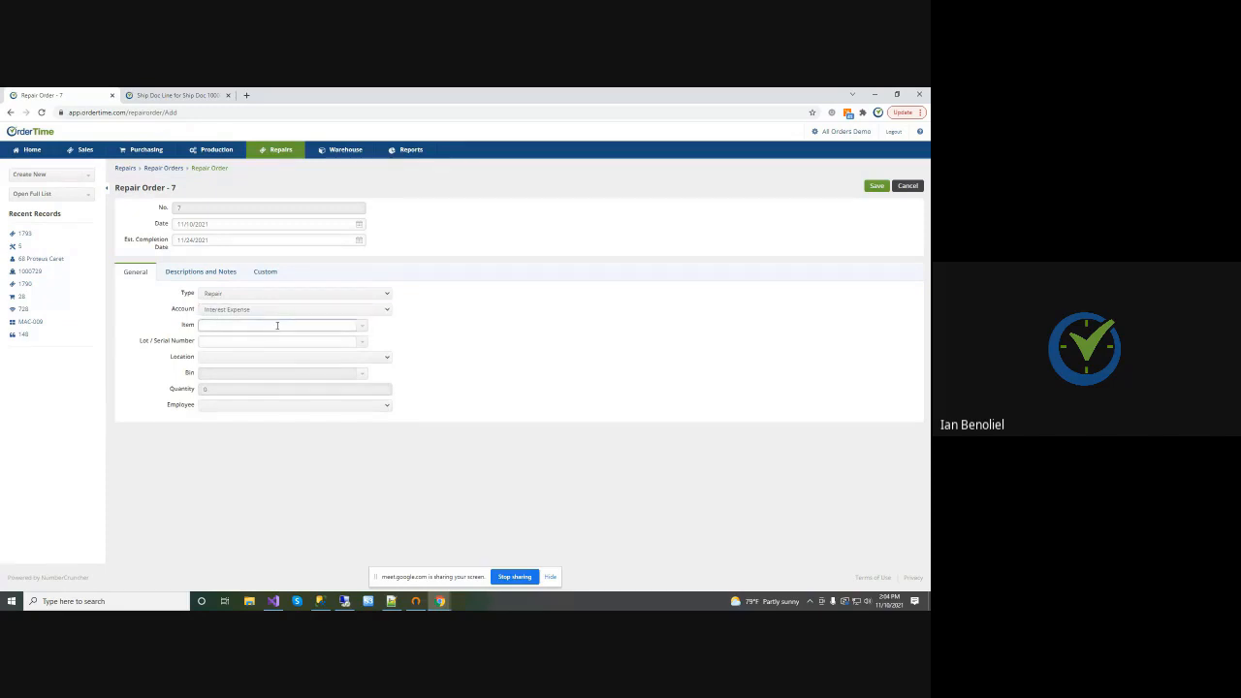
{"action": "type", "text": "ma"}
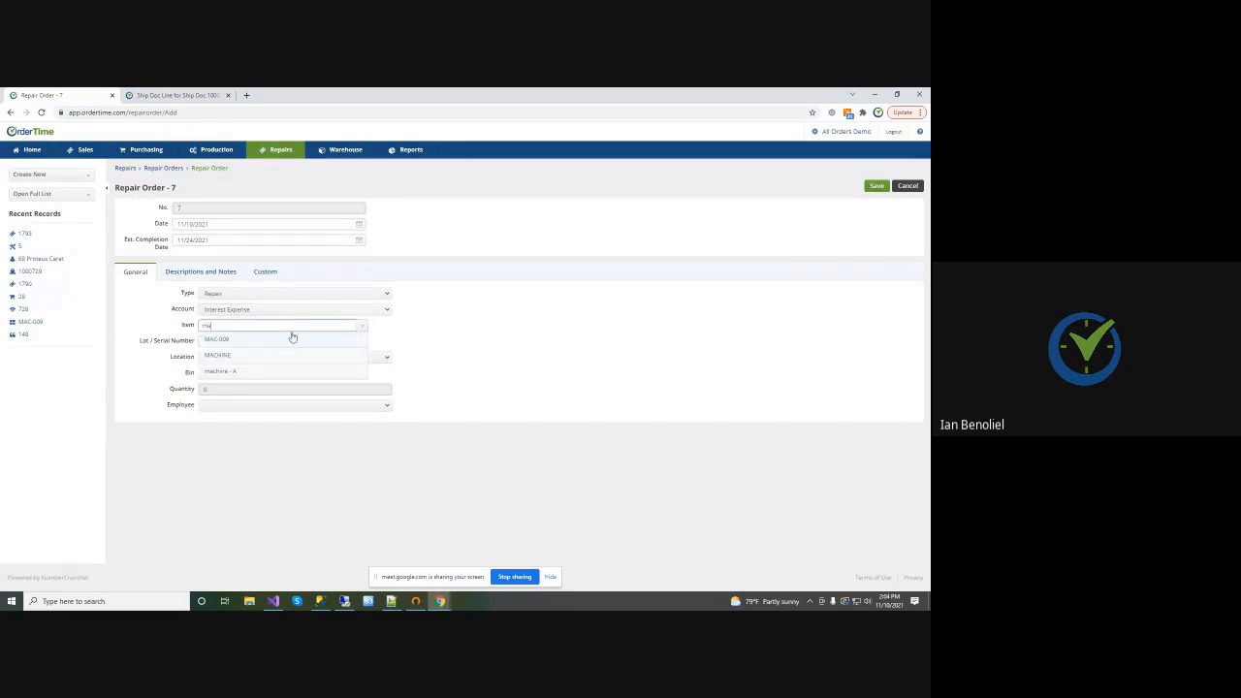
{"action": "left_click", "coordinate": [228, 342]}
{"action": "left_click", "coordinate": [362, 343]}
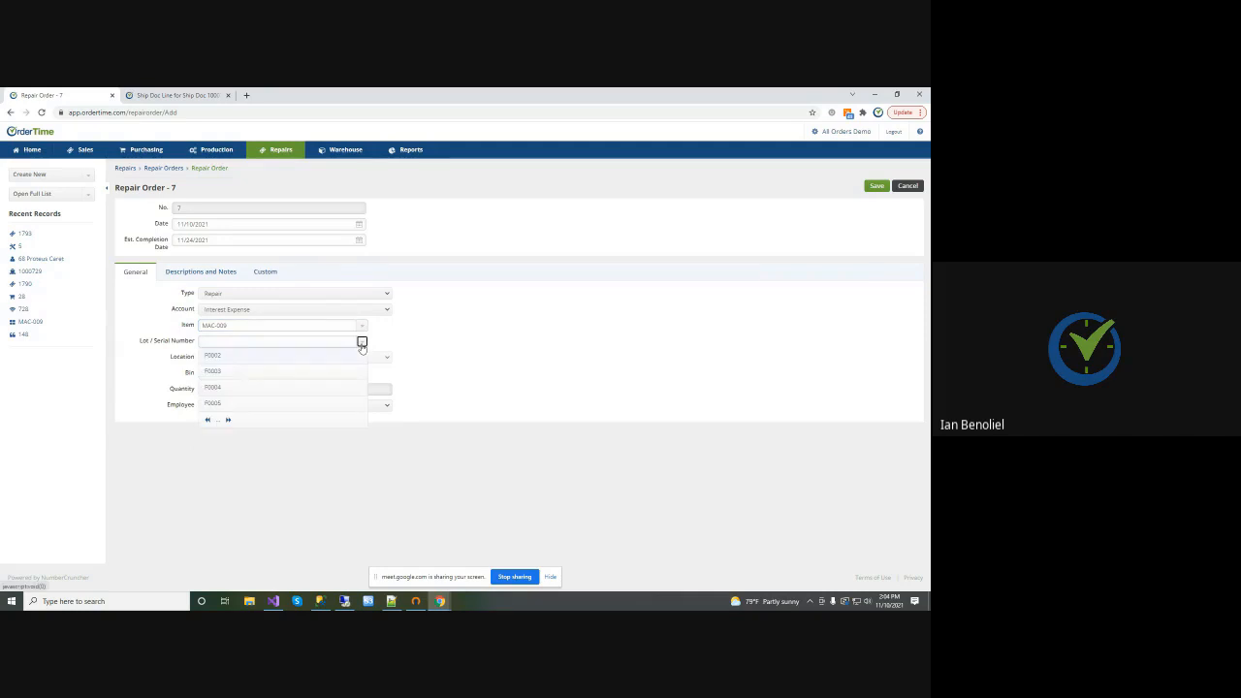
{"action": "left_click", "coordinate": [233, 359]}
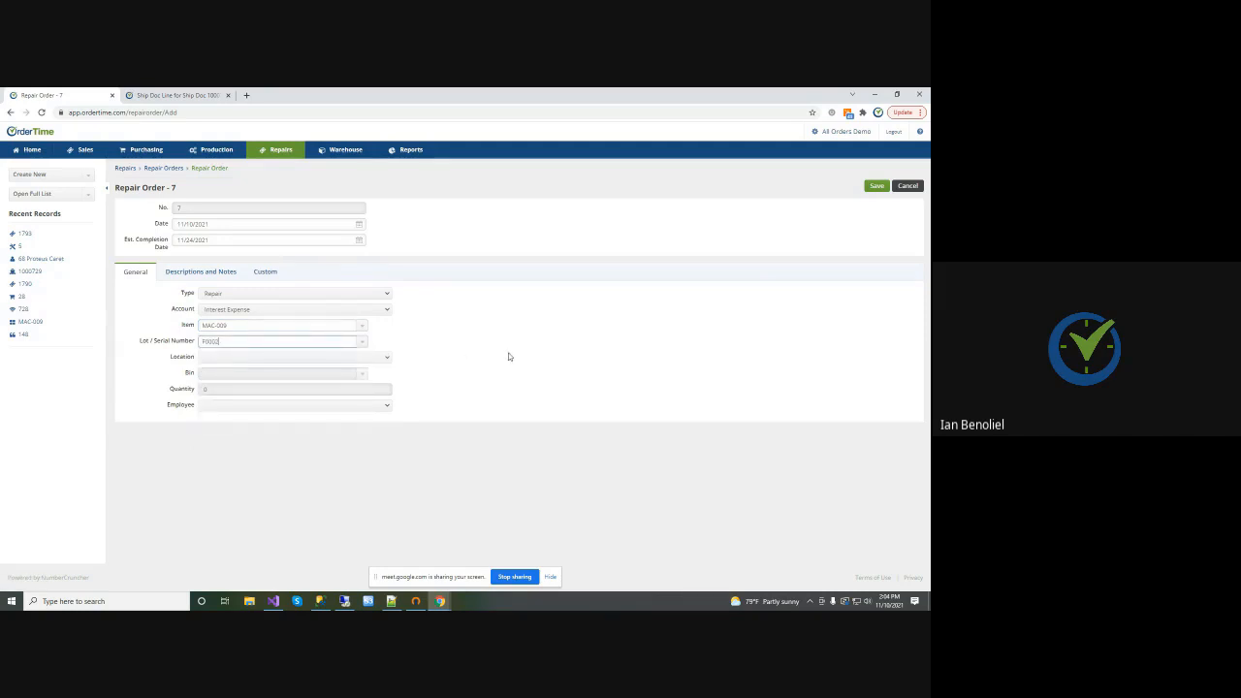
Set the repair order's location to HQ, its bin to Floor (HQ) and its quantity to 1
{"action": "left_click", "coordinate": [314, 359]}
{"action": "left_click", "coordinate": [216, 375]}
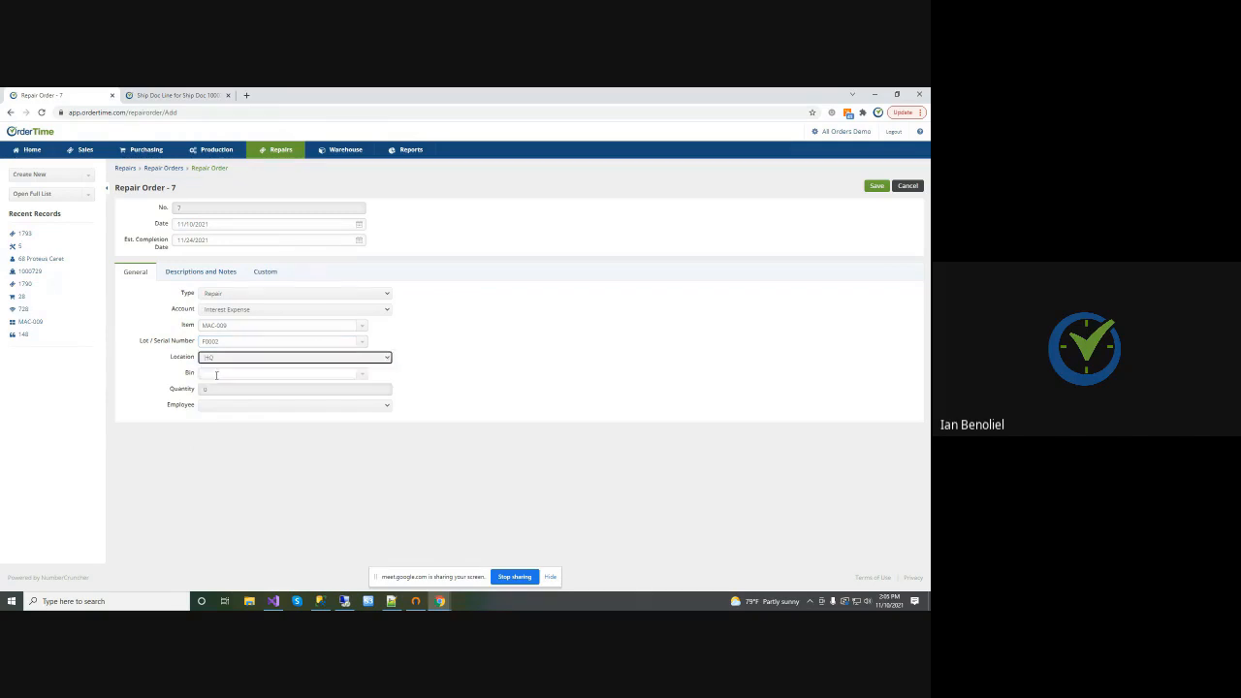
{"action": "left_click", "coordinate": [361, 373]}
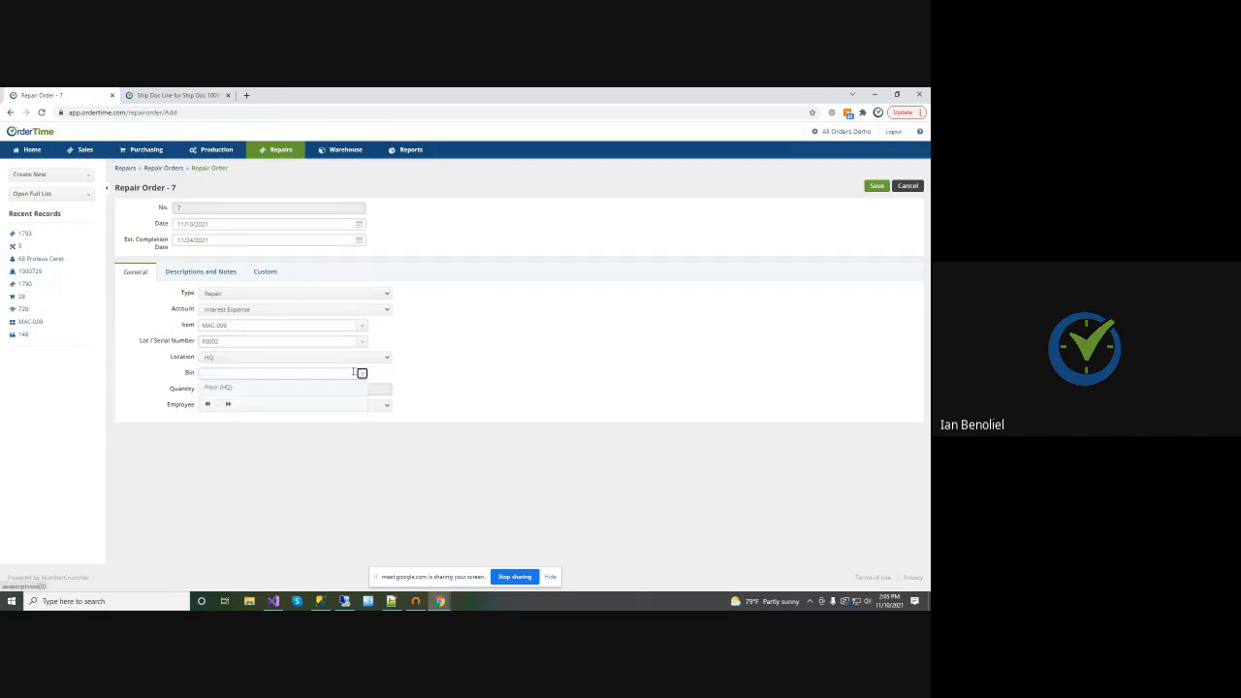
{"action": "left_click", "coordinate": [216, 389]}
{"action": "left_click", "coordinate": [243, 390]}
{"action": "key", "text": "BackSpace"}
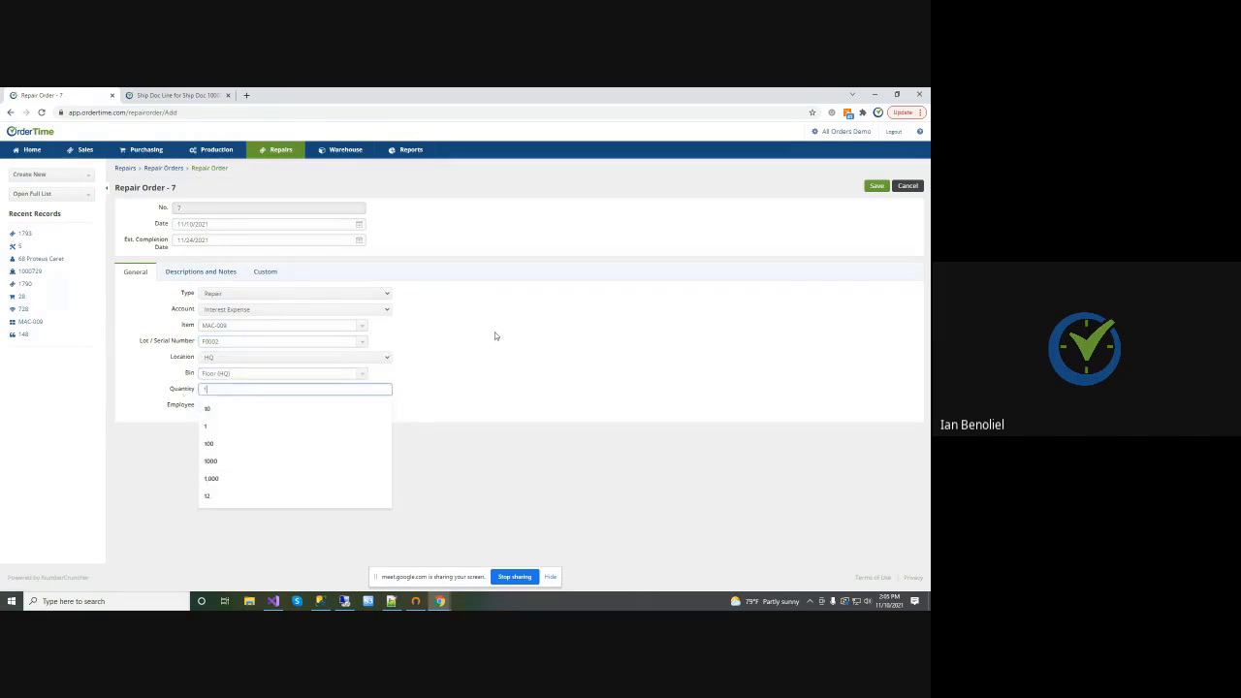
{"action": "type", "text": "1"}
Check the description, notes and custom fields of the new repair order and save it
{"action": "left_click", "coordinate": [200, 272]}
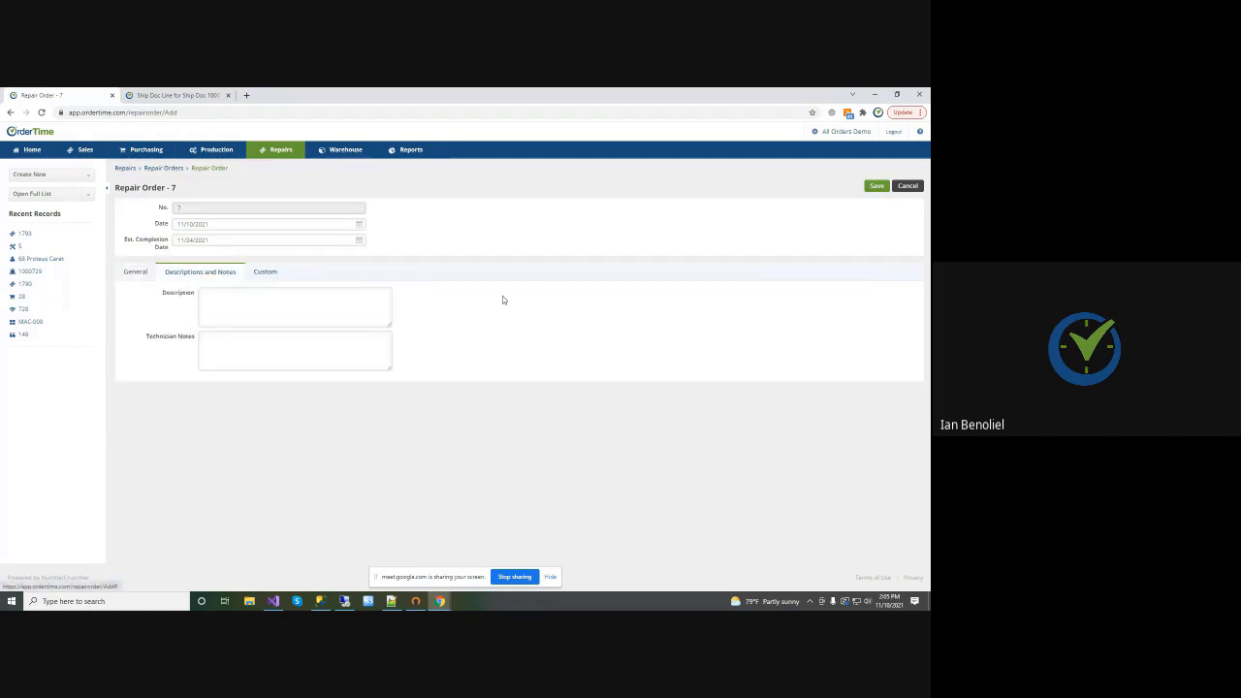
{"action": "left_click", "coordinate": [245, 310]}
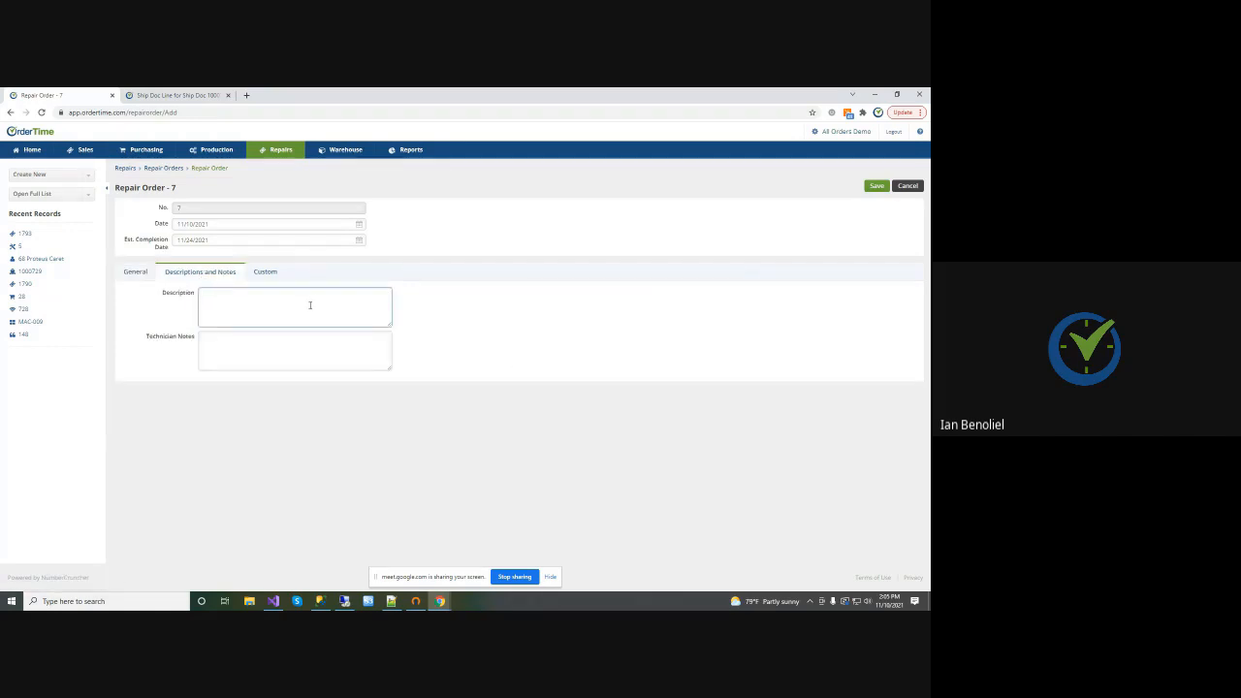
{"action": "left_click", "coordinate": [266, 273]}
{"action": "left_click", "coordinate": [135, 273]}
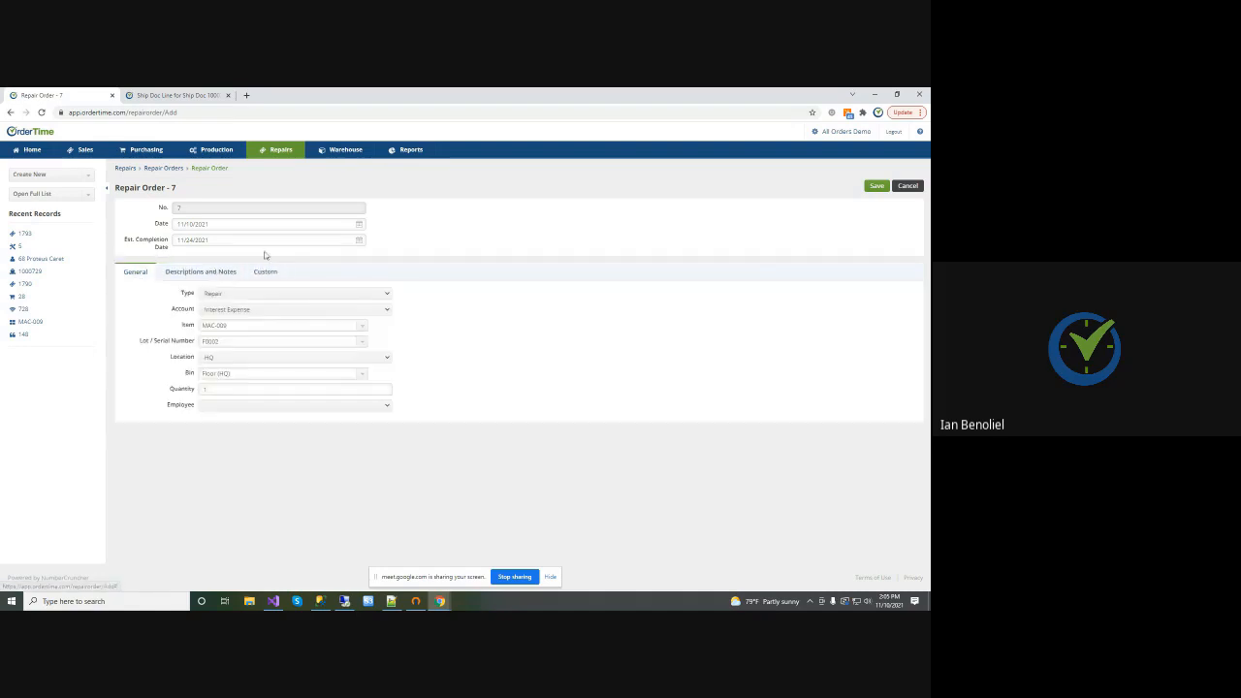
{"action": "left_click", "coordinate": [878, 187]}
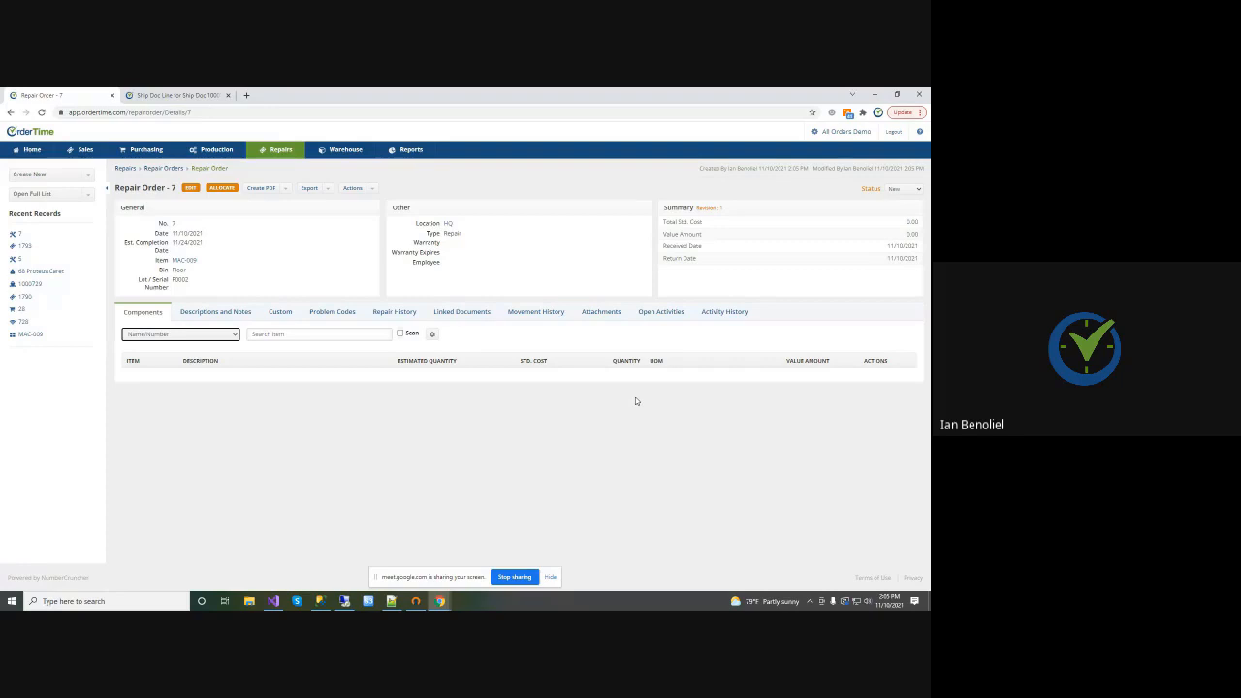
Review the repair order's movement history, attachments, open activities and activity history
{"action": "left_click", "coordinate": [538, 313]}
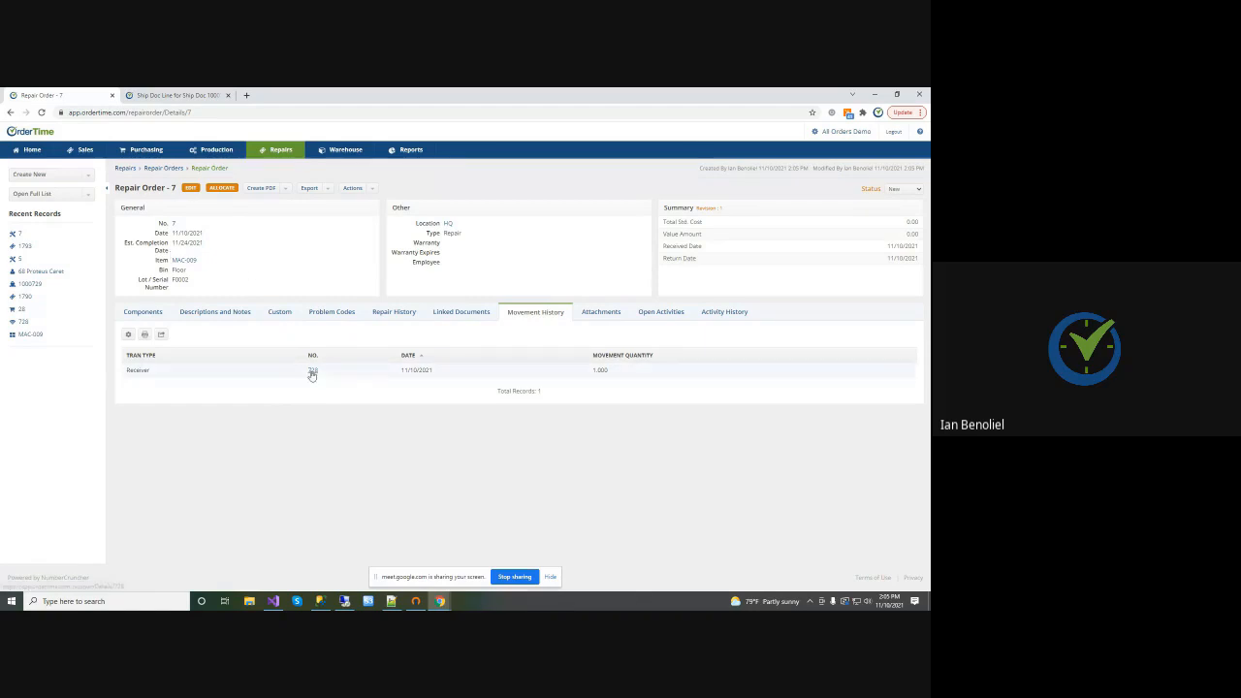
{"action": "left_click", "coordinate": [597, 316]}
{"action": "left_click", "coordinate": [660, 313]}
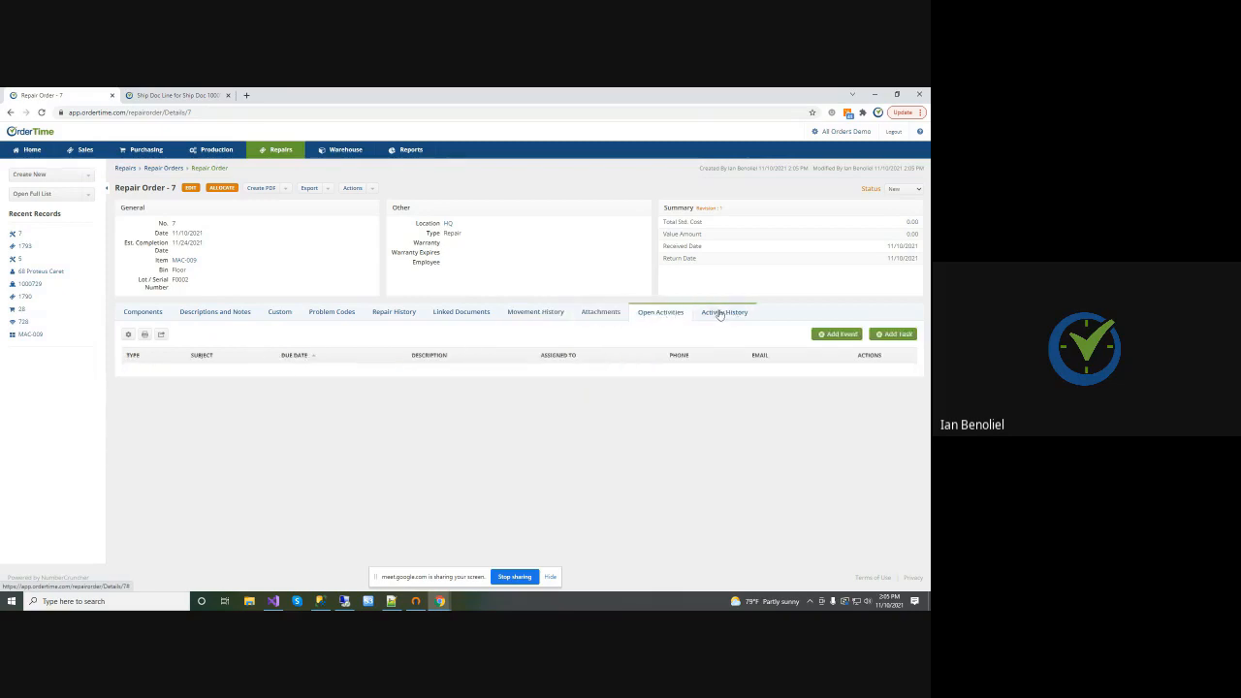
{"action": "left_click", "coordinate": [598, 318]}
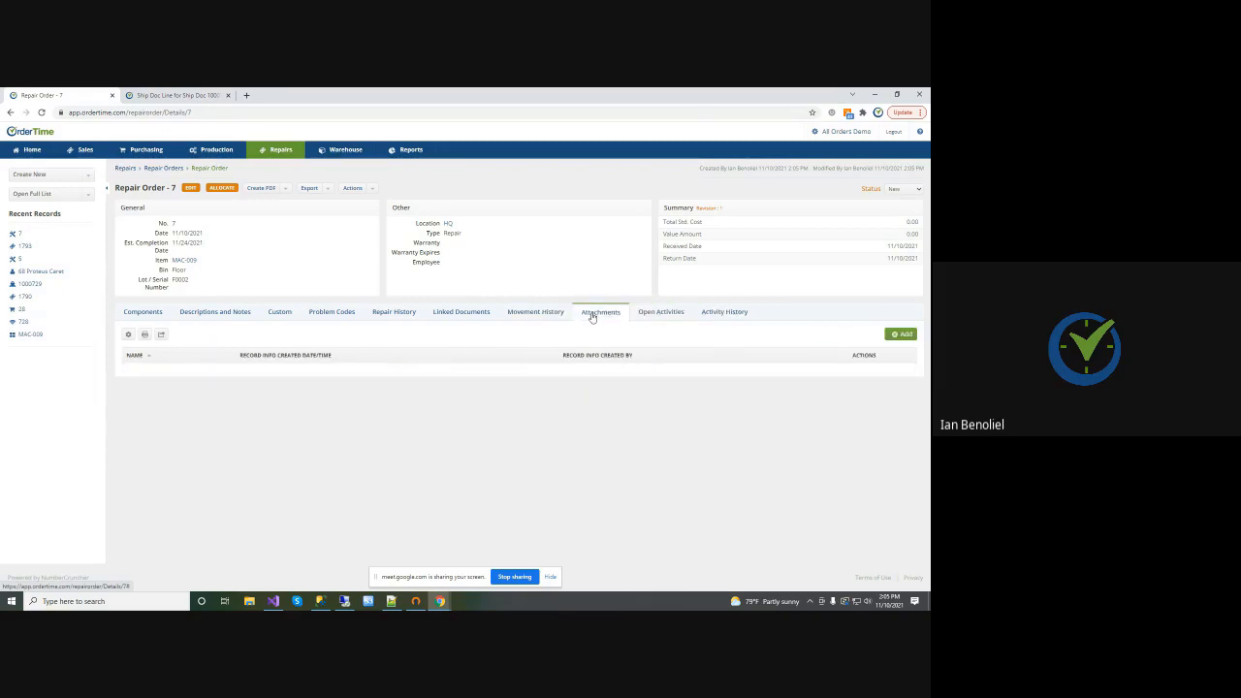
{"action": "left_click", "coordinate": [654, 316]}
{"action": "left_click", "coordinate": [739, 314]}
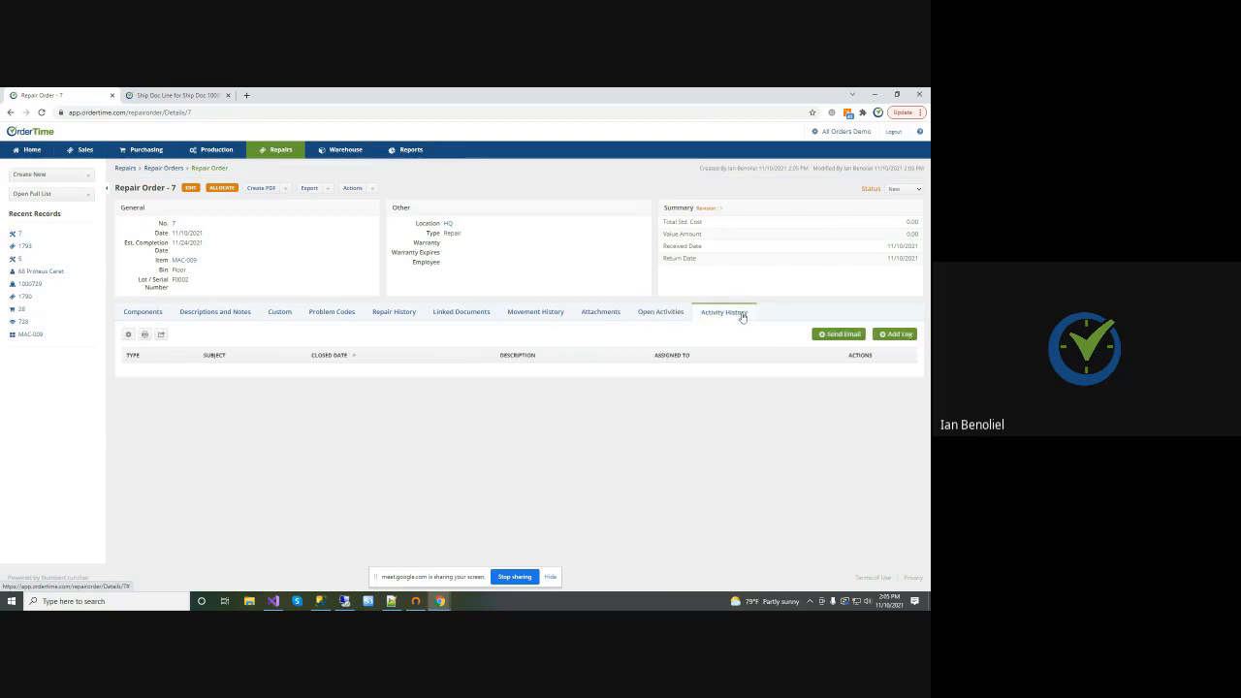
Check which problem codes are offered for adding to the repair order, without adding one
{"action": "left_click", "coordinate": [312, 312]}
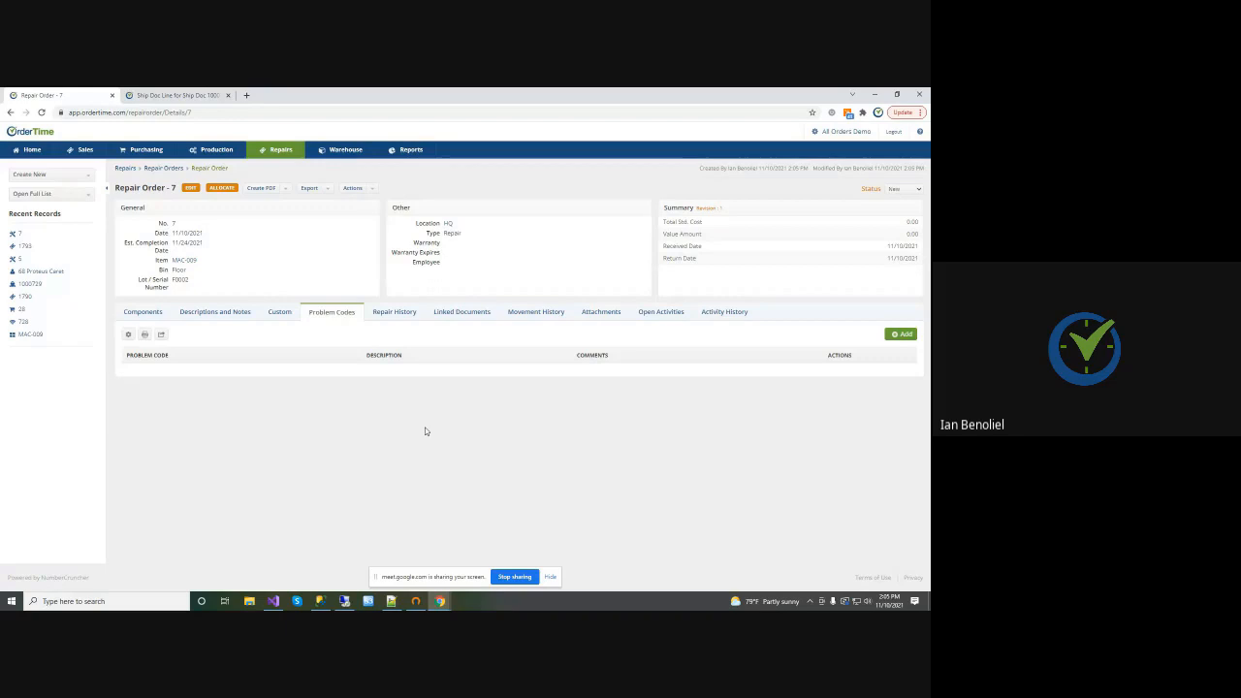
{"action": "left_click", "coordinate": [900, 334]}
{"action": "left_click", "coordinate": [407, 364]}
{"action": "left_click", "coordinate": [657, 402]}
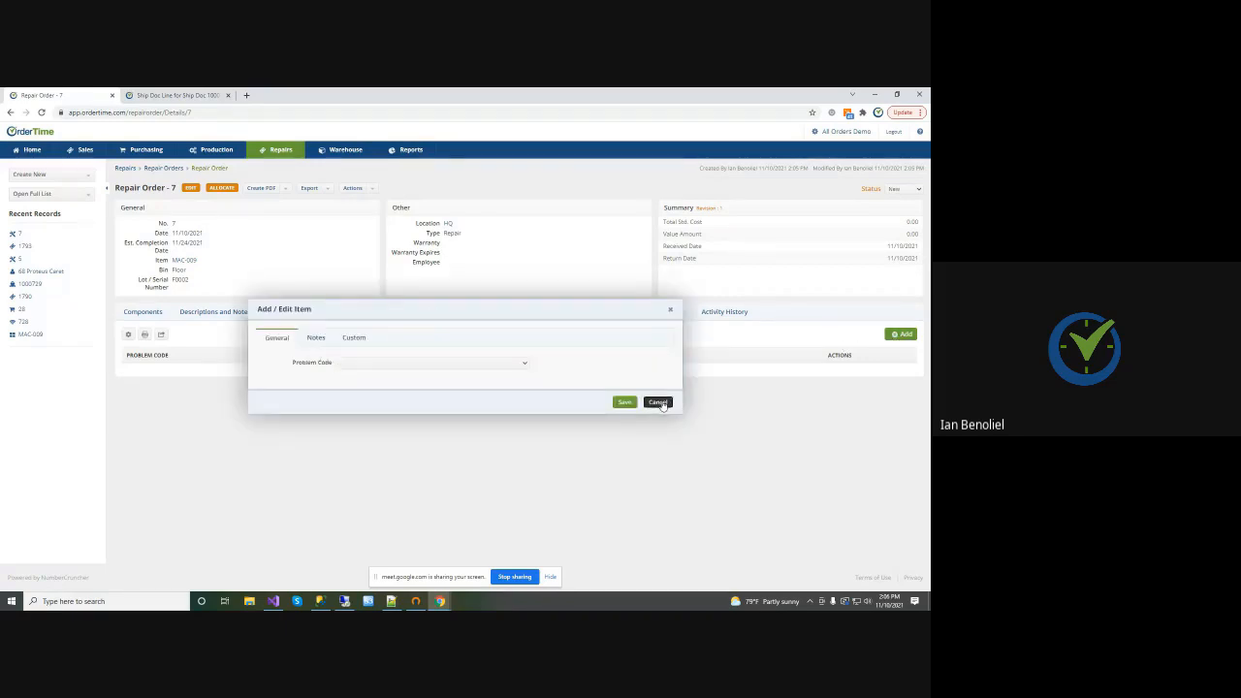
{"action": "left_click", "coordinate": [657, 402]}
Open the administration area in a separate browser tab and go to the Problem Code profile list for repairs
{"action": "right_click", "coordinate": [837, 135]}
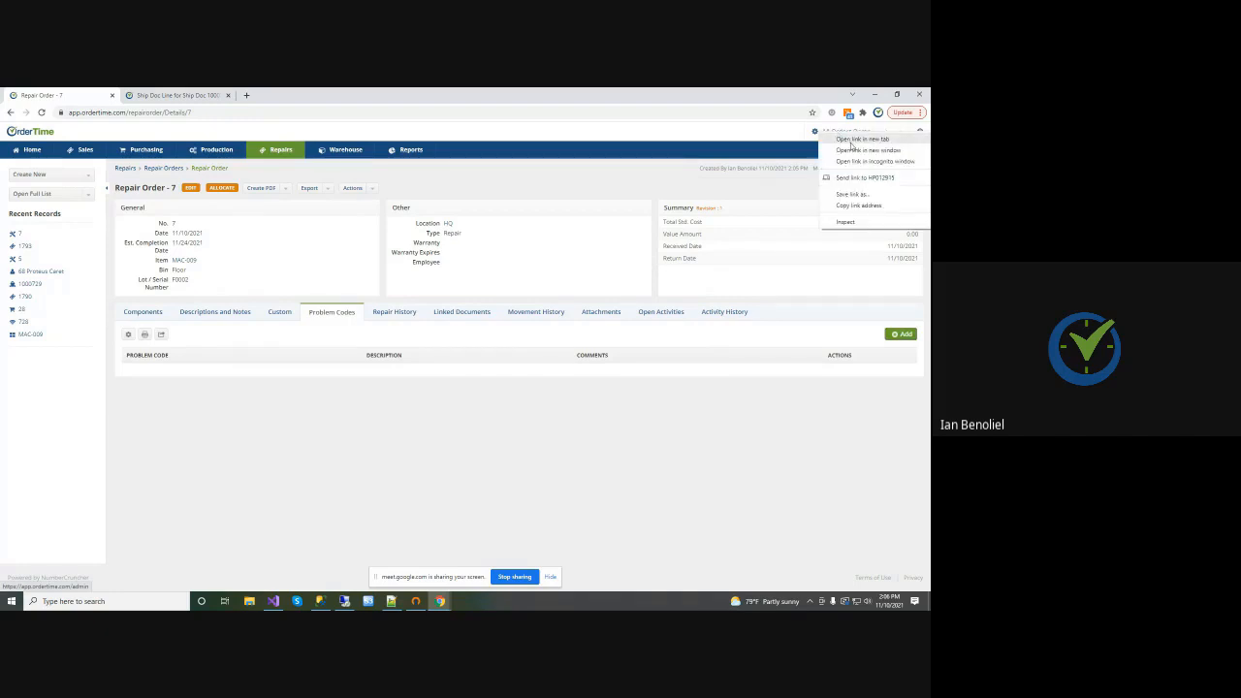
{"action": "left_click", "coordinate": [853, 141]}
{"action": "left_click", "coordinate": [299, 96]}
{"action": "left_click", "coordinate": [145, 217]}
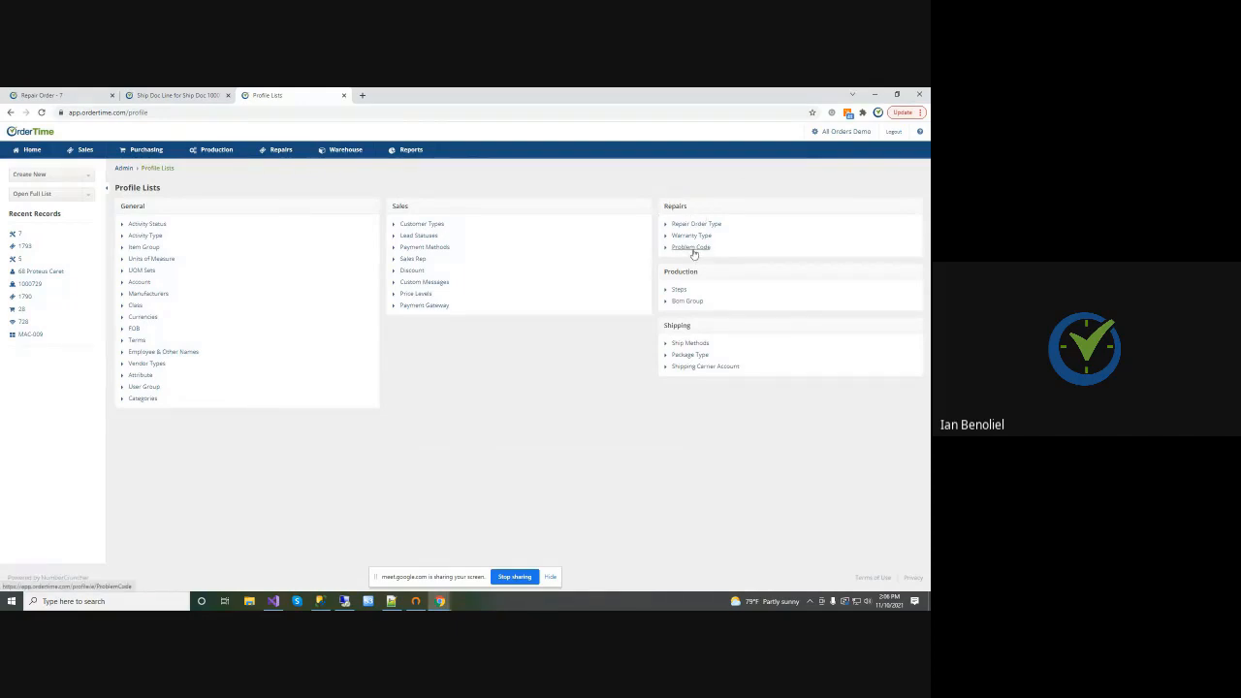
{"action": "left_click", "coordinate": [693, 251]}
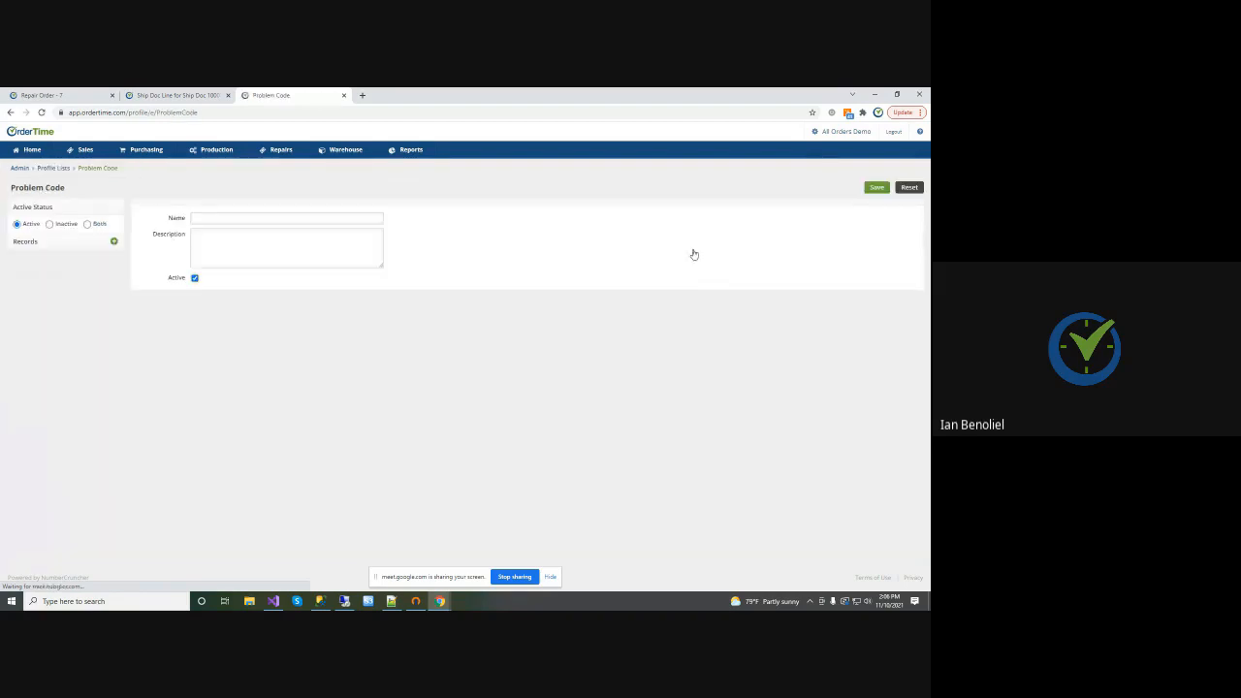
Create and save an active problem code named DIOD with the description "SOMETHING WHEN WR..."
{"action": "left_click", "coordinate": [214, 217]}
{"action": "type", "text": "DIOD"}
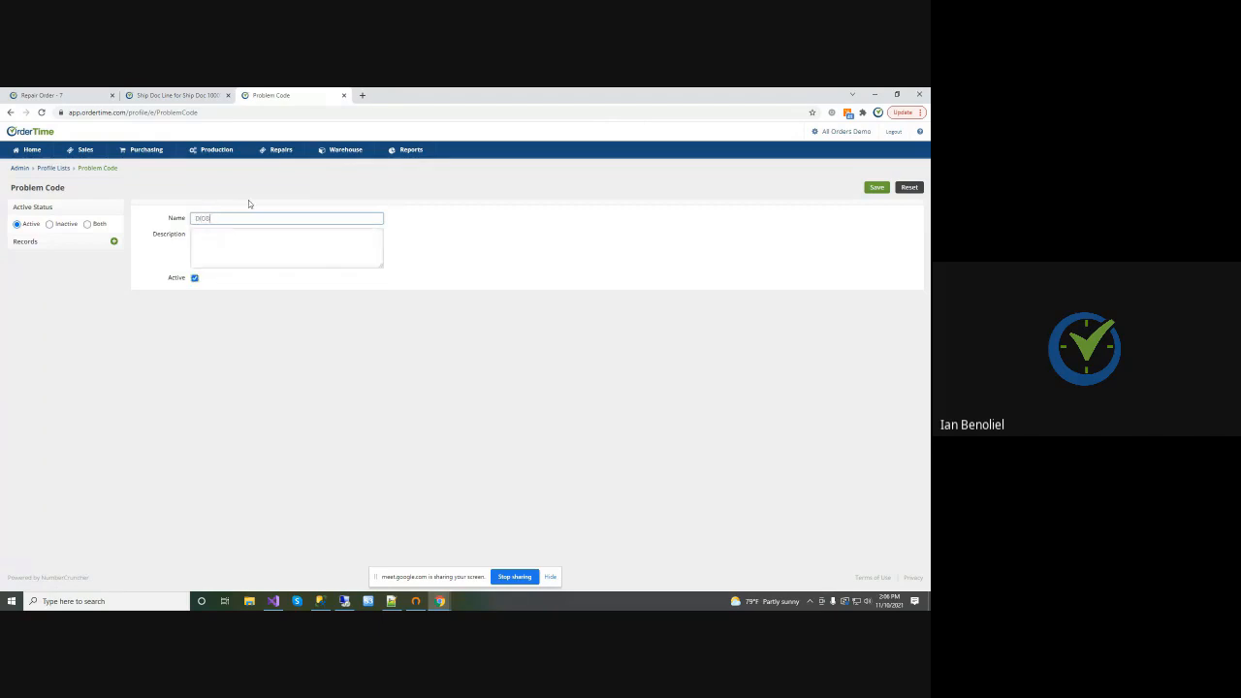
{"action": "key", "text": "Tab"}
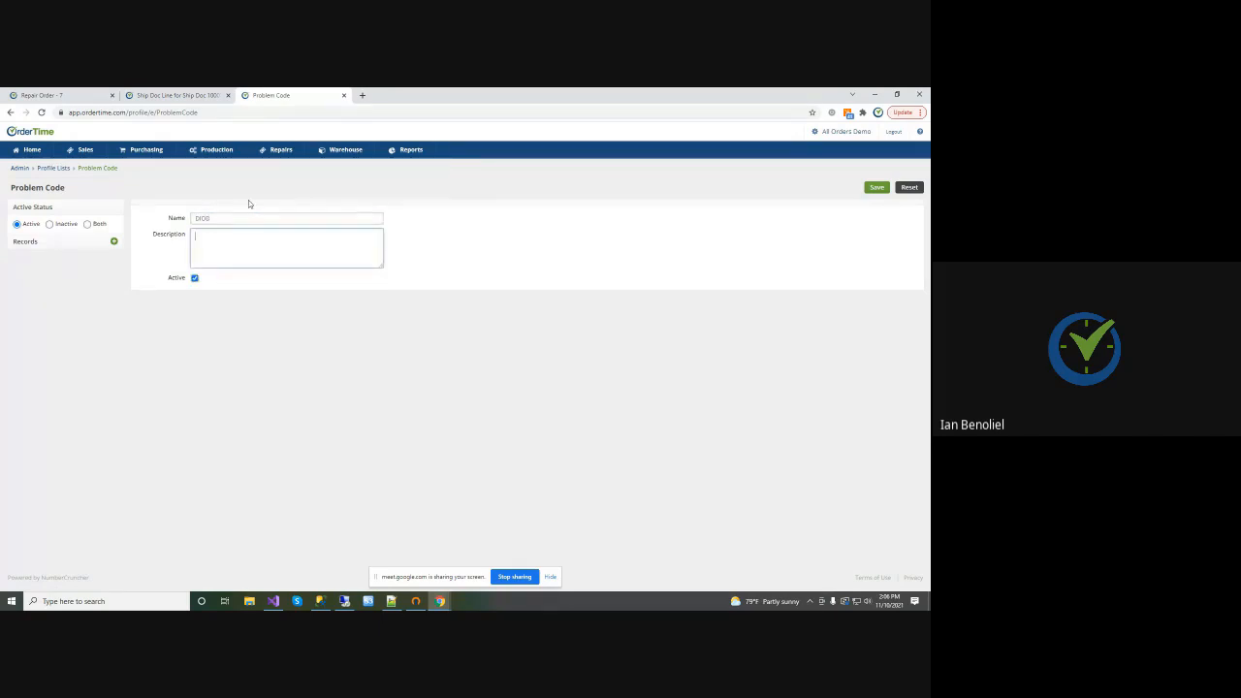
{"action": "type", "text": "SOMETHING WHEN WR..."}
{"action": "left_click", "coordinate": [867, 189]}
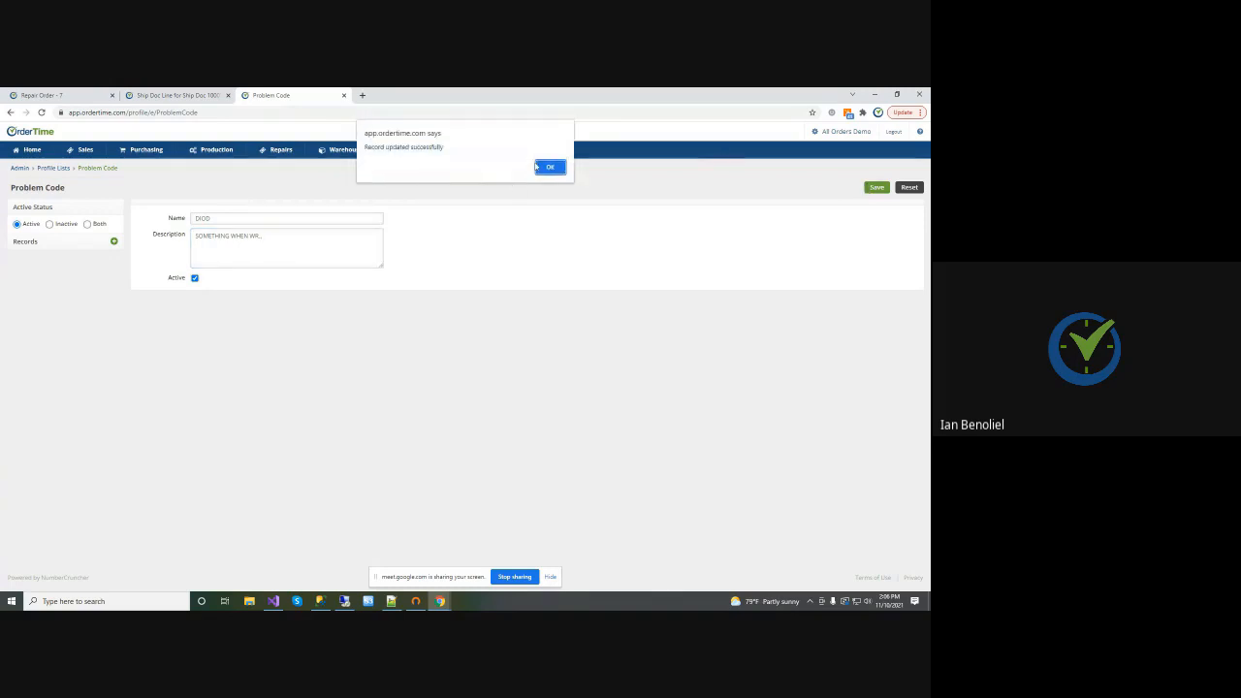
{"action": "left_click", "coordinate": [546, 165]}
Create and save a second active problem code named GO with no description
{"action": "left_click", "coordinate": [114, 242]}
{"action": "left_click", "coordinate": [202, 222]}
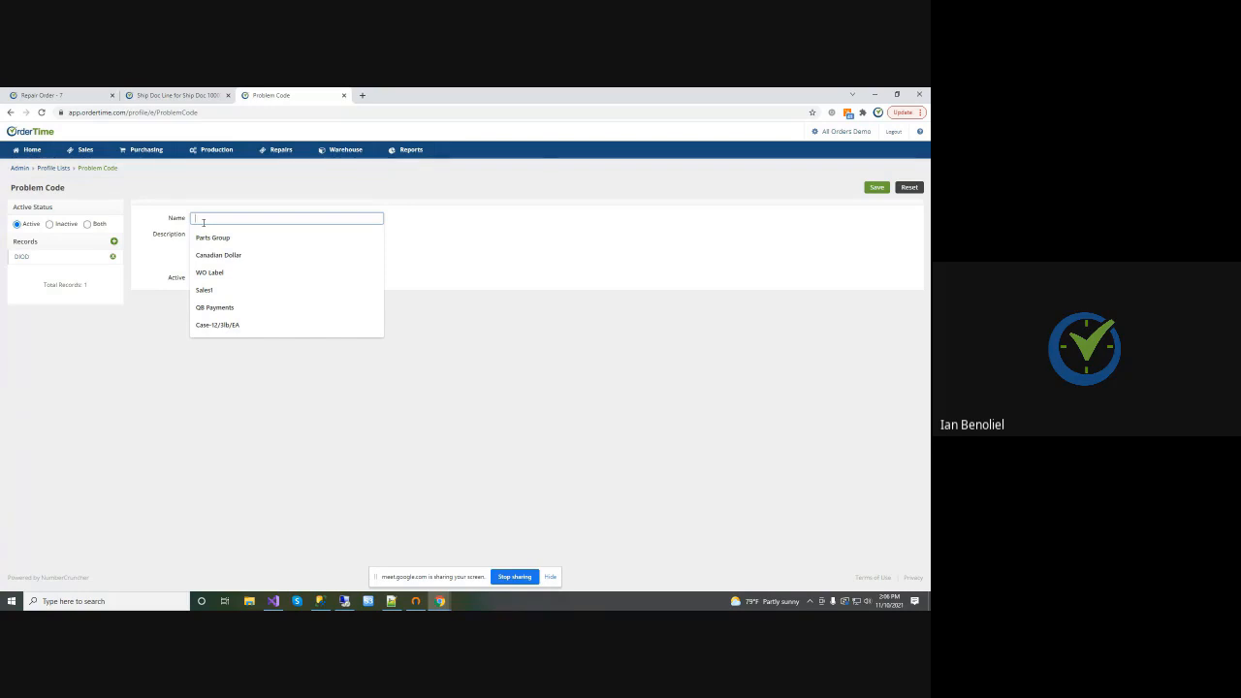
{"action": "type", "text": "GO"}
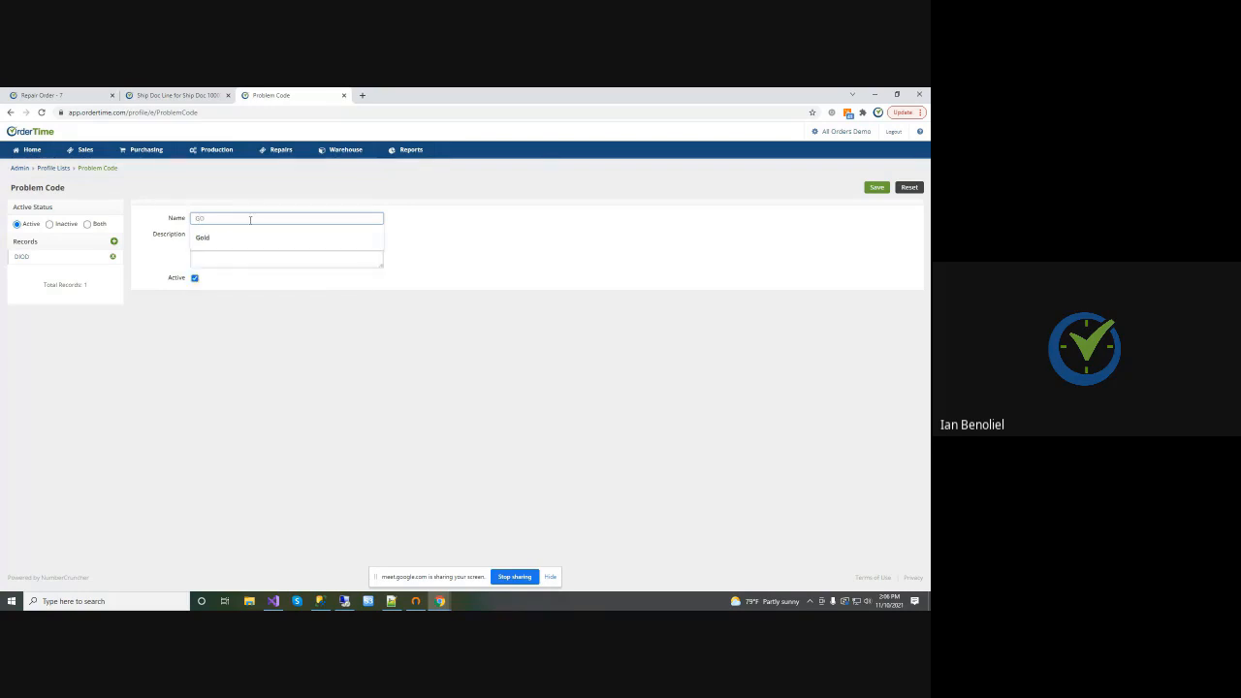
{"action": "left_click", "coordinate": [884, 188]}
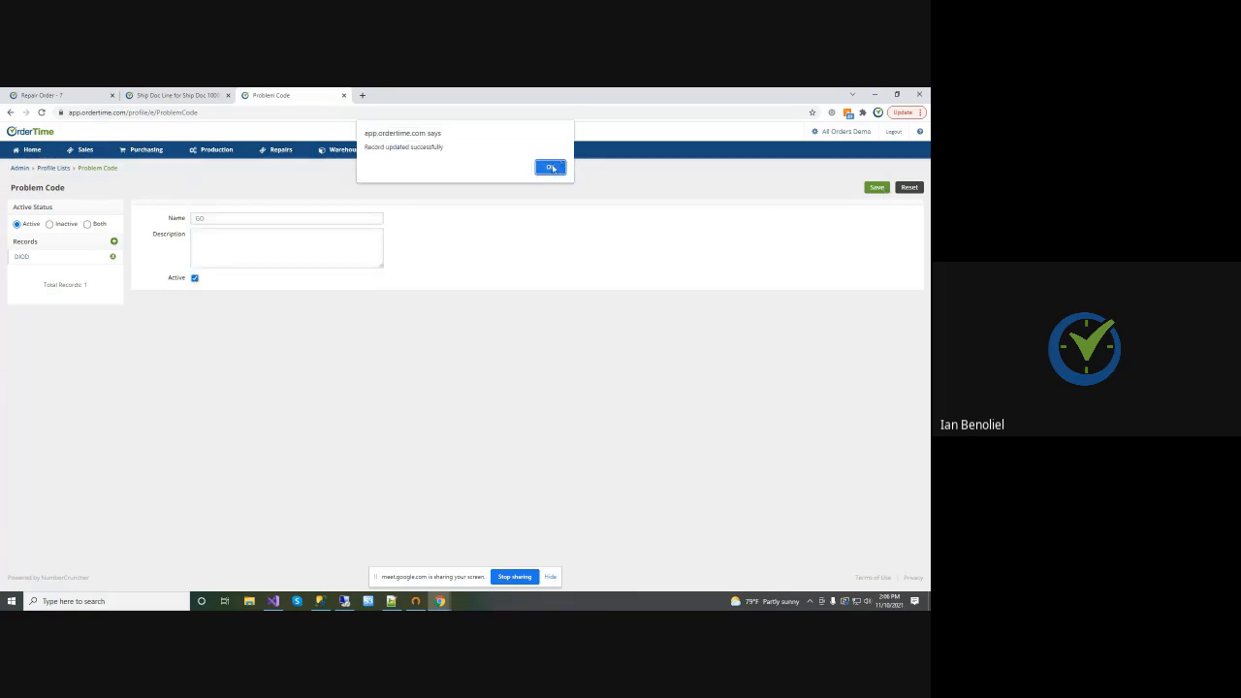
{"action": "left_click", "coordinate": [549, 168]}
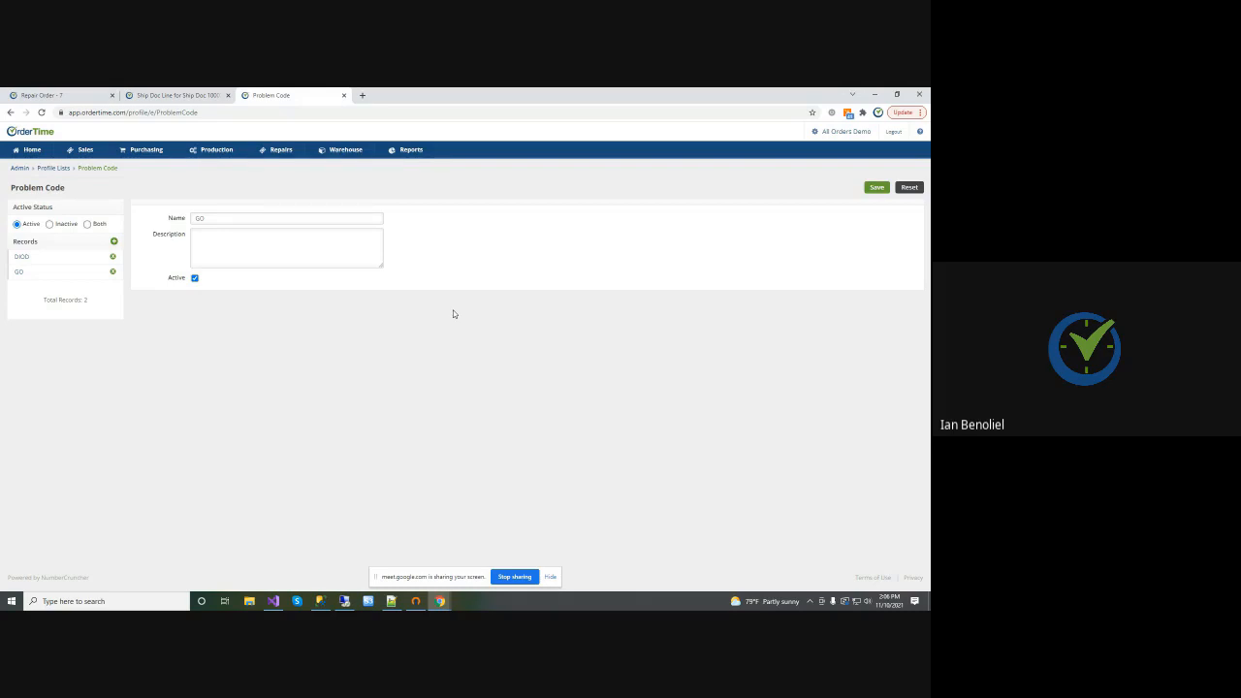
Return to repair order 7 and check the problem codes offered for adding, then cancel the new entry
{"action": "left_click", "coordinate": [39, 95]}
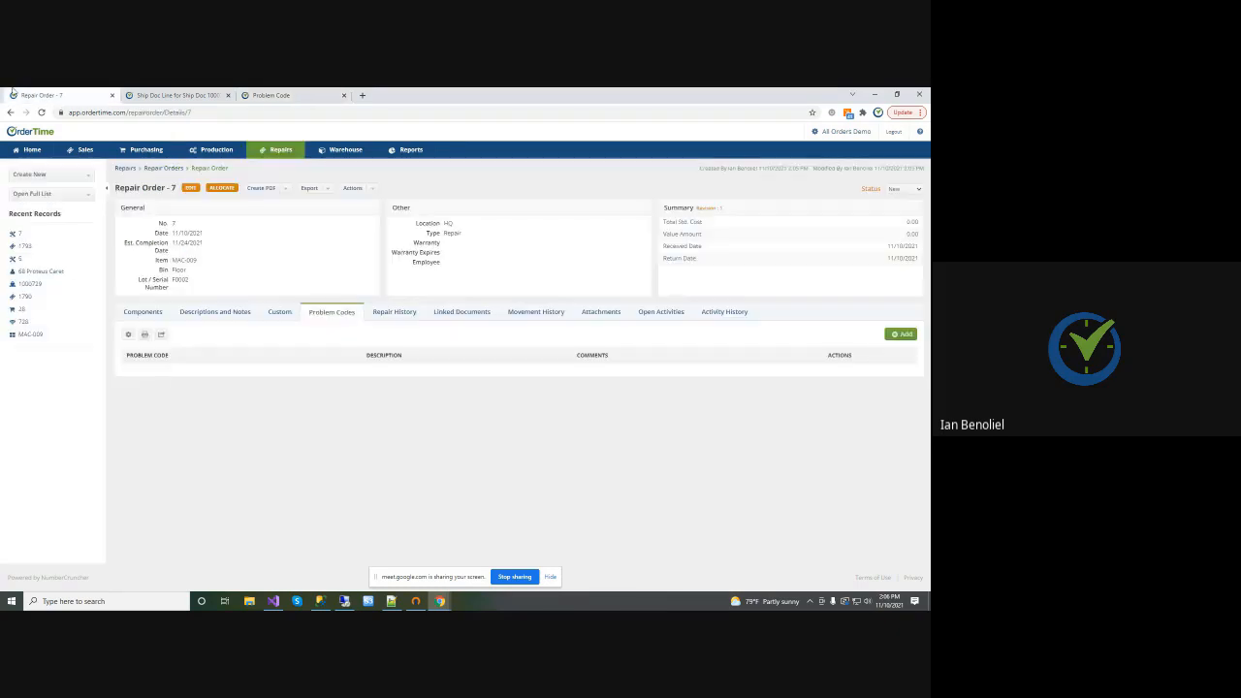
{"action": "left_click", "coordinate": [900, 334]}
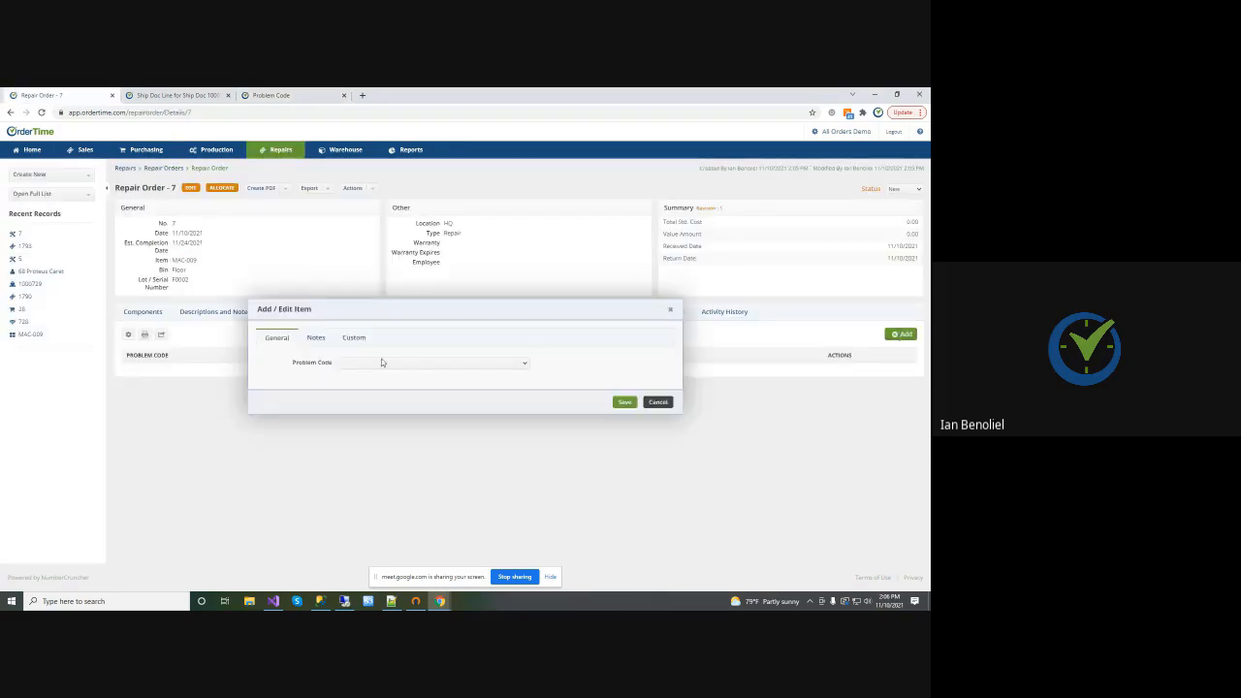
{"action": "left_click", "coordinate": [365, 363]}
{"action": "left_click", "coordinate": [363, 365]}
{"action": "left_click", "coordinate": [658, 403]}
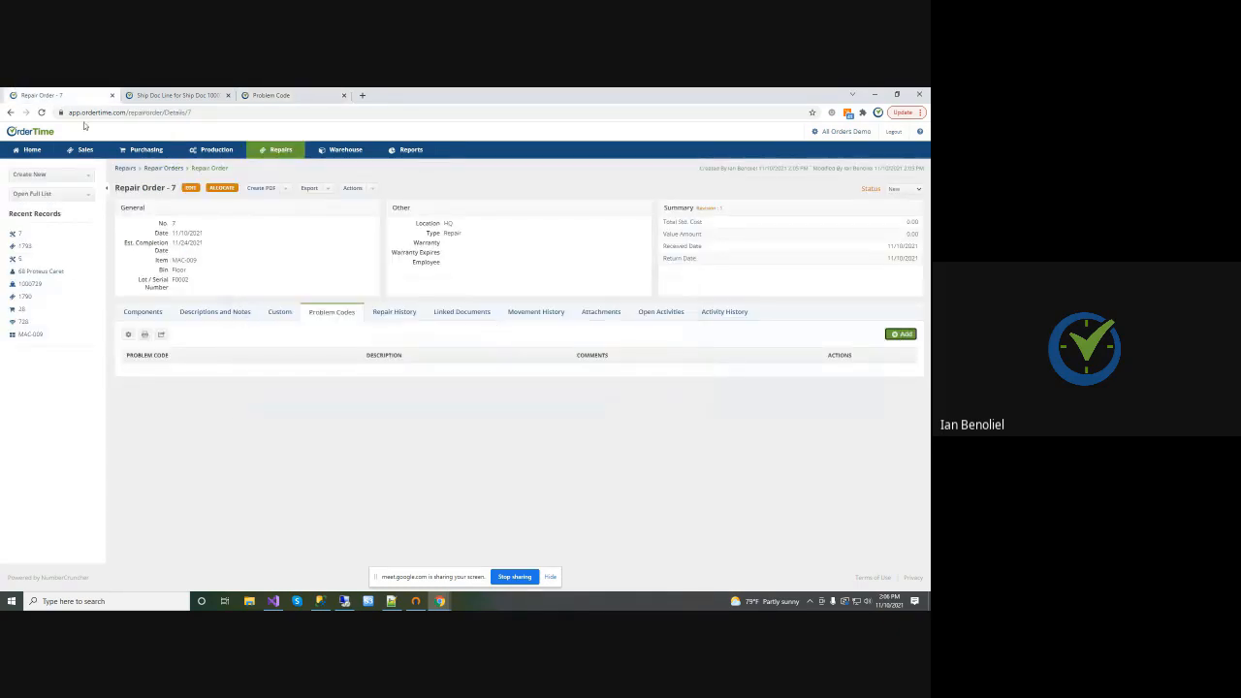
Reload the repair order, add the problem code GO and save it after checking its notes and custom fields
{"action": "left_click", "coordinate": [41, 112]}
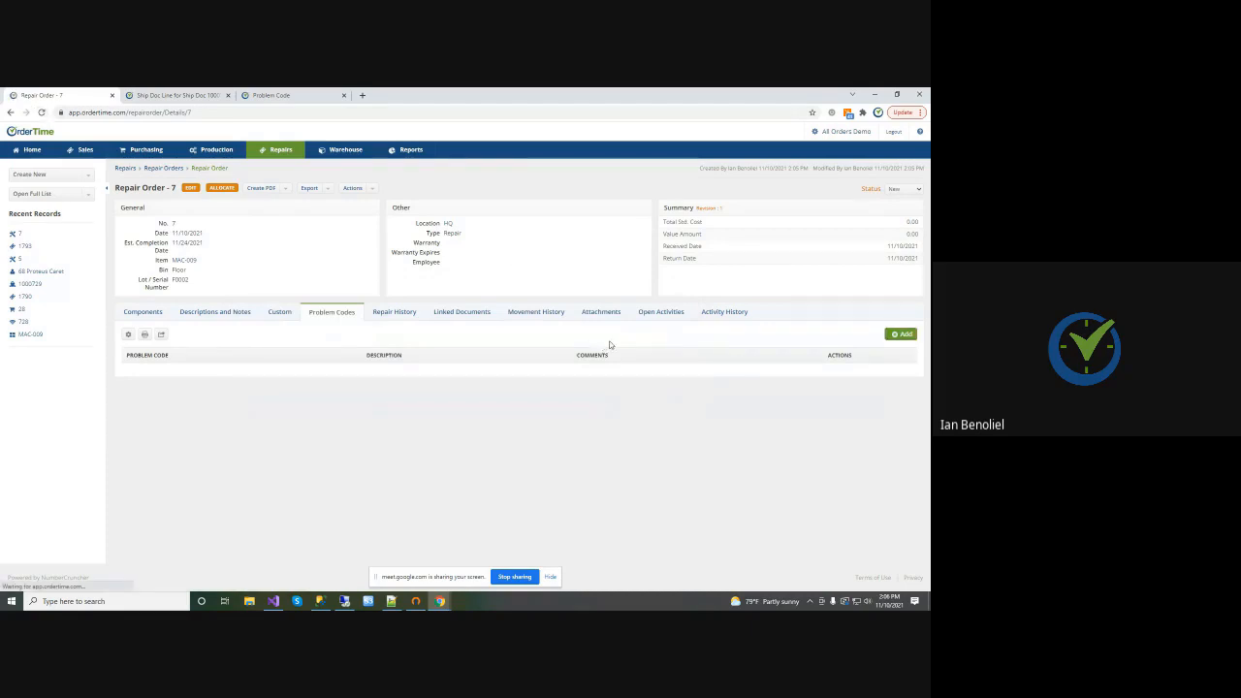
{"action": "left_click", "coordinate": [900, 334]}
{"action": "left_click", "coordinate": [438, 363]}
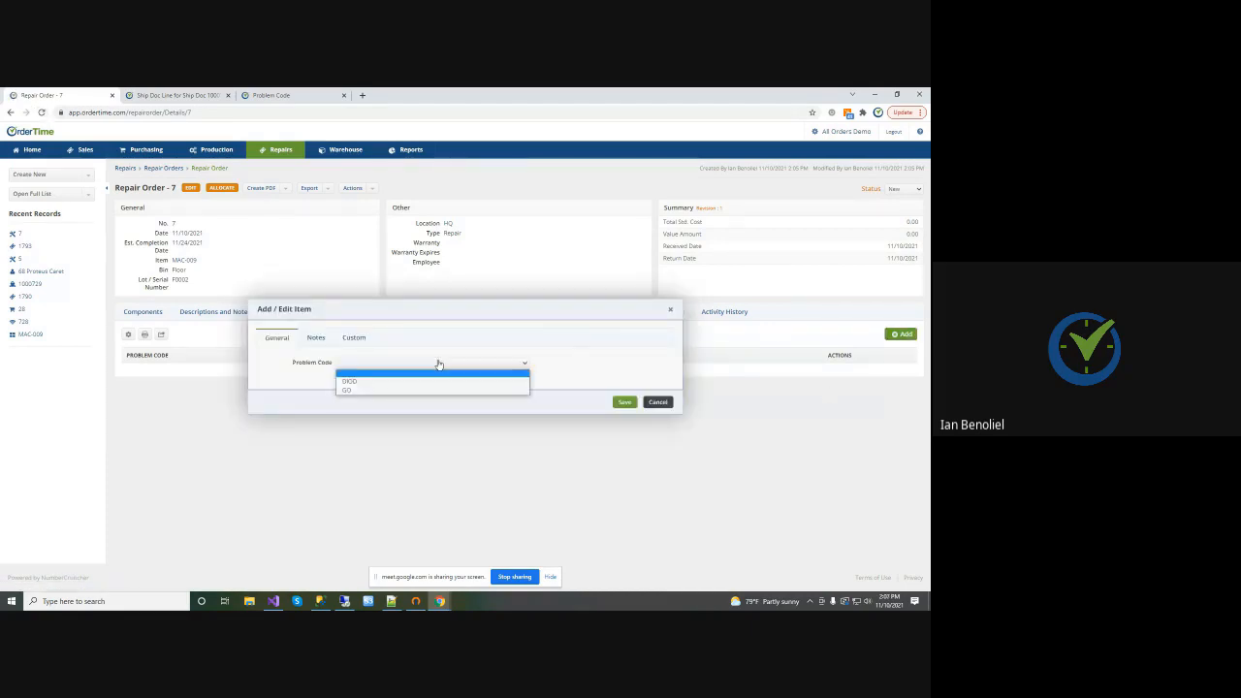
{"action": "left_click", "coordinate": [438, 364]}
{"action": "left_click", "coordinate": [398, 366]}
{"action": "left_click", "coordinate": [350, 390]}
{"action": "left_click", "coordinate": [316, 337]}
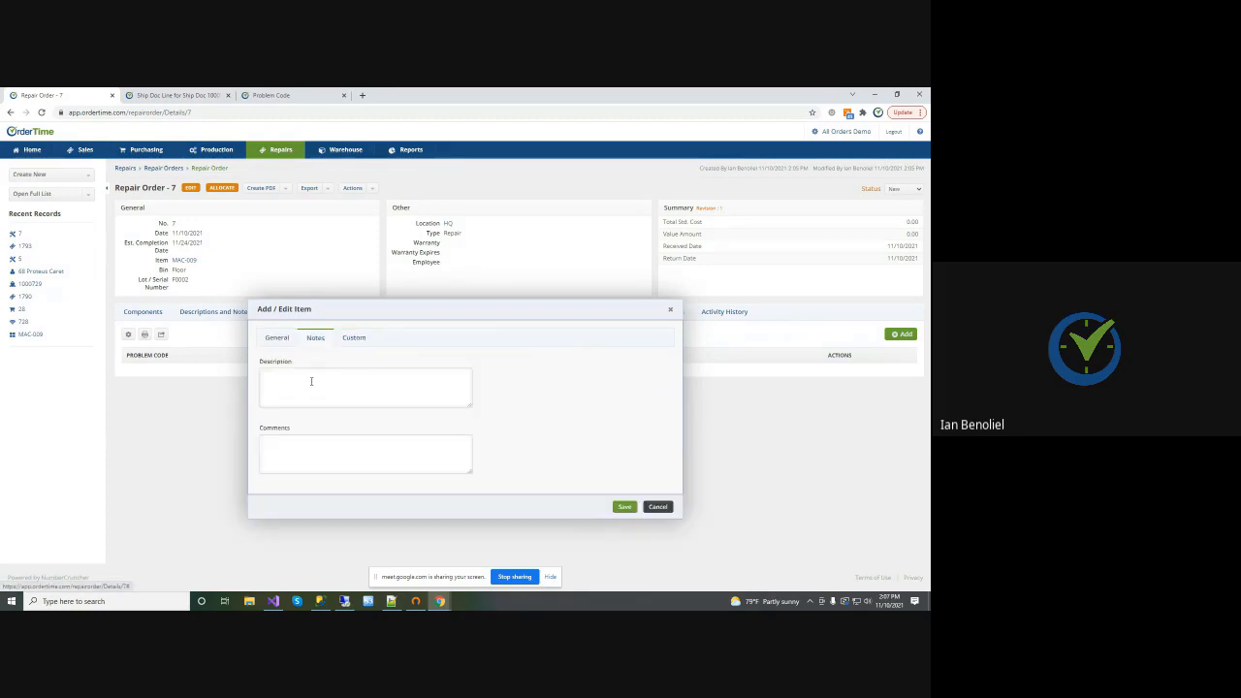
{"action": "left_click", "coordinate": [351, 339]}
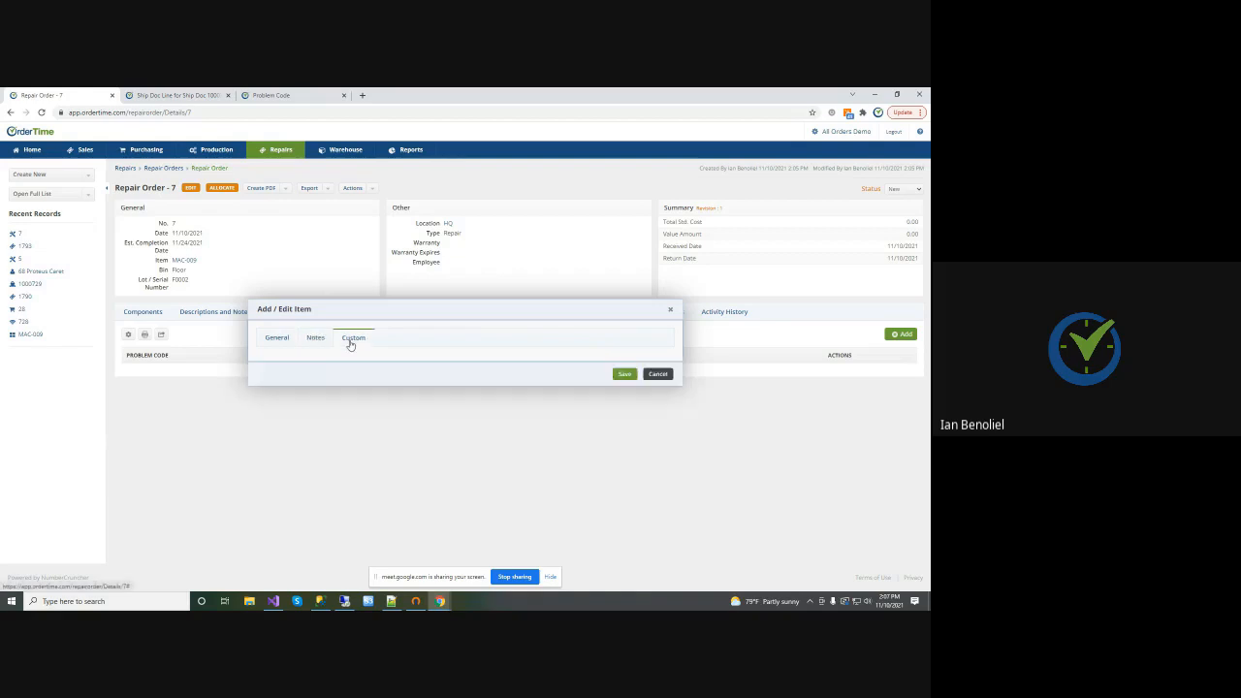
{"action": "left_click", "coordinate": [270, 345]}
{"action": "left_click", "coordinate": [625, 401]}
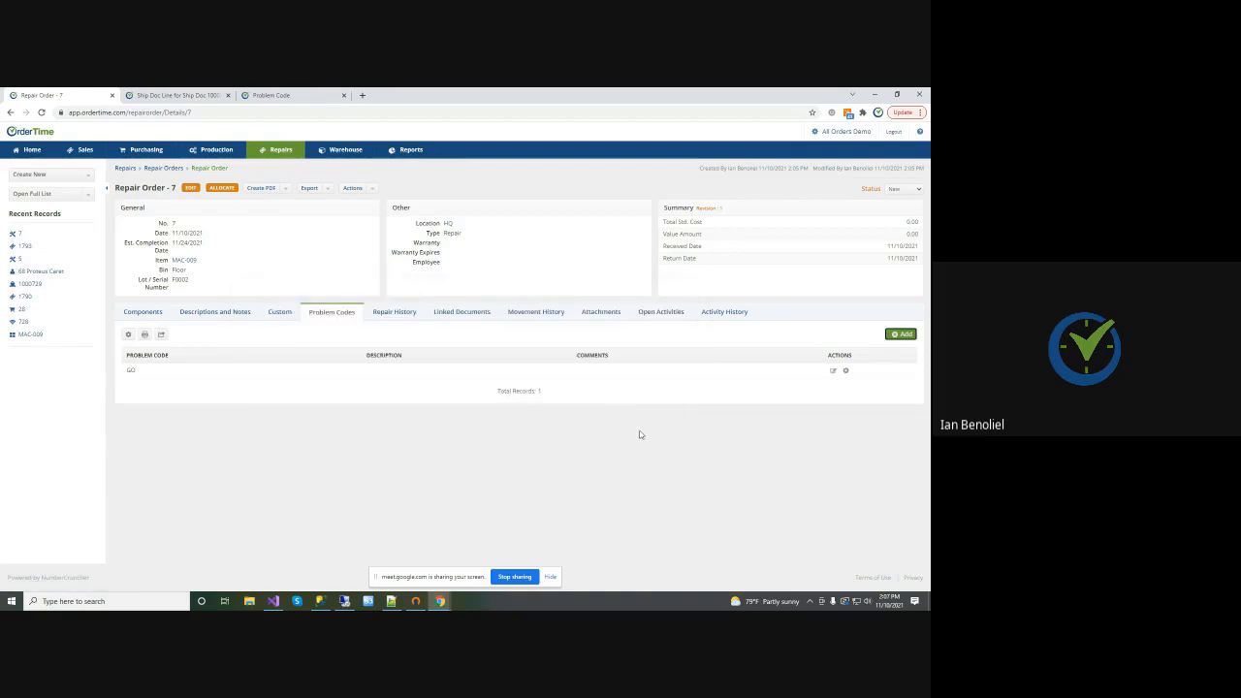
Examine the repair order's components and its available write-off, return-to-inventory and vendor-return actions
{"action": "left_click", "coordinate": [140, 311]}
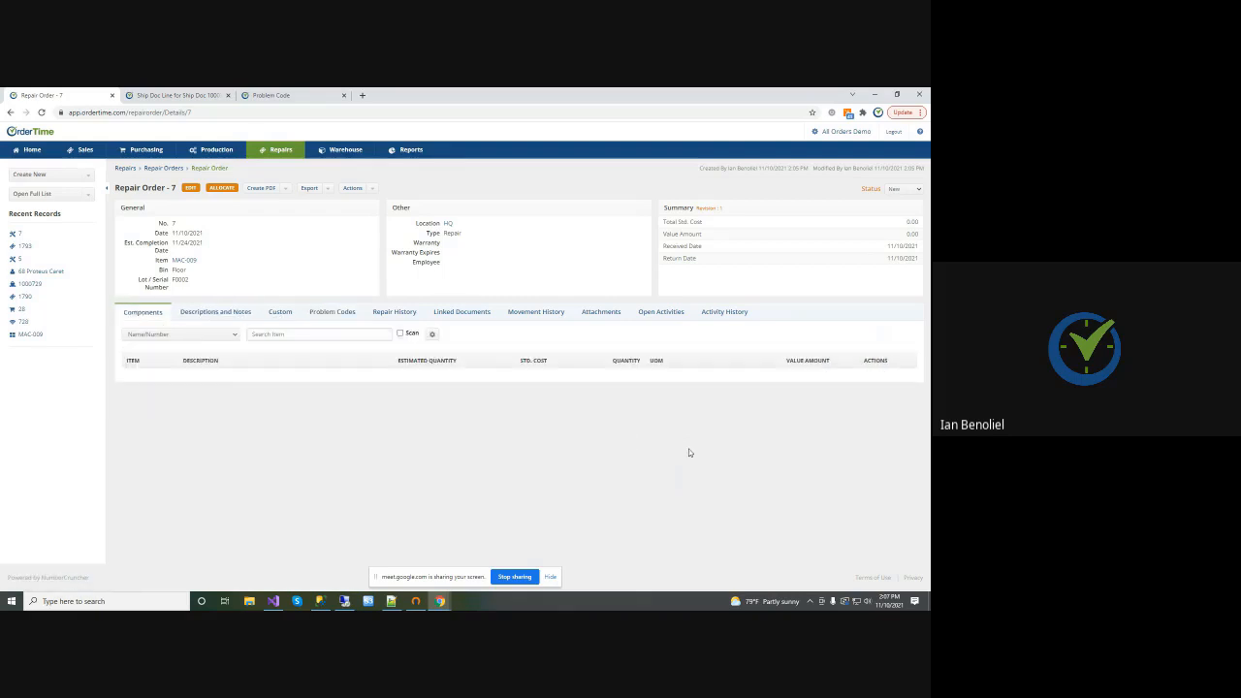
{"action": "left_click", "coordinate": [369, 188]}
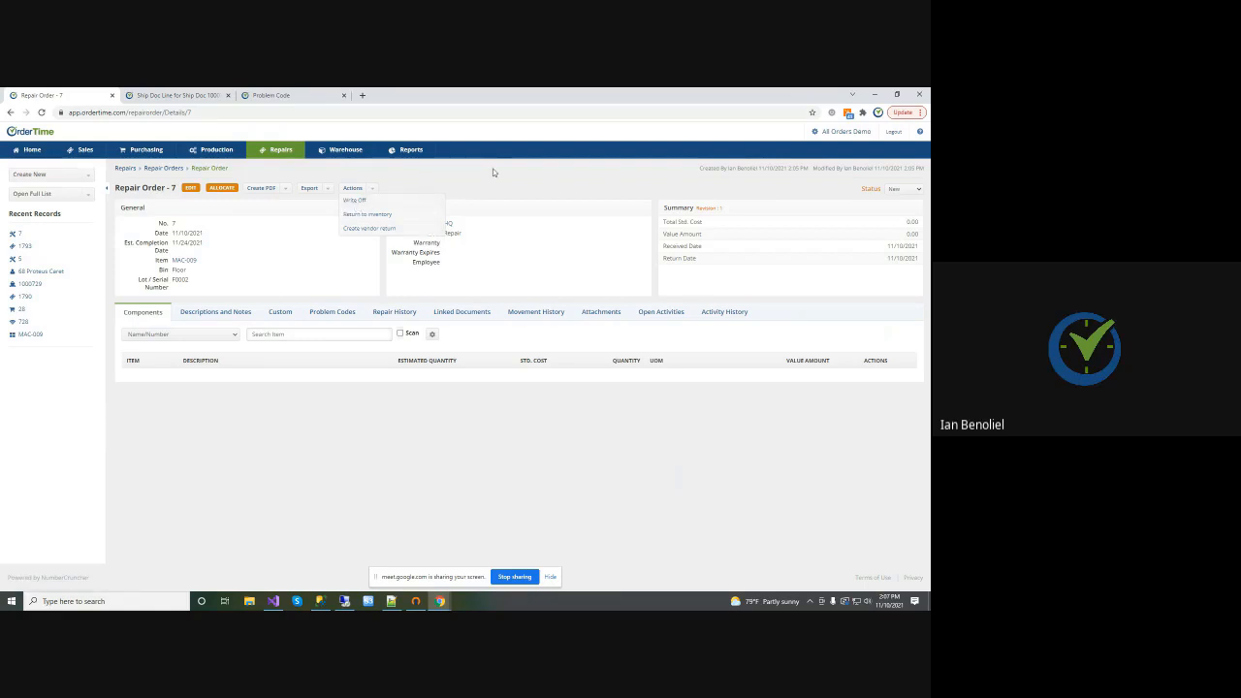
{"action": "left_click", "coordinate": [371, 190]}
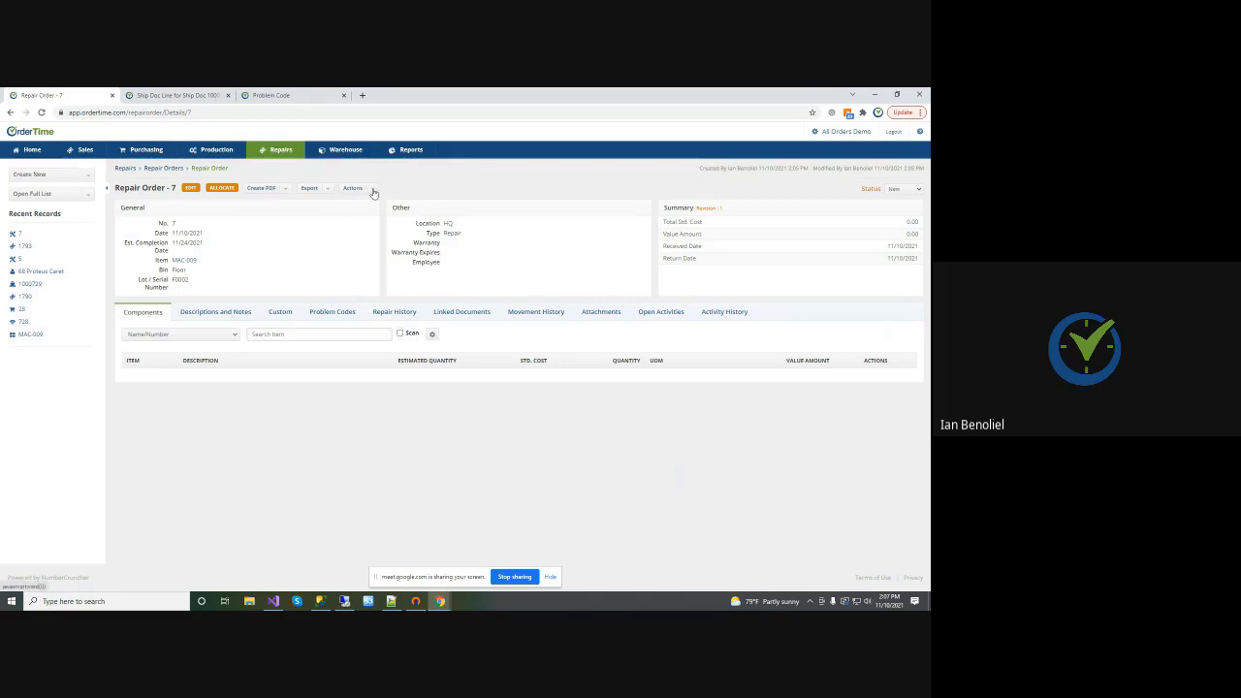
{"action": "left_click", "coordinate": [373, 191]}
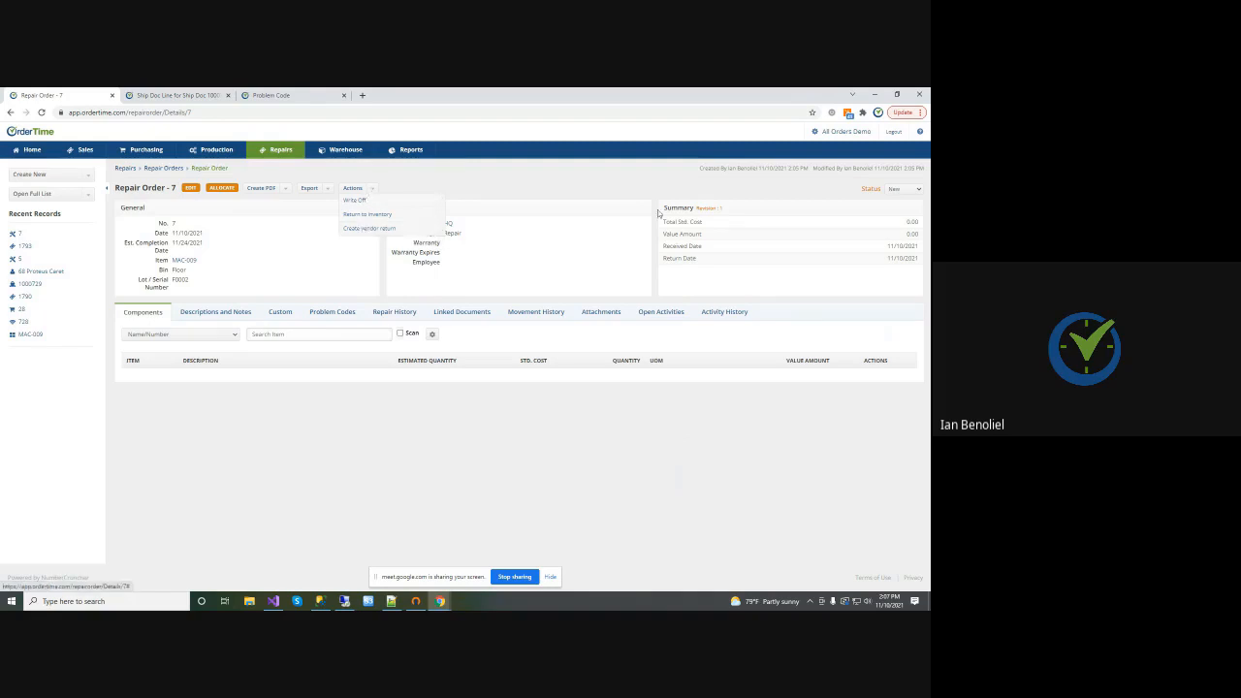
{"action": "left_click", "coordinate": [373, 191]}
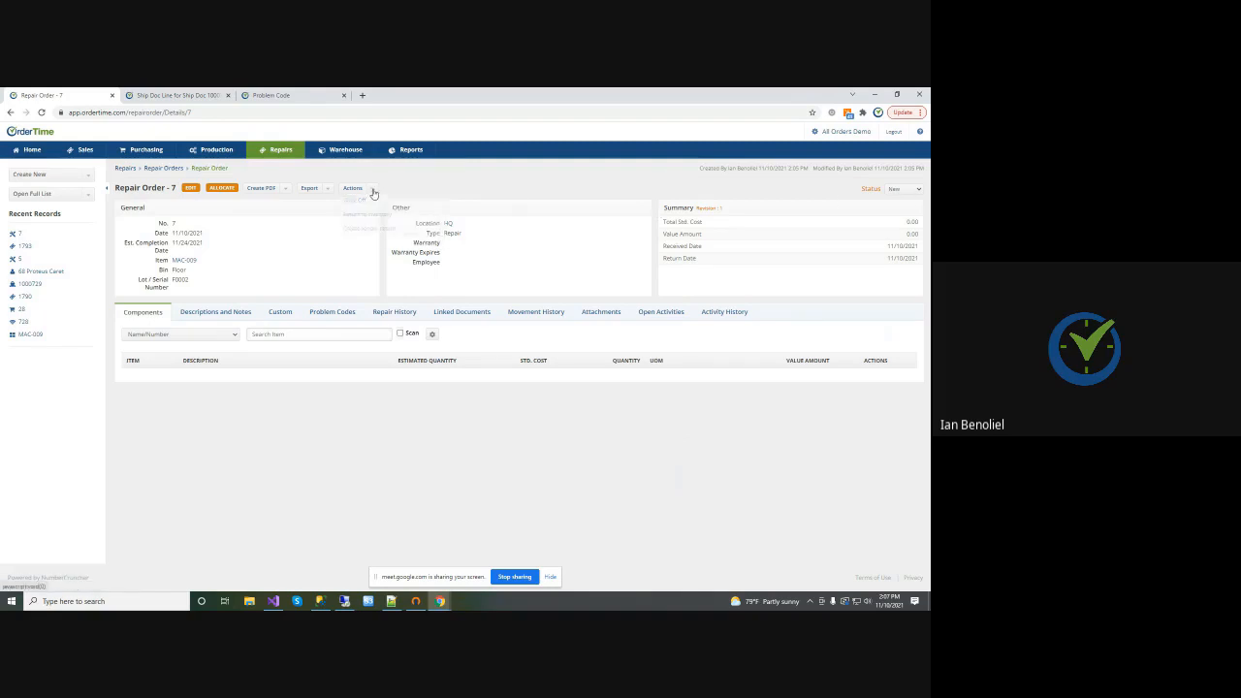
Add component 112 - VIRGIN RESIN with an estimated quantity of 1, allocate it and refresh the repair order
{"action": "left_click", "coordinate": [258, 335]}
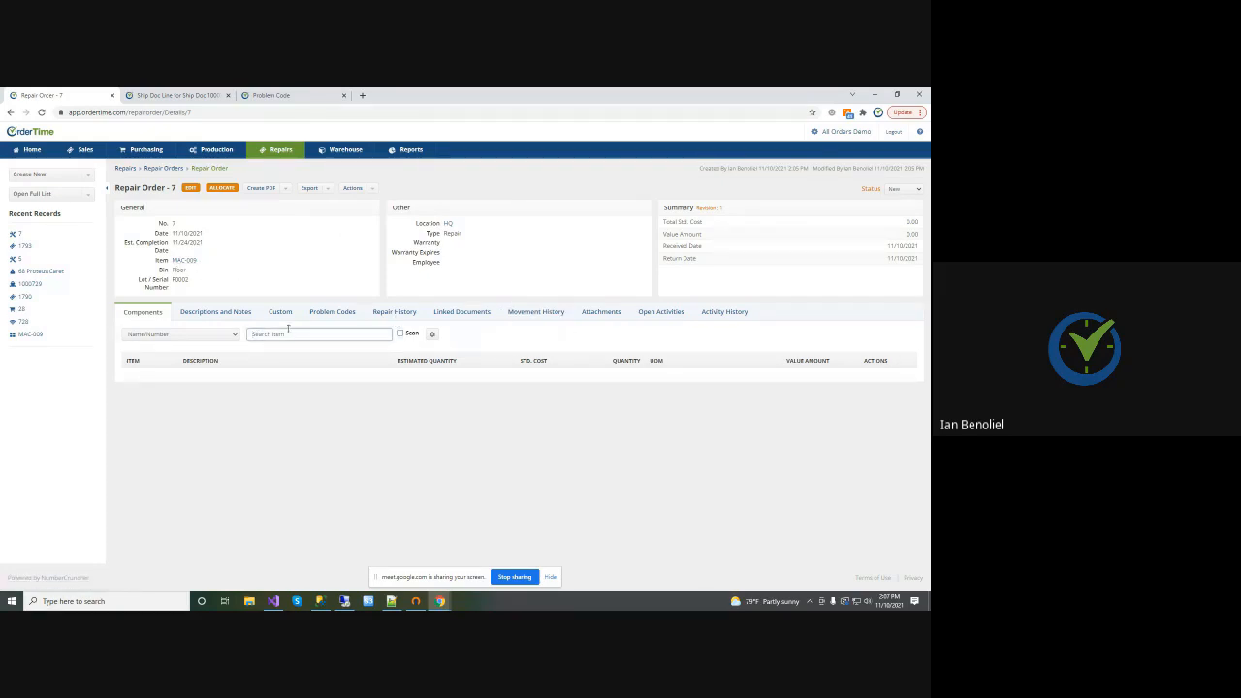
{"action": "type", "text": "112 - VIRGIN RESIN"}
{"action": "left_click", "coordinate": [274, 371]}
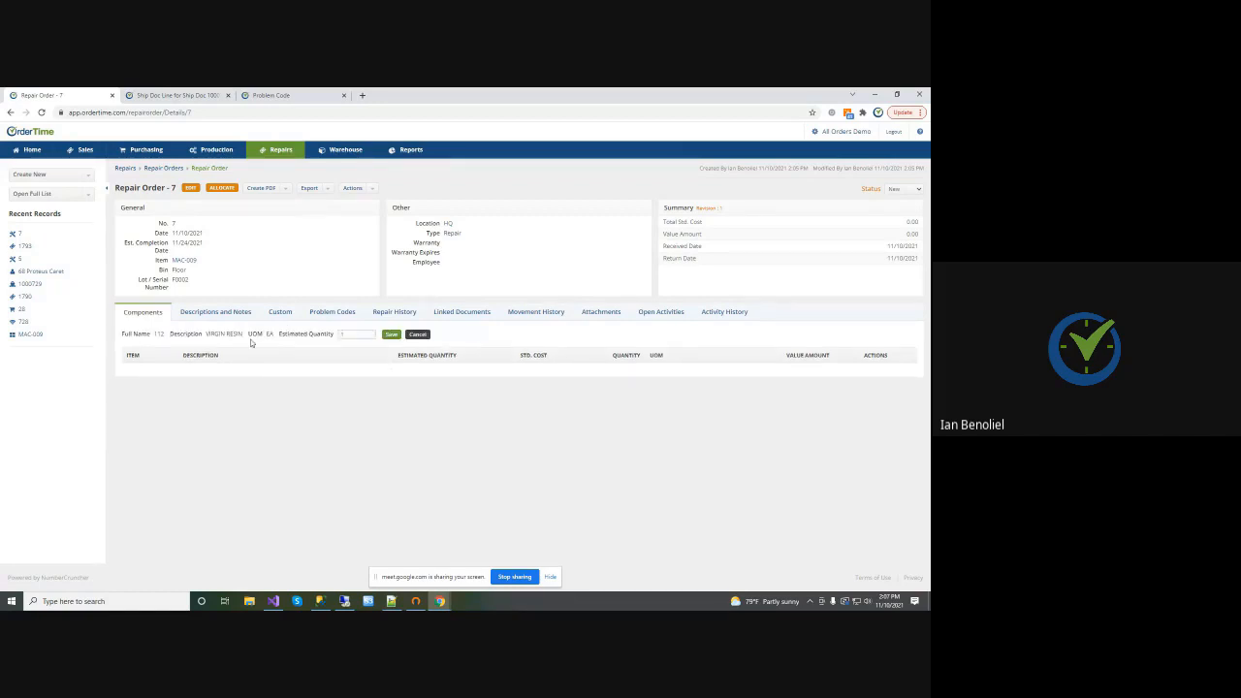
{"action": "left_click", "coordinate": [391, 334]}
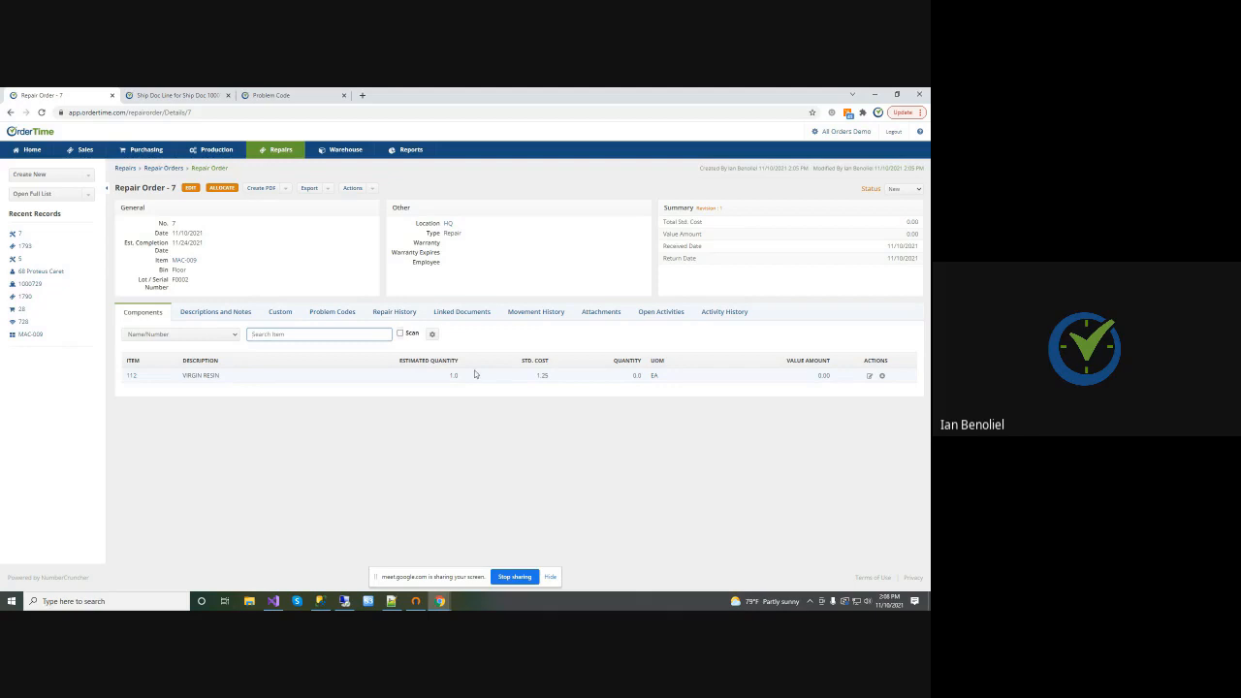
{"action": "left_click", "coordinate": [222, 188]}
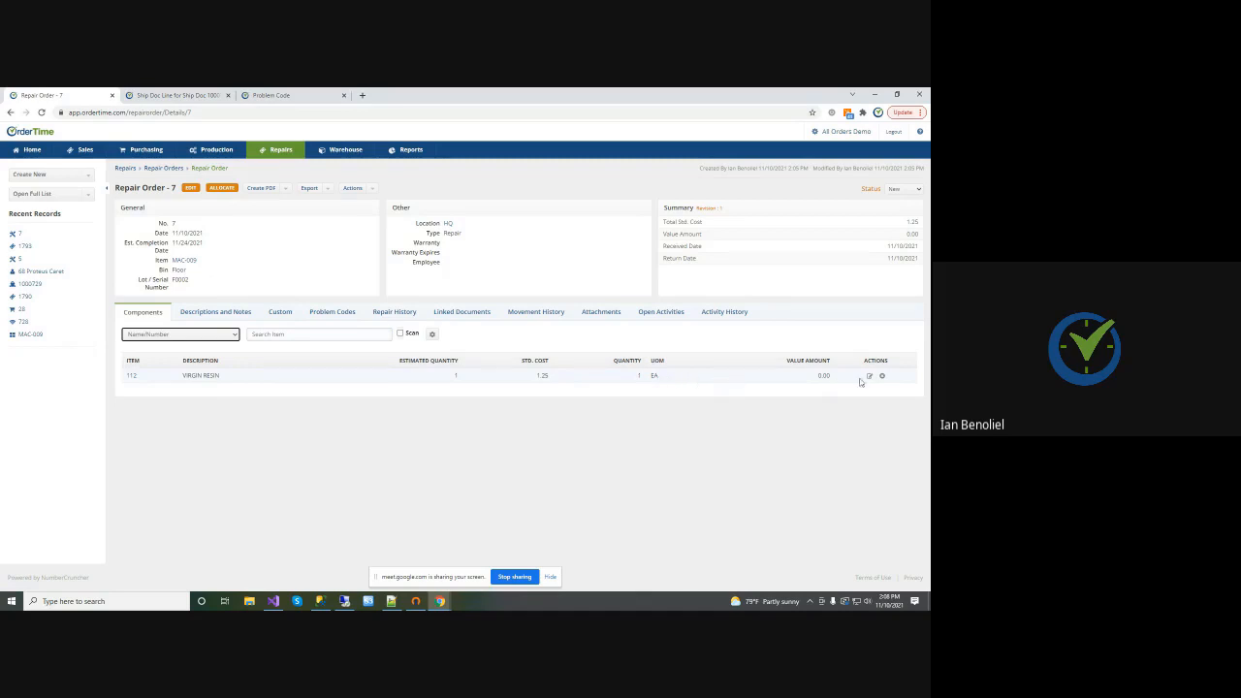
{"action": "left_click", "coordinate": [42, 113]}
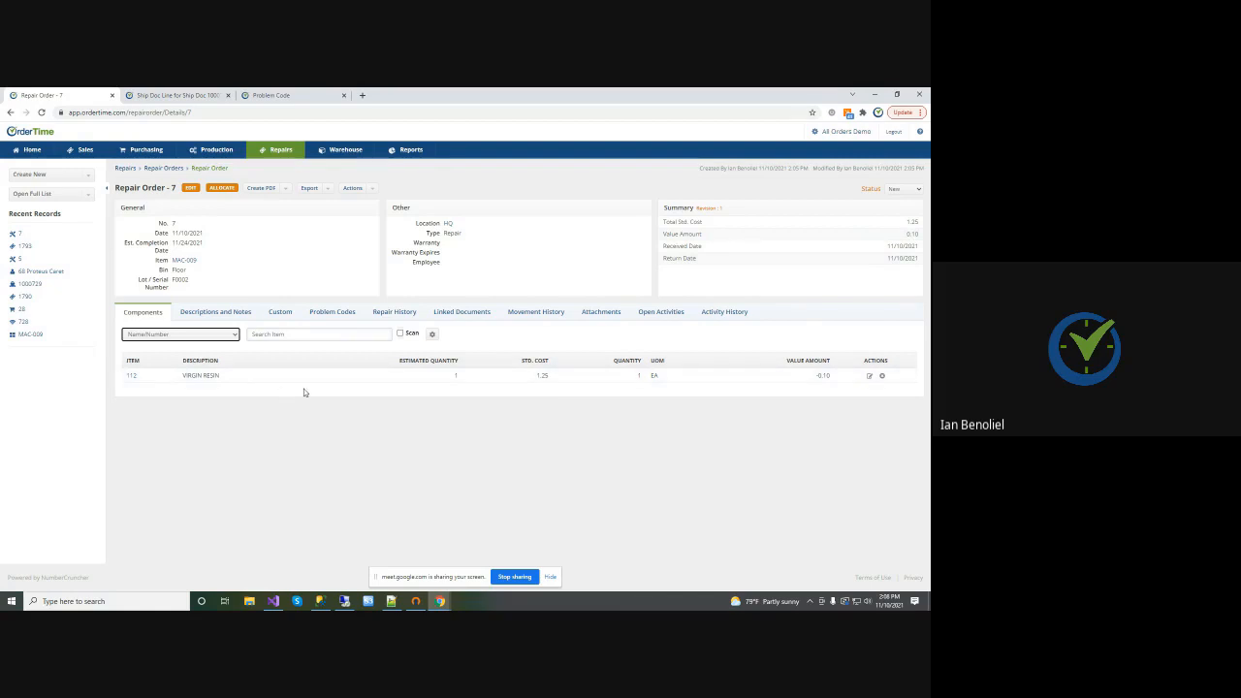
Add a Repair Labor component with an estimated quantity of 1 to repair order 7, allocate it and reload the order
{"action": "left_click", "coordinate": [267, 334]}
{"action": "type", "text": "RE"}
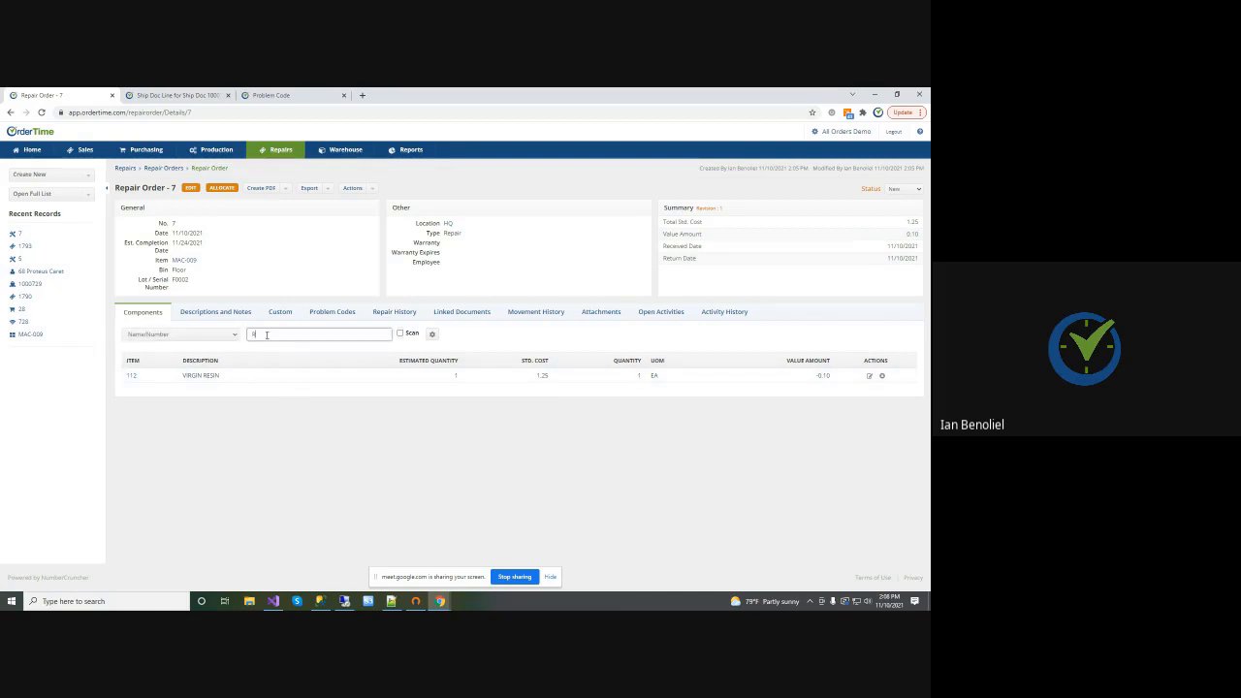
{"action": "type", "text": "P"}
{"action": "left_click", "coordinate": [270, 349]}
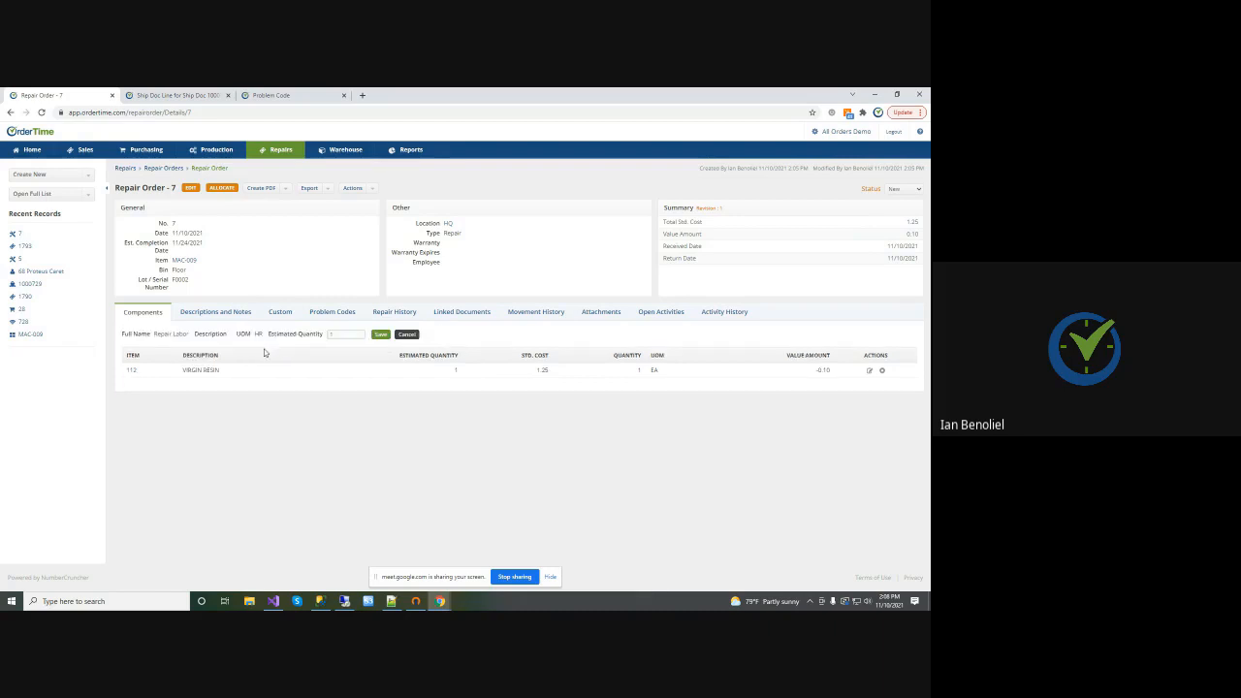
{"action": "left_click", "coordinate": [381, 335]}
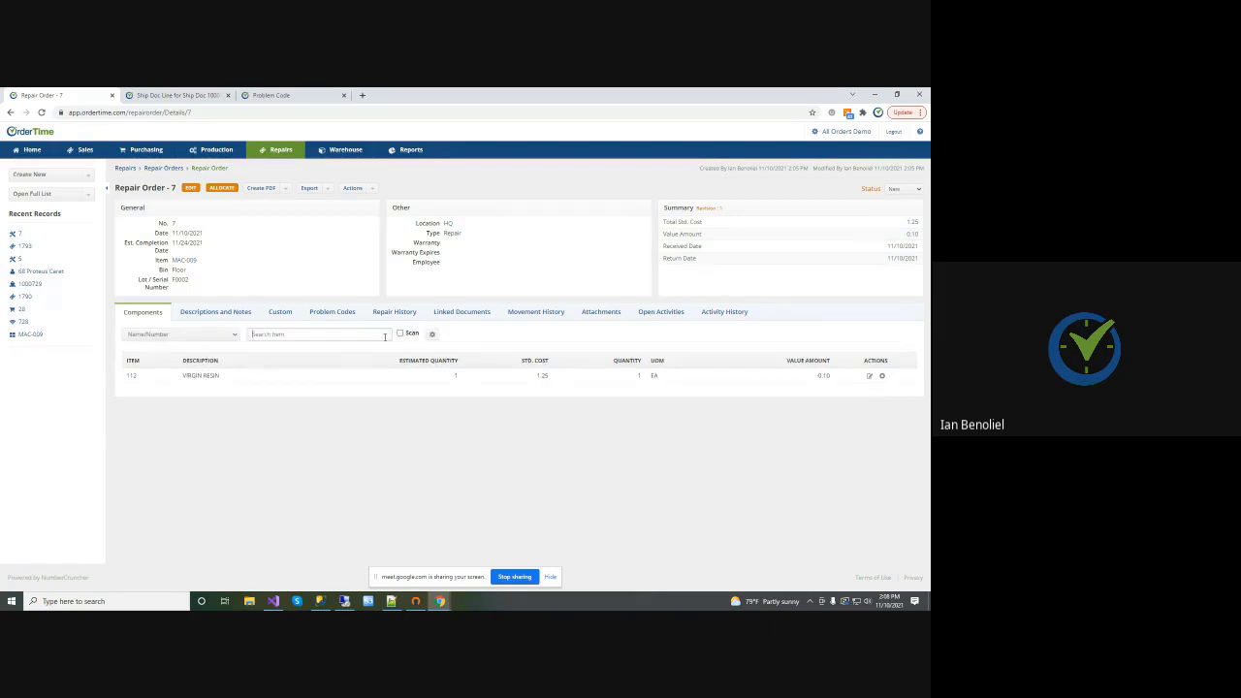
{"action": "left_click", "coordinate": [230, 188]}
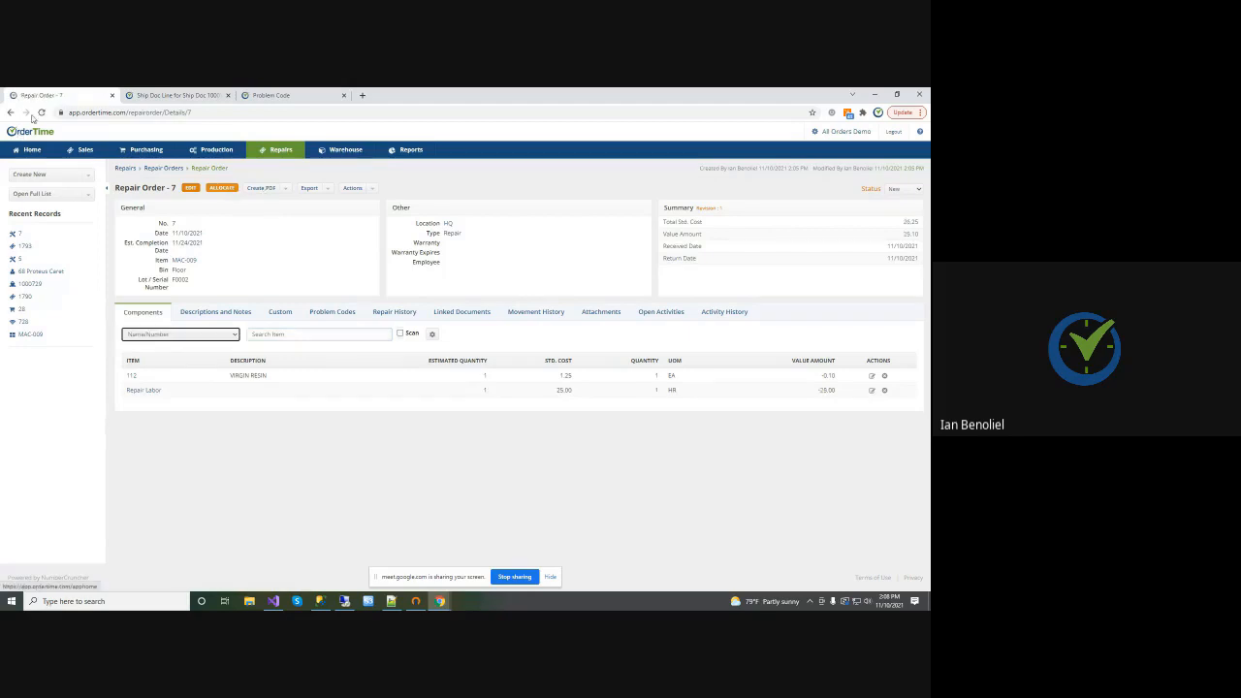
{"action": "left_click", "coordinate": [41, 113]}
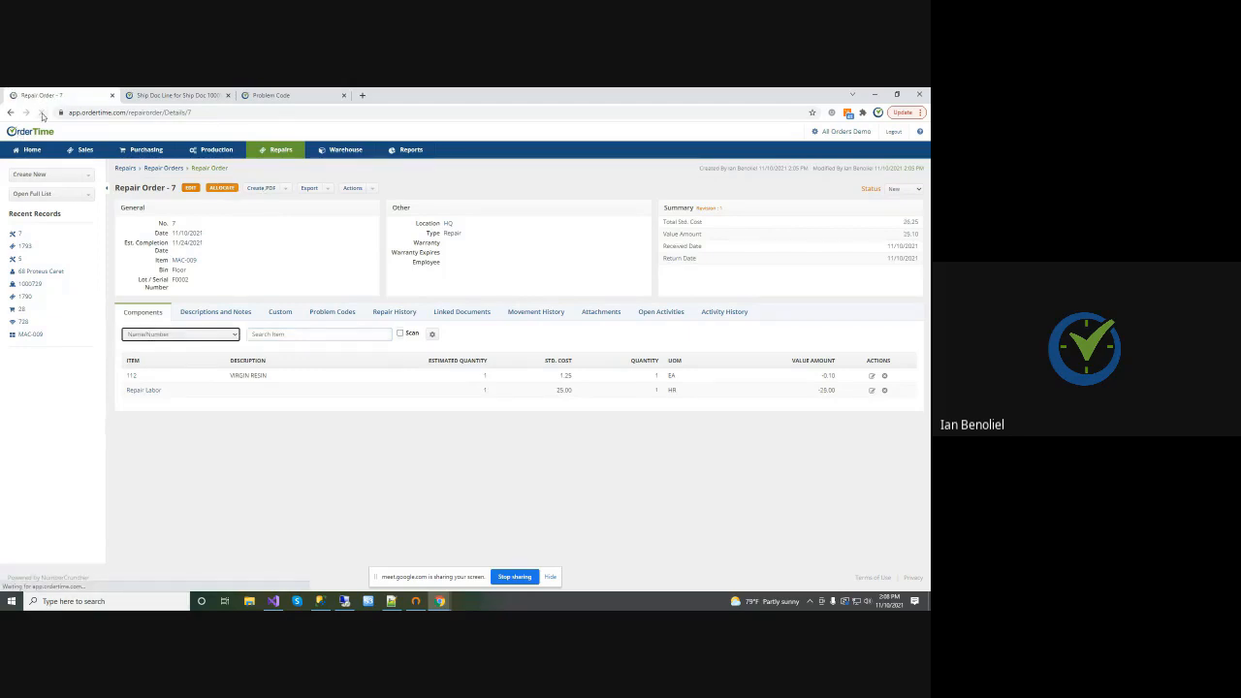
Check the available stock and bins for component 112, then return to repair order 7
{"action": "left_click", "coordinate": [871, 376]}
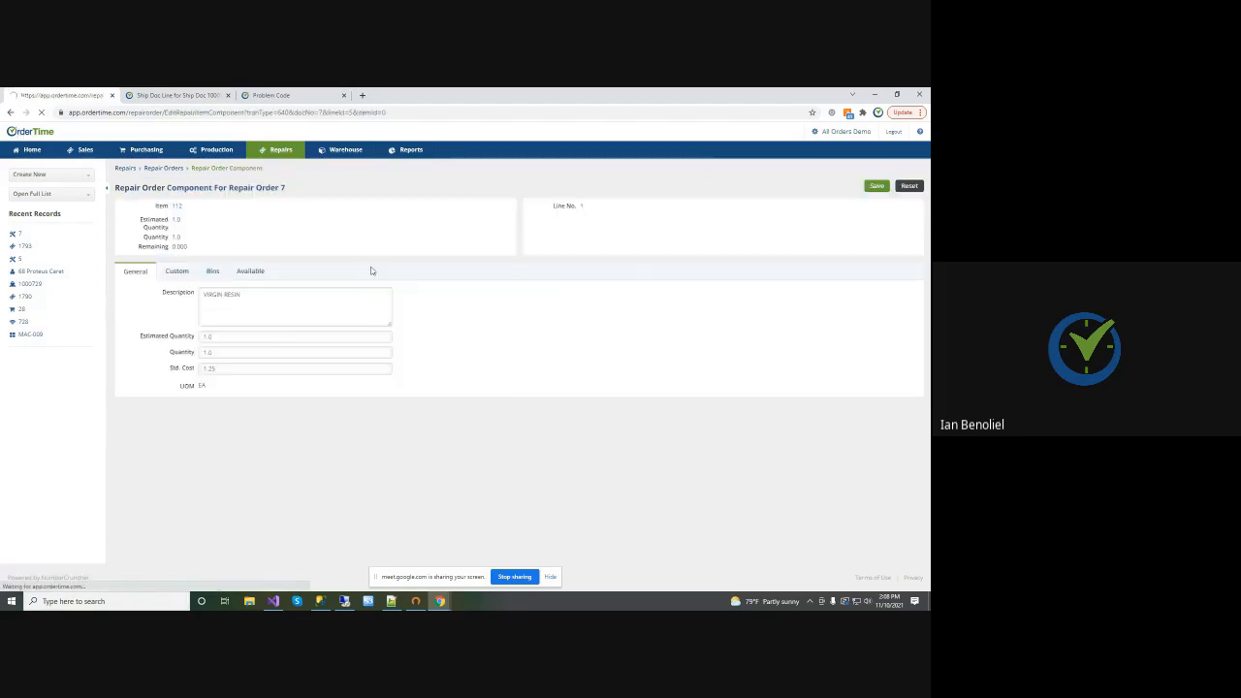
{"action": "left_click", "coordinate": [251, 272]}
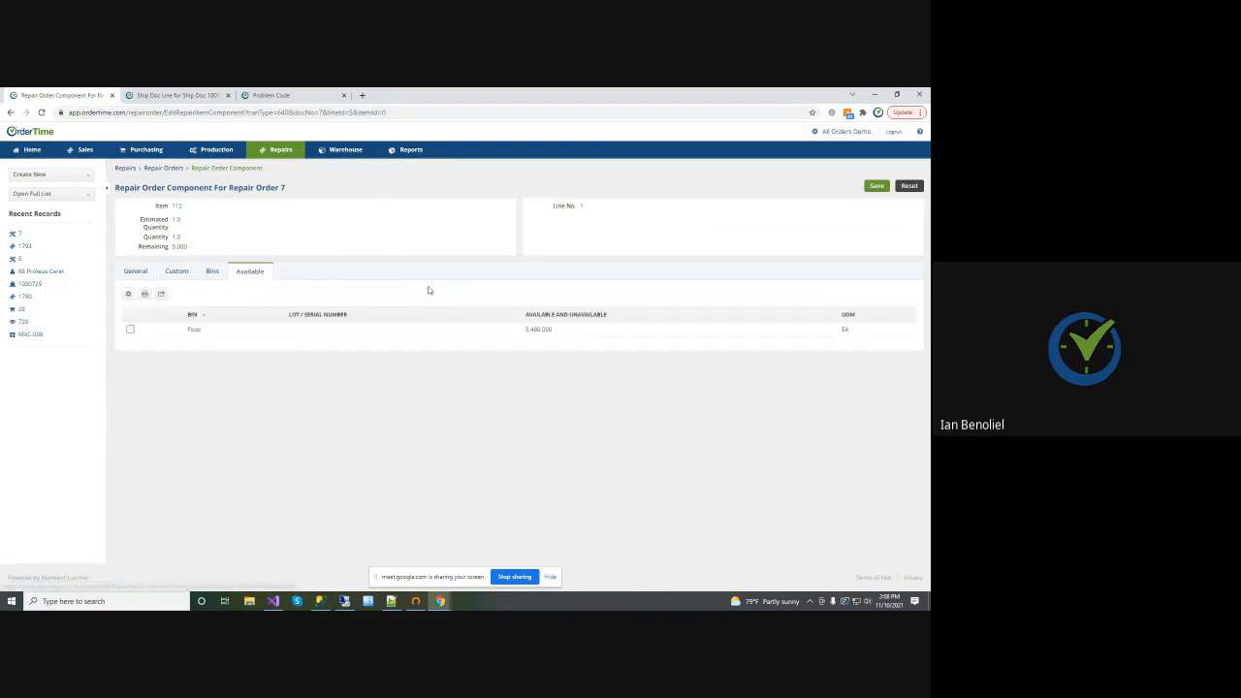
{"action": "left_click", "coordinate": [213, 272]}
{"action": "left_click", "coordinate": [187, 190]}
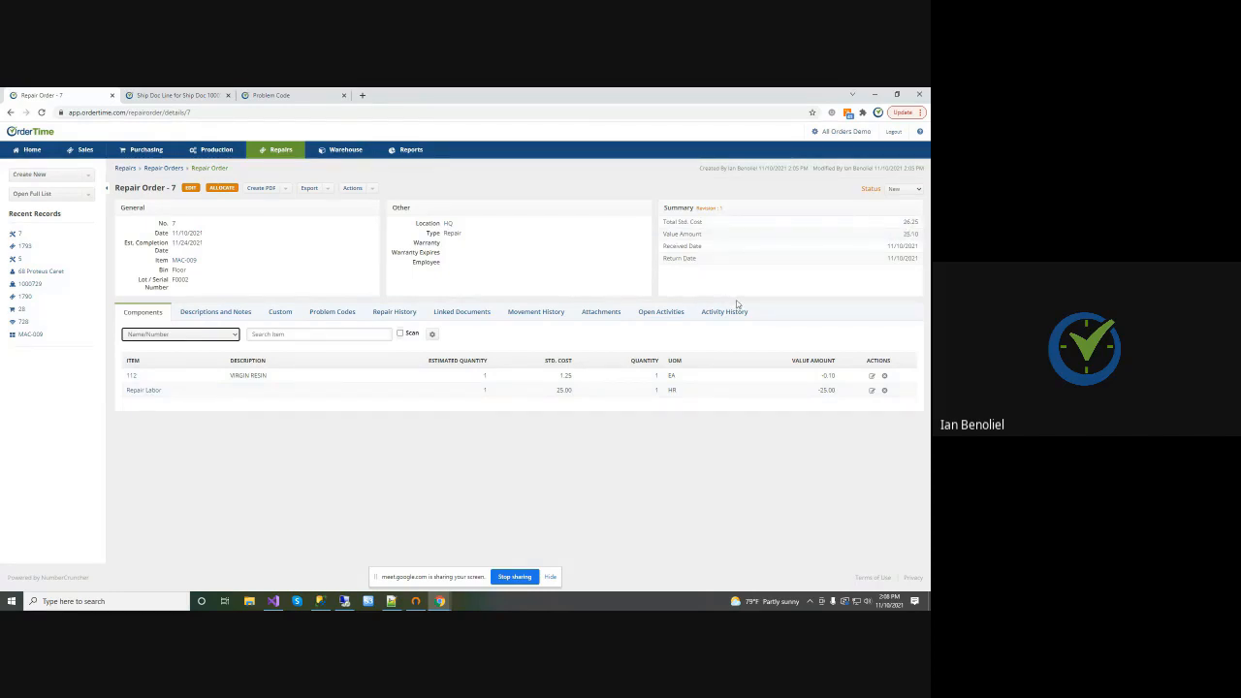
Set repair order 7's status to Approved and return its repaired item to inventory
{"action": "left_click", "coordinate": [372, 190]}
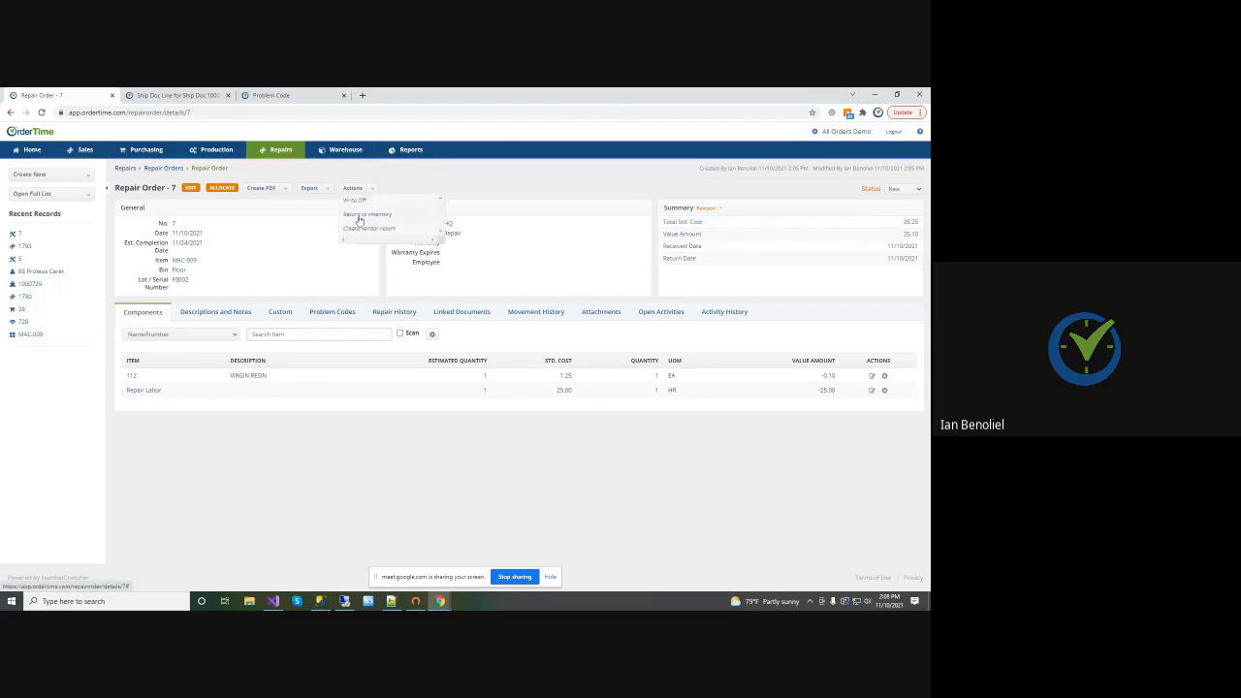
{"action": "left_click", "coordinate": [358, 217]}
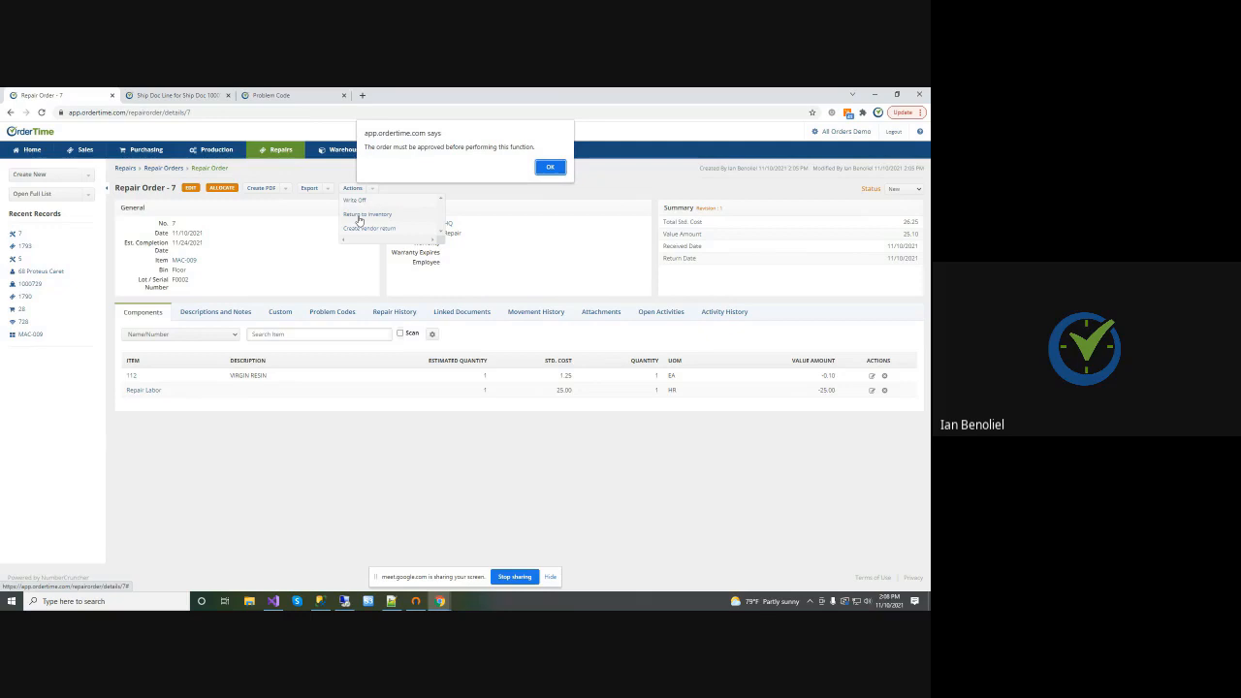
{"action": "left_click", "coordinate": [549, 167]}
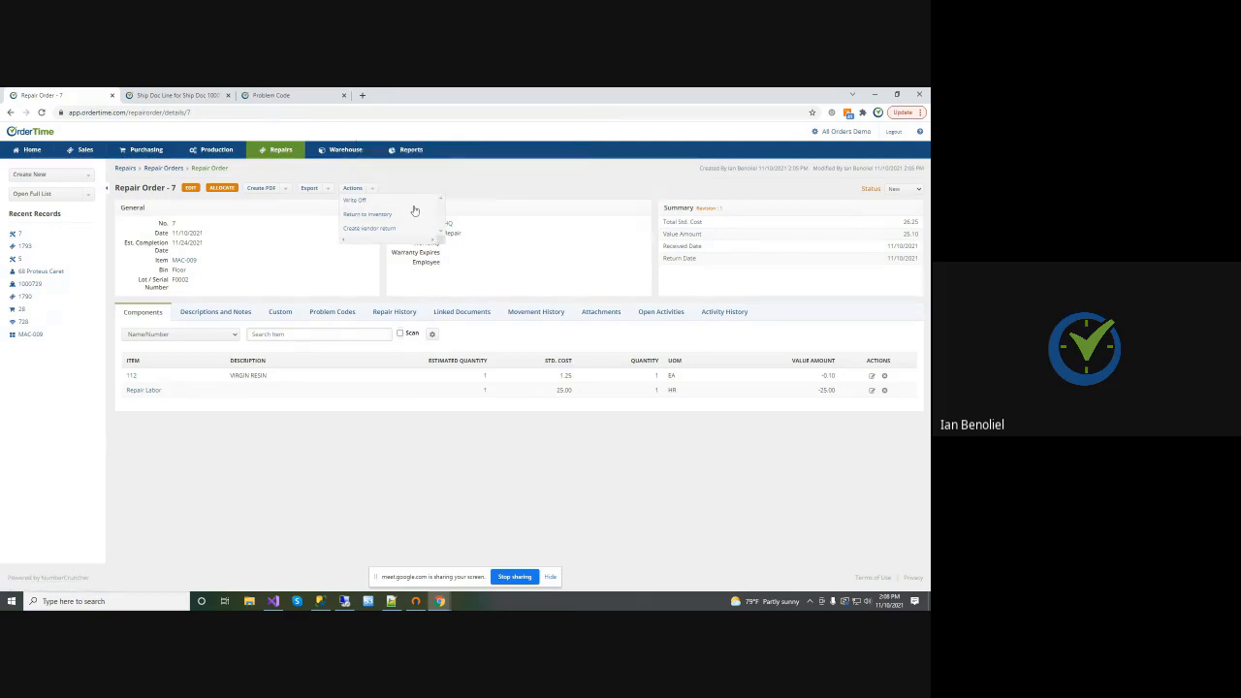
{"action": "left_click", "coordinate": [896, 189]}
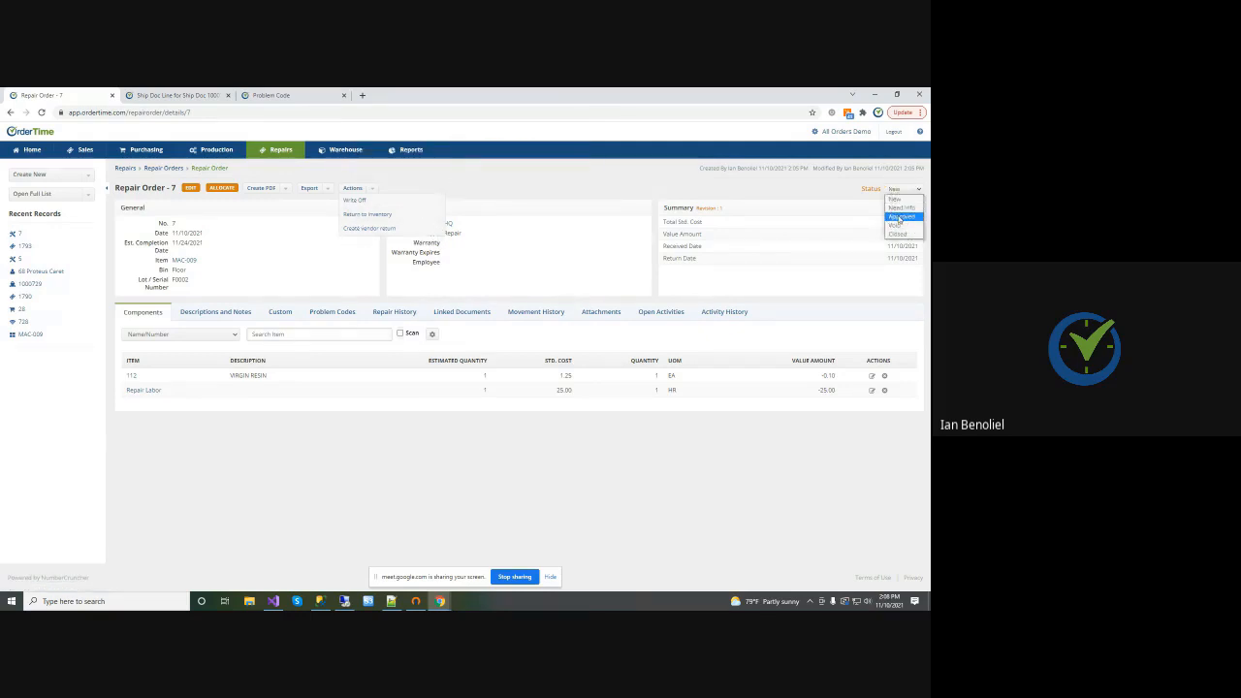
{"action": "left_click", "coordinate": [899, 217]}
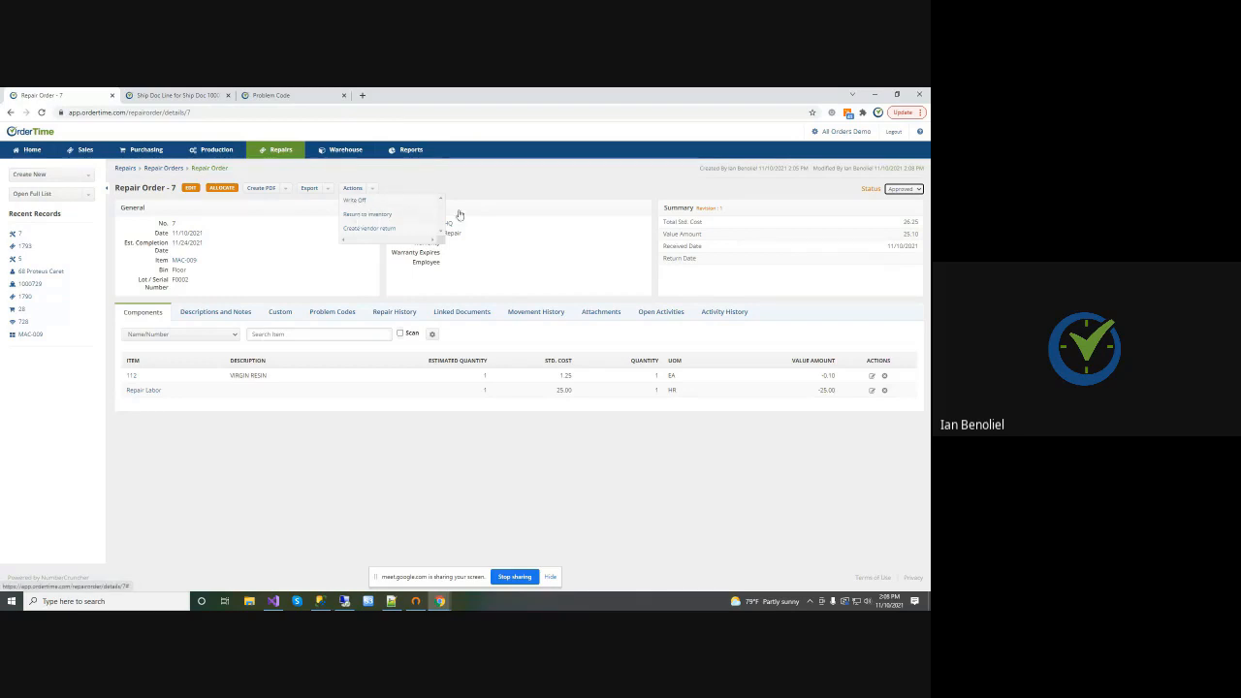
{"action": "left_click", "coordinate": [365, 214]}
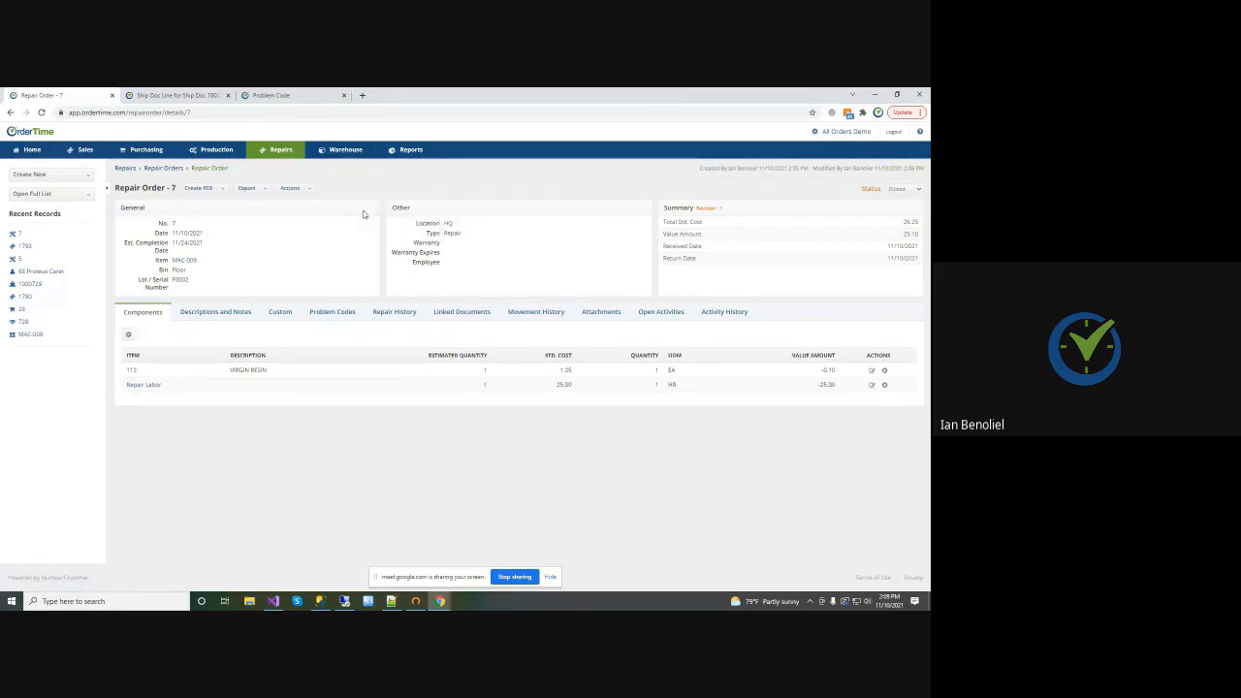
Check the repair order's linked documents against its value amount and open the linked value adjustment
{"action": "left_click", "coordinate": [454, 322]}
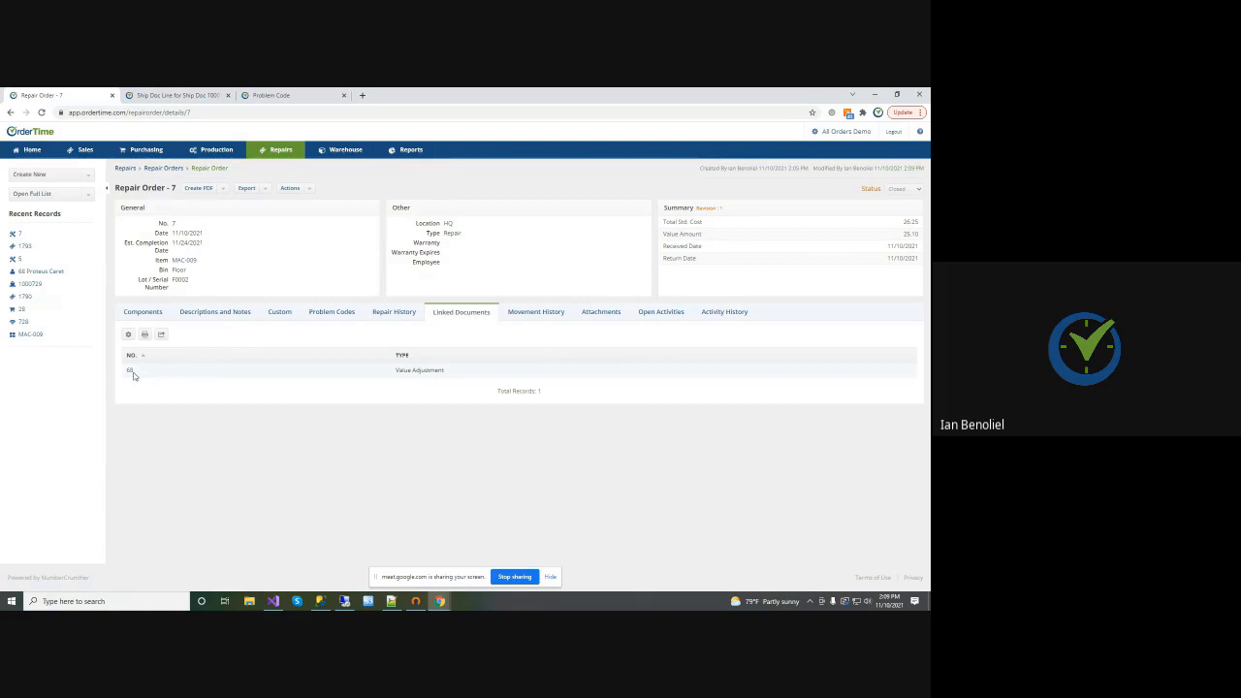
{"action": "left_click_drag", "start_coordinate": [661, 235], "coordinate": [840, 237]}
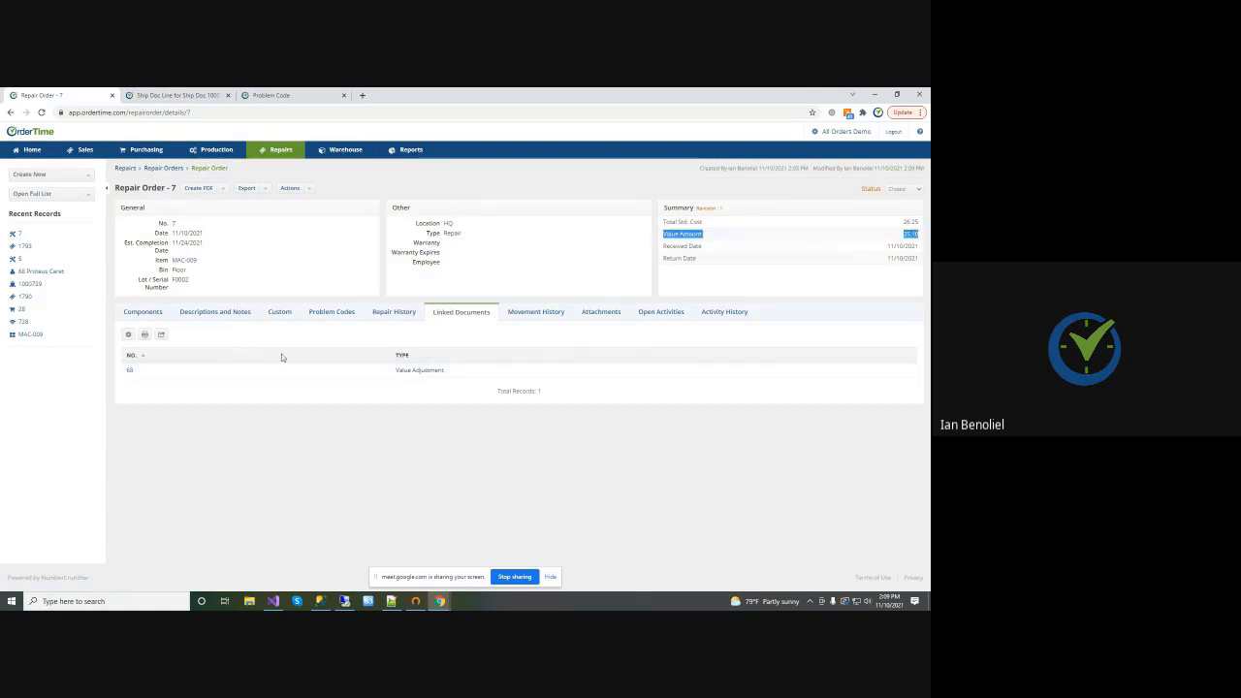
{"action": "left_click", "coordinate": [131, 372]}
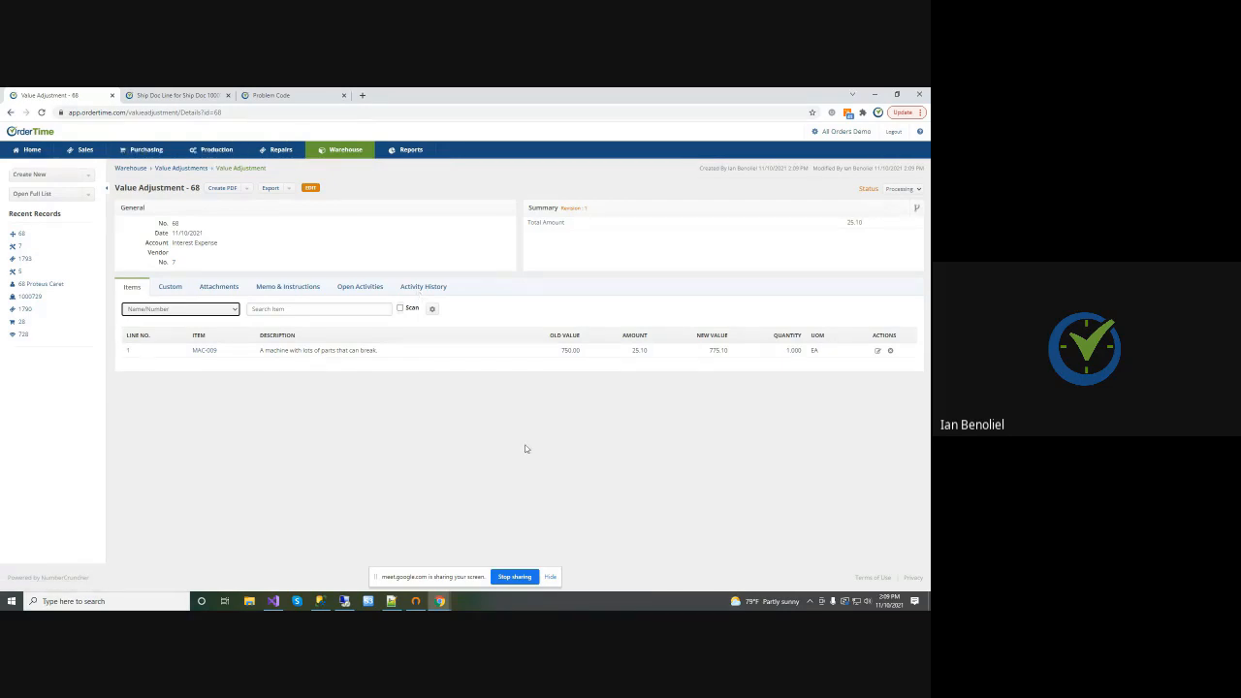
Review the 3 YR Warranty and New Customer warranty types in the admin profile lists, then return to the profile lists
{"action": "left_click", "coordinate": [830, 133]}
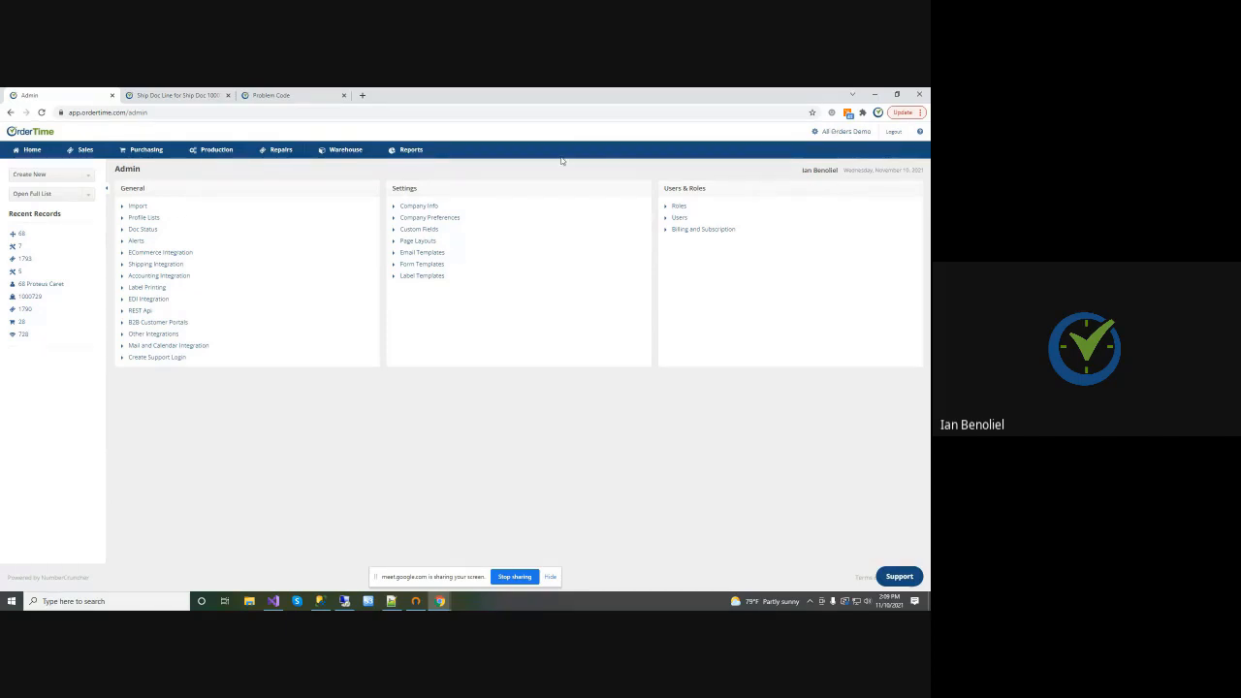
{"action": "left_click", "coordinate": [153, 218]}
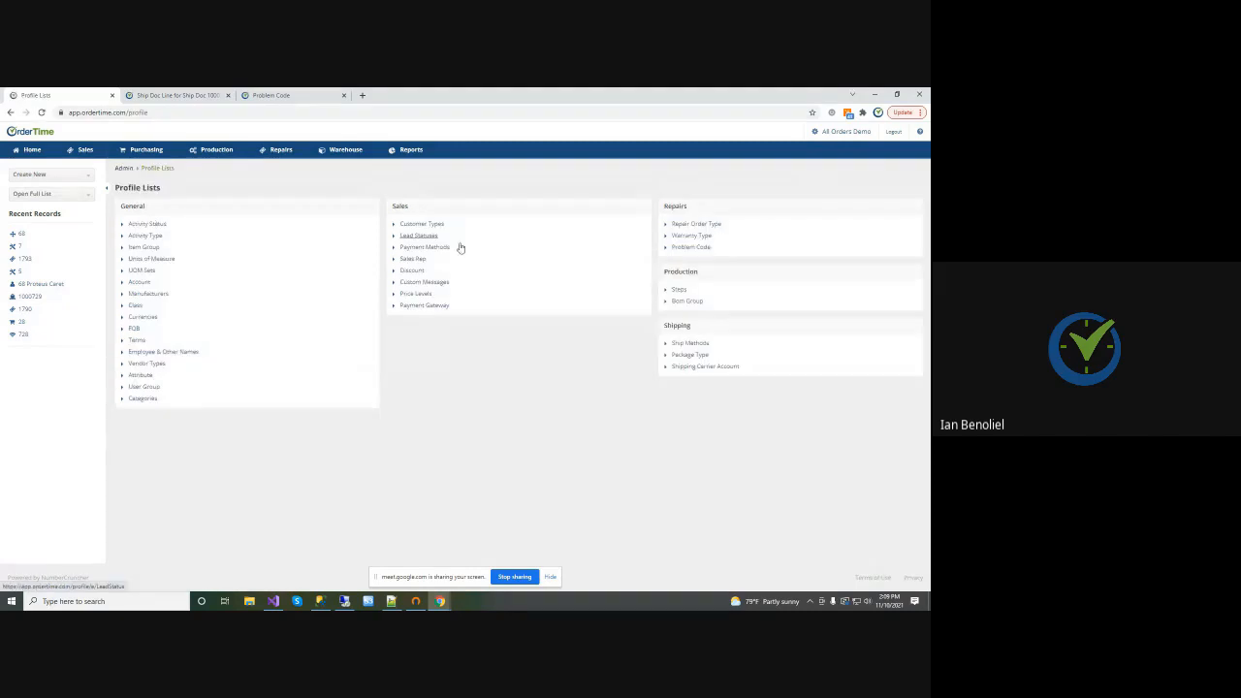
{"action": "left_click", "coordinate": [685, 236]}
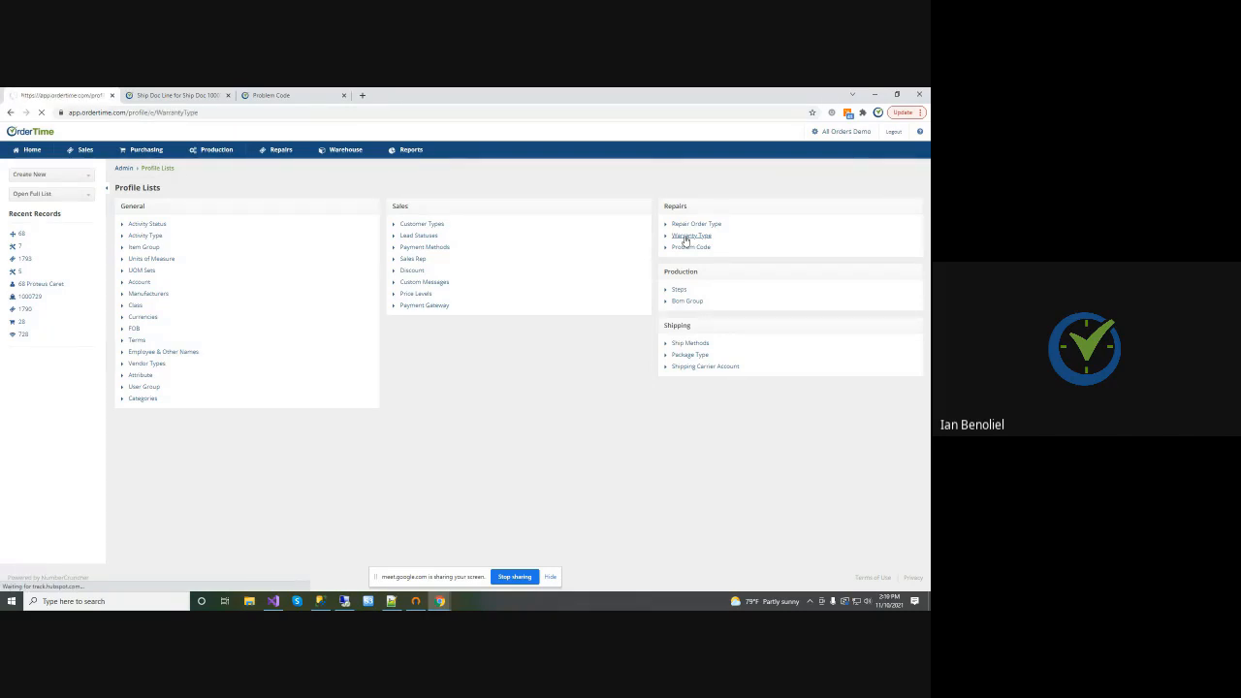
{"action": "left_click", "coordinate": [40, 260]}
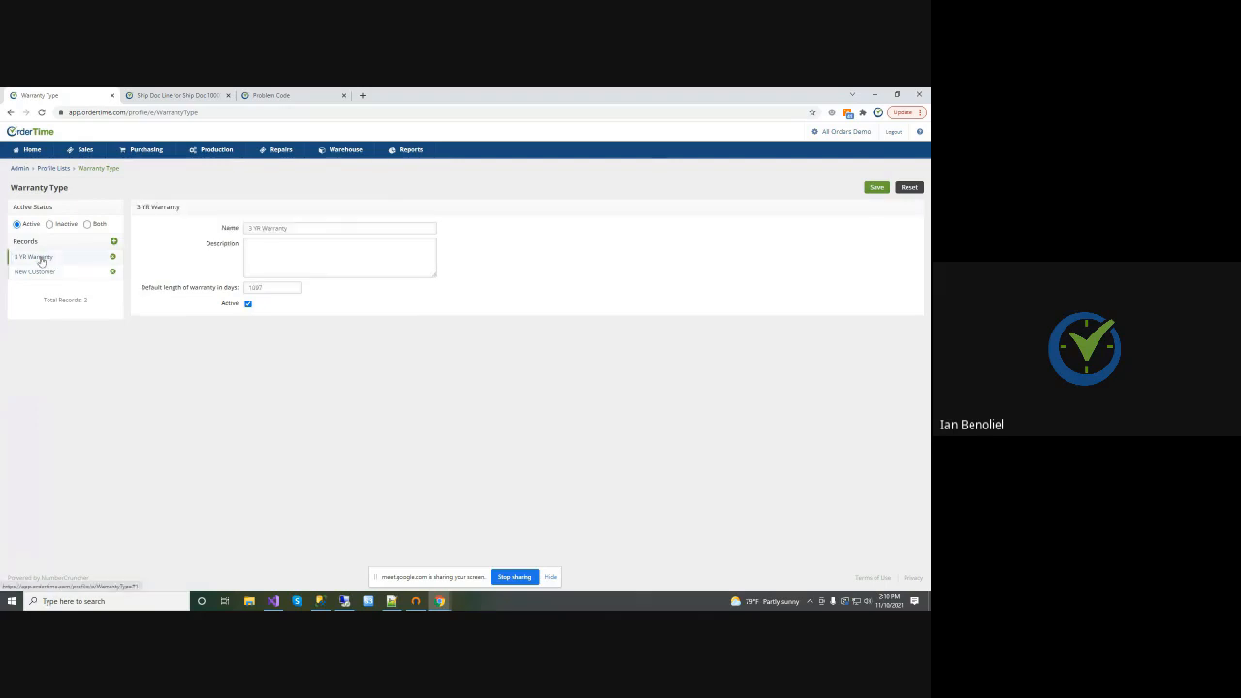
{"action": "left_click", "coordinate": [35, 275]}
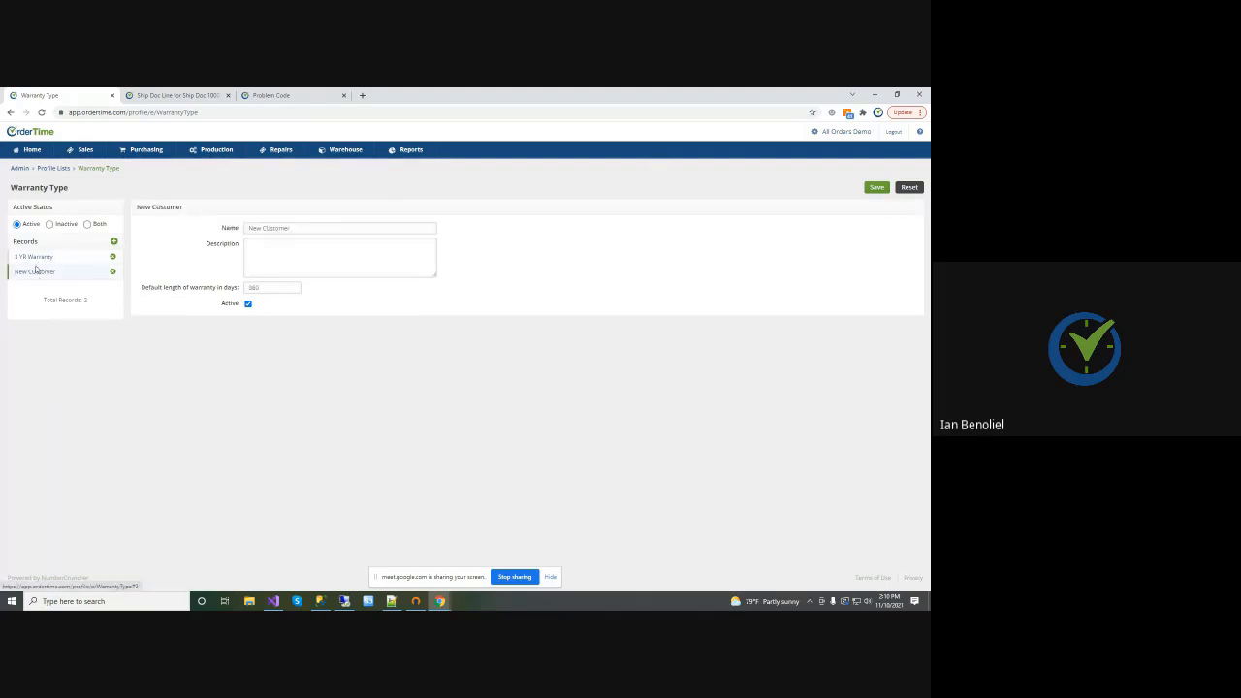
{"action": "left_click", "coordinate": [36, 258]}
{"action": "left_click", "coordinate": [37, 274]}
{"action": "left_click", "coordinate": [9, 113]}
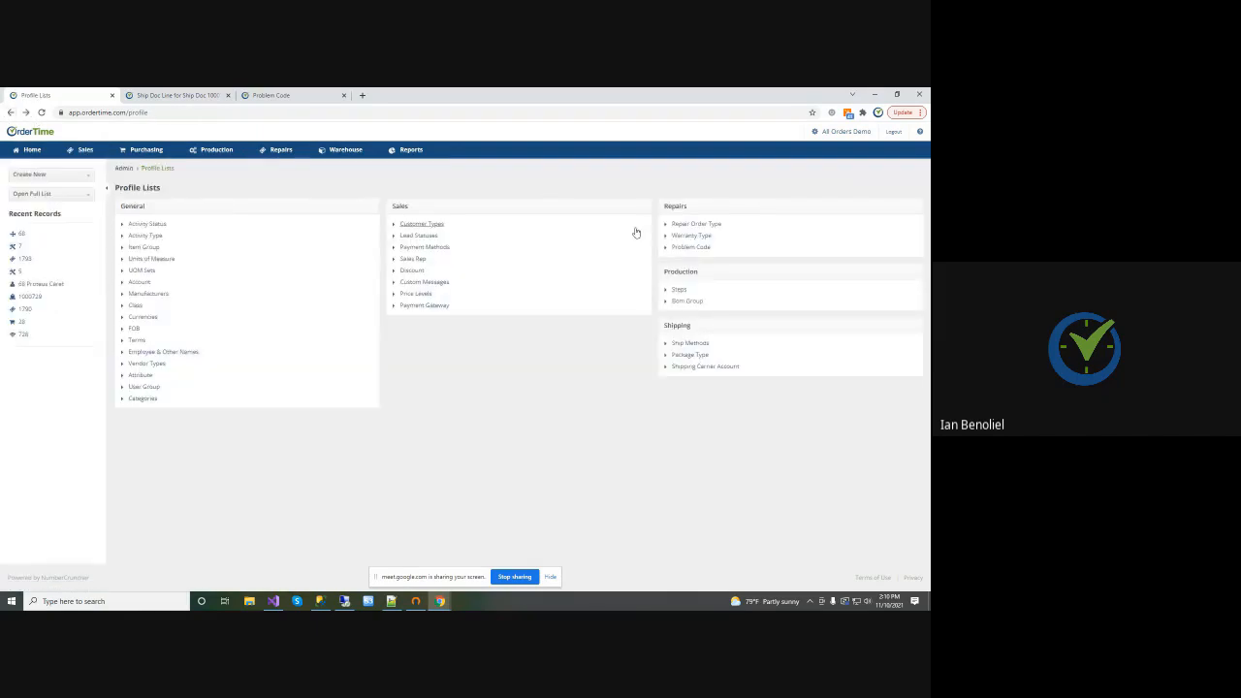
Examine the Repair, Return & Repair For Customer, Return & Repair For Stock and Return & Replace repair order types
{"action": "left_click", "coordinate": [694, 224]}
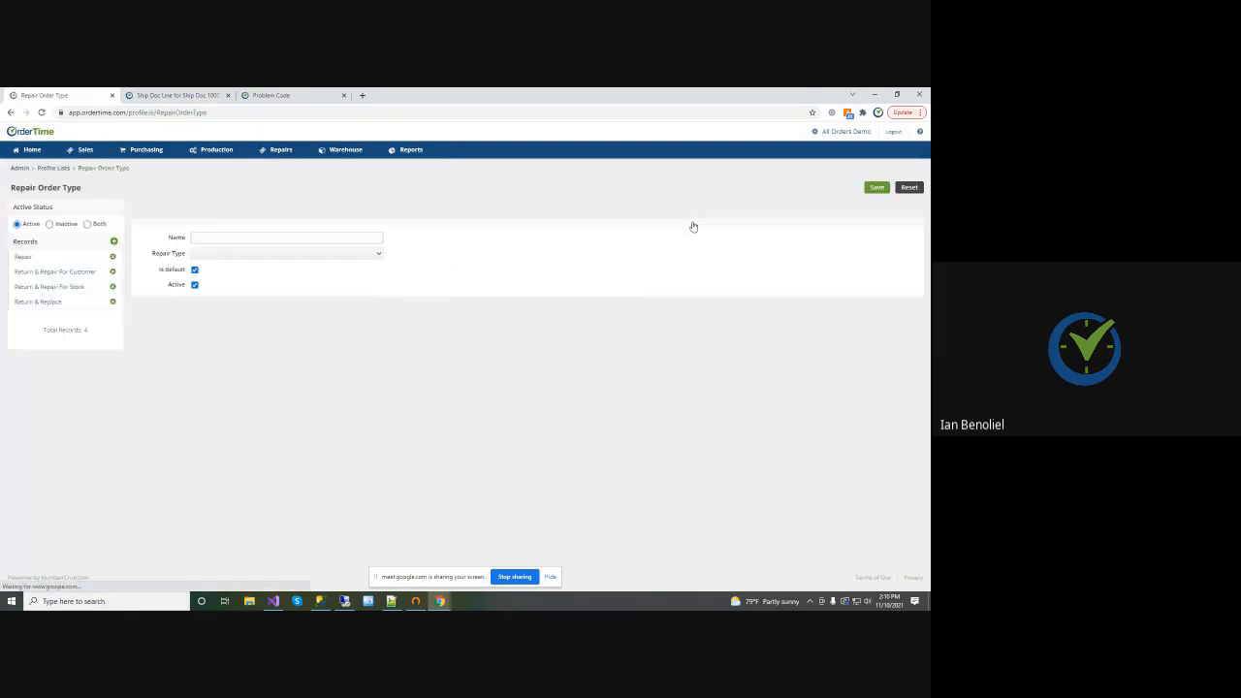
{"action": "left_click", "coordinate": [24, 258]}
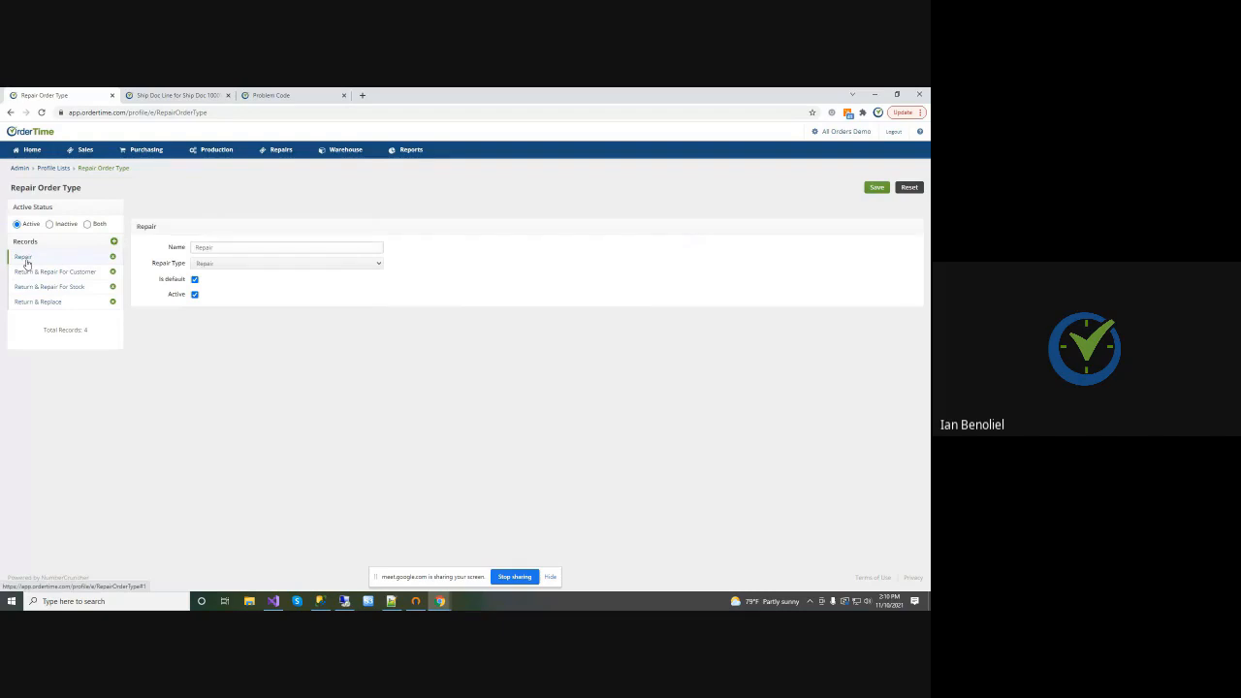
{"action": "left_click", "coordinate": [30, 274]}
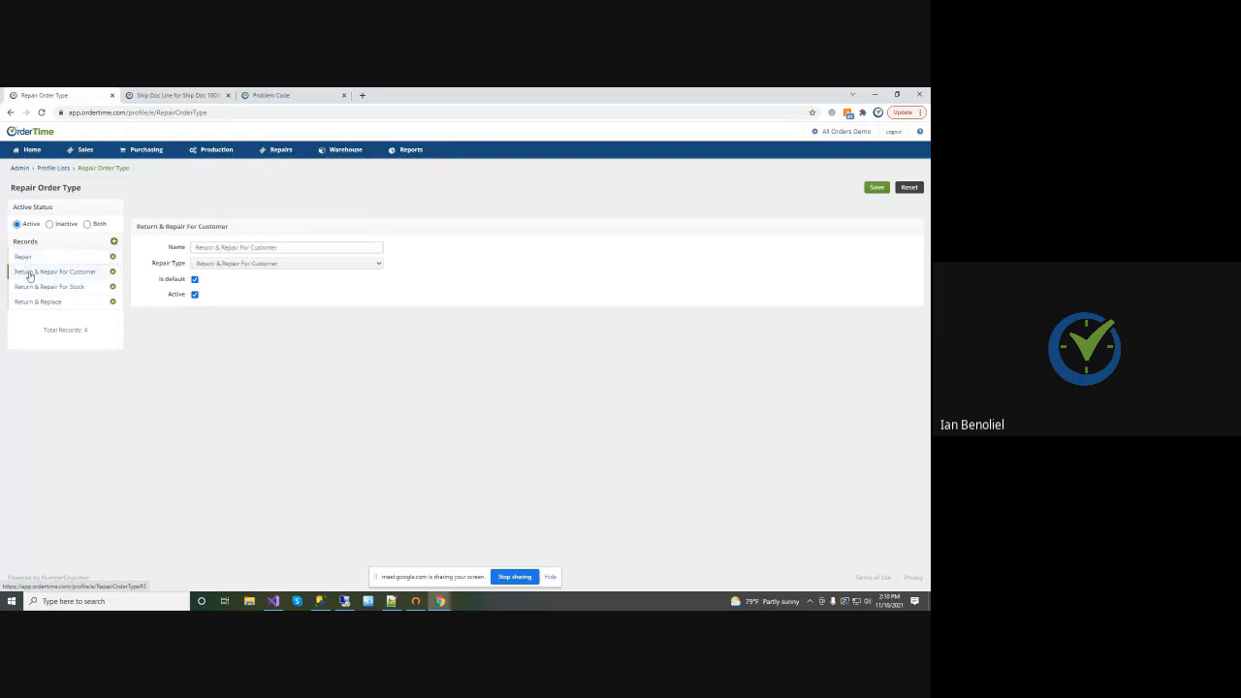
{"action": "left_click", "coordinate": [257, 266]}
{"action": "left_click", "coordinate": [256, 266]}
{"action": "left_click", "coordinate": [59, 290]}
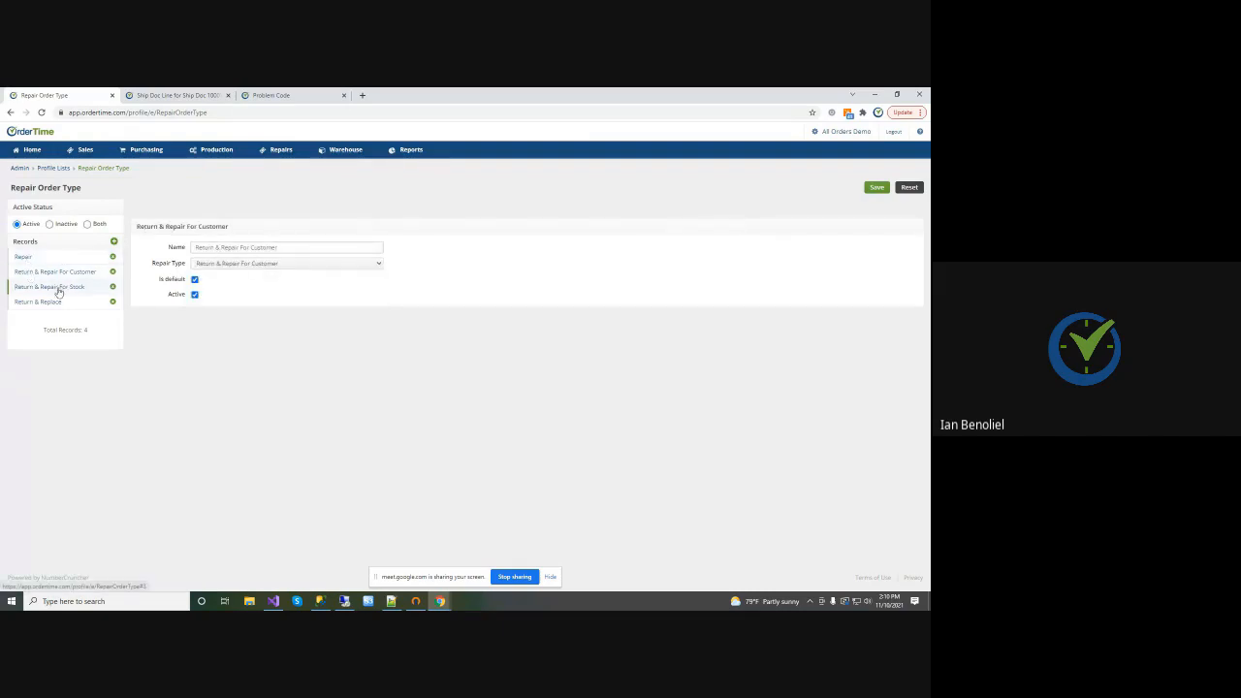
{"action": "left_click", "coordinate": [37, 258]}
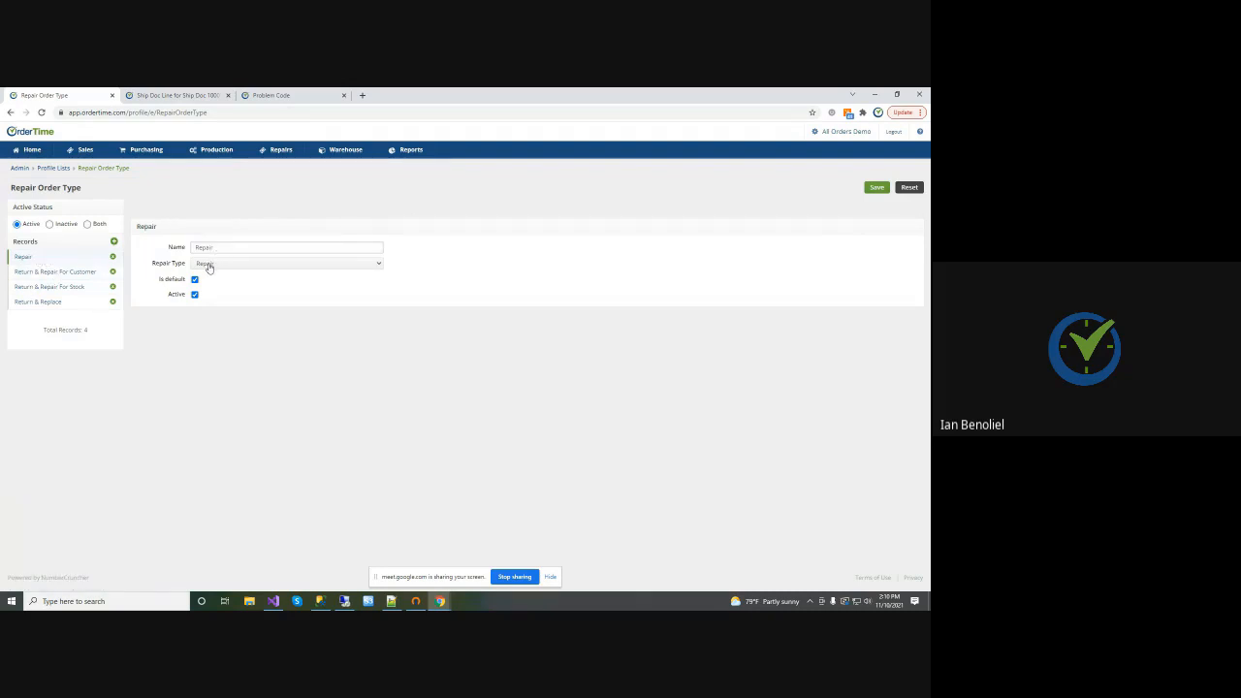
{"action": "left_click", "coordinate": [57, 274]}
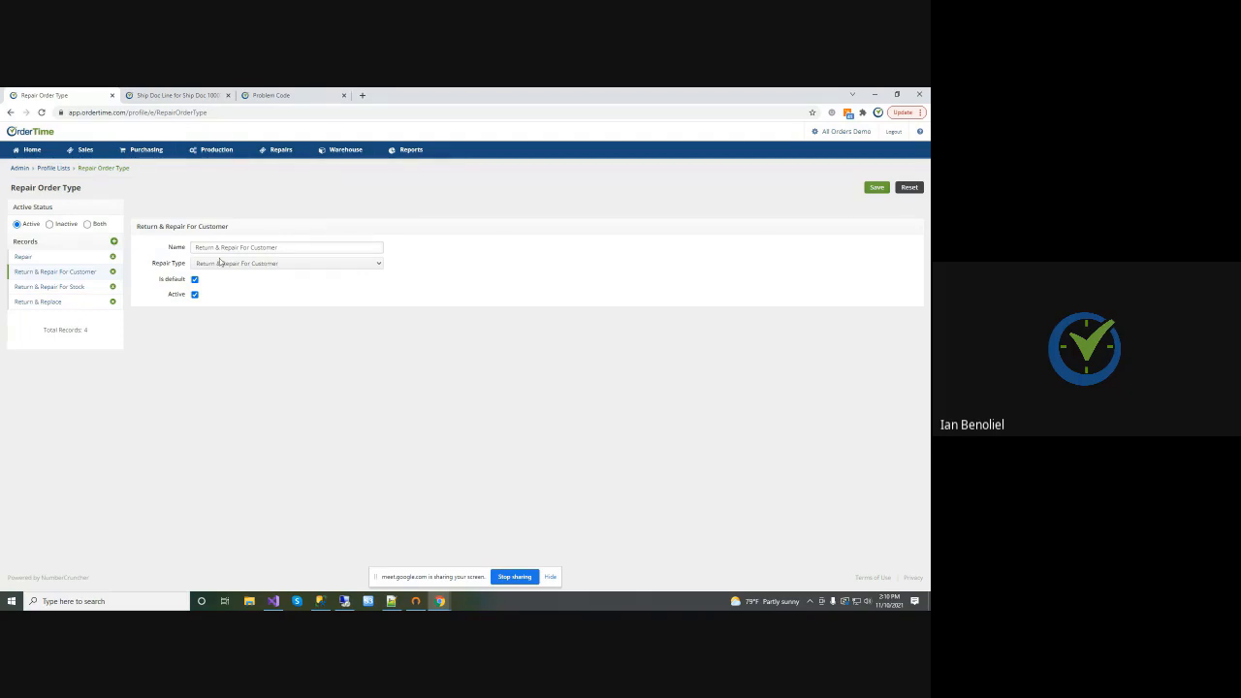
{"action": "left_click", "coordinate": [60, 286]}
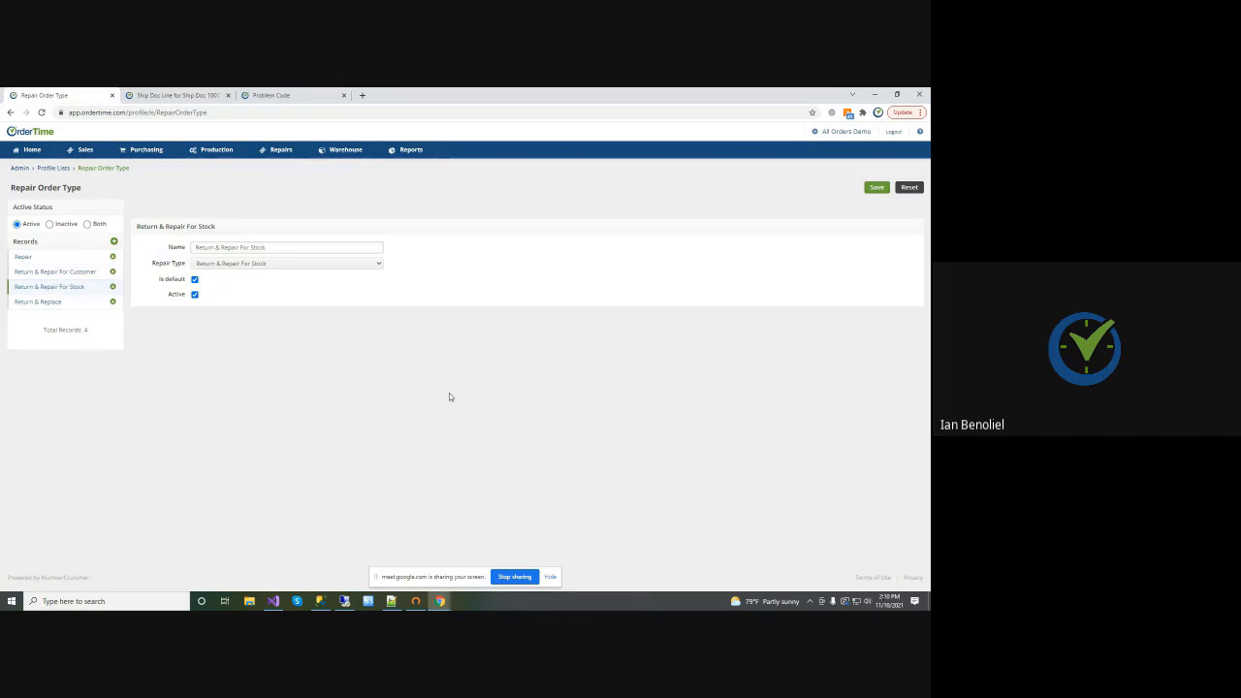
{"action": "left_click", "coordinate": [48, 302]}
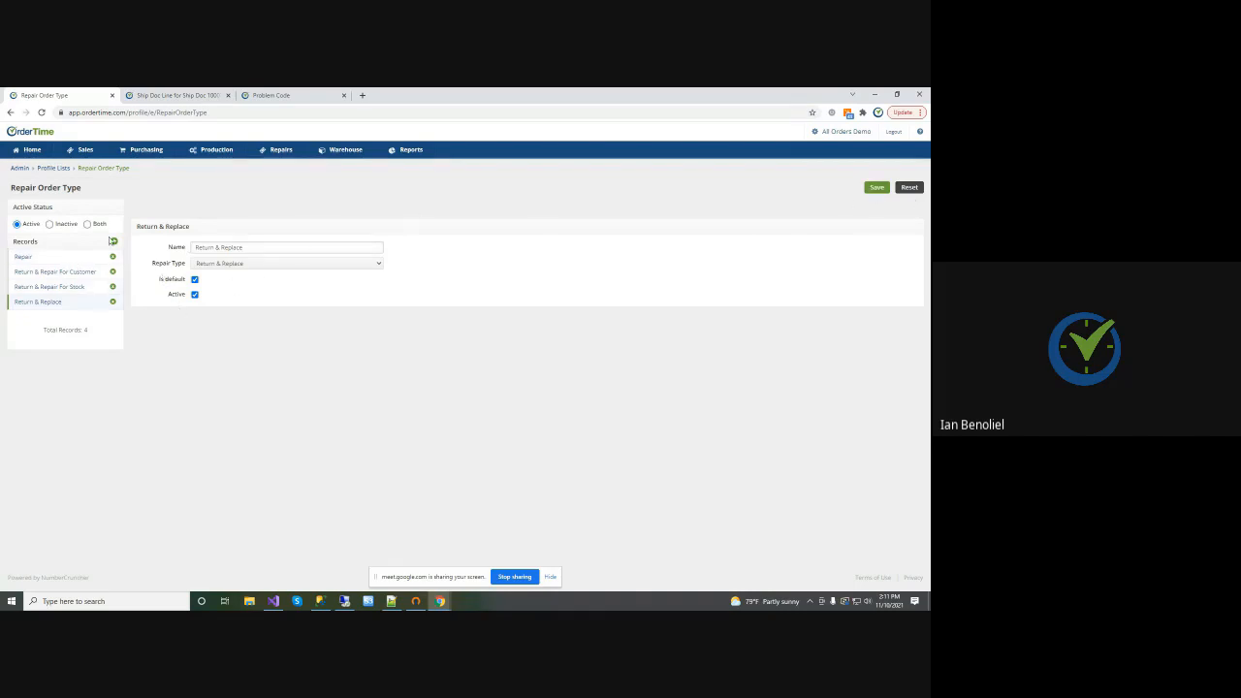
Create and save a repair order type named Warranty Repair with the repair type Return & Repair For Customer
{"action": "left_click", "coordinate": [114, 241]}
{"action": "left_click", "coordinate": [242, 236]}
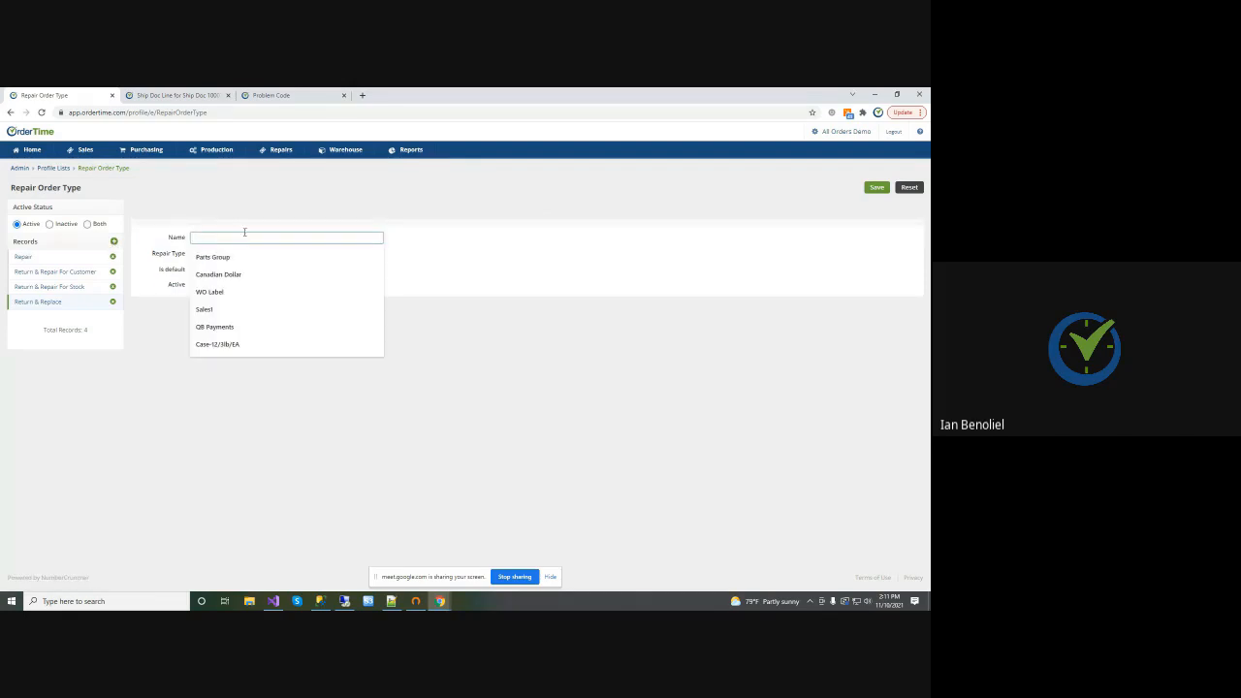
{"action": "type", "text": "w"}
{"action": "key", "text": "BackSpace"}
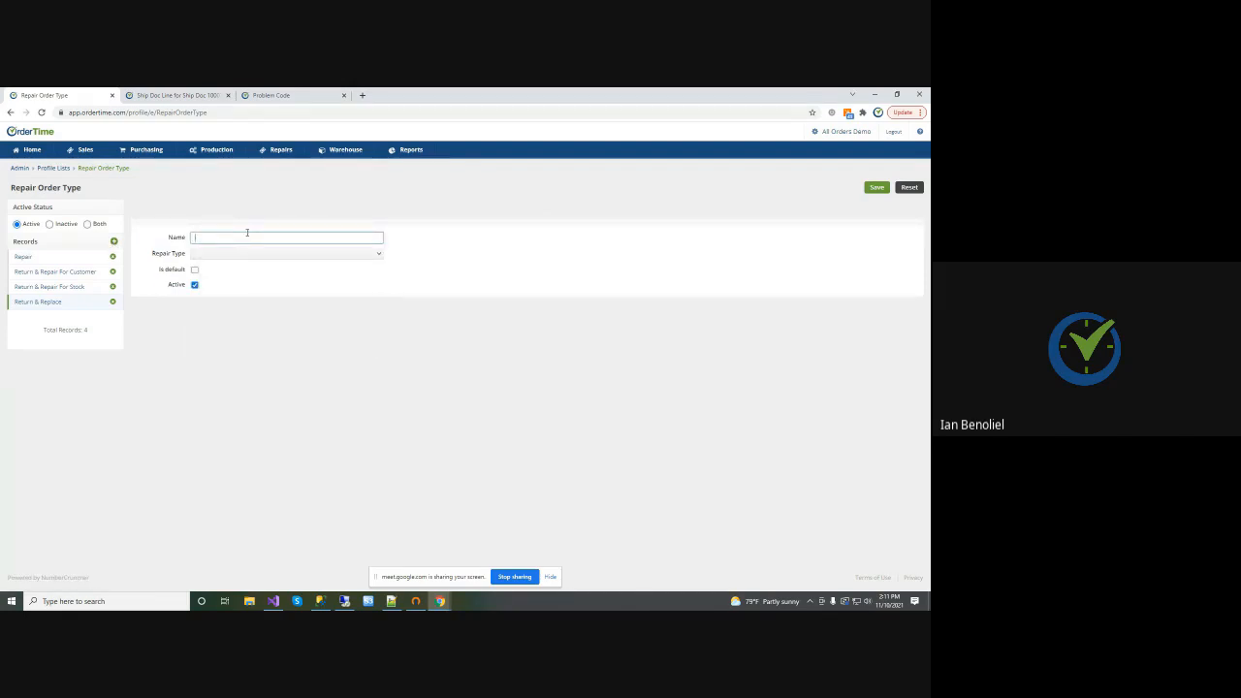
{"action": "type", "text": "Wr"}
{"action": "type", "text": "en"}
{"action": "type", "text": "anty Repair"}
{"action": "left_click", "coordinate": [229, 254]}
{"action": "left_click", "coordinate": [259, 285]}
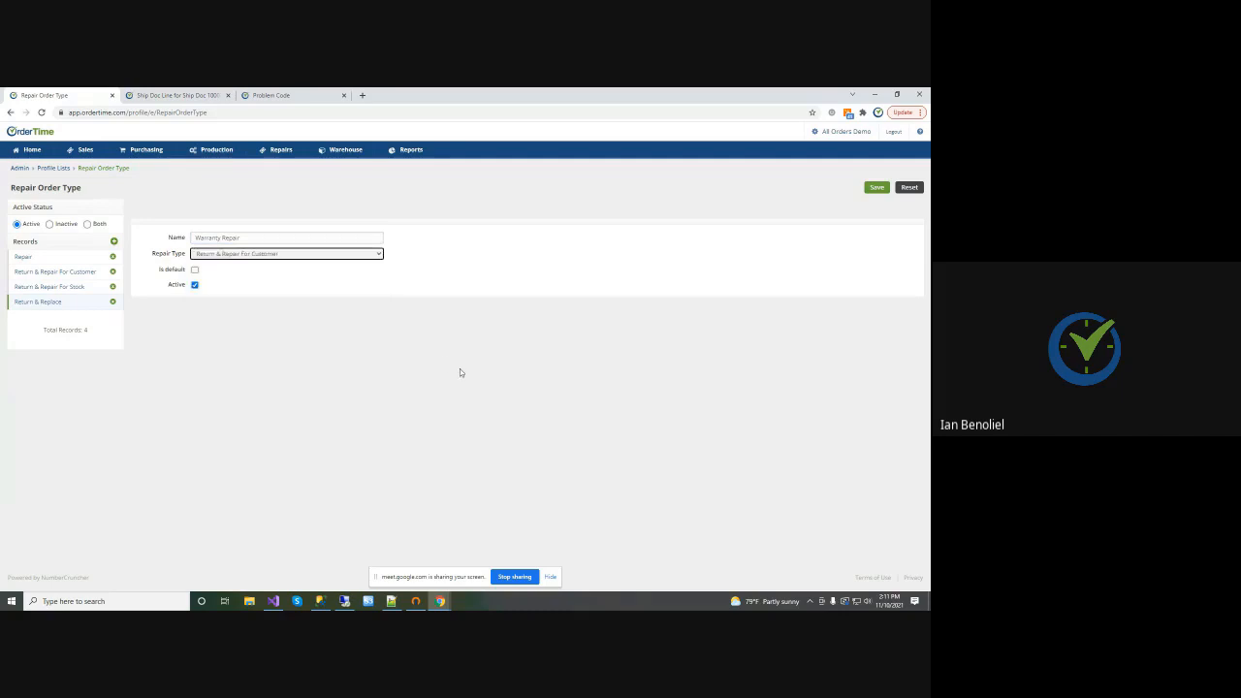
{"action": "left_click", "coordinate": [866, 189]}
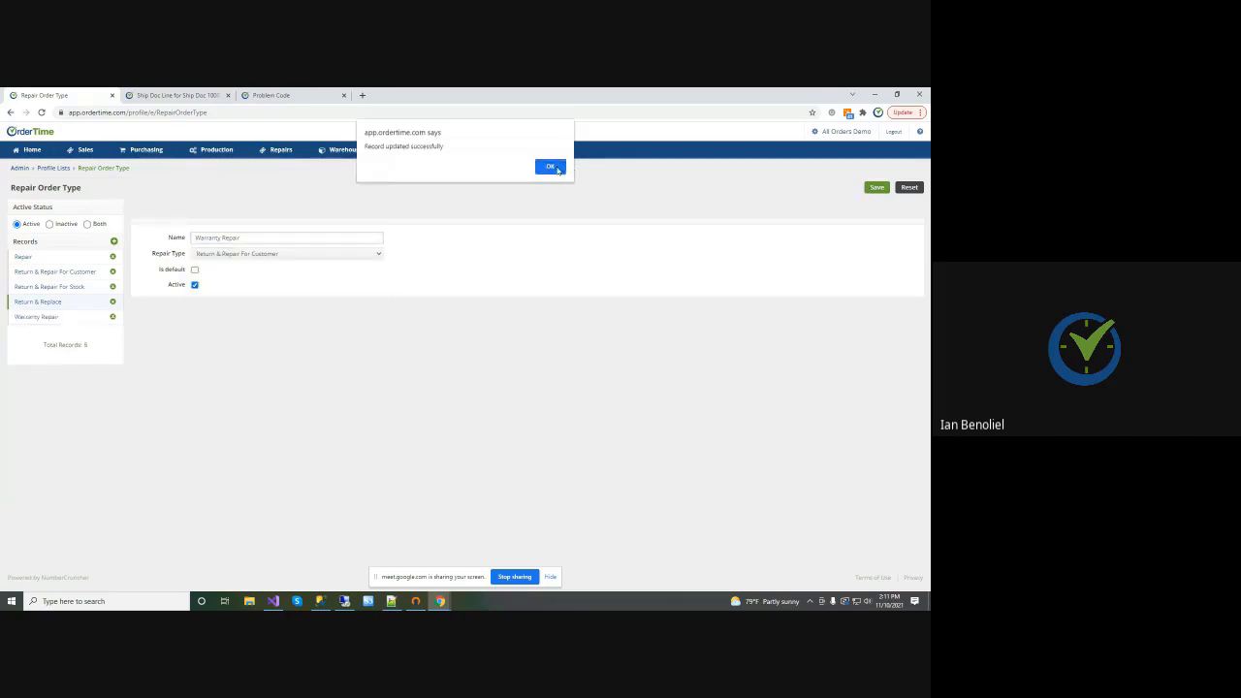
Review the default accounts and settings of Repair Items Group among the item groups in the admin profile lists
{"action": "left_click", "coordinate": [555, 169]}
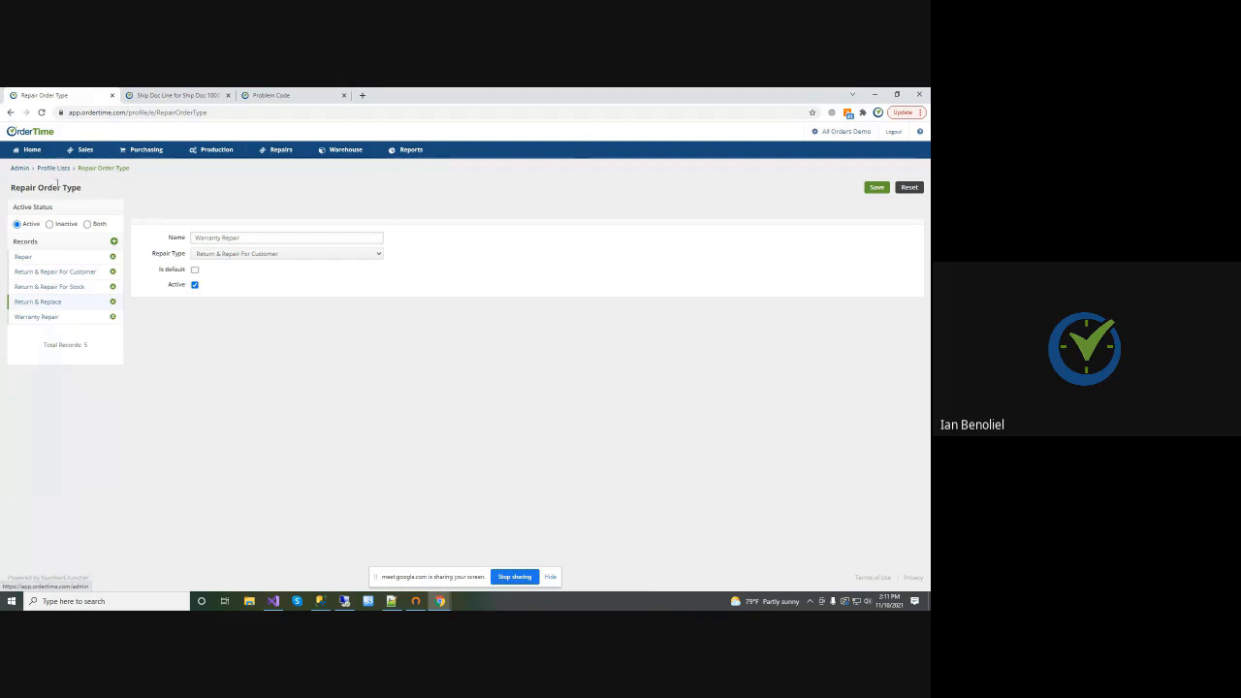
{"action": "left_click", "coordinate": [19, 168]}
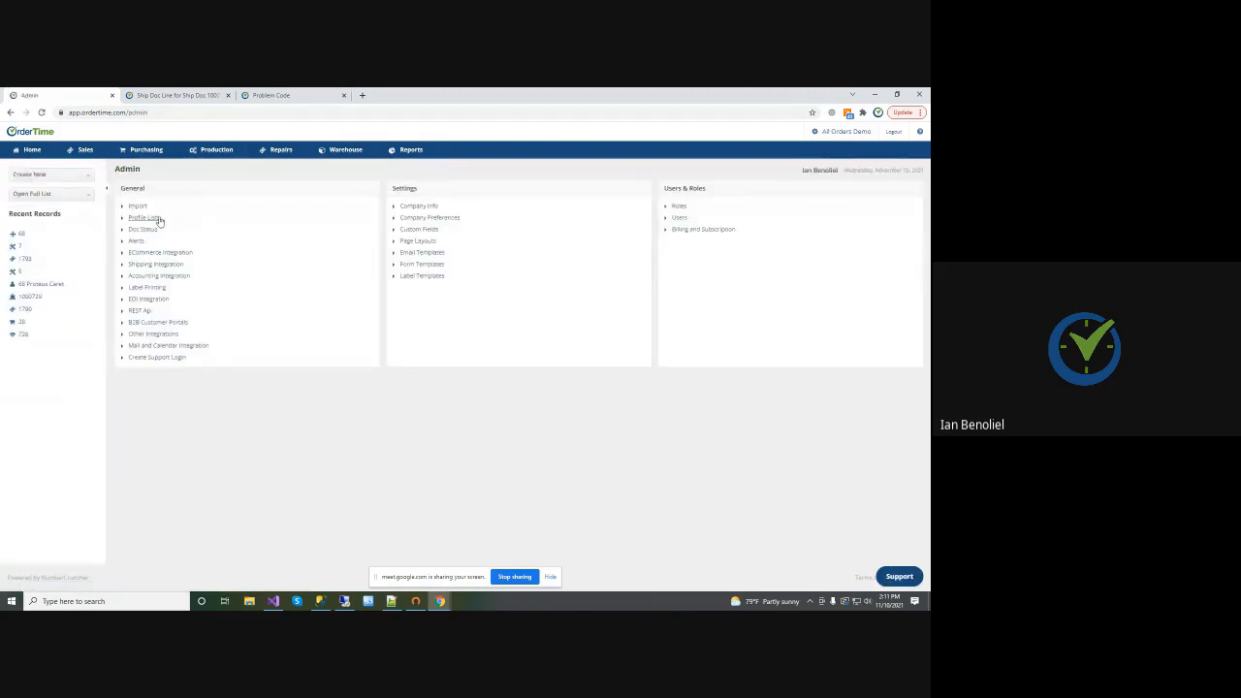
{"action": "left_click", "coordinate": [153, 219]}
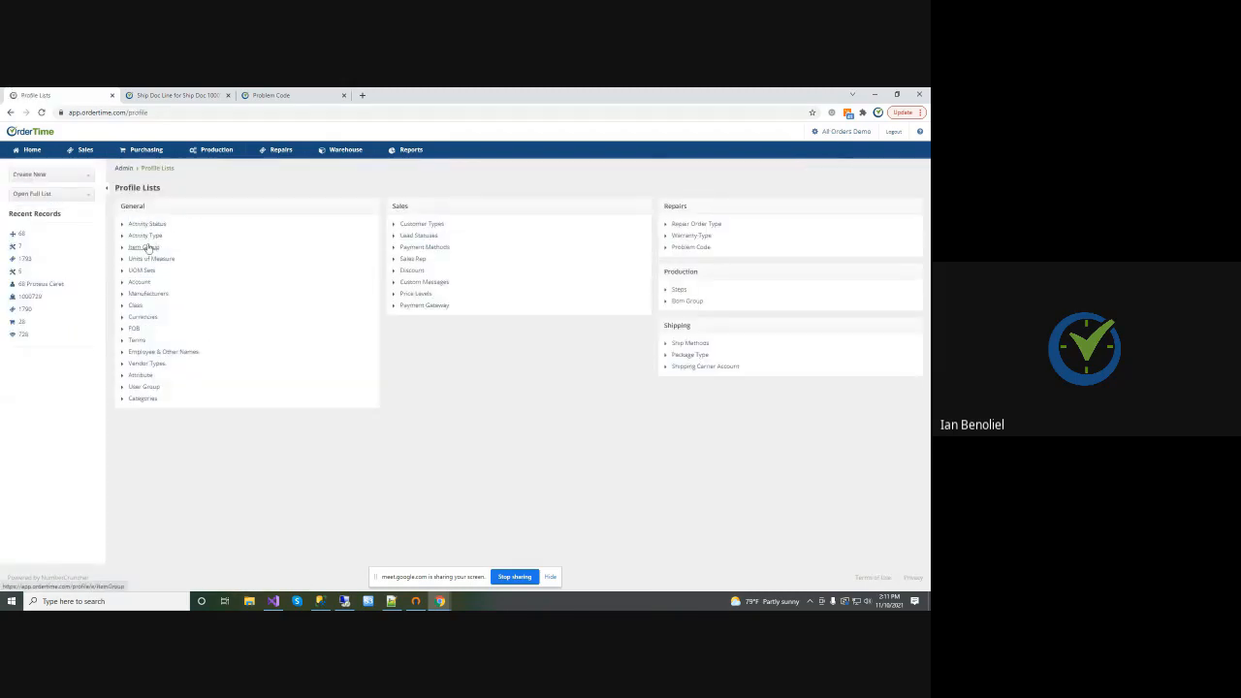
{"action": "left_click", "coordinate": [146, 247]}
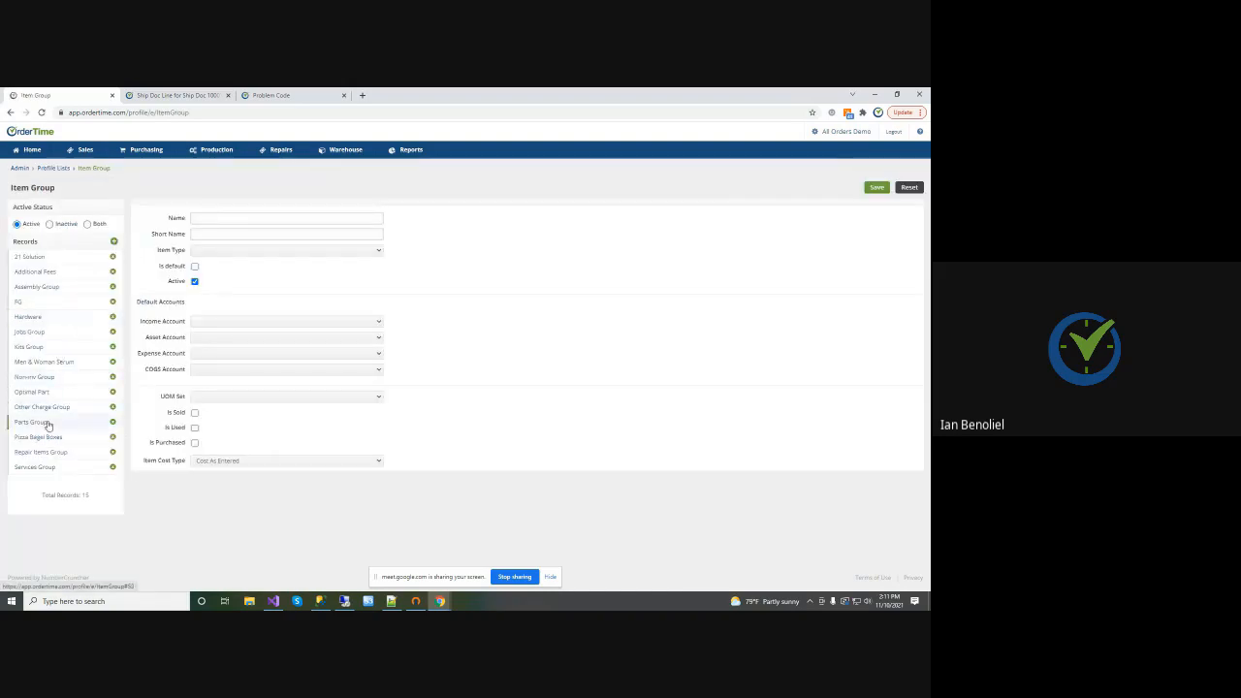
{"action": "left_click", "coordinate": [46, 452]}
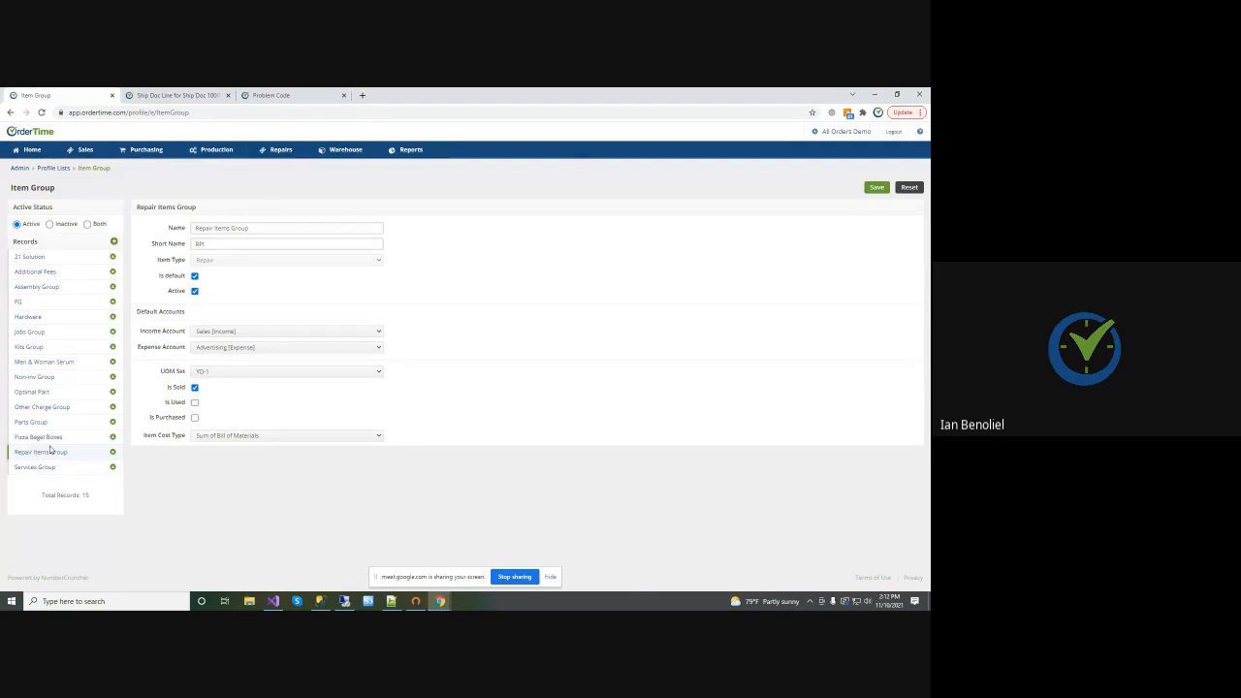
Search the full items list by name for REPAIRS and open that item's record
{"action": "left_click", "coordinate": [29, 150]}
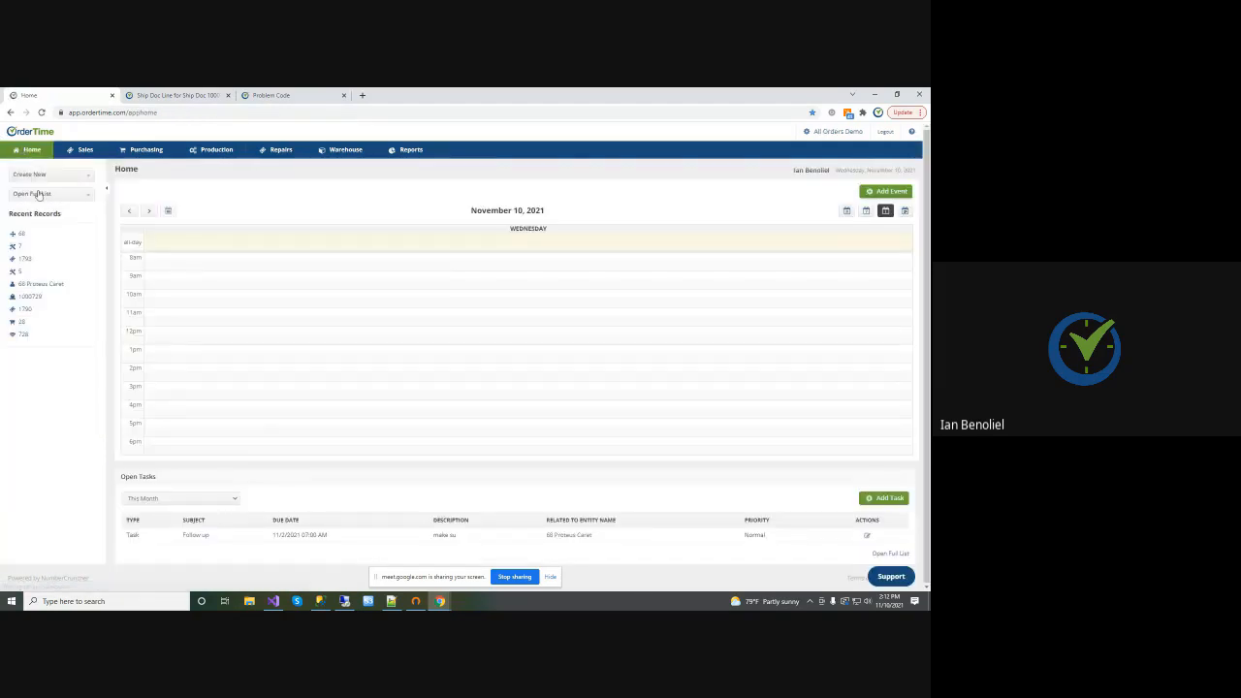
{"action": "left_click", "coordinate": [39, 193]}
{"action": "scroll", "coordinate": [49, 243], "scroll_direction": "down", "scroll_amount": 3}
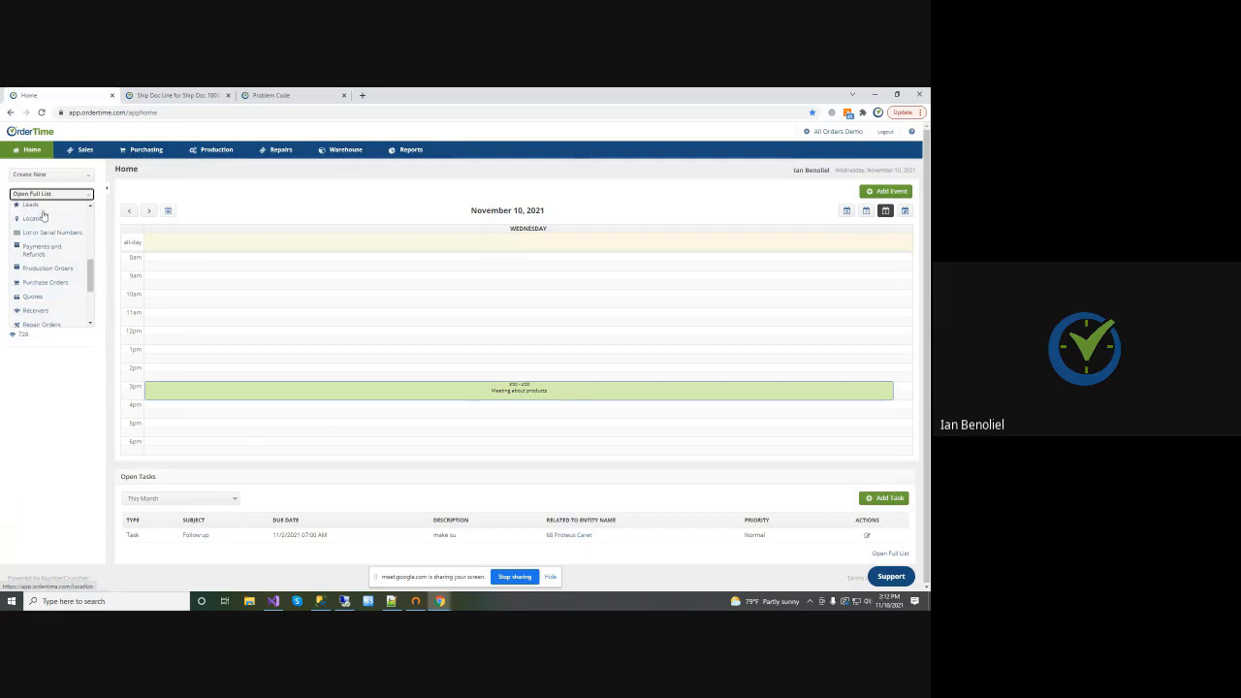
{"action": "left_click", "coordinate": [43, 217]}
{"action": "scroll", "coordinate": [48, 252], "scroll_direction": "up", "scroll_amount": 2}
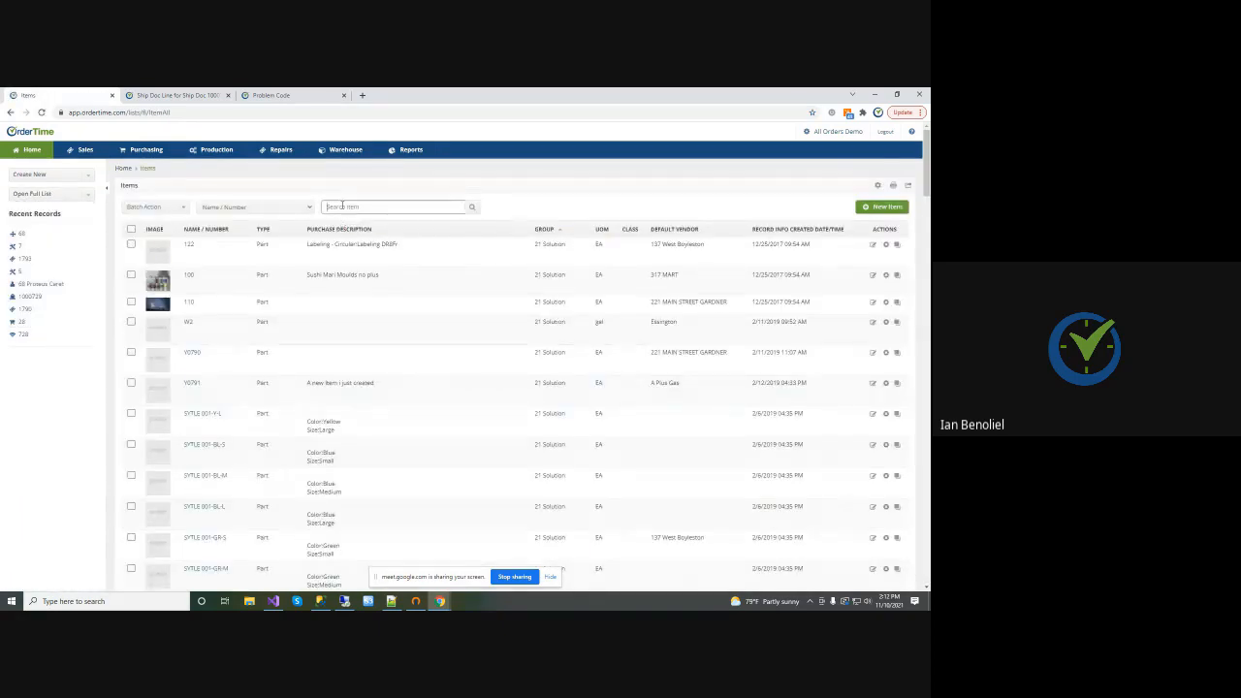
{"action": "type", "text": "REH"}
{"action": "type", "text": "AIRS"}
{"action": "key", "text": "Return"}
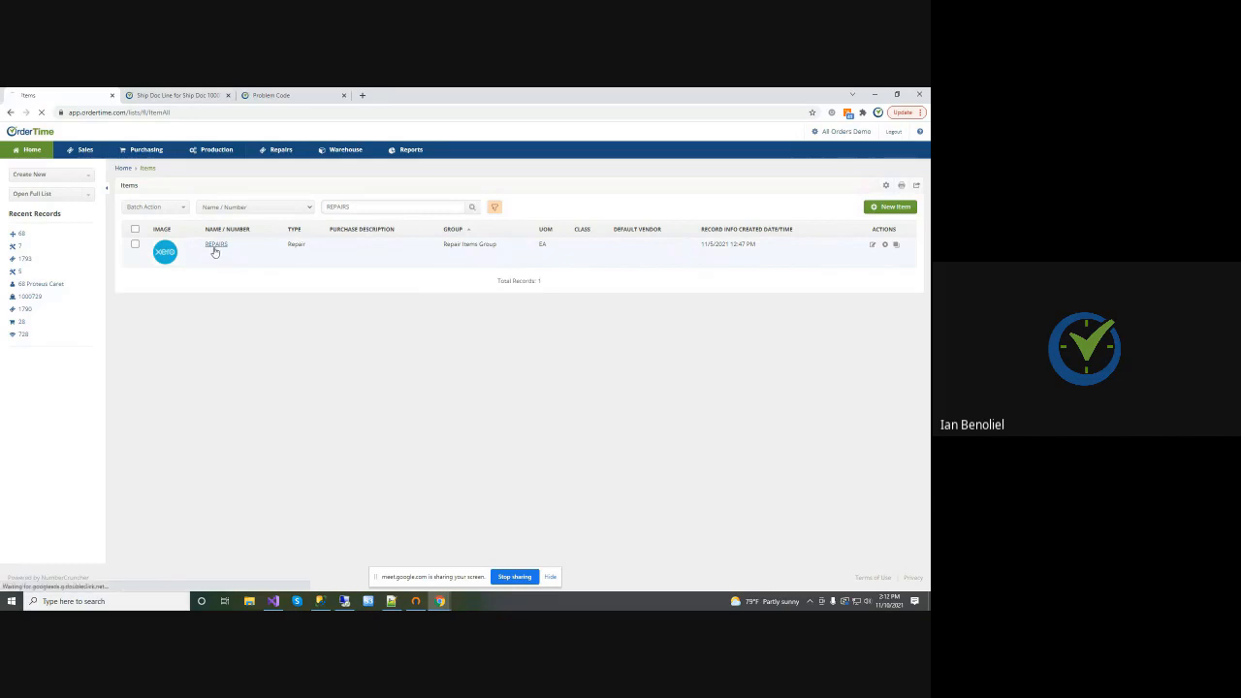
{"action": "left_click", "coordinate": [216, 245]}
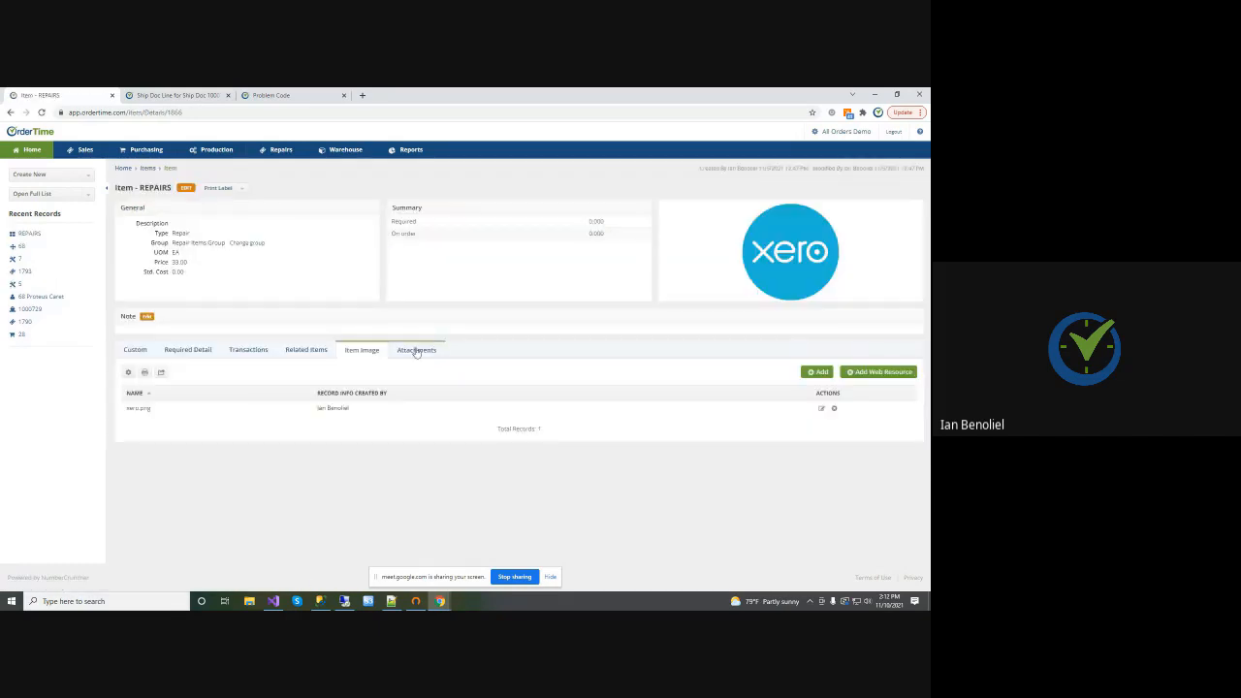
Delete the xero.png image from the REPAIRS item and return to its custom fields
{"action": "left_click", "coordinate": [833, 408]}
{"action": "left_click", "coordinate": [515, 167]}
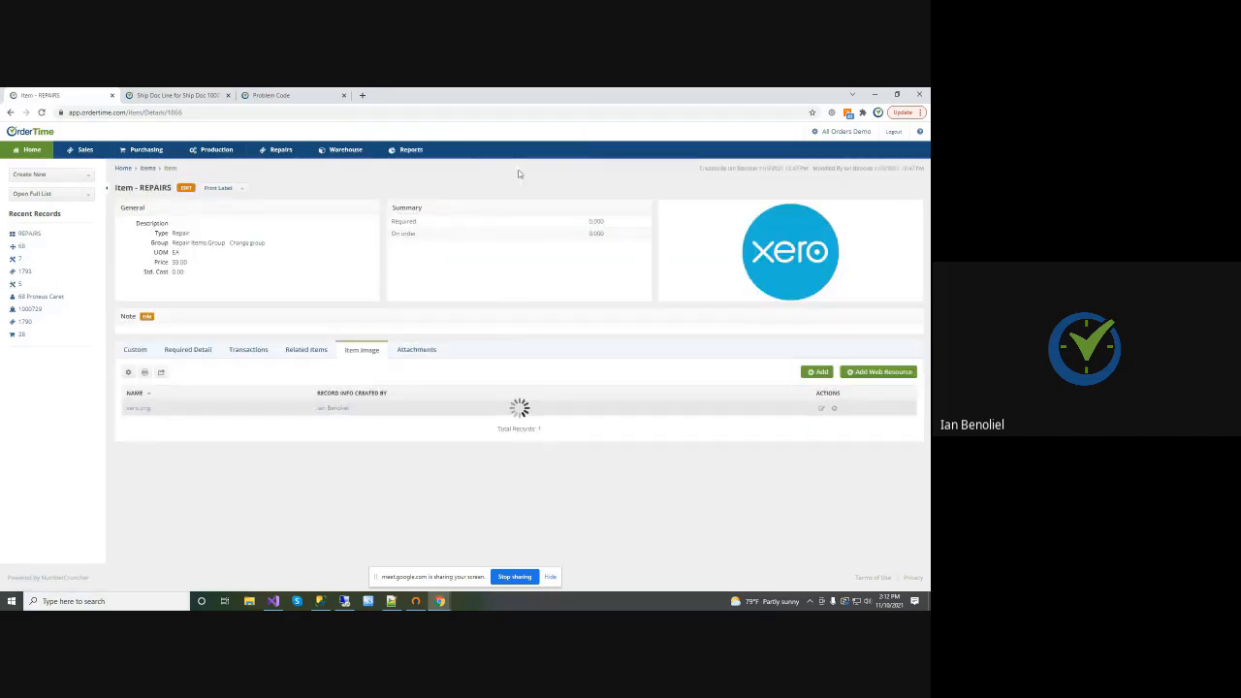
{"action": "left_click", "coordinate": [132, 349]}
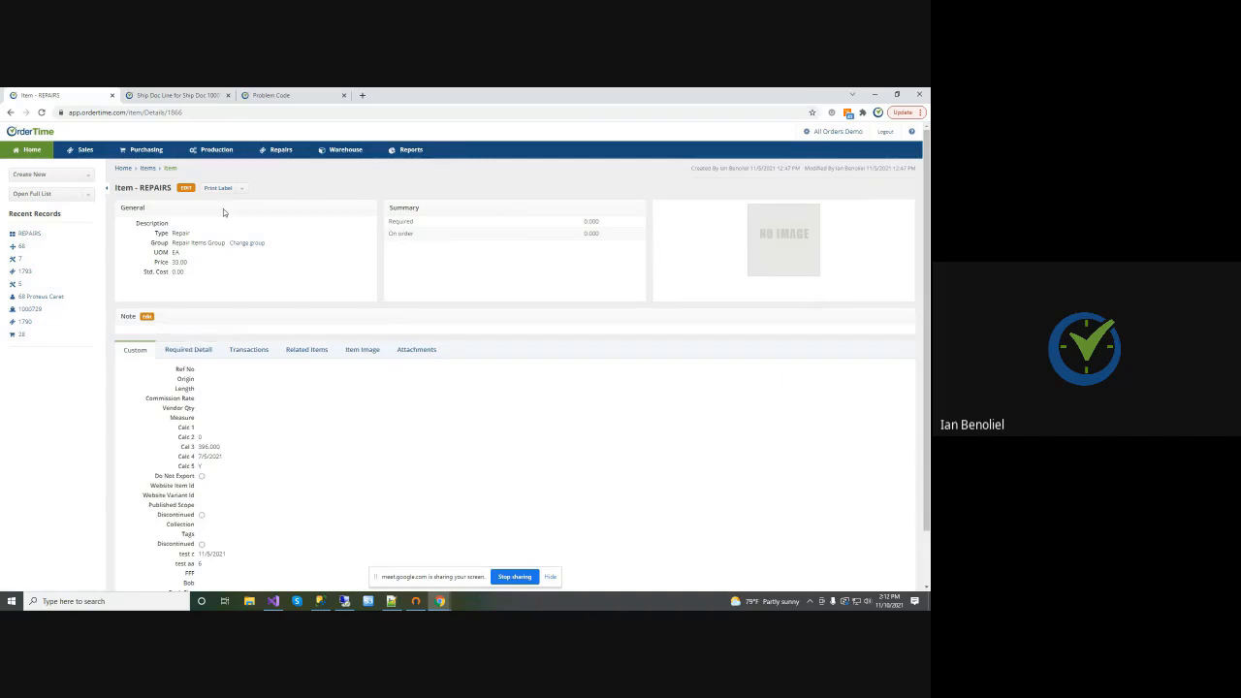
Examine the REPAIRS item's editable general, notes and custom fields without changing them, and check its transactions
{"action": "left_click", "coordinate": [185, 188]}
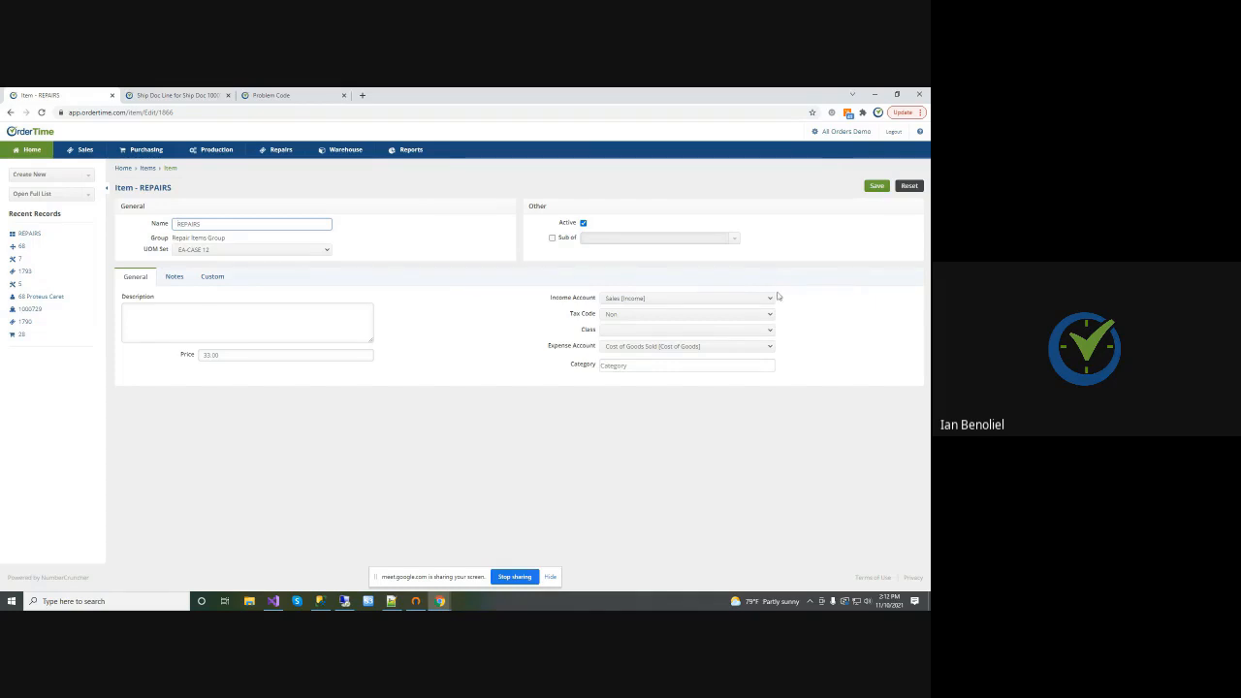
{"action": "left_click", "coordinate": [174, 279]}
{"action": "left_click", "coordinate": [210, 279]}
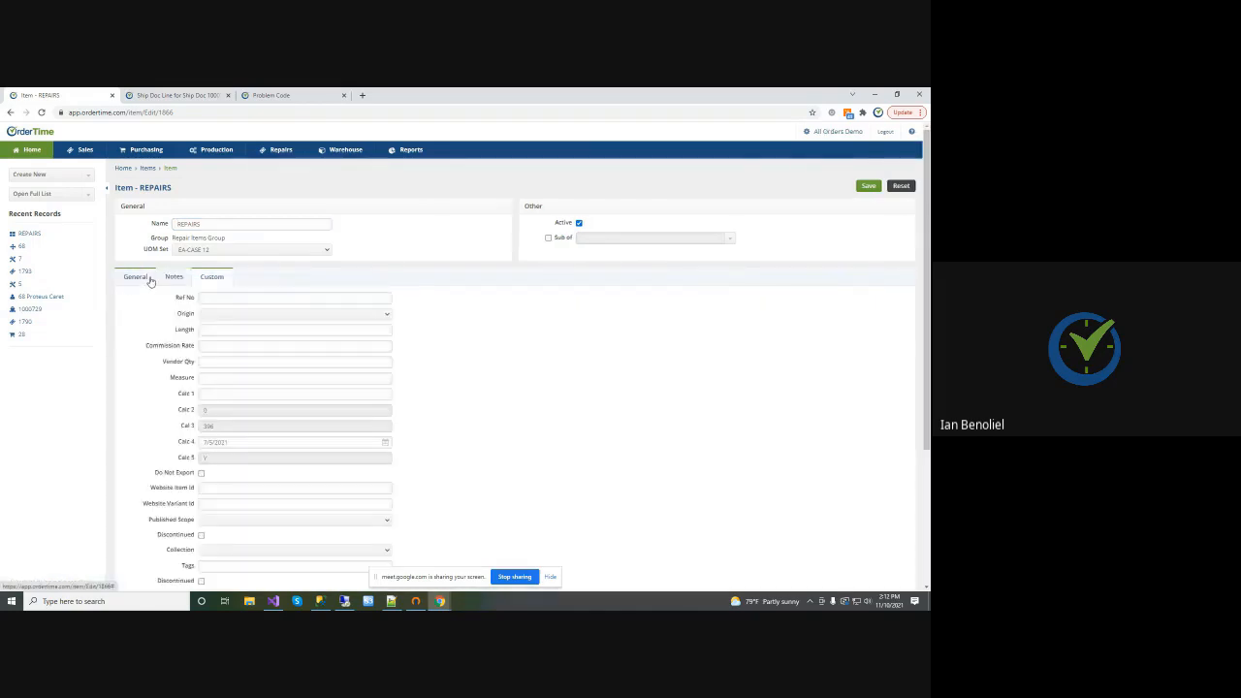
{"action": "left_click", "coordinate": [150, 281]}
{"action": "left_click", "coordinate": [151, 191]}
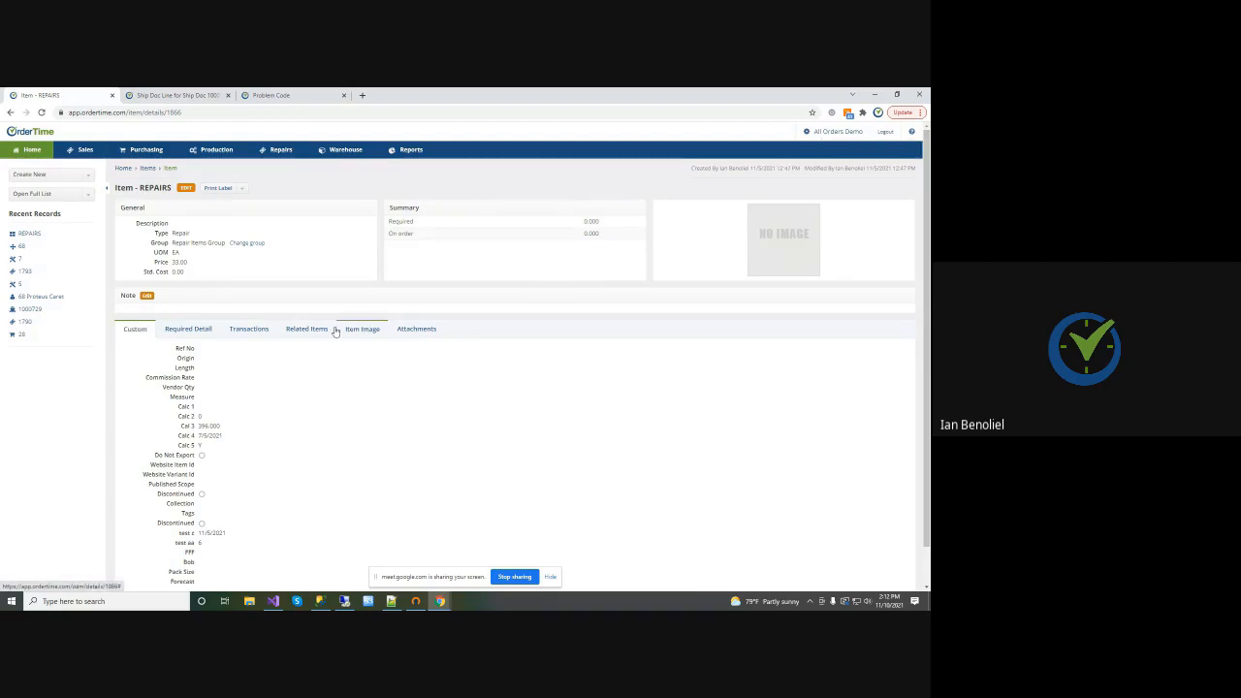
{"action": "left_click", "coordinate": [247, 329]}
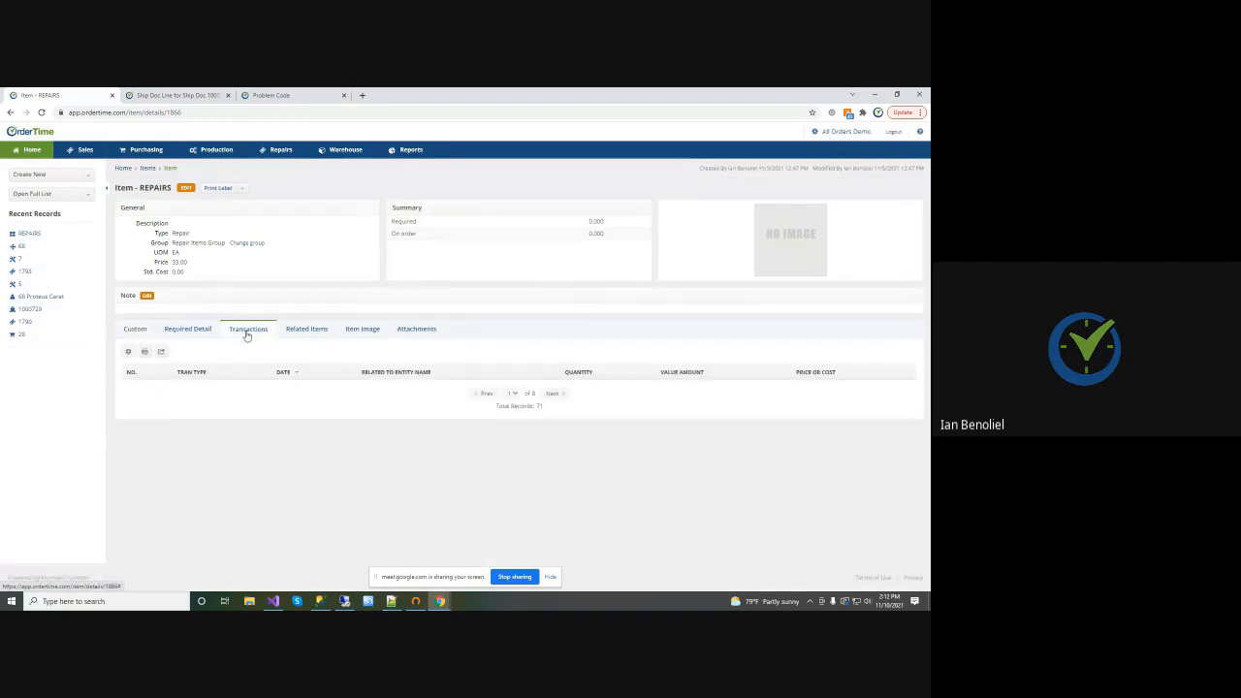
Filter the admin page layouts to record type Entities and layout type Details
{"action": "left_click", "coordinate": [840, 137]}
{"action": "left_click", "coordinate": [416, 240]}
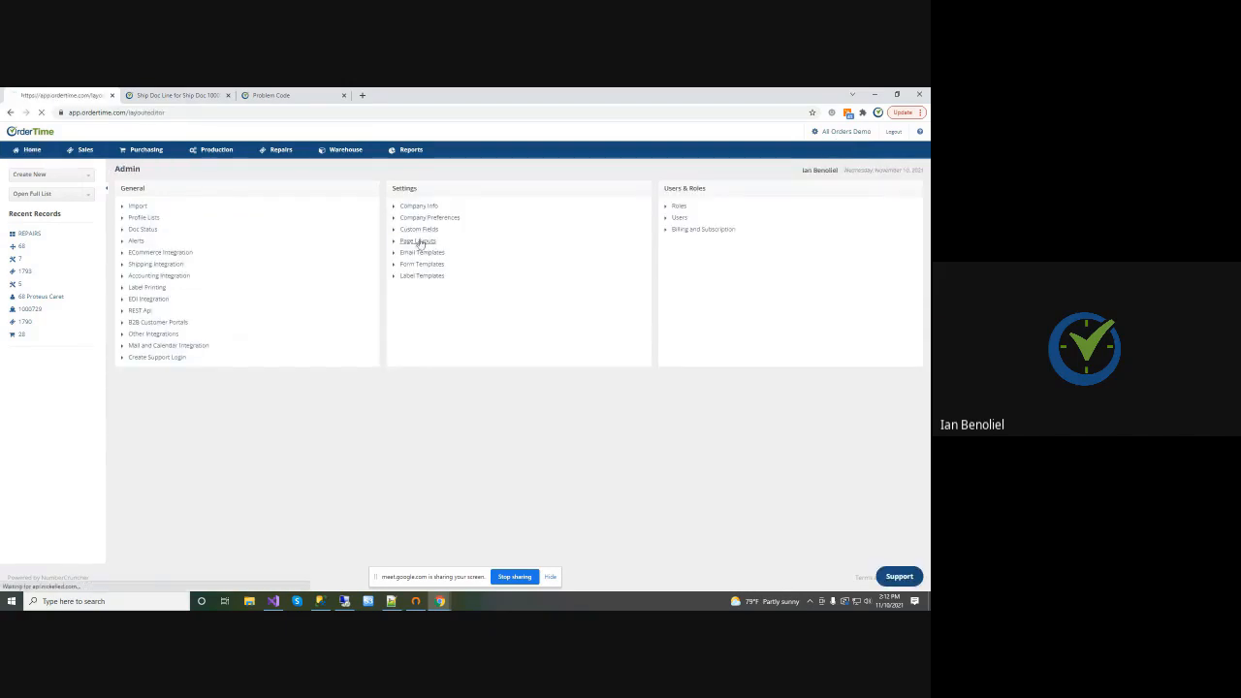
{"action": "left_click", "coordinate": [210, 238]}
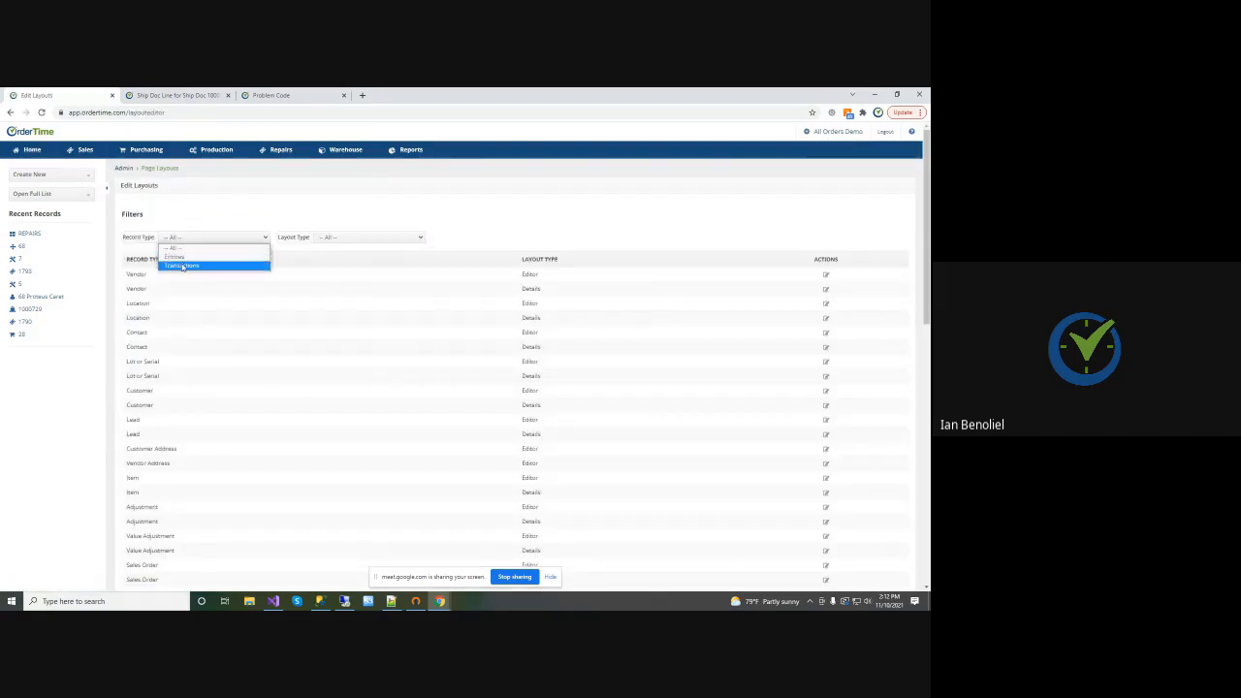
{"action": "left_click", "coordinate": [183, 266]}
{"action": "left_click", "coordinate": [189, 238]}
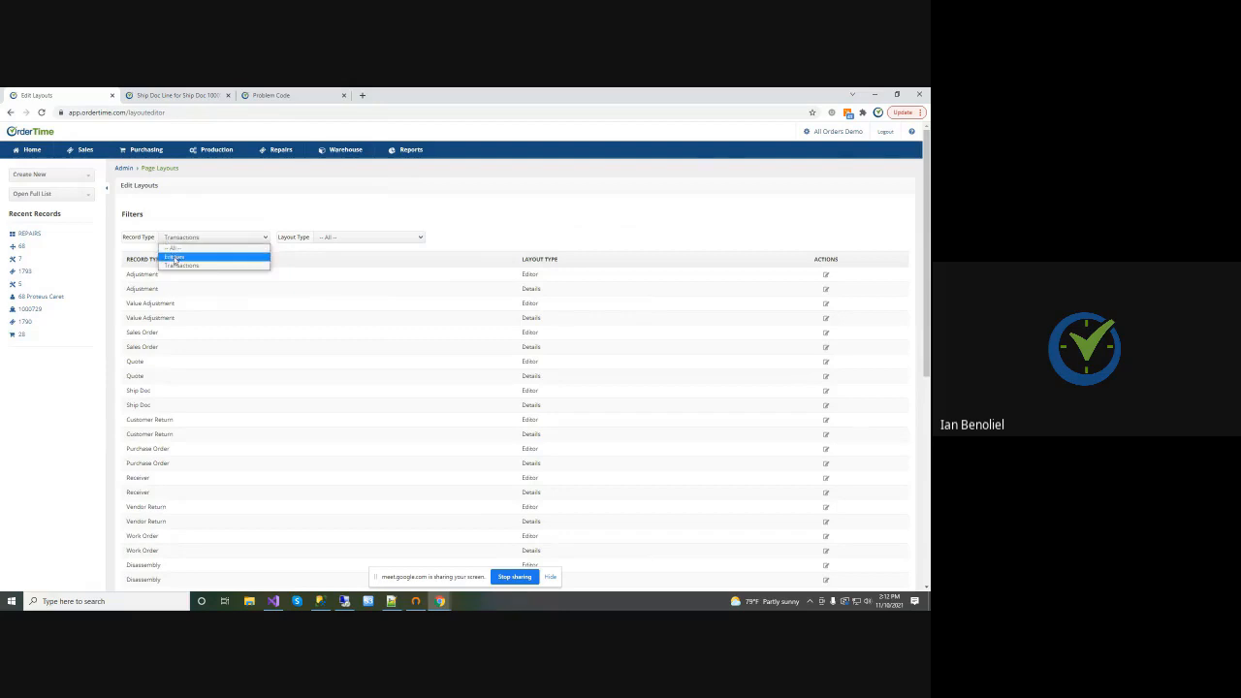
{"action": "left_click", "coordinate": [174, 256]}
{"action": "left_click", "coordinate": [335, 238]}
{"action": "left_click", "coordinate": [331, 265]}
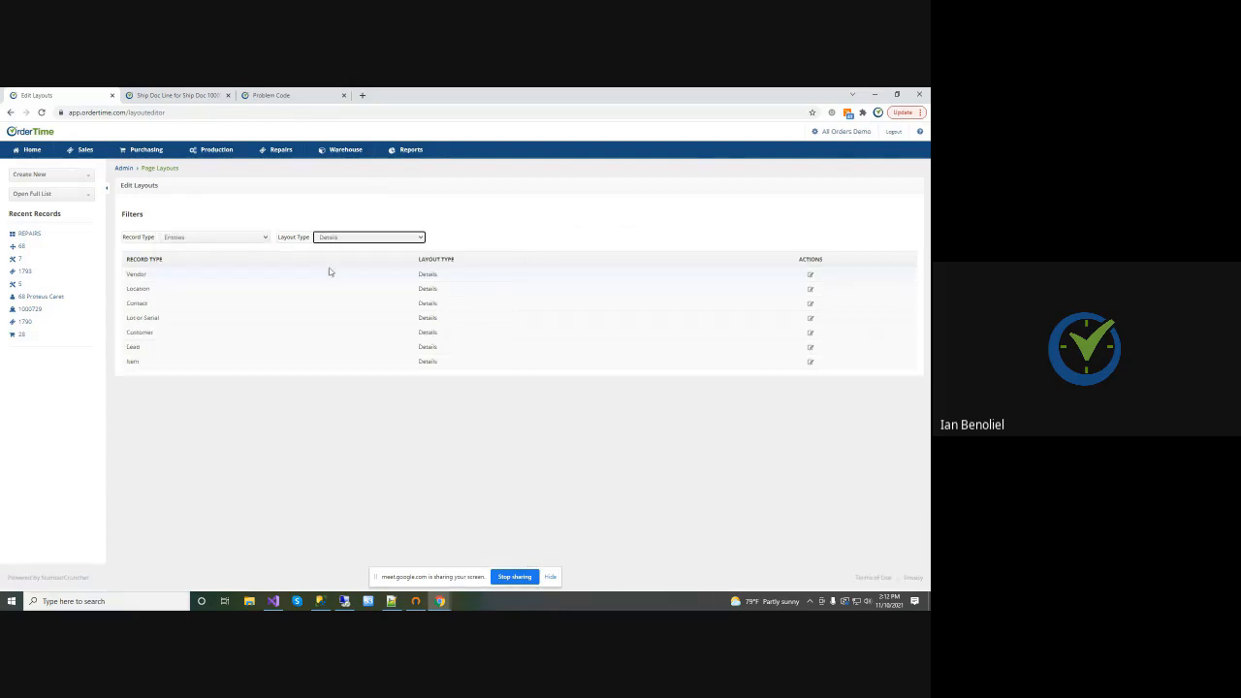
Revert the Item details page layout to the default layout
{"action": "left_click", "coordinate": [812, 364]}
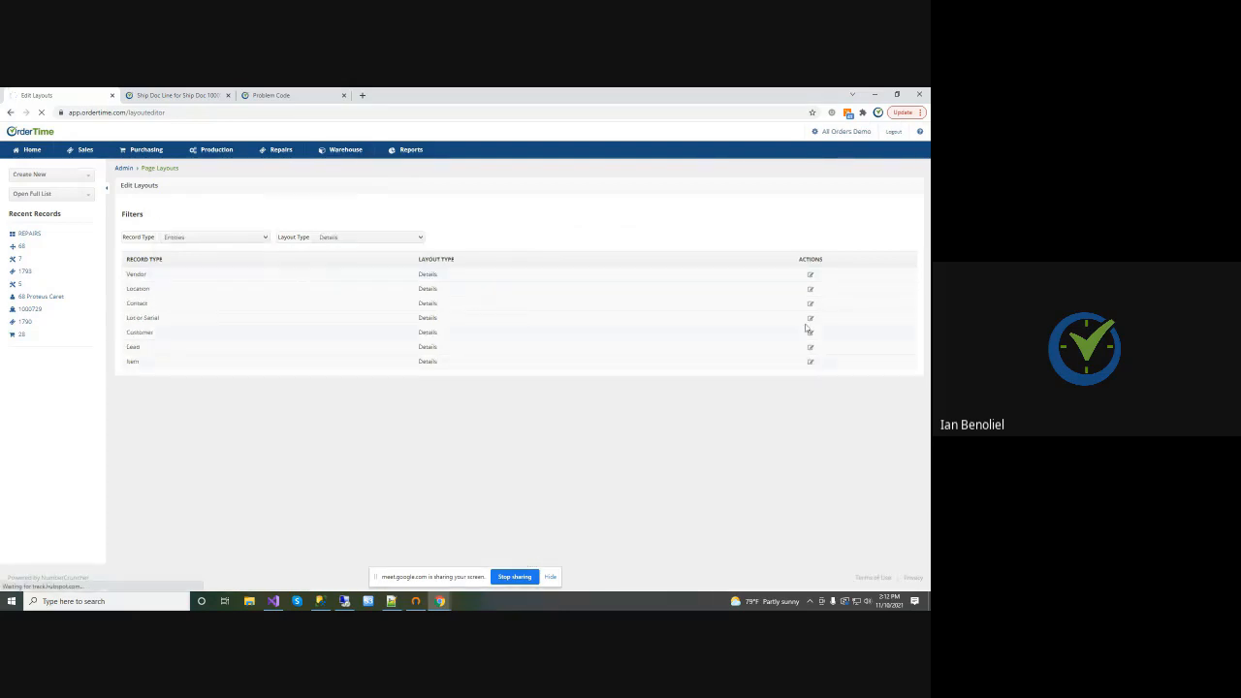
{"action": "left_click", "coordinate": [825, 187]}
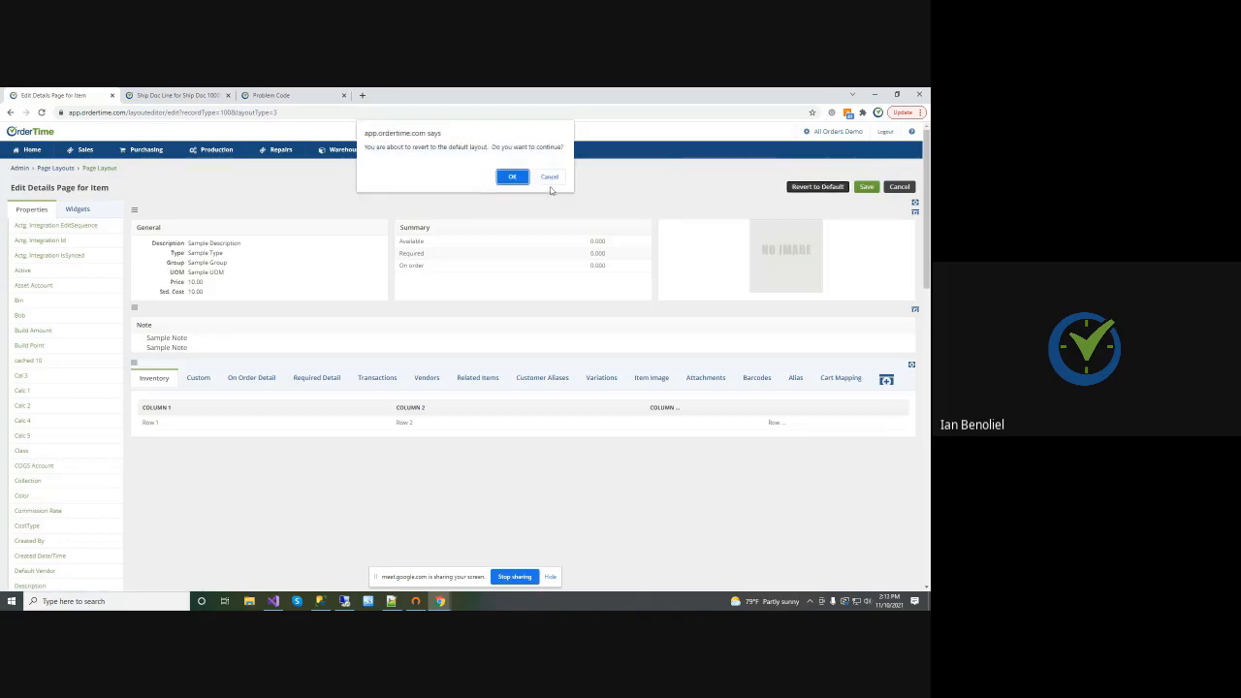
{"action": "left_click", "coordinate": [514, 176]}
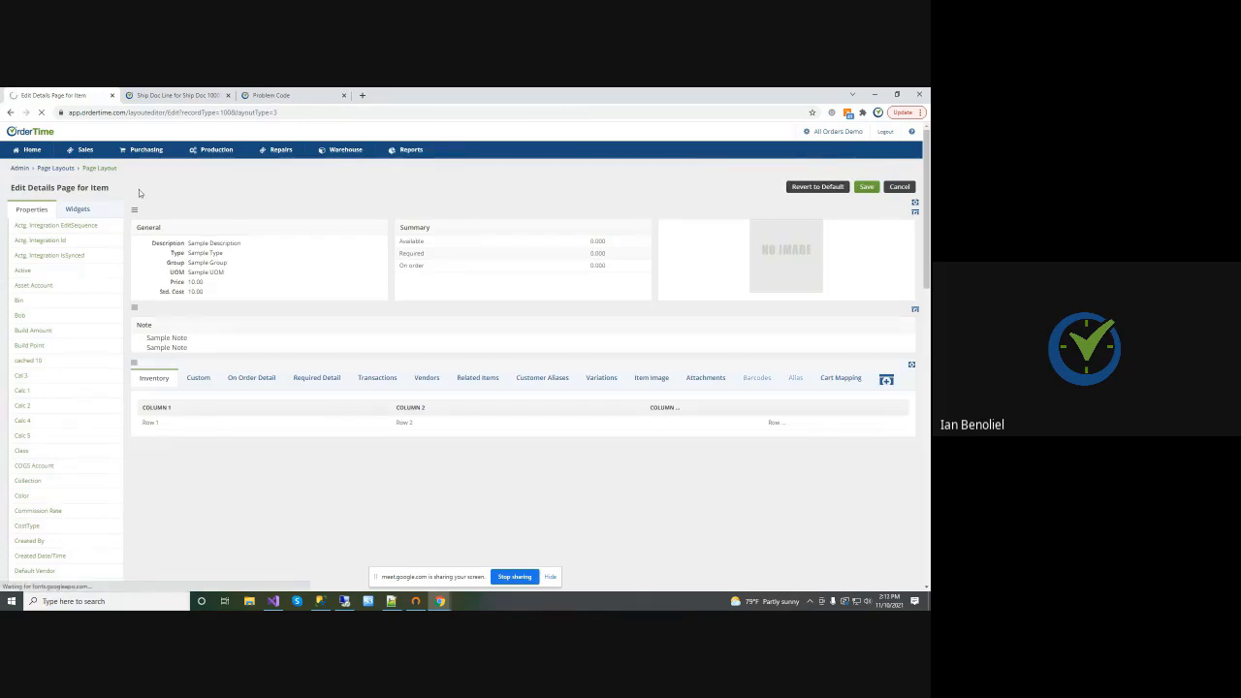
Return to the REPAIRS item and add item 112 as a component with a quantity per of 1
{"action": "left_click", "coordinate": [26, 151]}
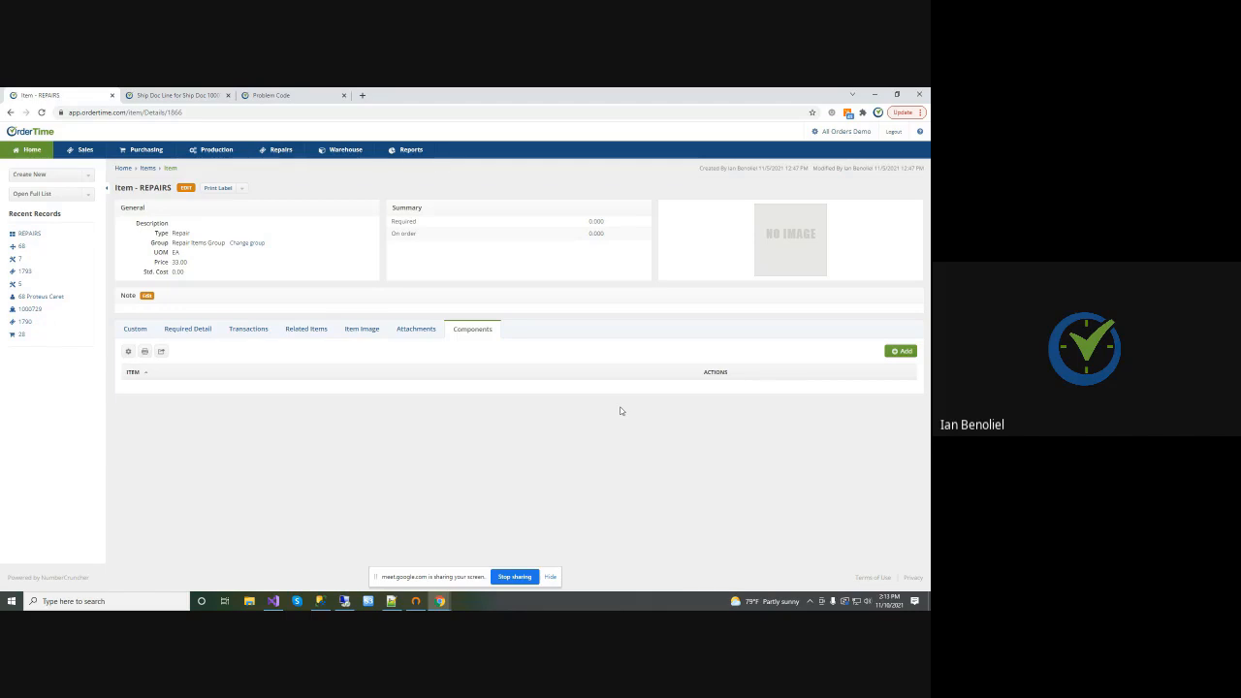
{"action": "left_click", "coordinate": [892, 350]}
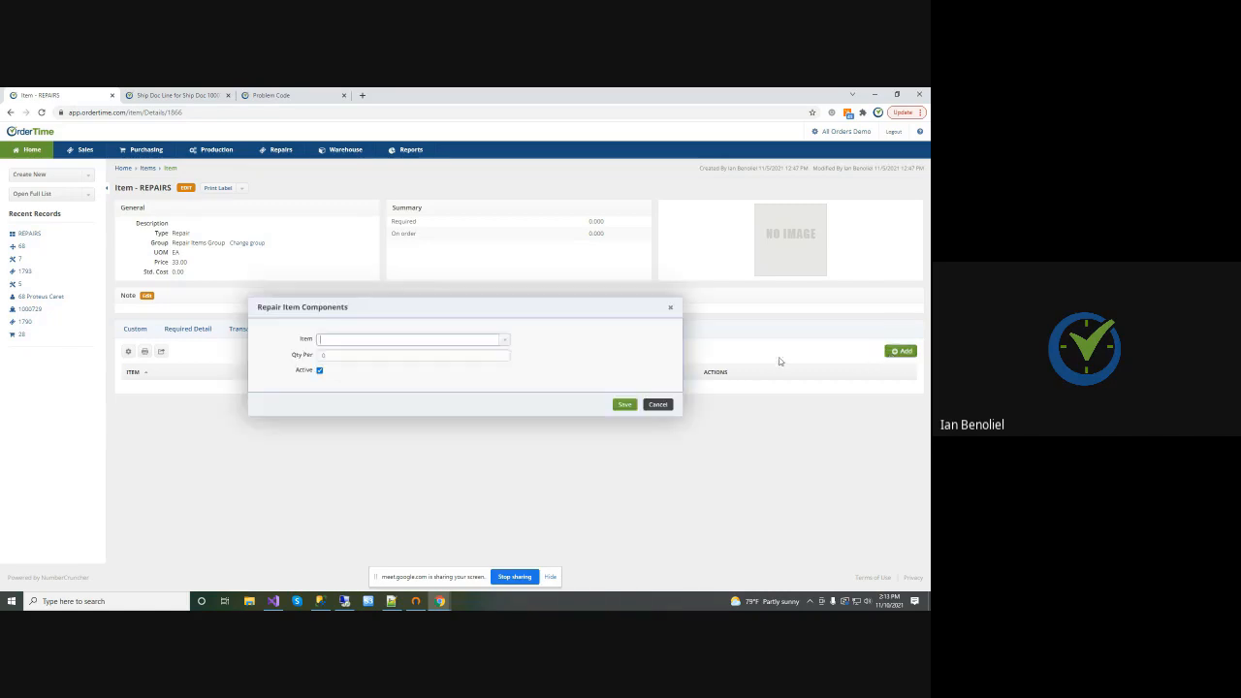
{"action": "left_click", "coordinate": [503, 339]}
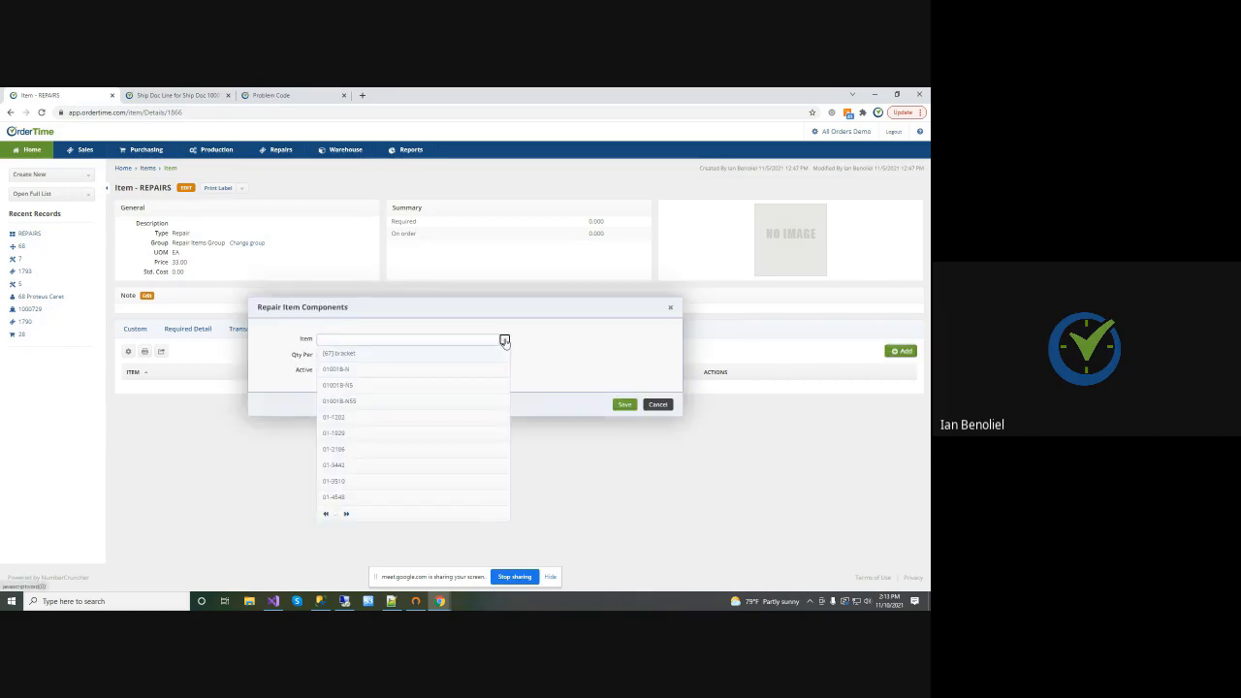
{"action": "left_click", "coordinate": [368, 336]}
{"action": "type", "text": "112"}
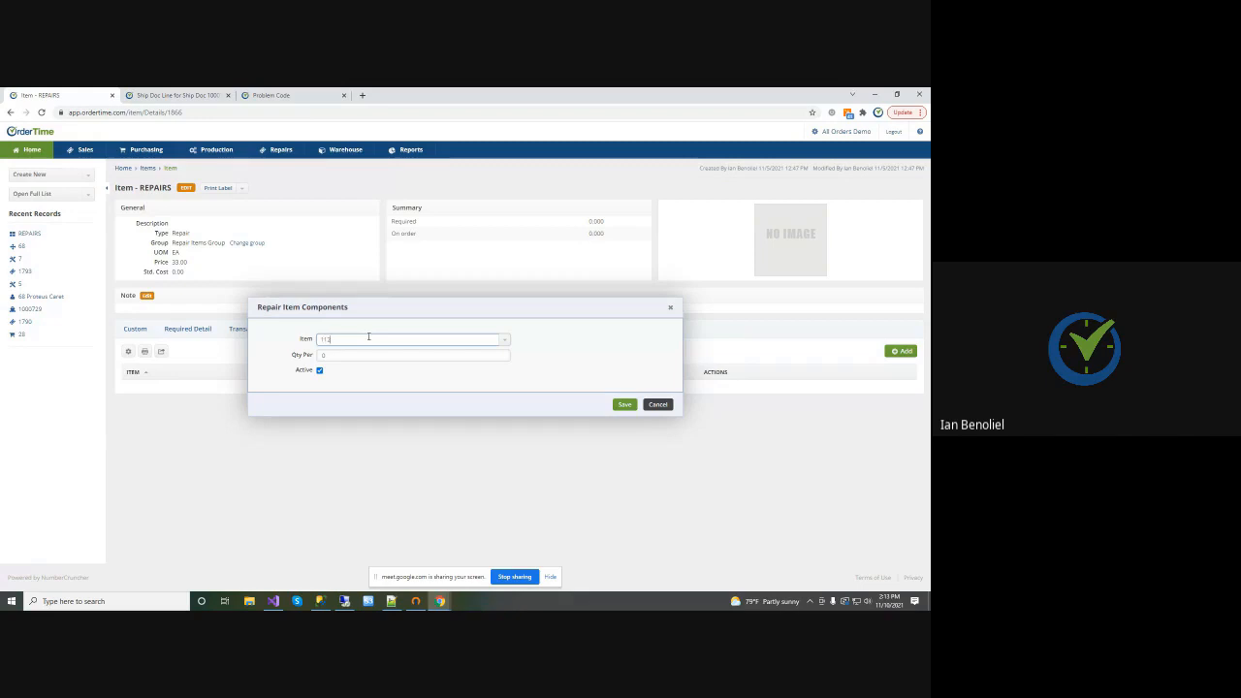
{"action": "left_click", "coordinate": [340, 362]}
{"action": "left_click_drag", "start_coordinate": [333, 355], "coordinate": [304, 355]}
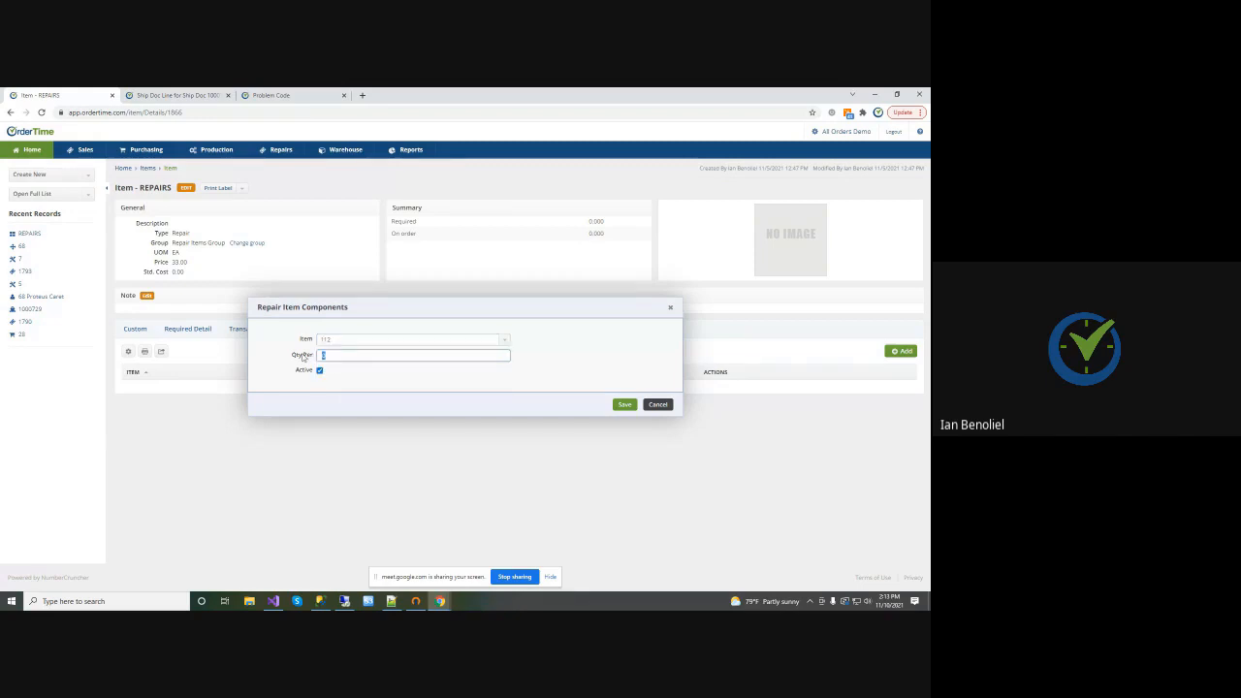
{"action": "type", "text": "1"}
{"action": "left_click", "coordinate": [614, 405]}
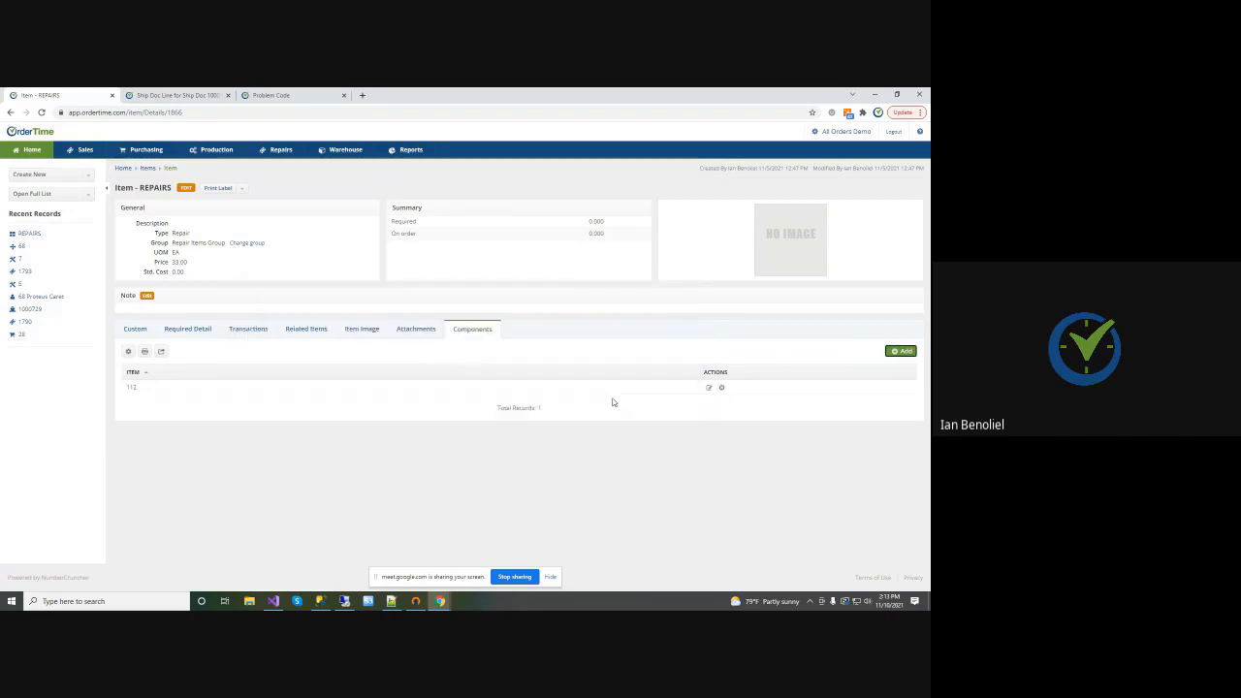
Add Repair Labor as a second component of the REPAIRS item with a quantity per of 1
{"action": "left_click", "coordinate": [906, 352]}
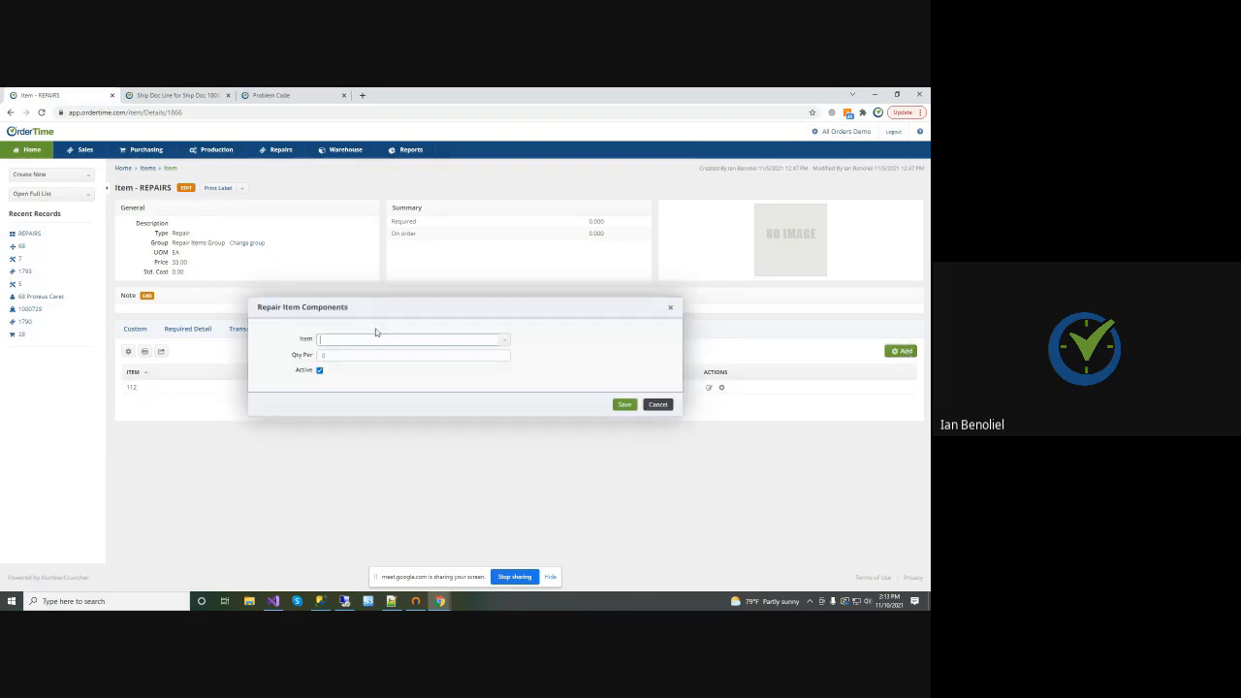
{"action": "type", "text": "REP"}
{"action": "left_click", "coordinate": [354, 355]}
{"action": "left_click_drag", "start_coordinate": [333, 355], "coordinate": [300, 359]}
{"action": "type", "text": "1"}
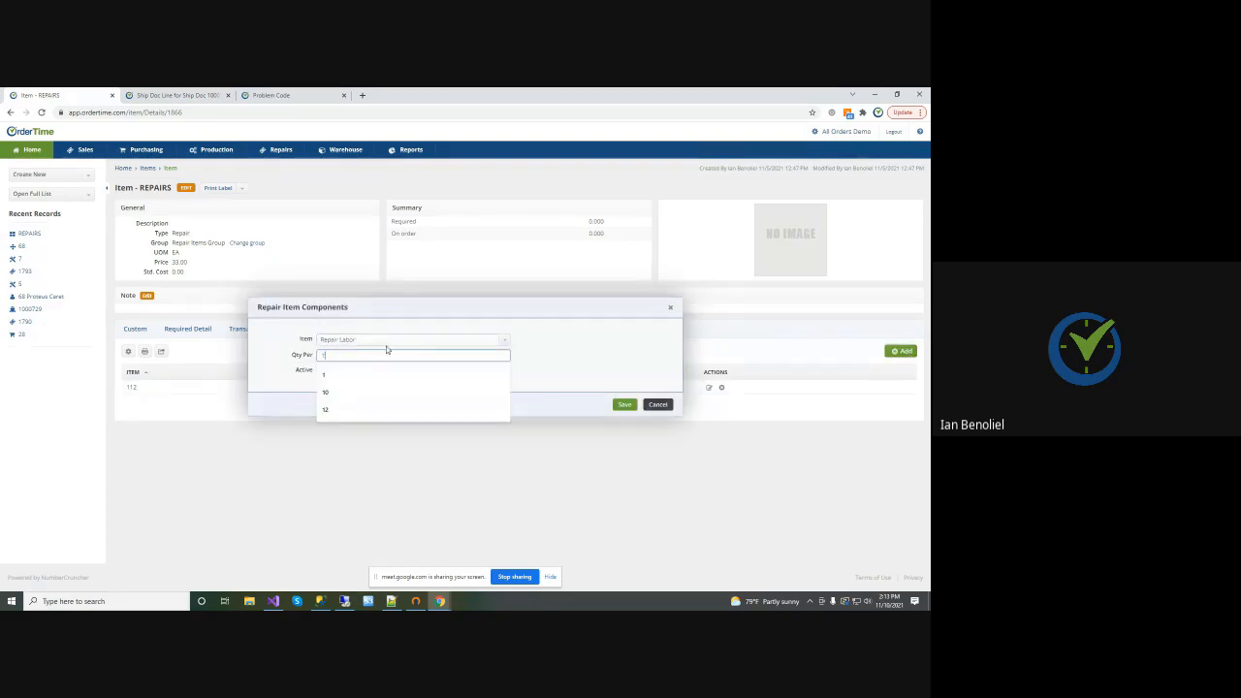
{"action": "left_click", "coordinate": [624, 405]}
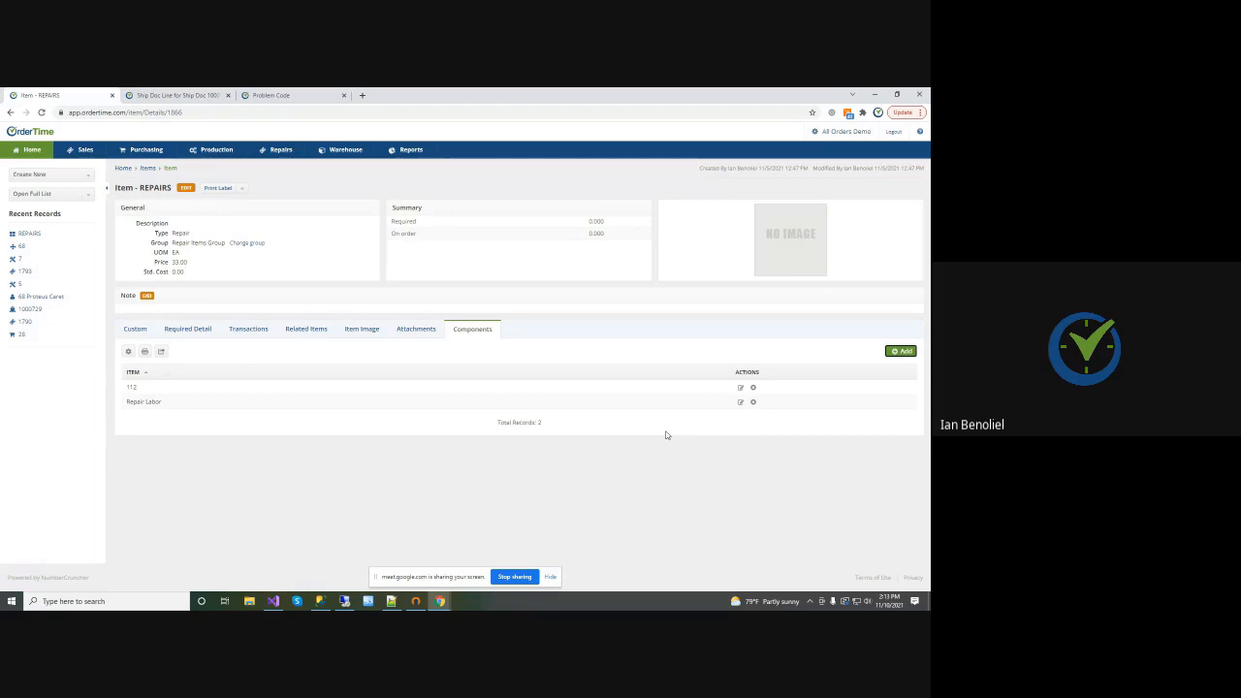
Reload the REPAIRS item to check its standard cost, custom fields and component list
{"action": "left_click", "coordinate": [42, 112]}
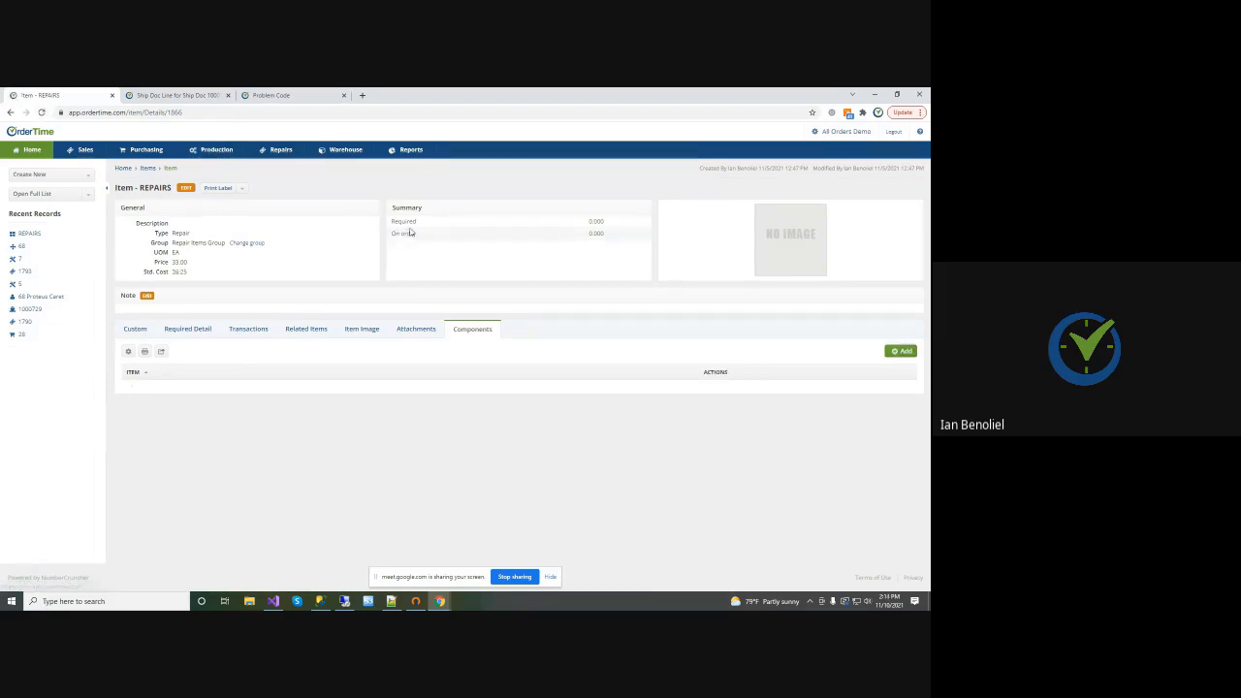
{"action": "left_click", "coordinate": [141, 331]}
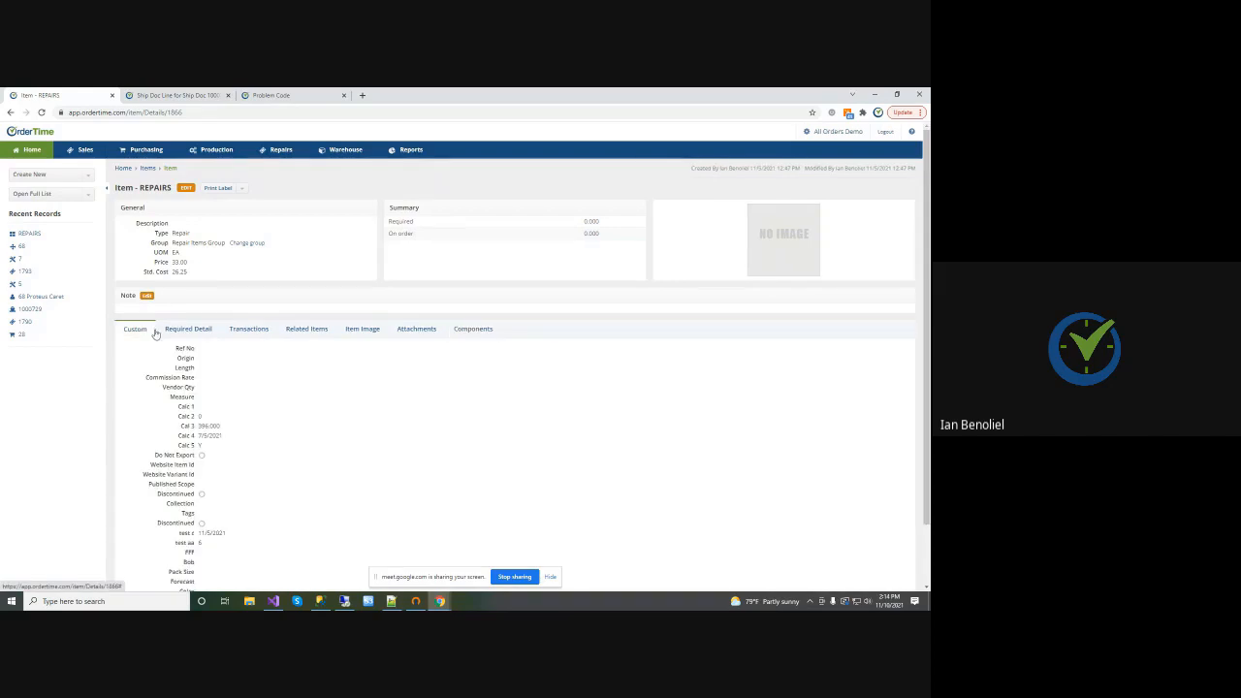
{"action": "left_click", "coordinate": [473, 331]}
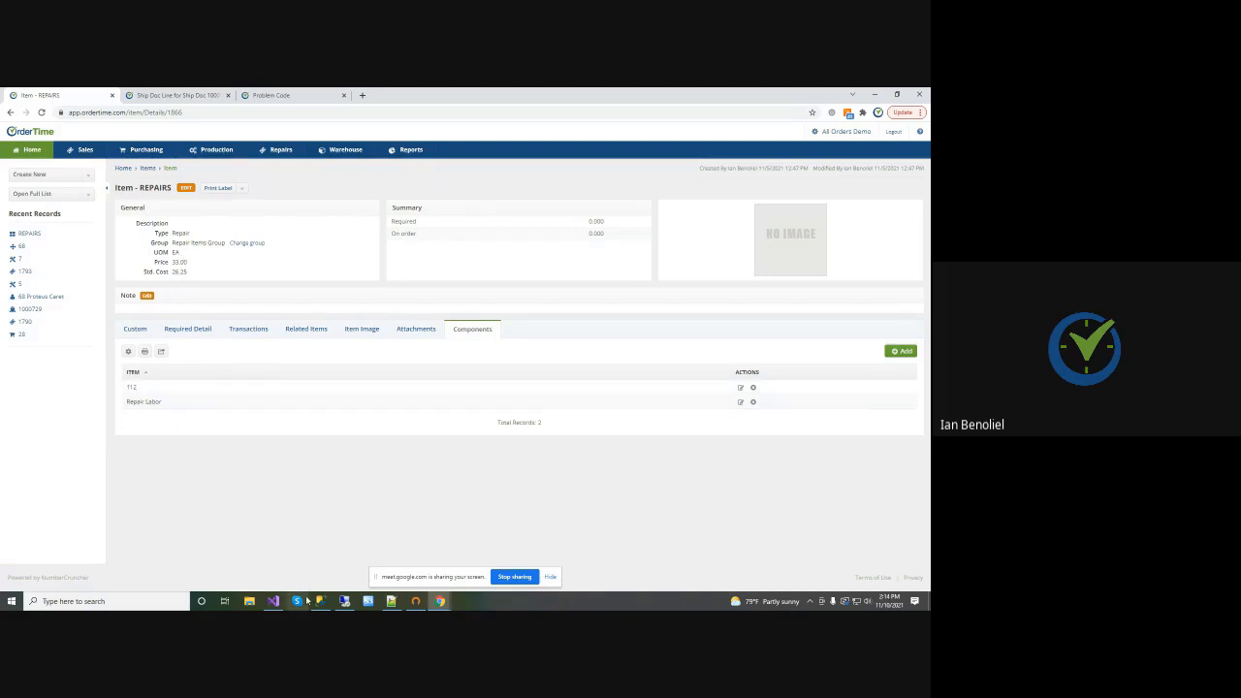
Review the custom fields, required detail and related items of the REPAIRS item
{"action": "left_click", "coordinate": [144, 332]}
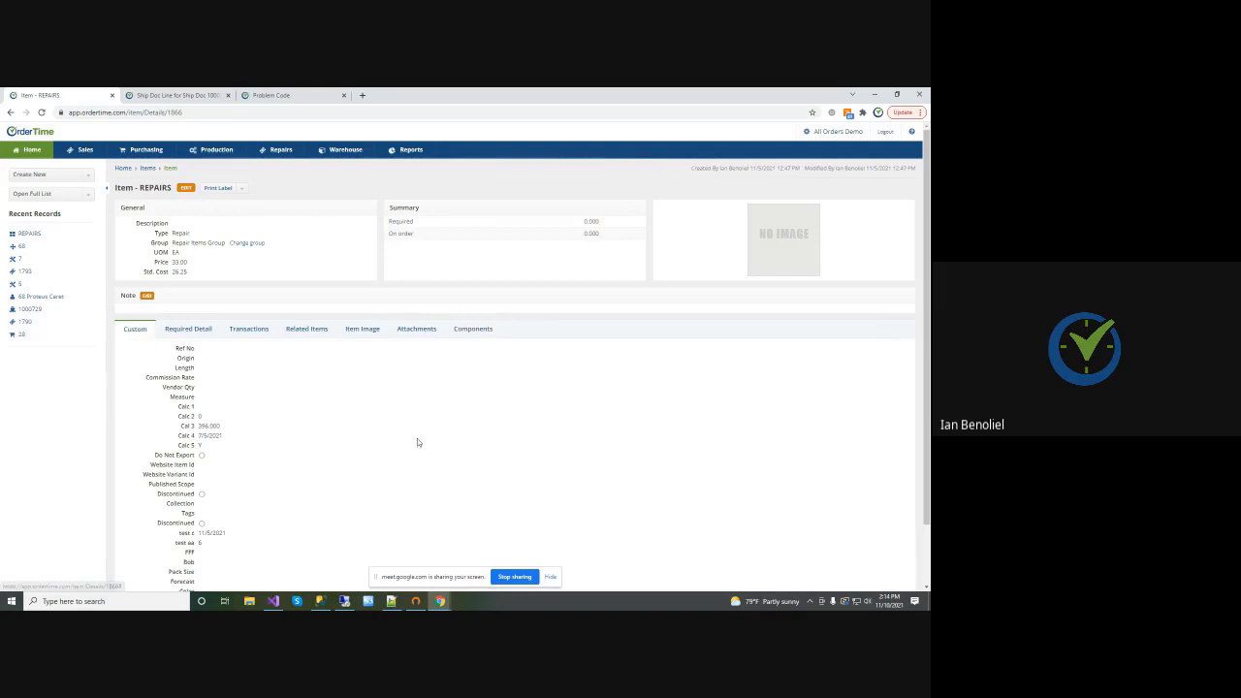
{"action": "left_click", "coordinate": [184, 330]}
{"action": "left_click", "coordinate": [306, 328]}
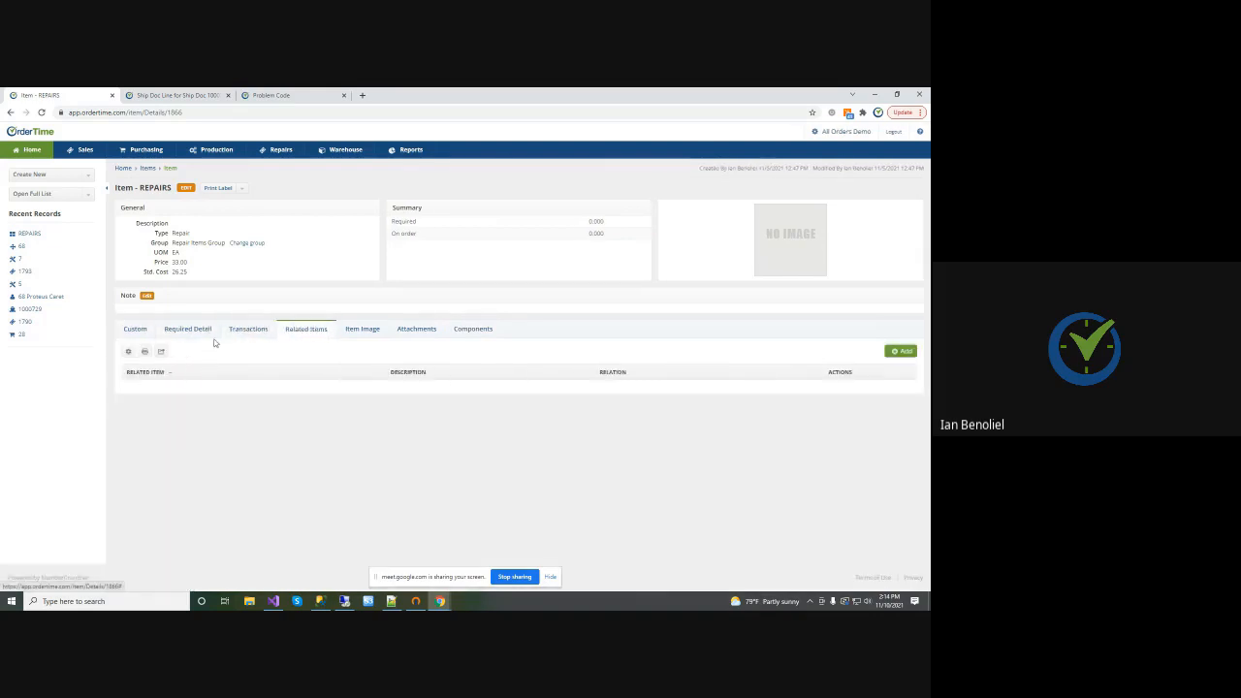
{"action": "left_click", "coordinate": [145, 332]}
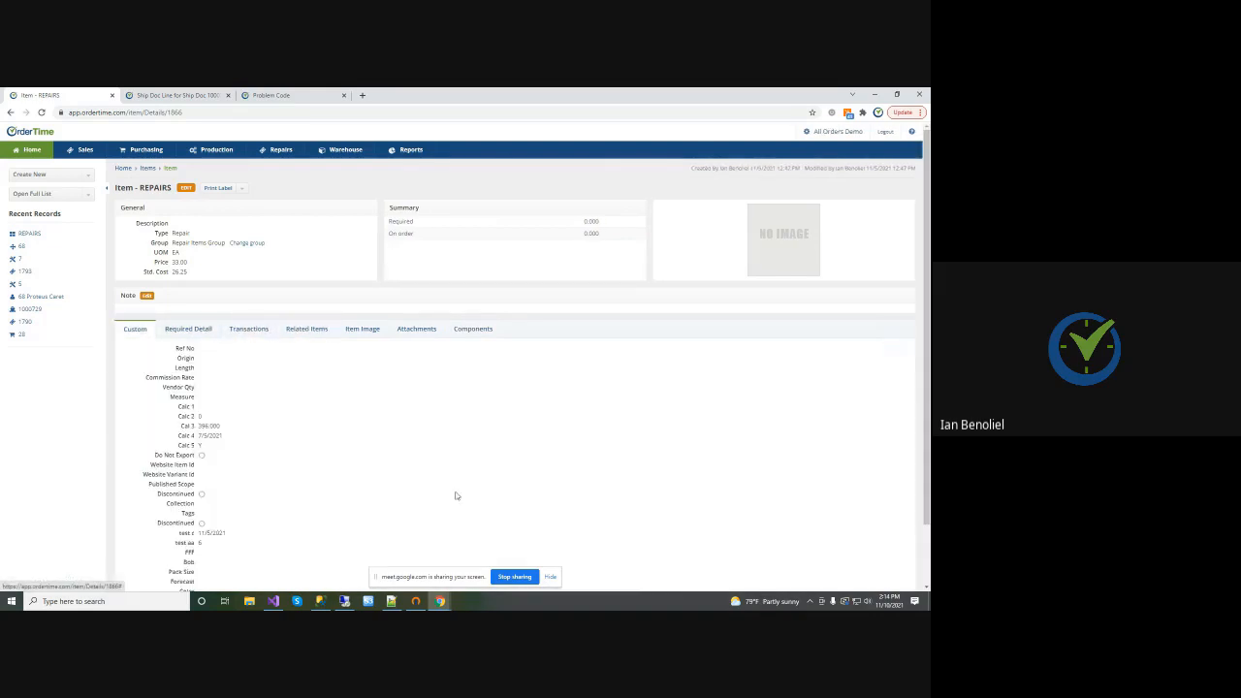
Open the most recent sales order of customer 68 Proteus Caret and check its MAC-009 line's assigned and available serial numbers
{"action": "left_click", "coordinate": [39, 295]}
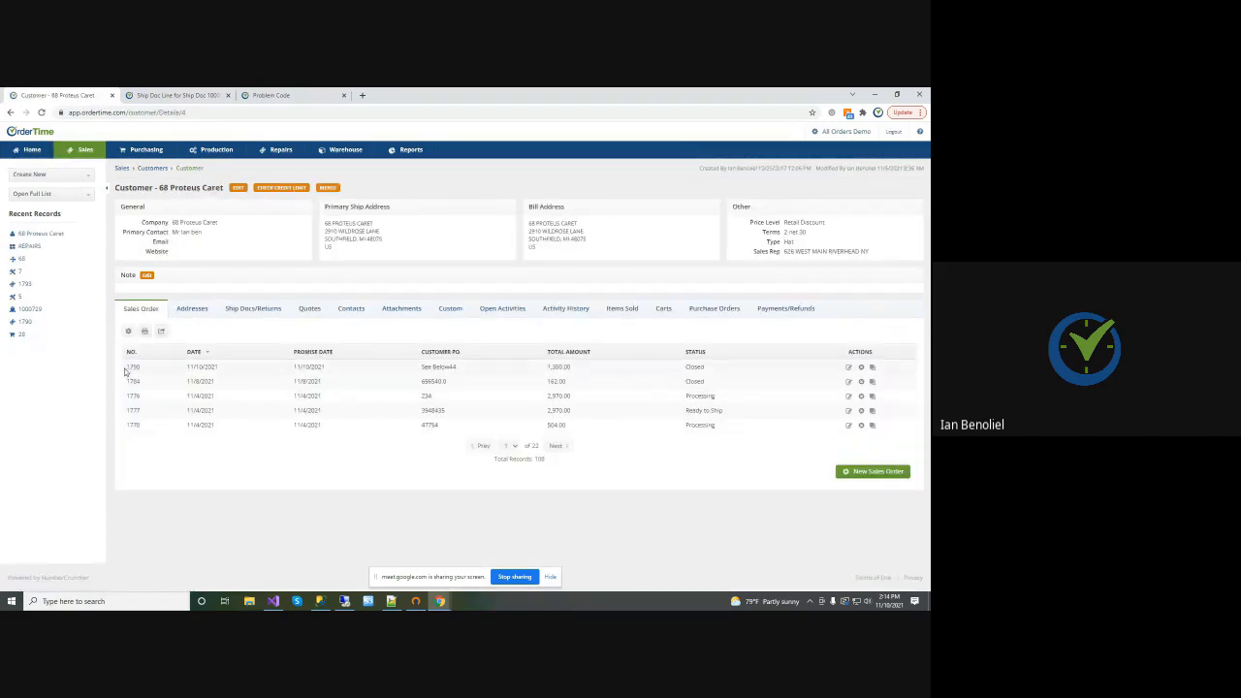
{"action": "left_click", "coordinate": [133, 367]}
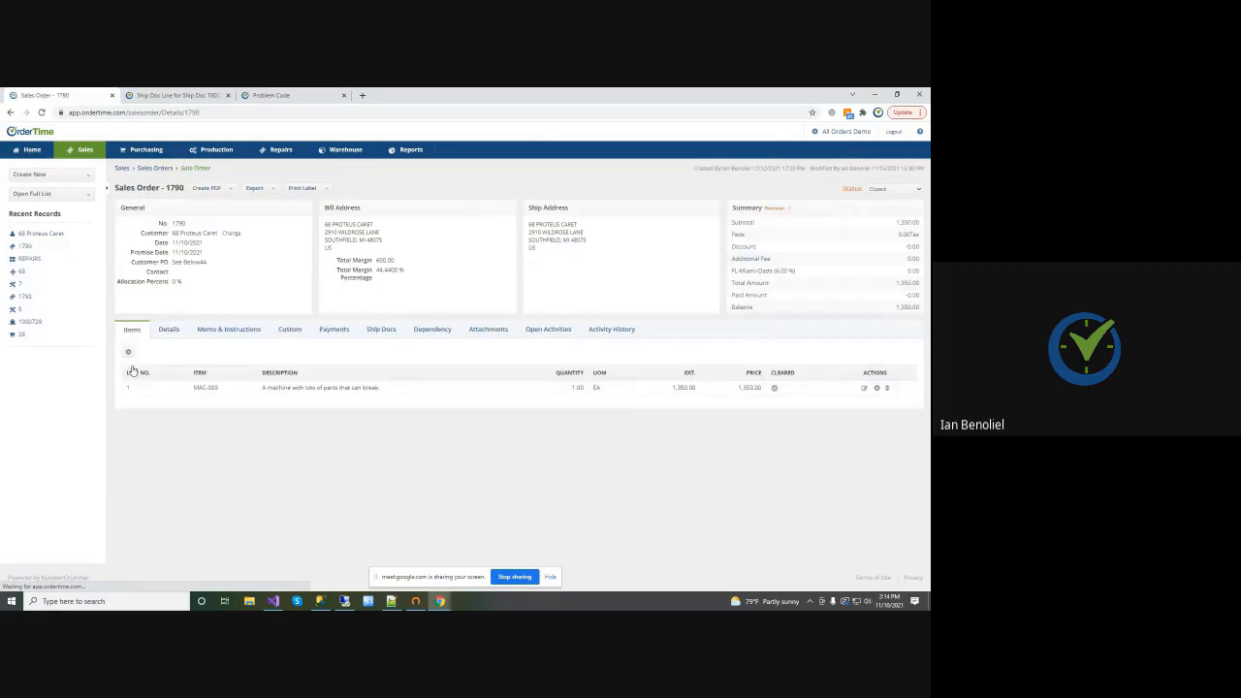
{"action": "left_click", "coordinate": [864, 387]}
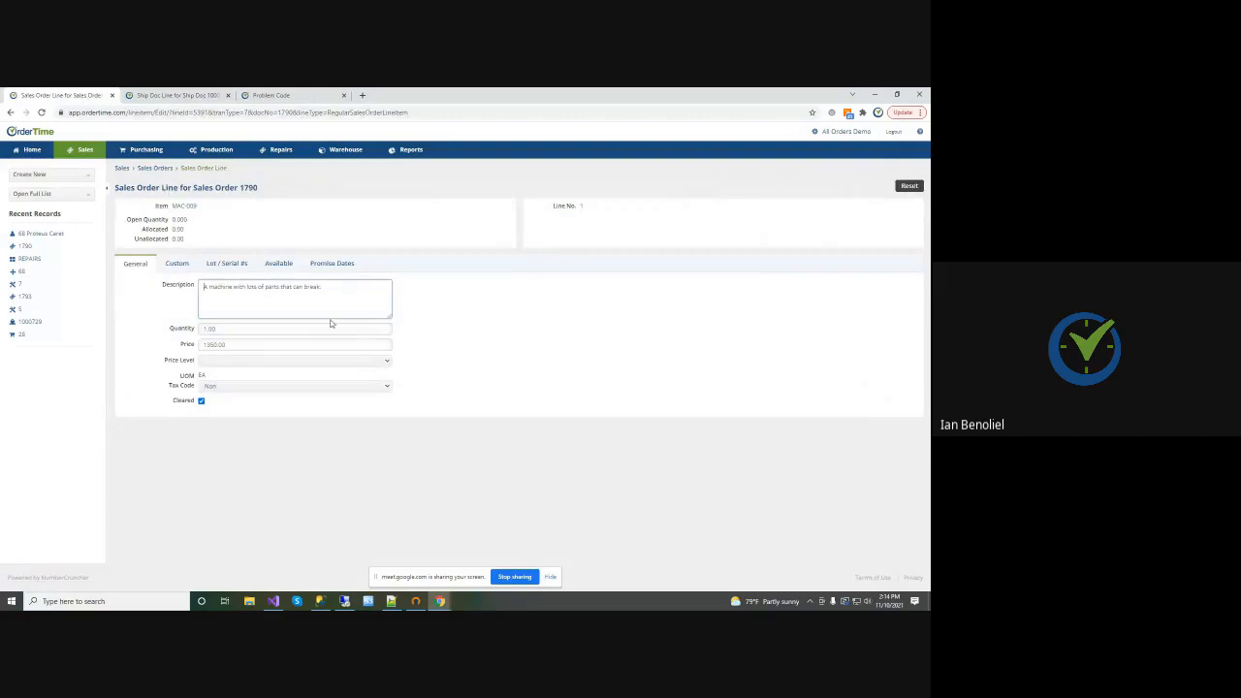
{"action": "left_click", "coordinate": [225, 264]}
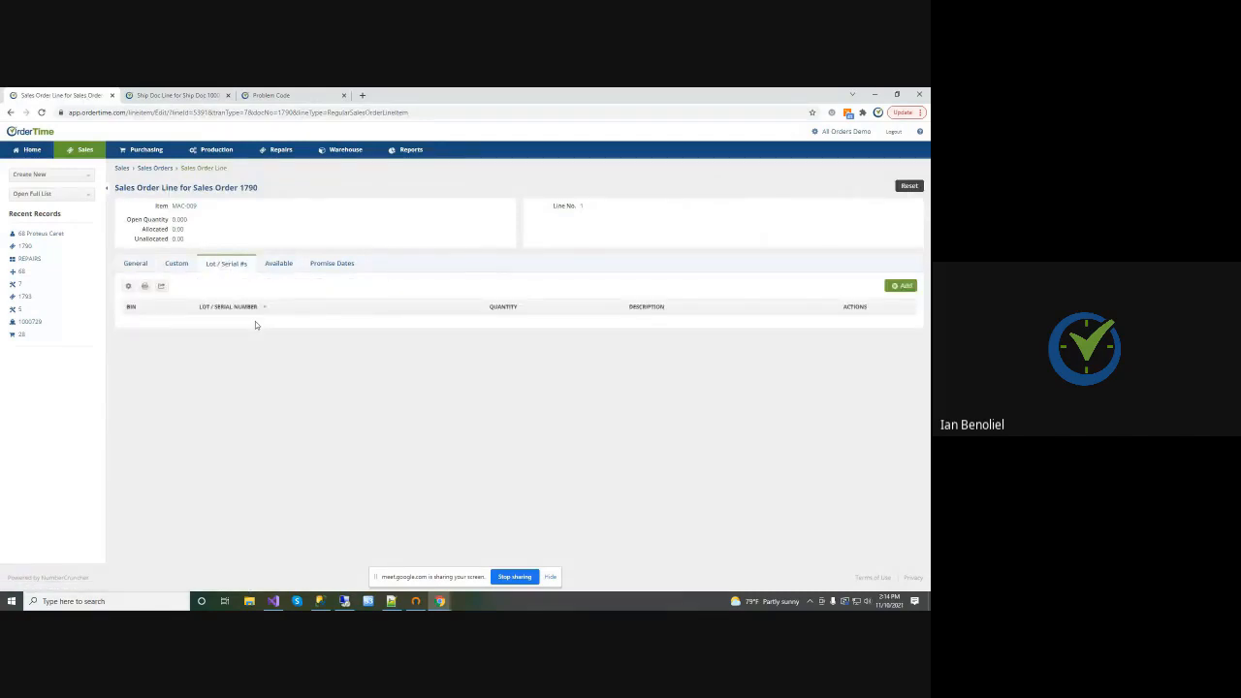
{"action": "left_click", "coordinate": [278, 263]}
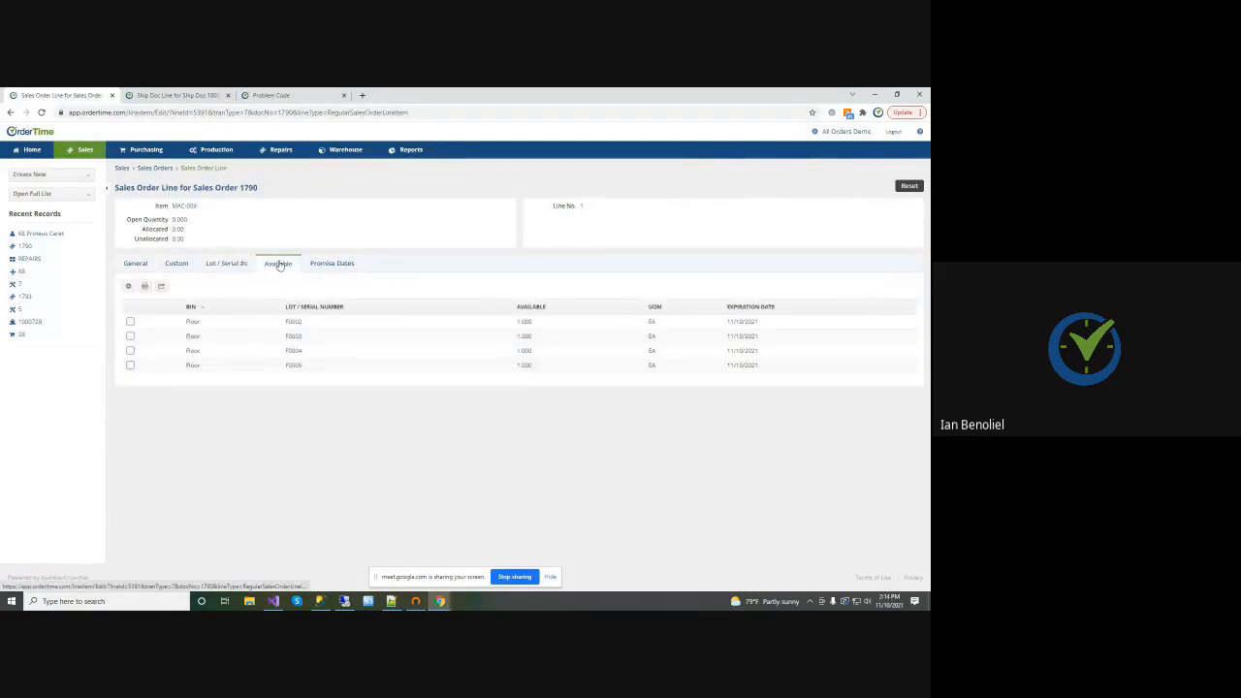
{"action": "left_click", "coordinate": [203, 189]}
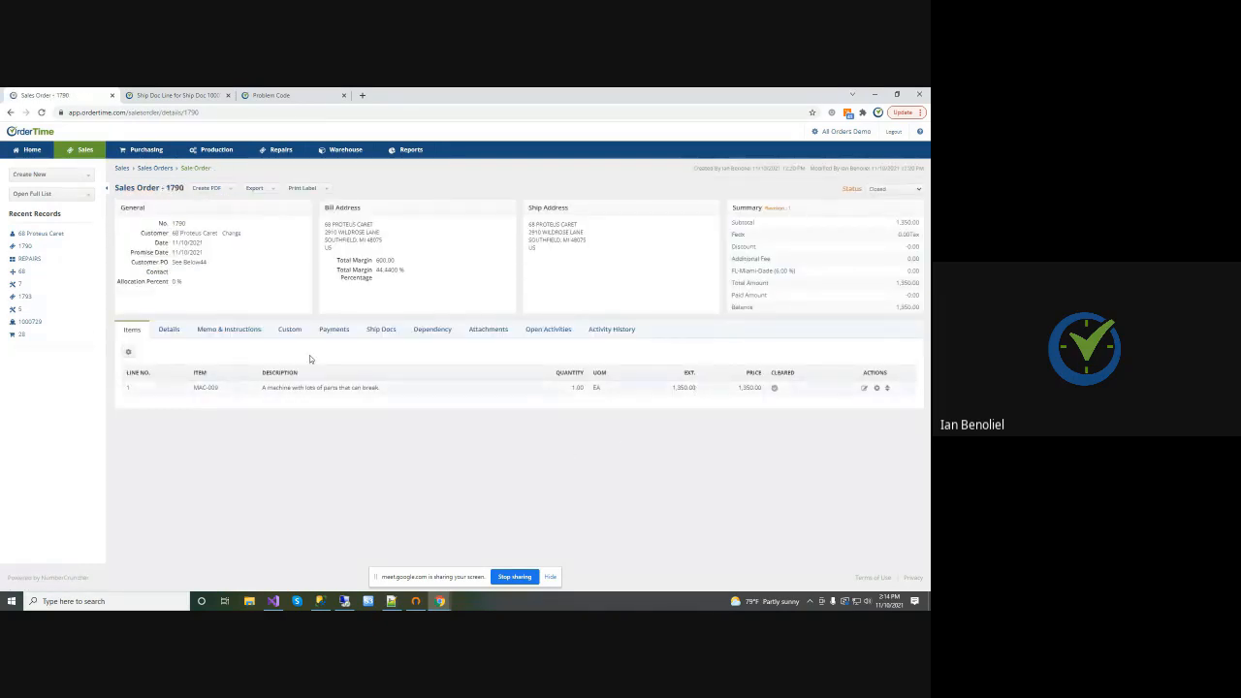
Open the sales order's ship doc and check the serial number and warranty on its MAC-009 line
{"action": "left_click", "coordinate": [376, 330]}
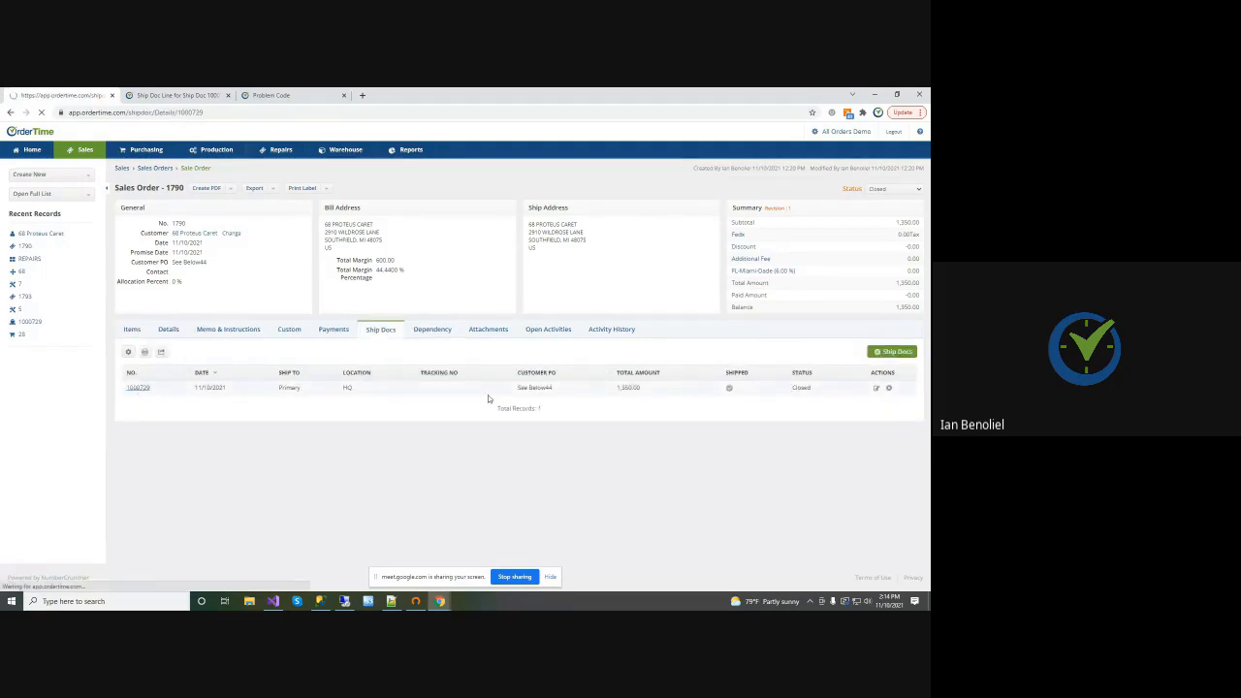
{"action": "left_click", "coordinate": [884, 387]}
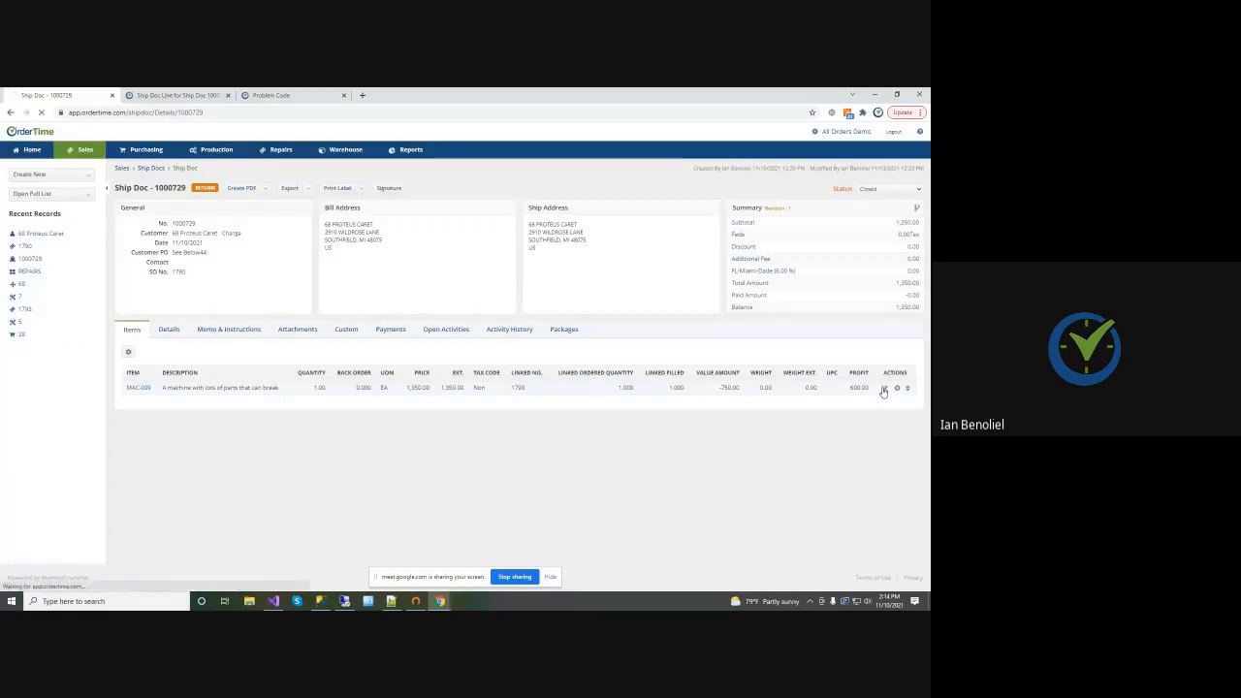
{"action": "left_click", "coordinate": [224, 264]}
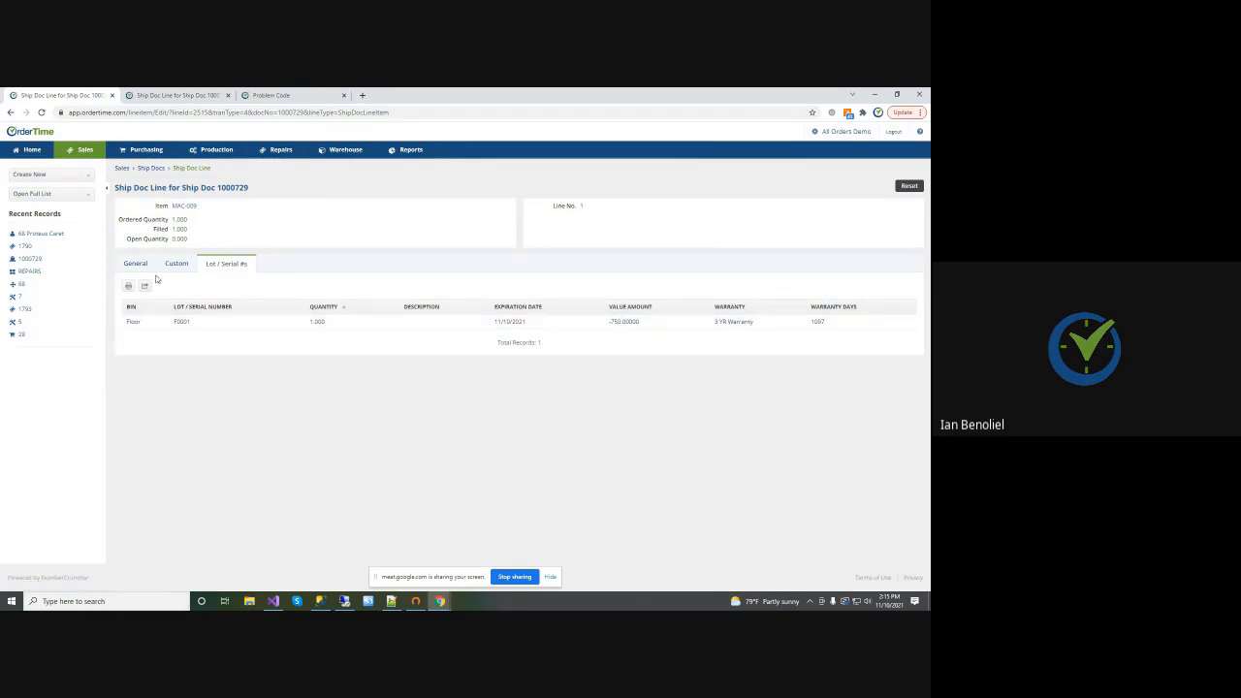
Search the full item list for MAC-009 and open that item
{"action": "left_click", "coordinate": [54, 194]}
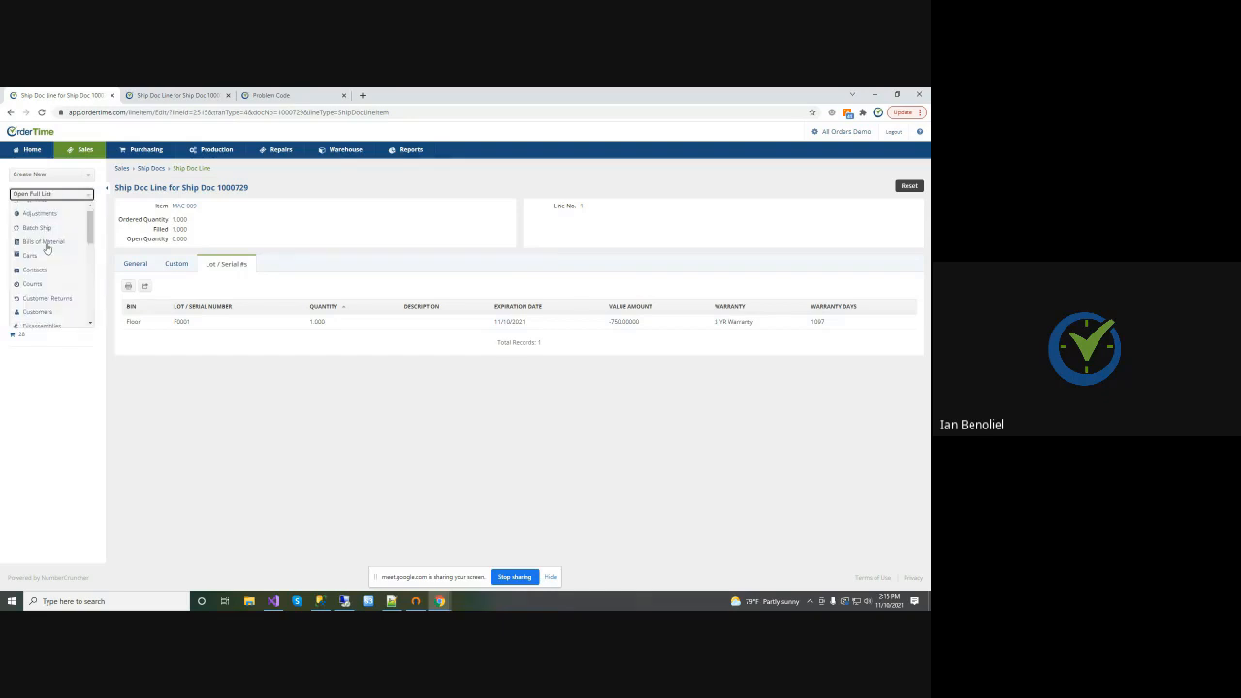
{"action": "scroll", "coordinate": [49, 277], "scroll_direction": "down", "scroll_amount": 3}
{"action": "left_click", "coordinate": [30, 287]}
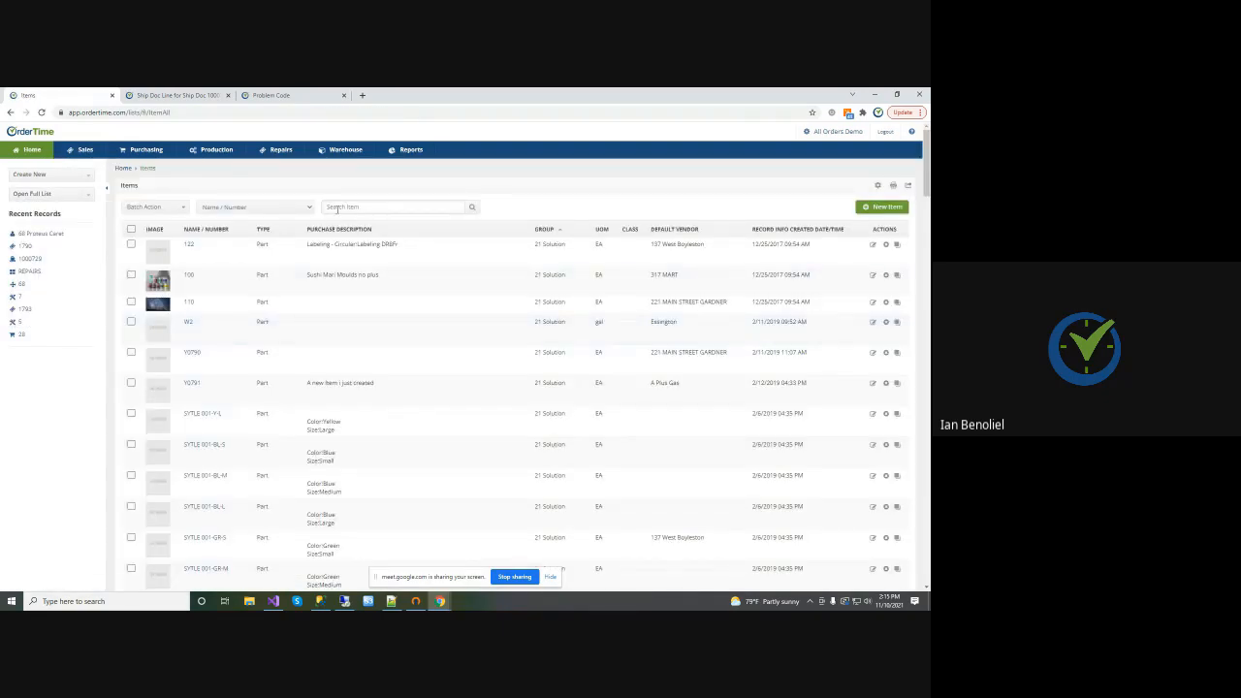
{"action": "left_click", "coordinate": [338, 207]}
{"action": "type", "text": "MAC"}
{"action": "left_click", "coordinate": [347, 221]}
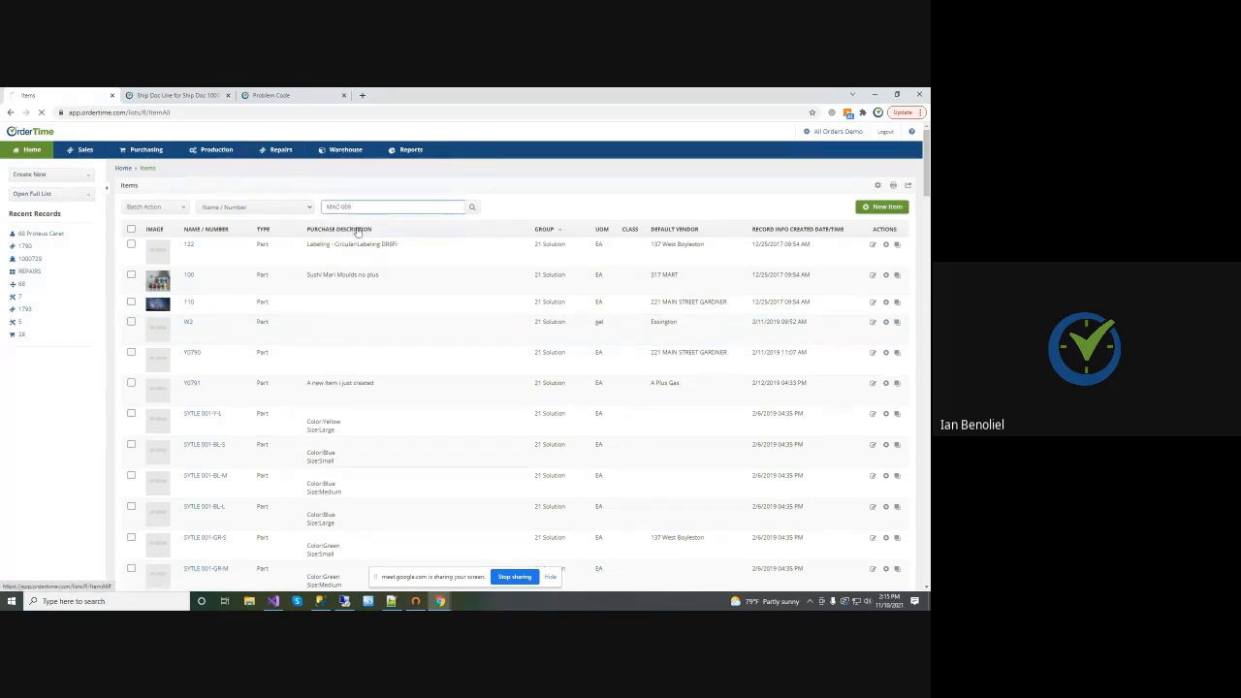
Set the MAC-009 item's warranty to 3 YR Warranty and save the item
{"action": "left_click", "coordinate": [189, 188]}
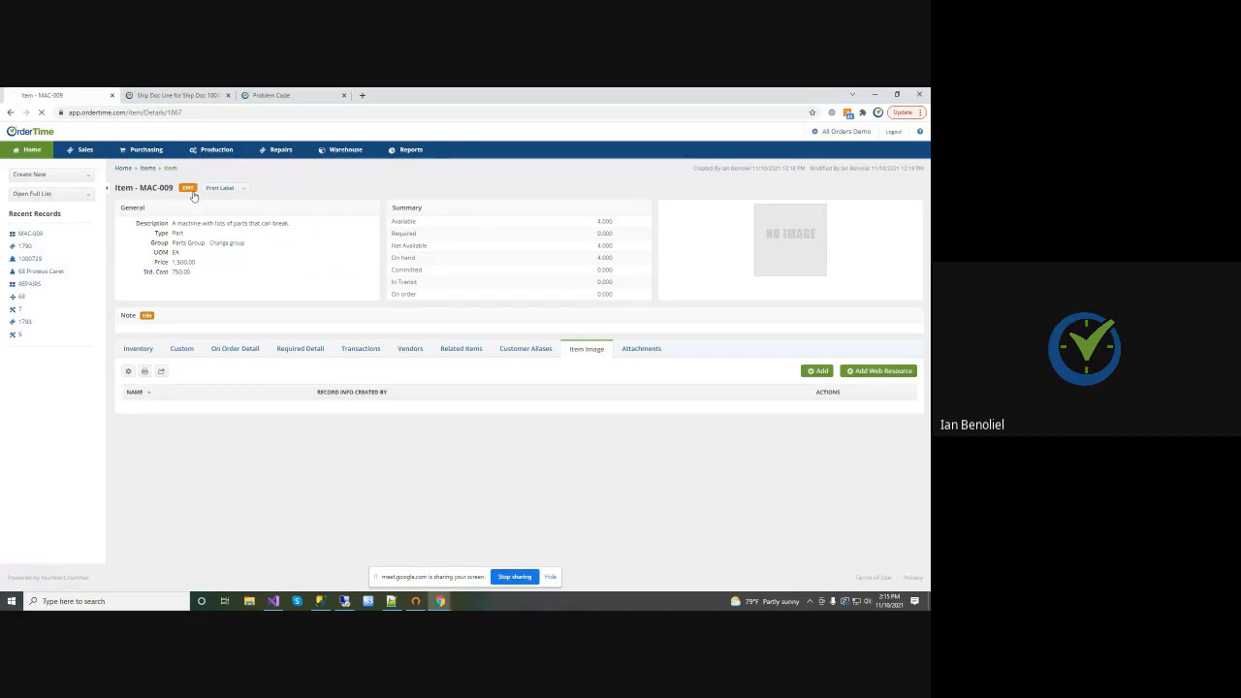
{"action": "left_click", "coordinate": [755, 378]}
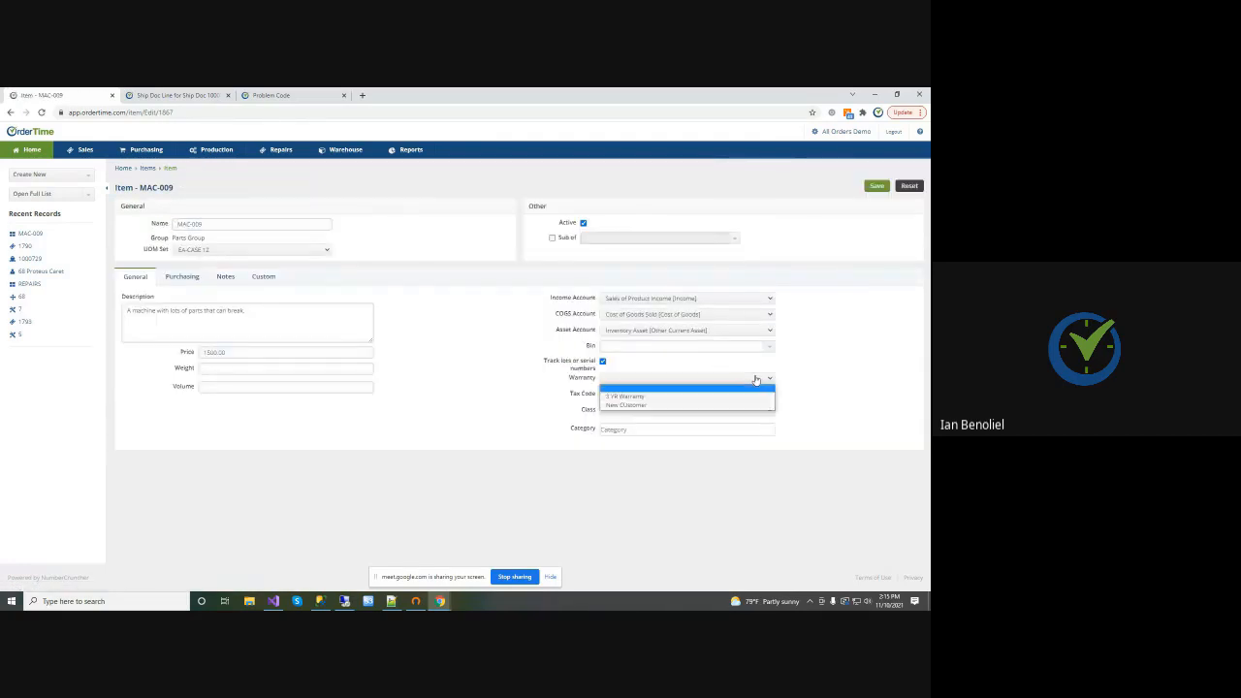
{"action": "left_click", "coordinate": [640, 401]}
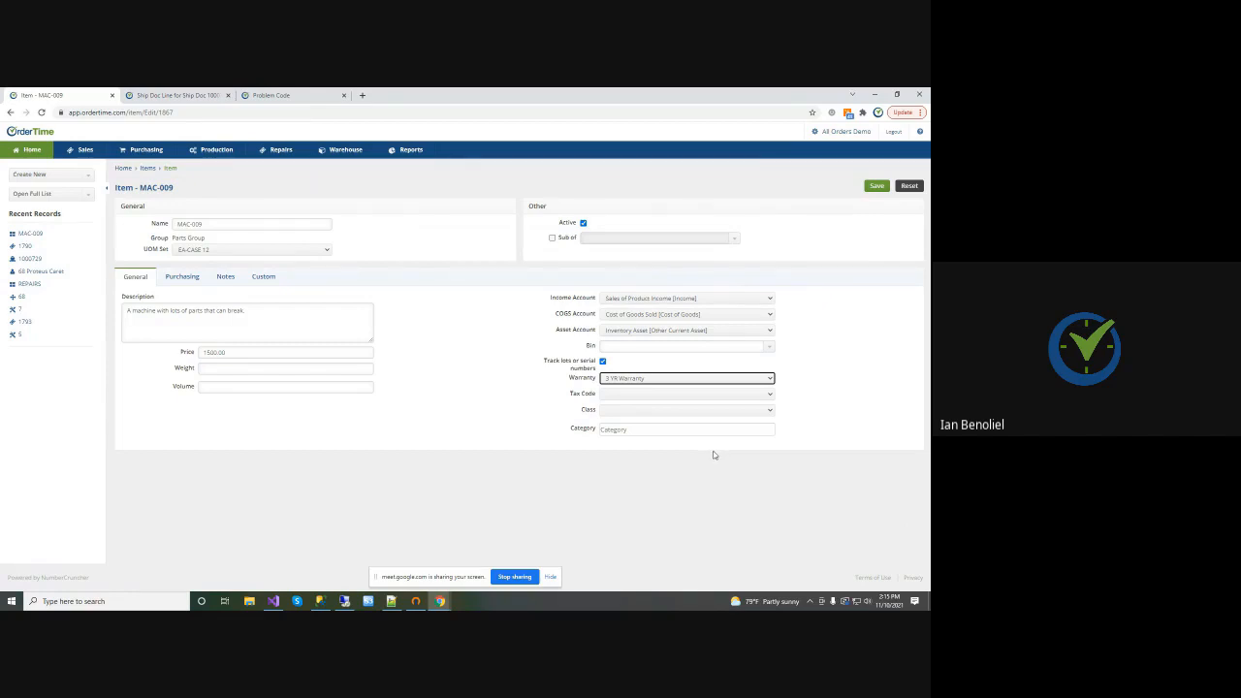
{"action": "left_click", "coordinate": [876, 186]}
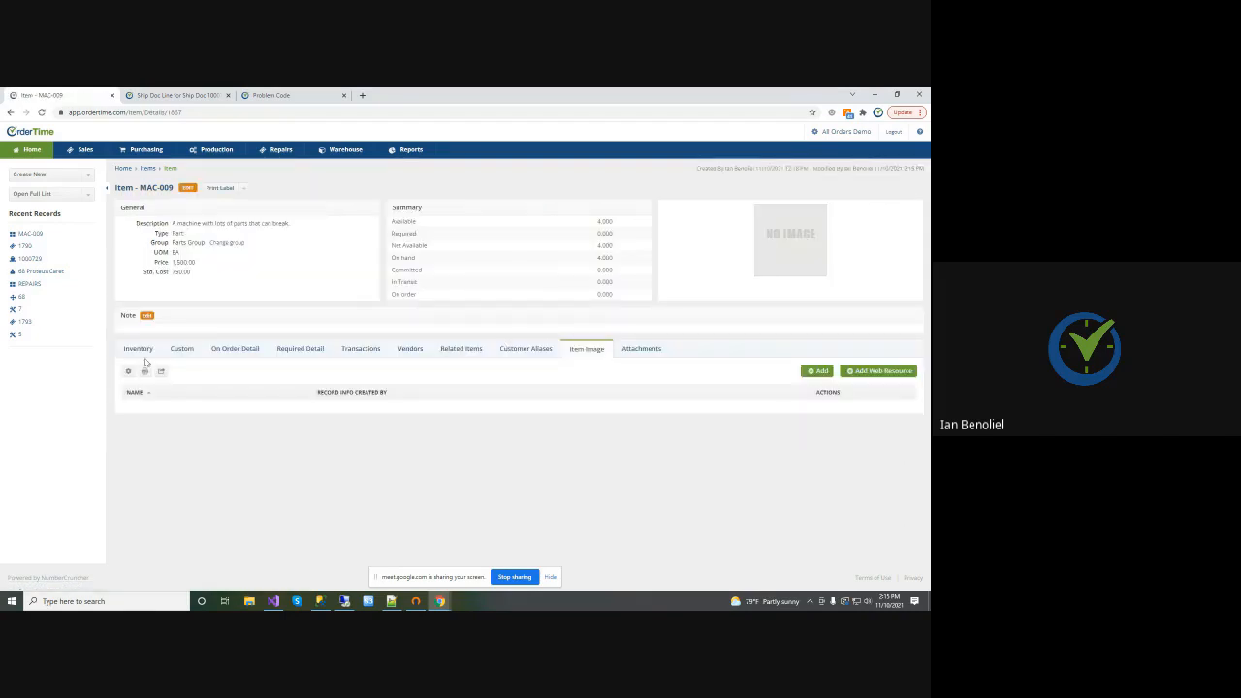
Review the inventory, required detail and transactions of MAC-009, then open its ship doc for 68 Proteus Caret
{"action": "left_click", "coordinate": [139, 350]}
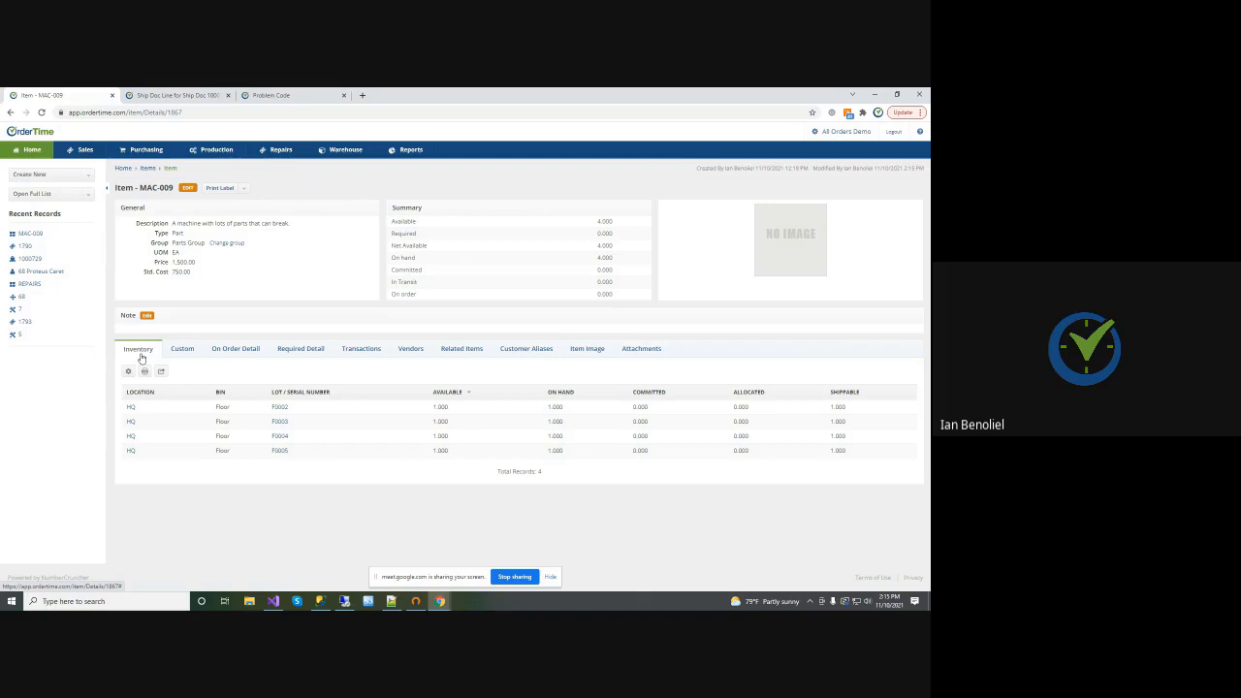
{"action": "left_click", "coordinate": [319, 352]}
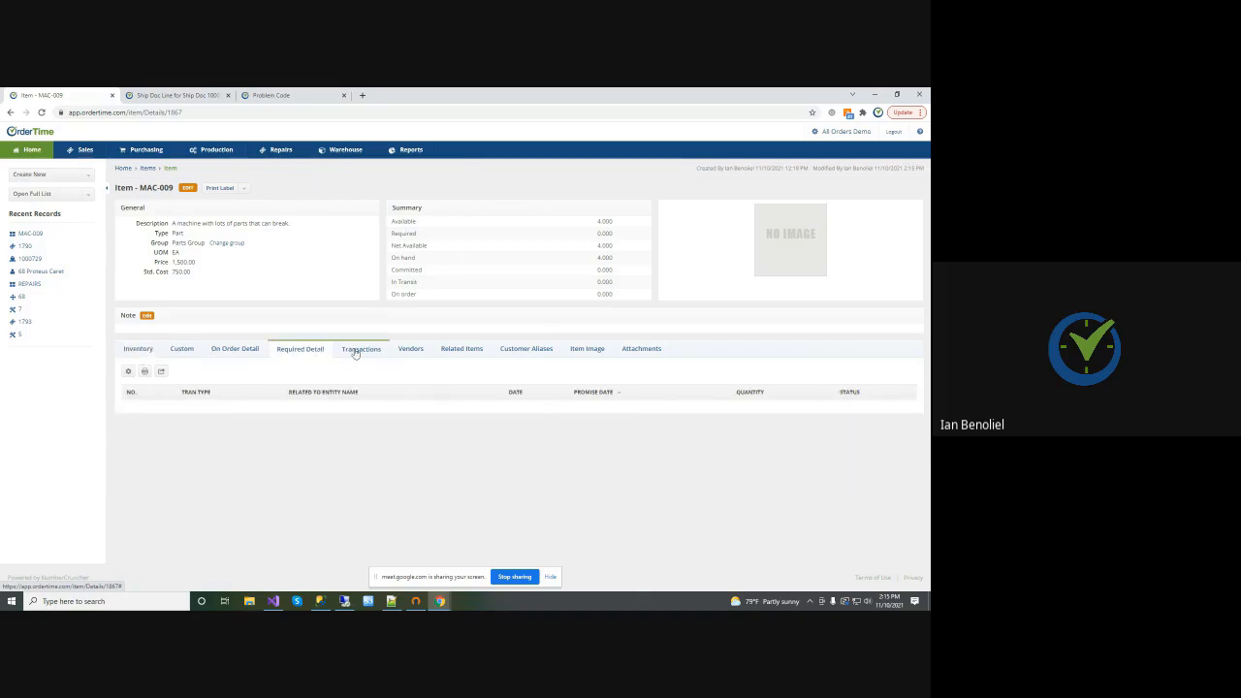
{"action": "left_click", "coordinate": [357, 351]}
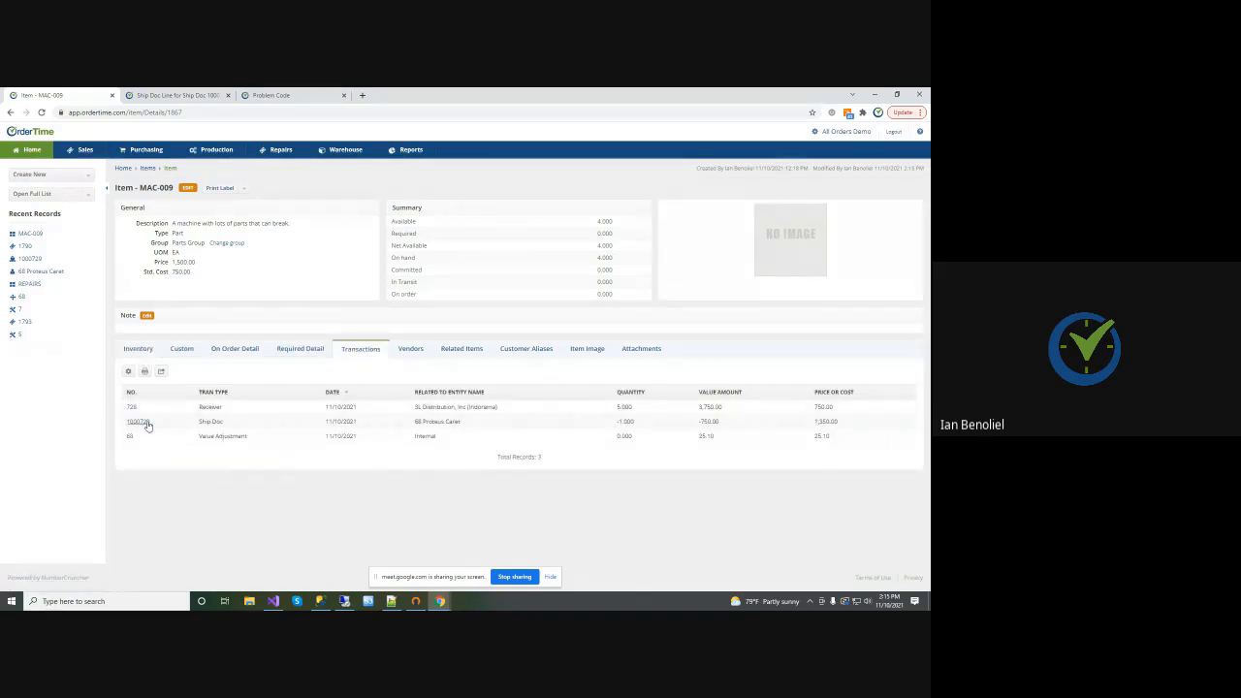
{"action": "left_click", "coordinate": [140, 424]}
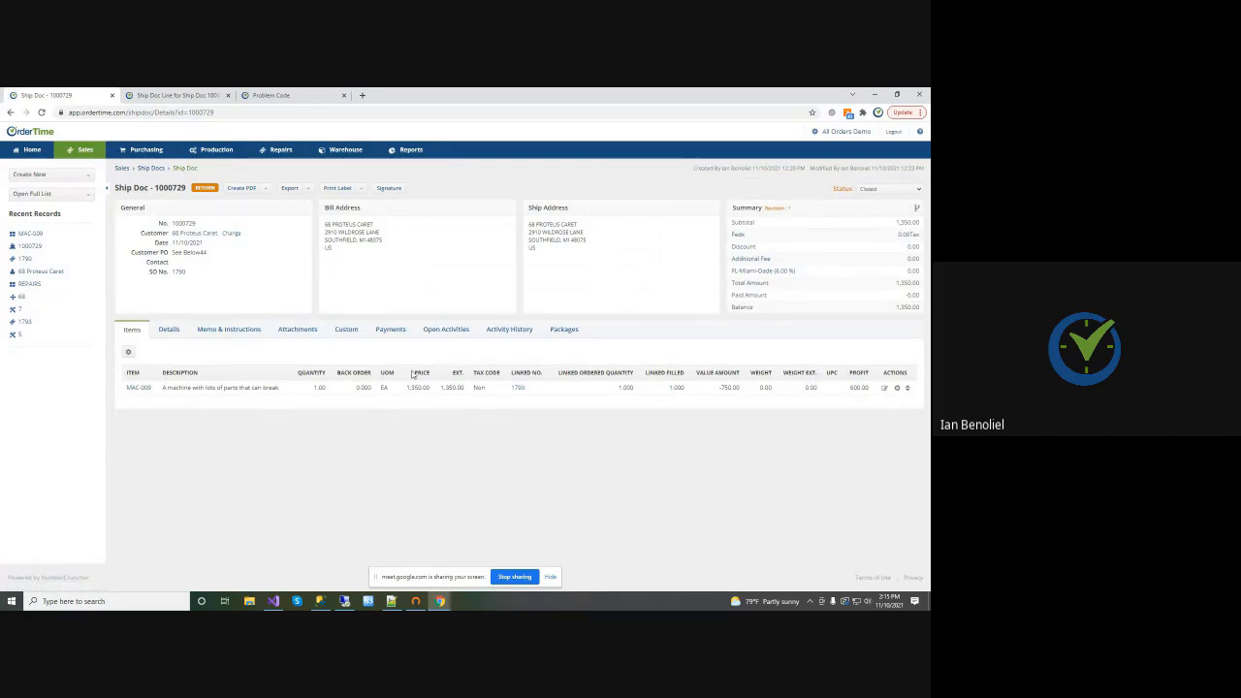
Create and save a new sales order for customer 68 Proteus Caret with the default settings
{"action": "left_click", "coordinate": [182, 234]}
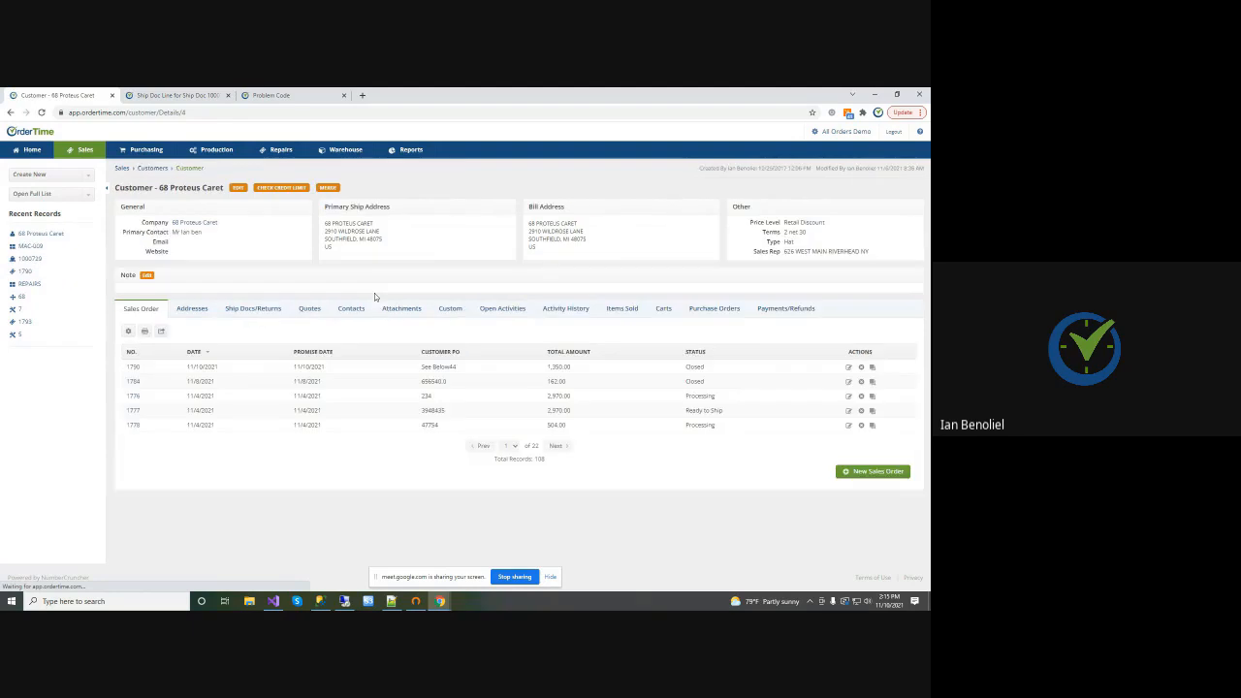
{"action": "left_click", "coordinate": [869, 471]}
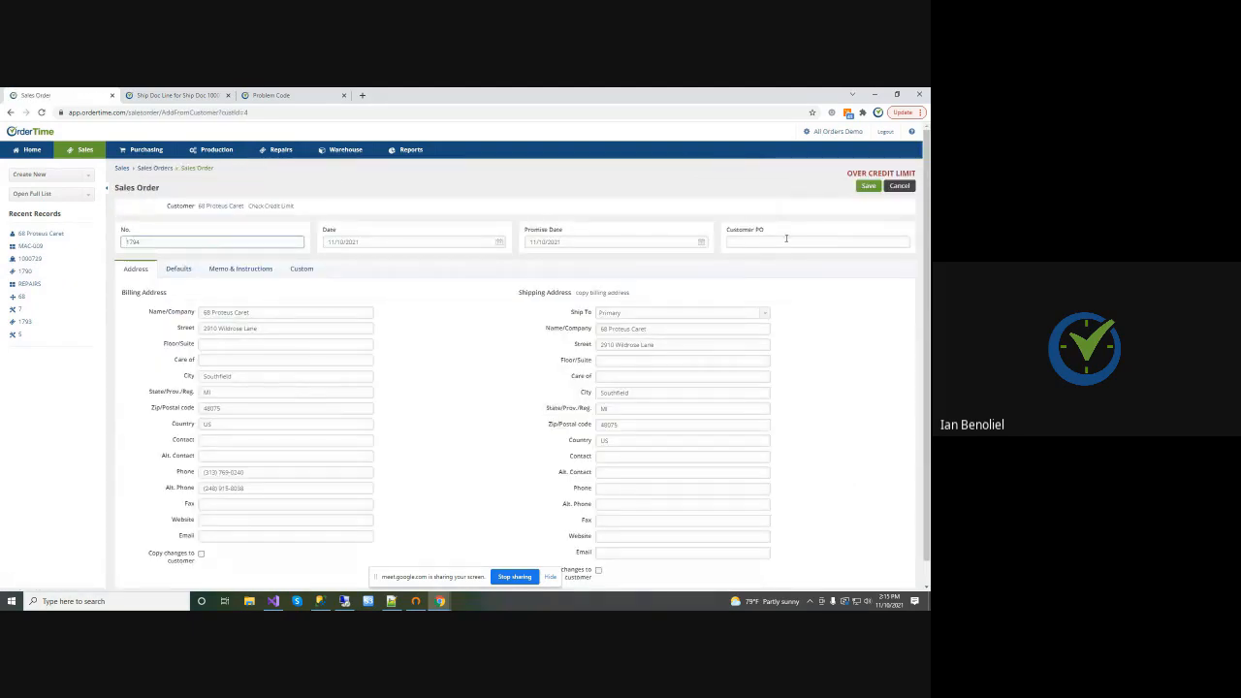
{"action": "left_click", "coordinate": [178, 269]}
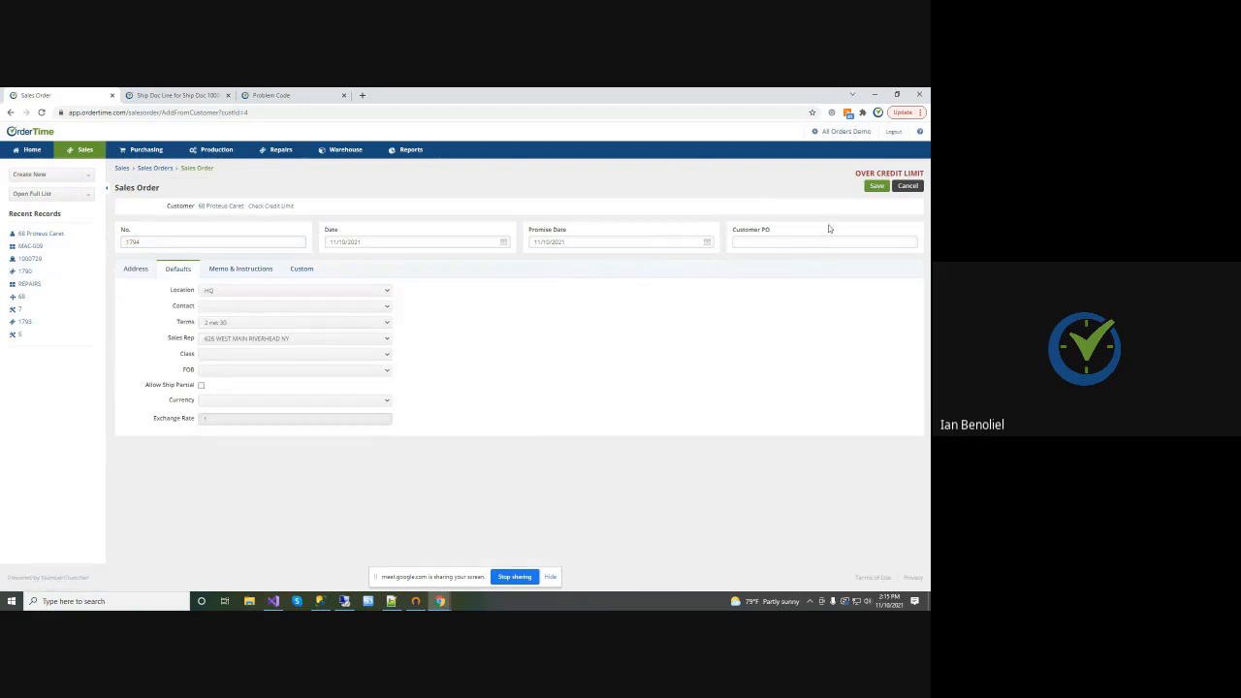
{"action": "left_click", "coordinate": [876, 186]}
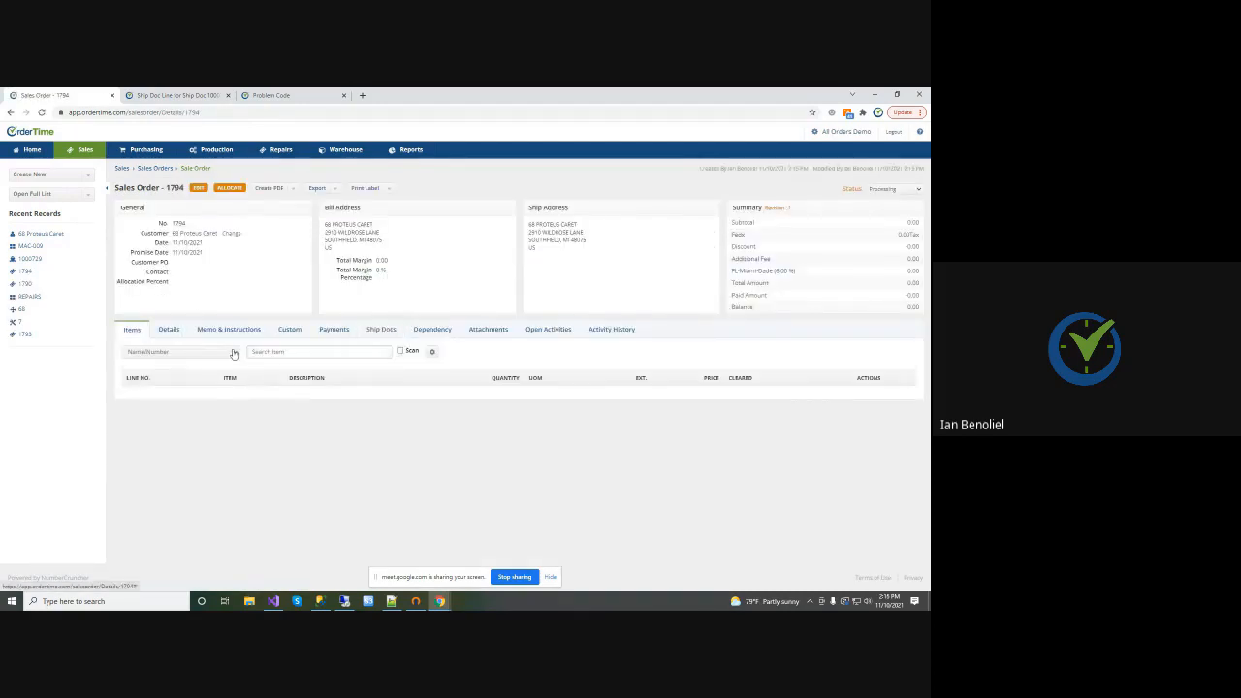
Add the REPAIRS item to the new sales order to start a repair order
{"action": "left_click", "coordinate": [283, 352]}
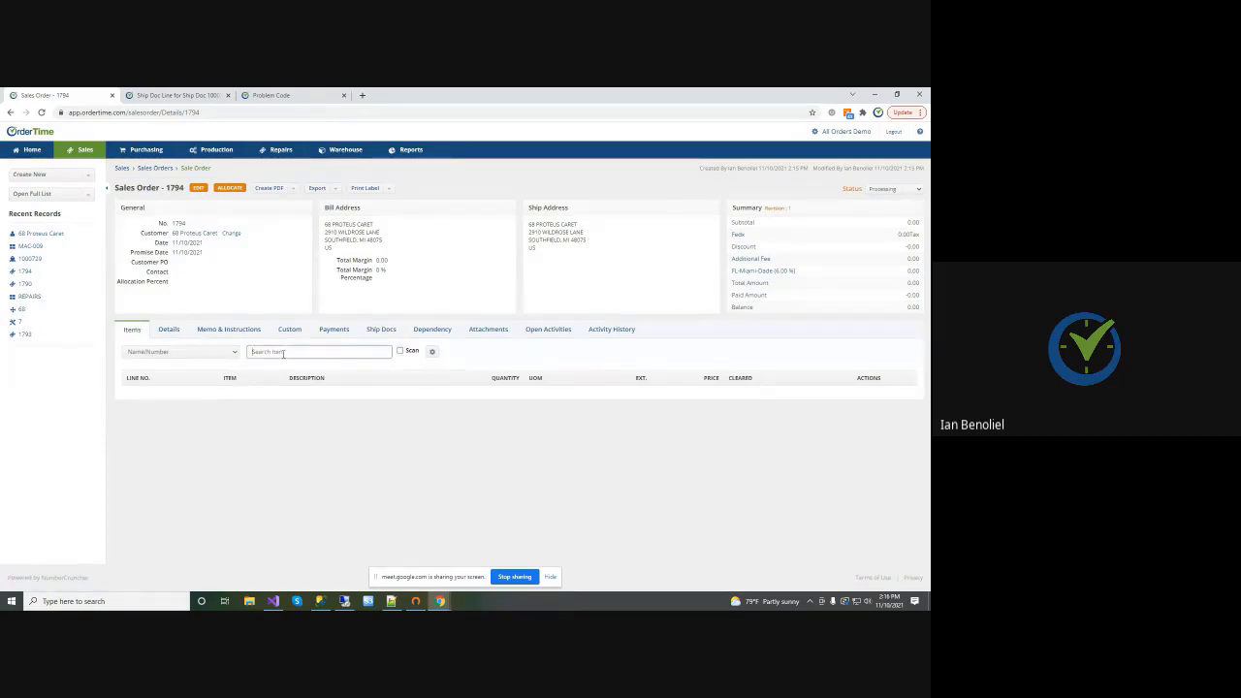
{"action": "type", "text": "8"}
{"action": "type", "text": "EP"}
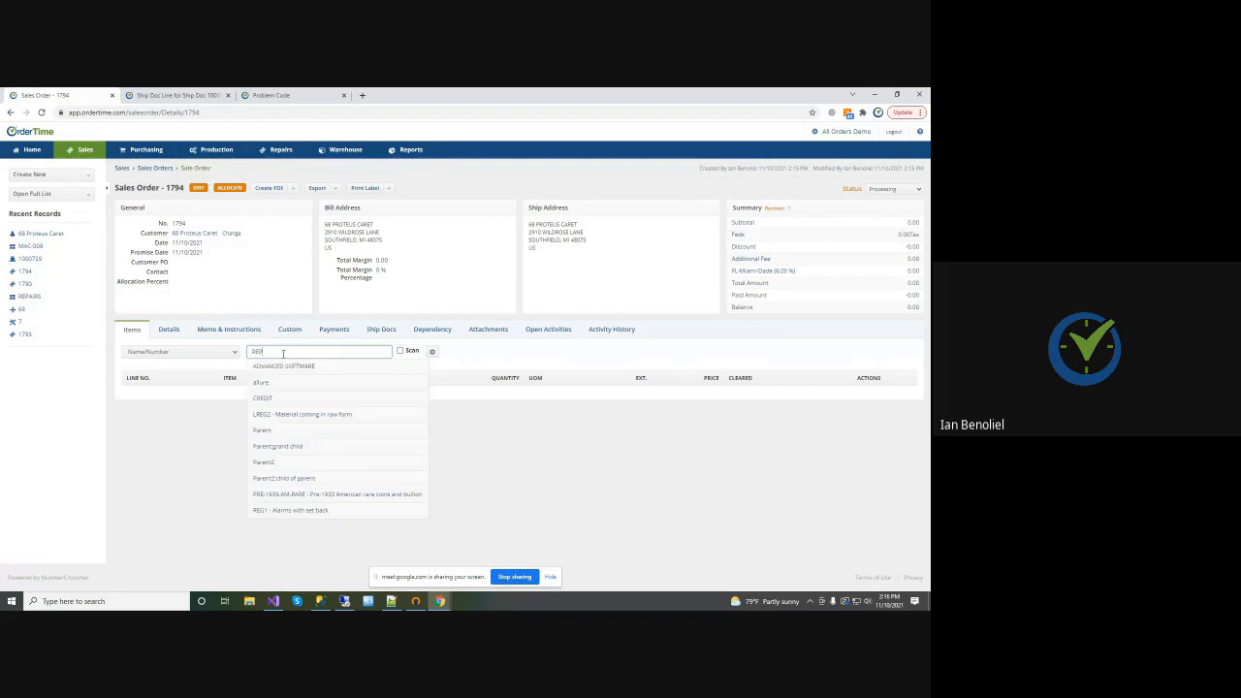
{"action": "type", "text": "AIRS"}
{"action": "left_click", "coordinate": [272, 384]}
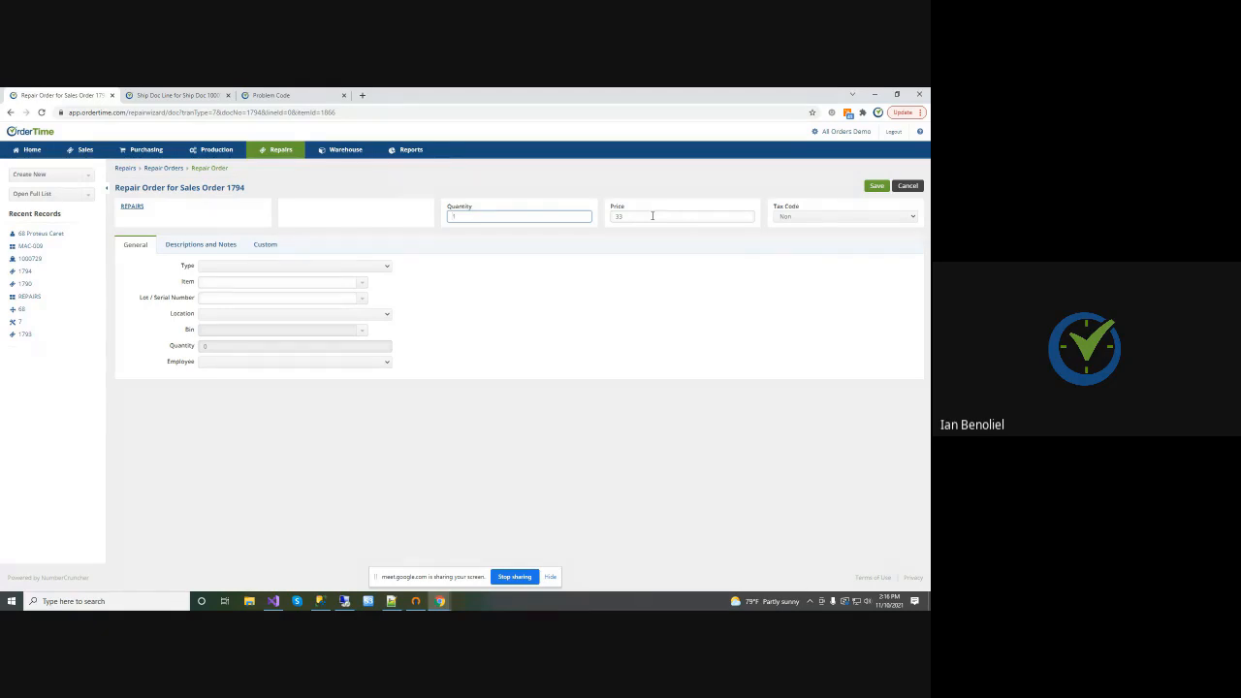
Enter a description on the repair order stating an issue with a component
{"action": "left_click", "coordinate": [799, 220]}
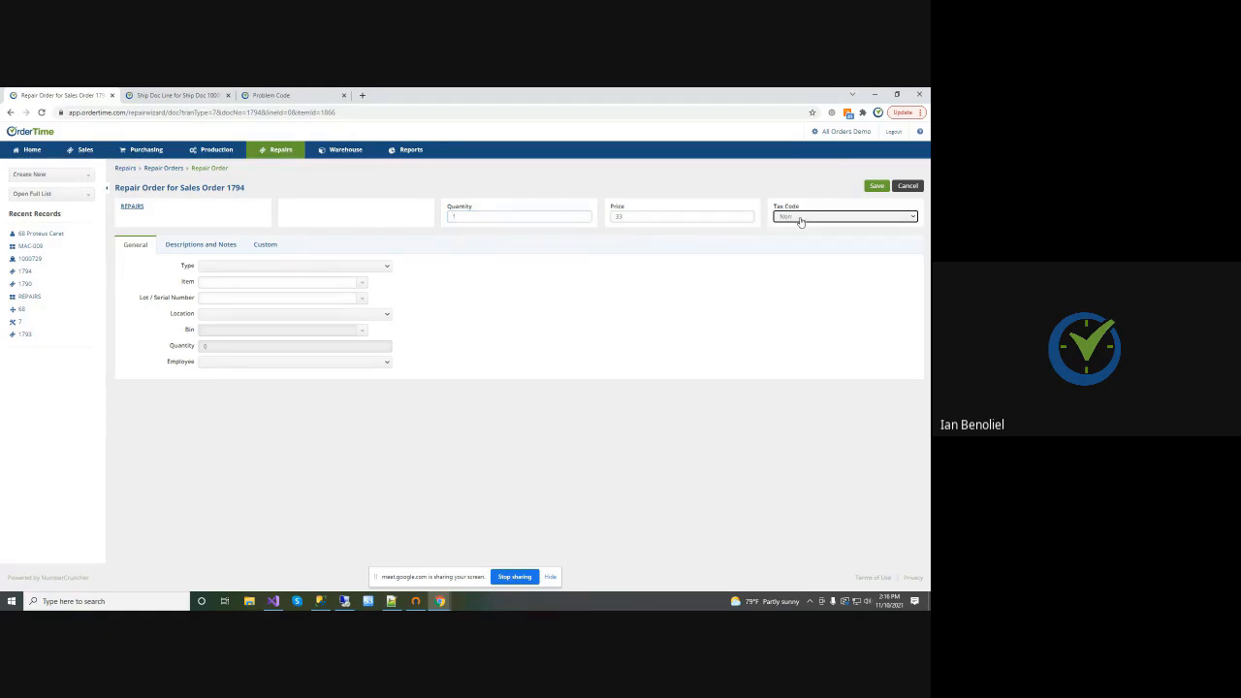
{"action": "left_click", "coordinate": [192, 244]}
{"action": "left_click", "coordinate": [218, 279]}
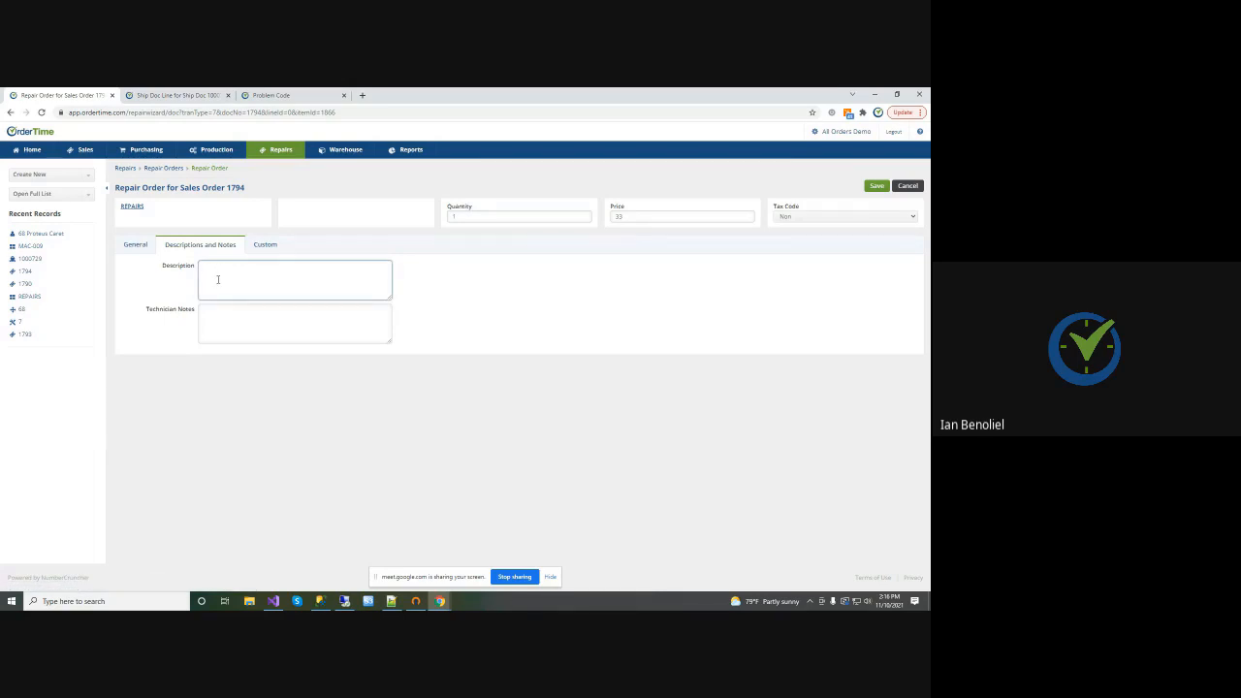
{"action": "type", "text": "ue with a component."}
Set the repair order's type to Warranty Repair
{"action": "left_click", "coordinate": [135, 245]}
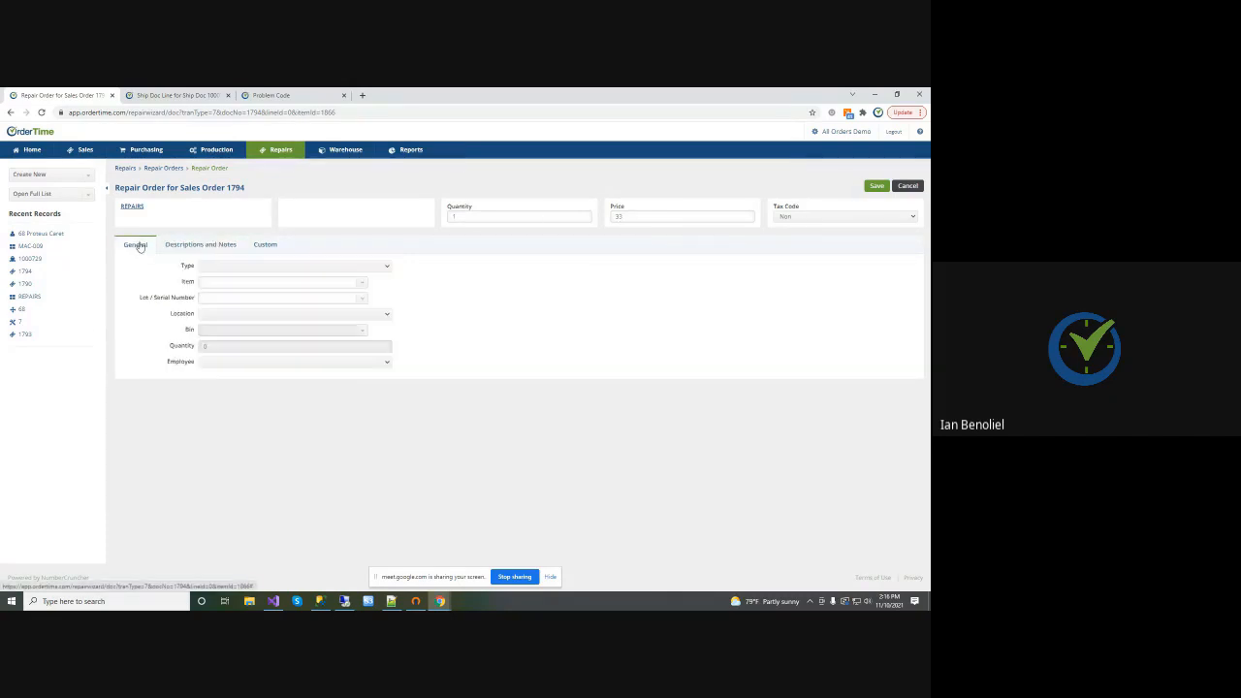
{"action": "left_click", "coordinate": [258, 265]}
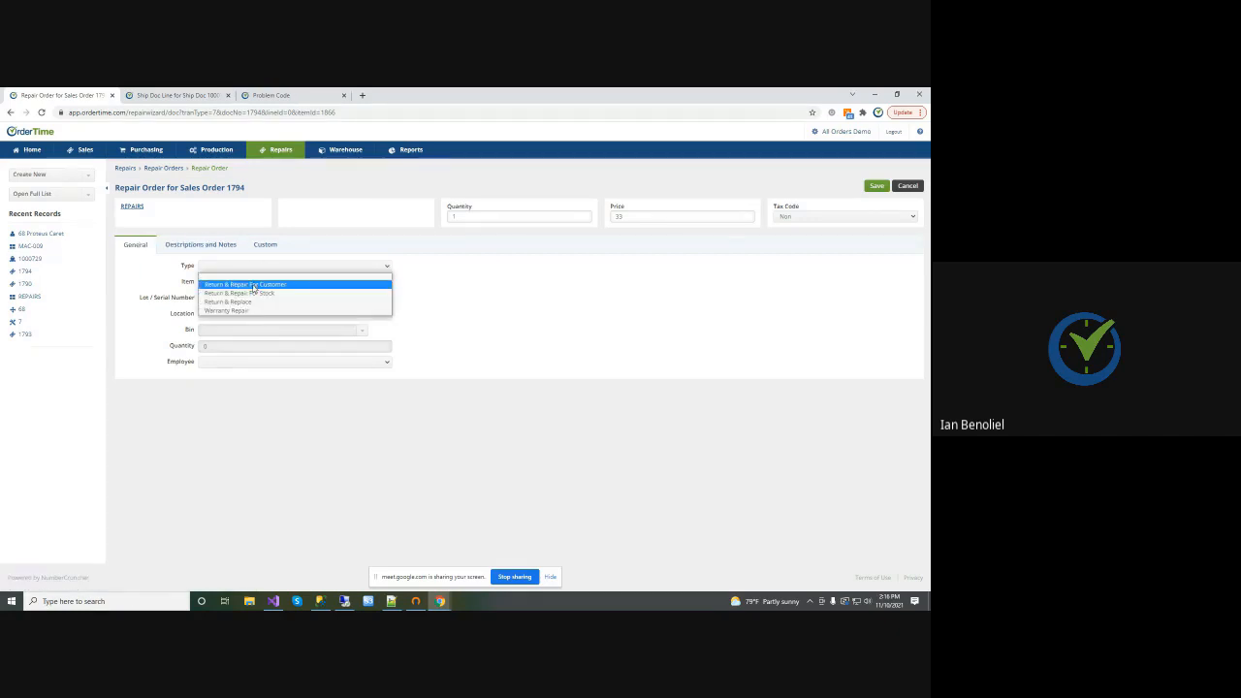
{"action": "left_click", "coordinate": [237, 310]}
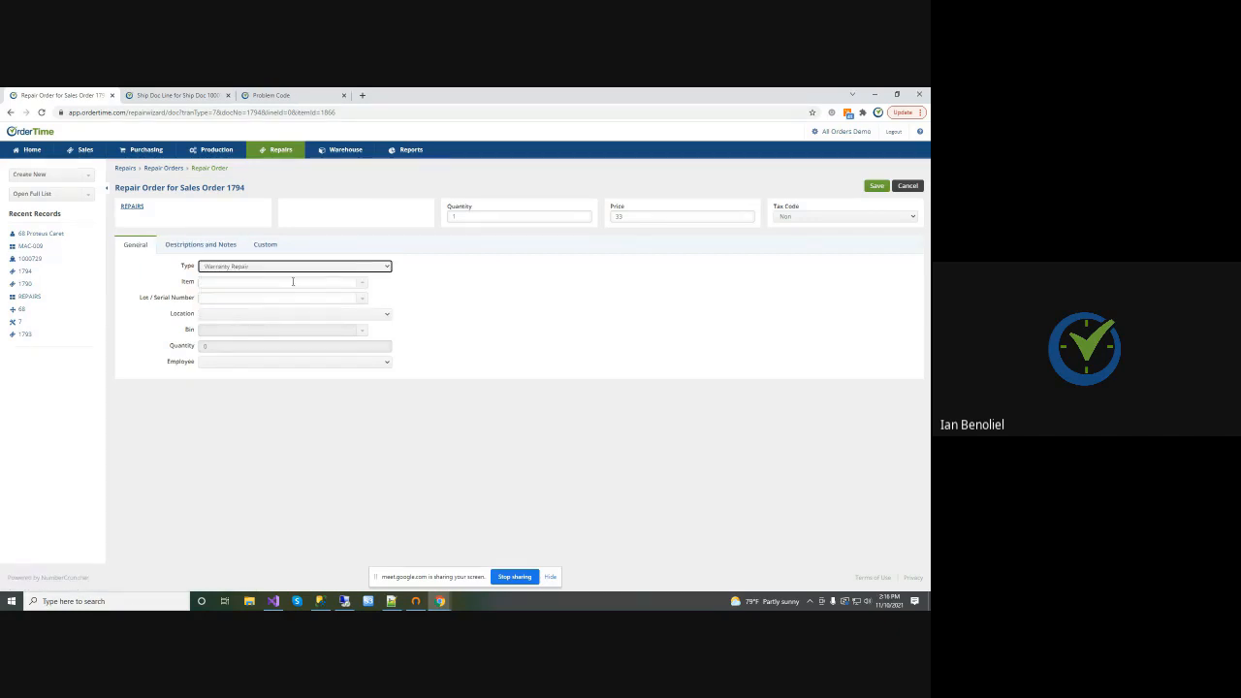
Assign item MAC-009 with serial number F0001 to the warranty repair
{"action": "left_click", "coordinate": [258, 281]}
{"action": "type", "text": "mac"}
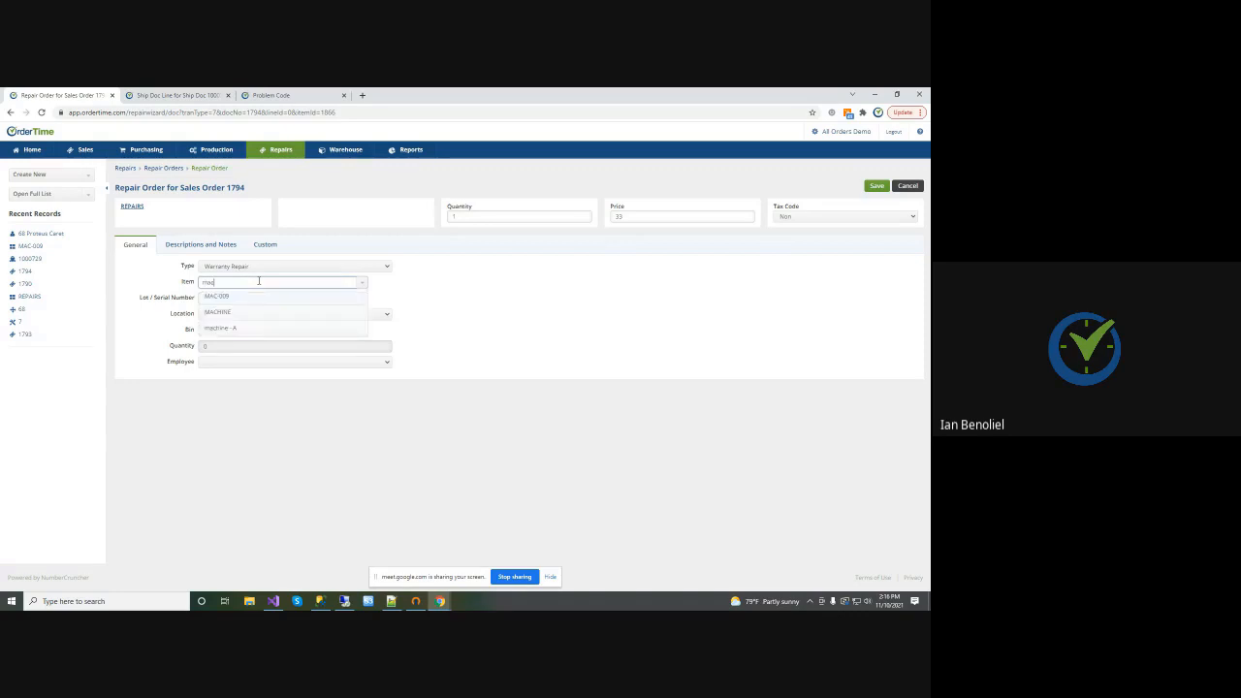
{"action": "left_click", "coordinate": [218, 294]}
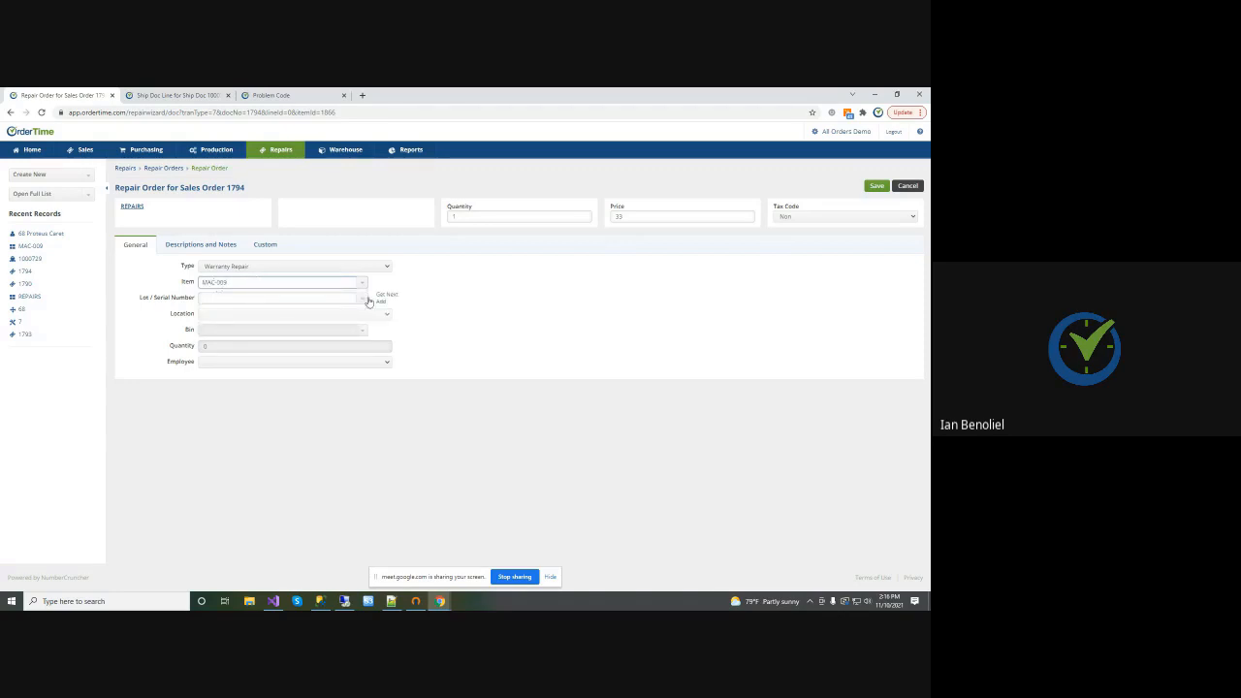
{"action": "left_click", "coordinate": [280, 298]}
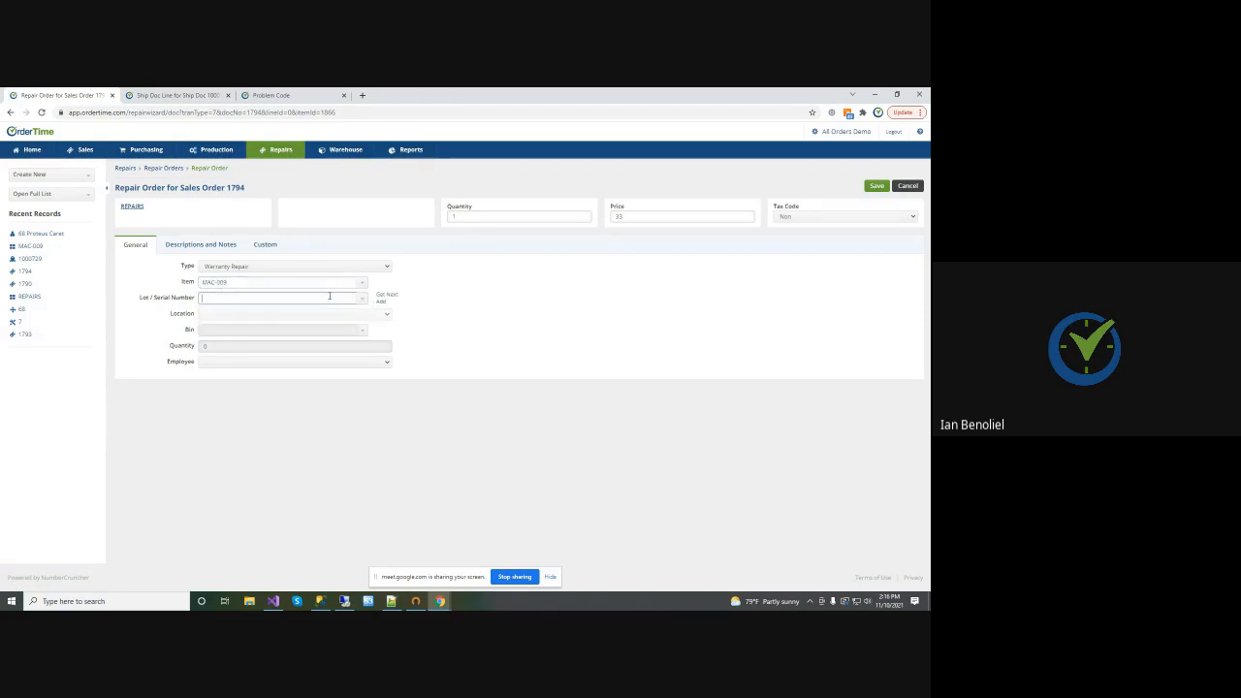
{"action": "type", "text": "f0"}
{"action": "left_click", "coordinate": [225, 319]}
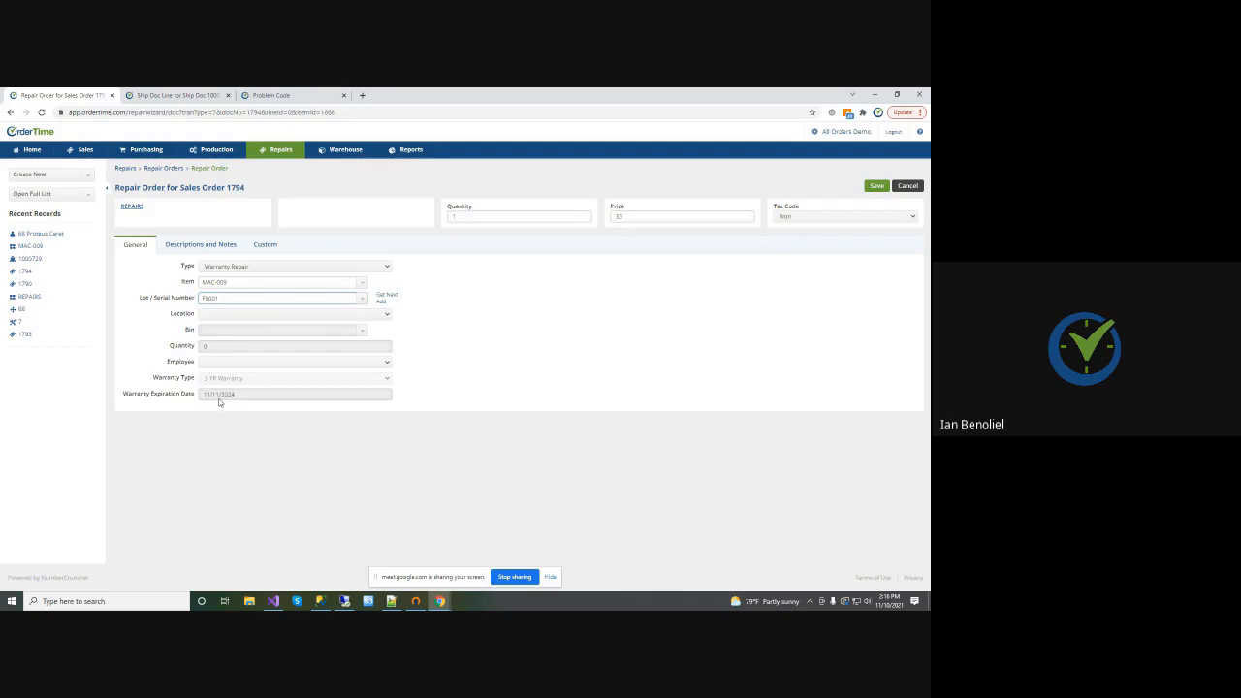
Set the repair's price to 0 and review its description, technician notes and custom fields
{"action": "left_click", "coordinate": [610, 216]}
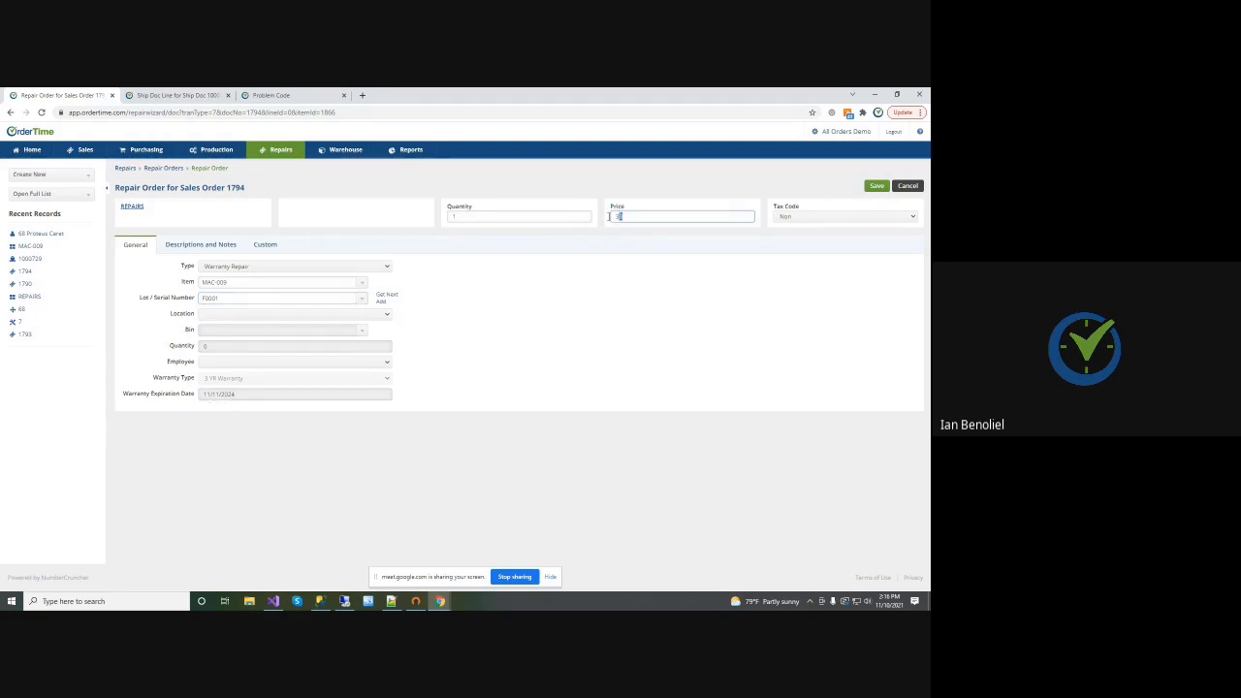
{"action": "type", "text": "0"}
{"action": "left_click", "coordinate": [526, 289]}
{"action": "left_click", "coordinate": [201, 245]}
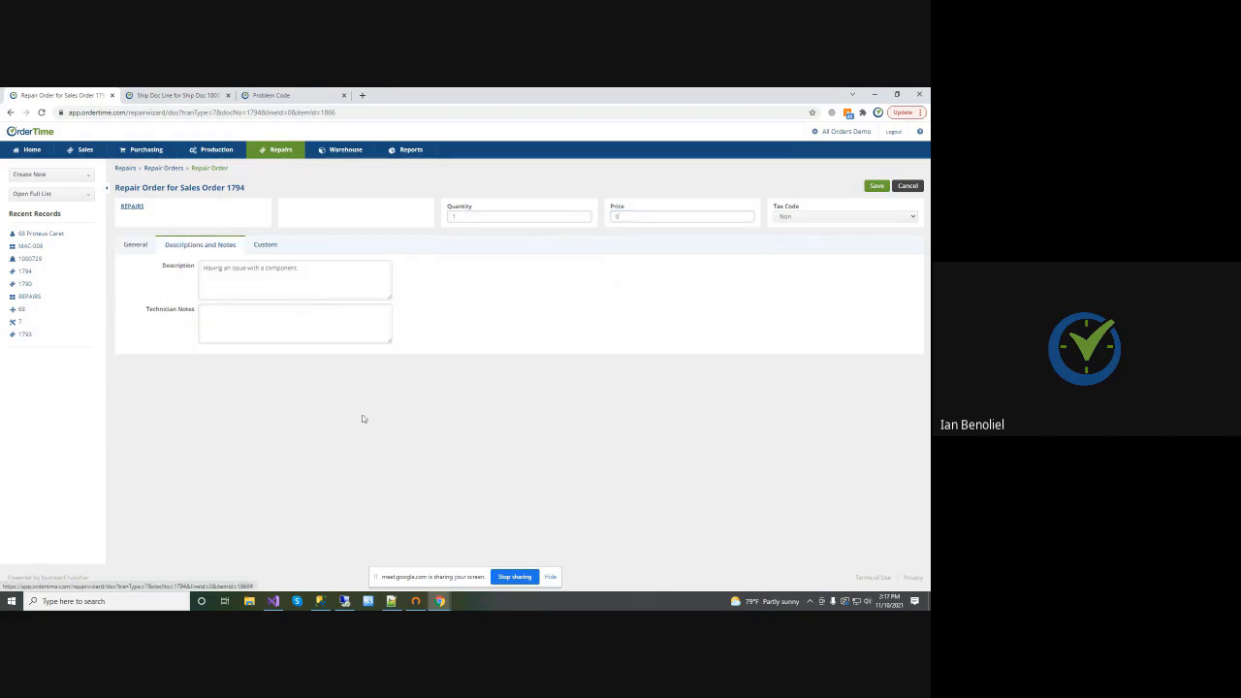
{"action": "left_click", "coordinate": [264, 247]}
{"action": "left_click", "coordinate": [133, 246]}
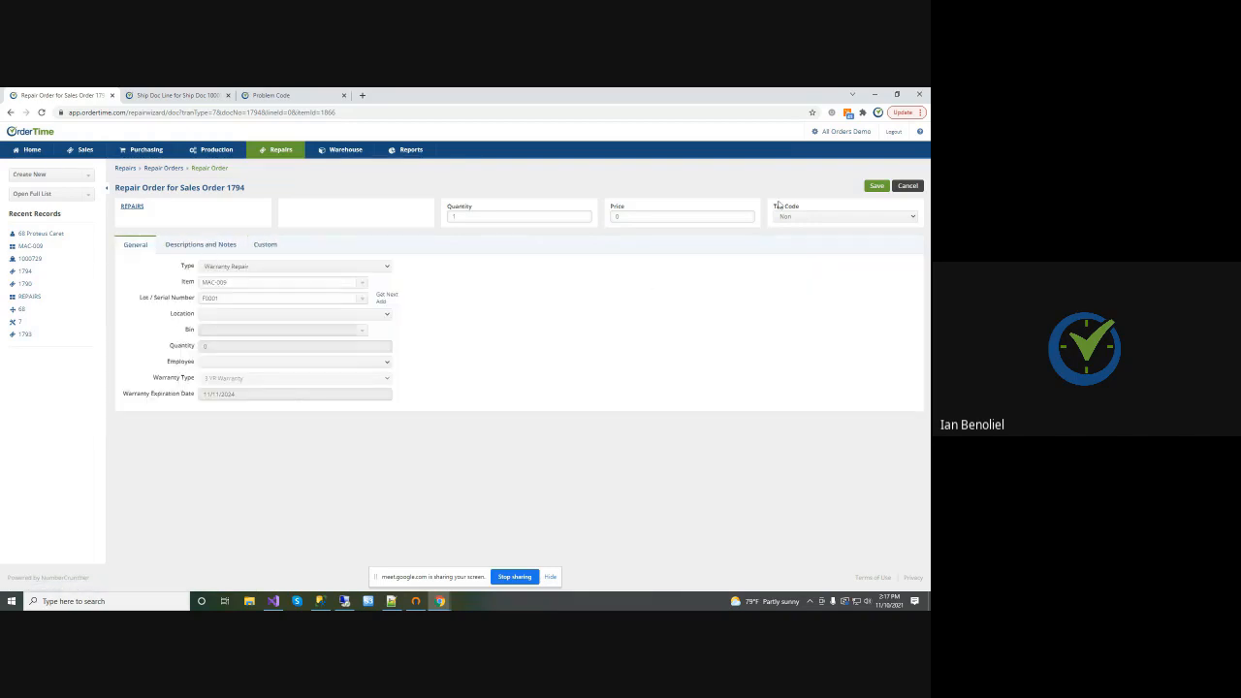
Set the repair's location to HQ, bin to A-3 (HQ) and quantity to 1, and save the repair order
{"action": "left_click", "coordinate": [877, 185]}
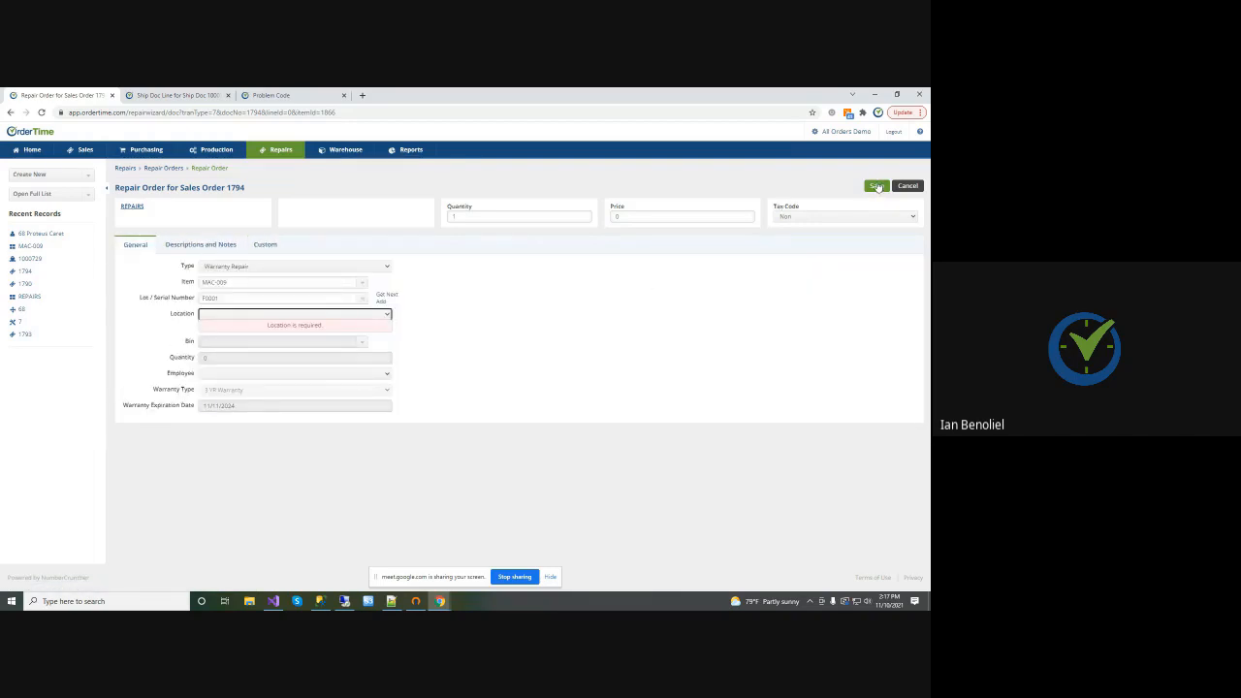
{"action": "left_click", "coordinate": [267, 315]}
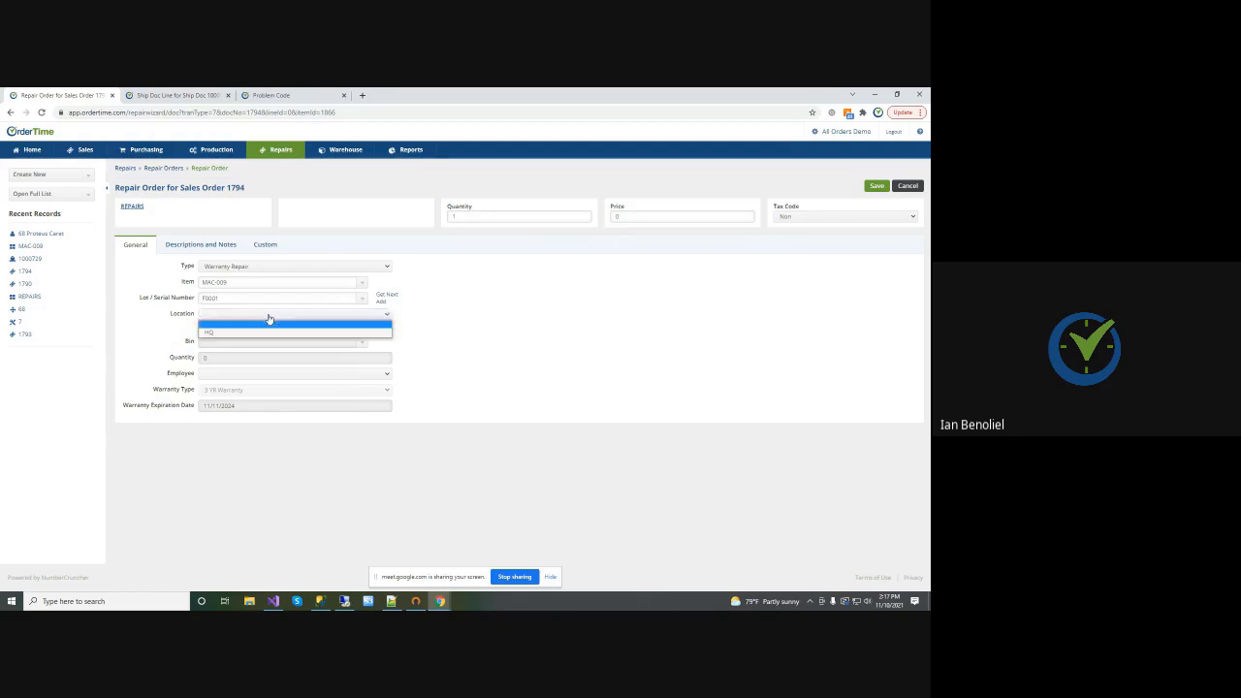
{"action": "left_click", "coordinate": [221, 334]}
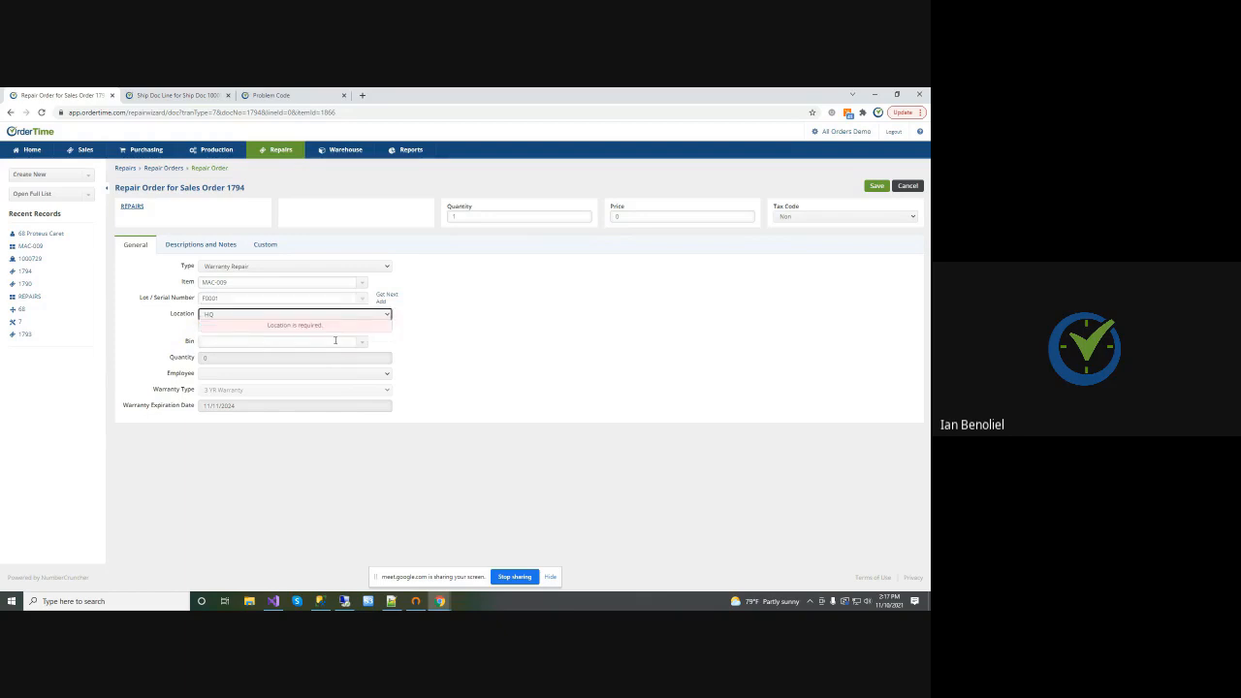
{"action": "left_click", "coordinate": [361, 331]}
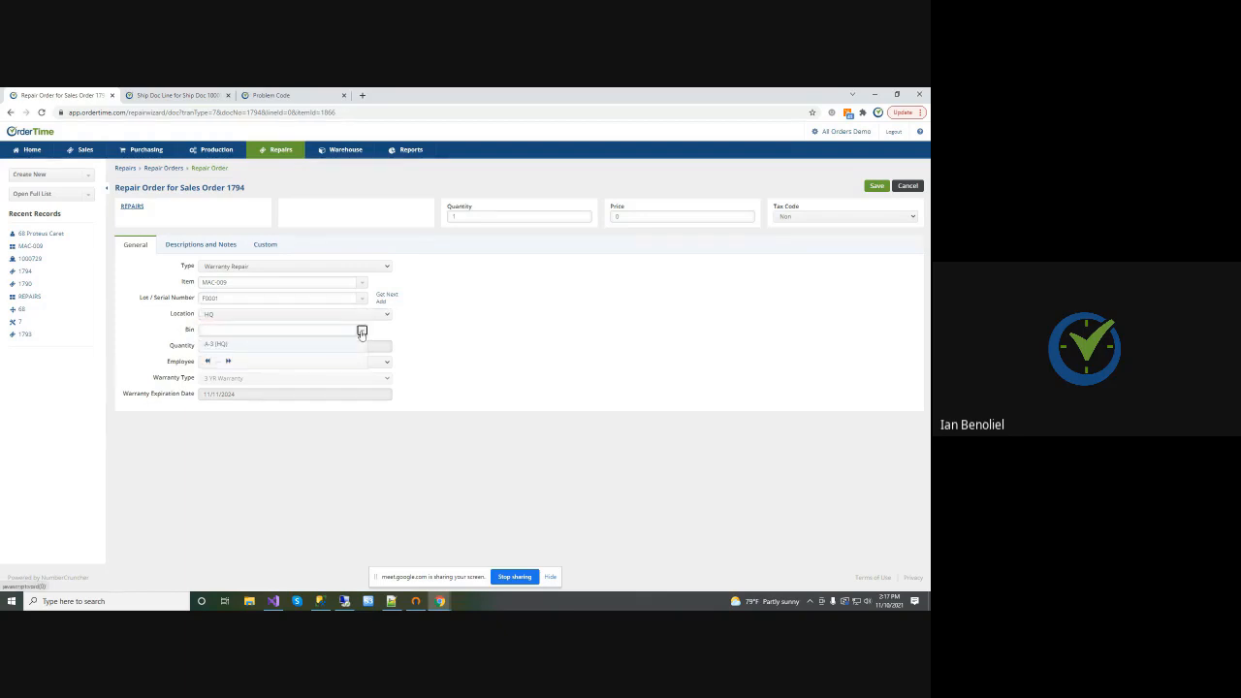
{"action": "left_click", "coordinate": [218, 345]}
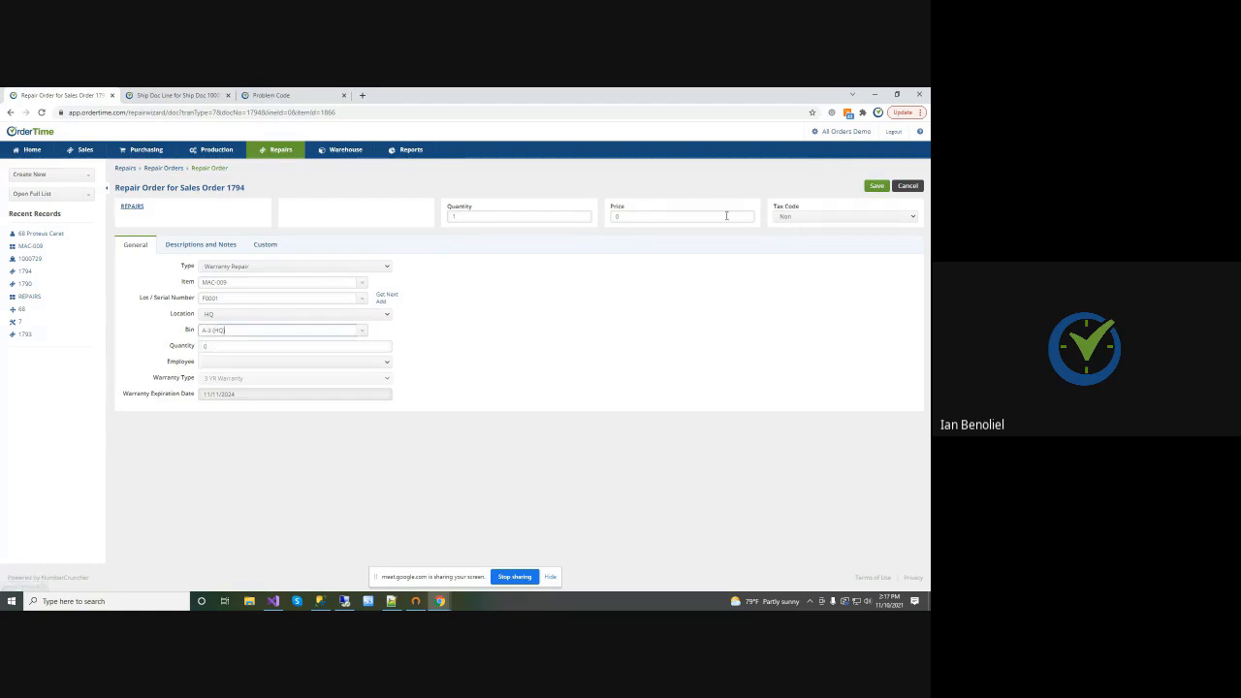
{"action": "left_click", "coordinate": [876, 186]}
{"action": "type", "text": "1"}
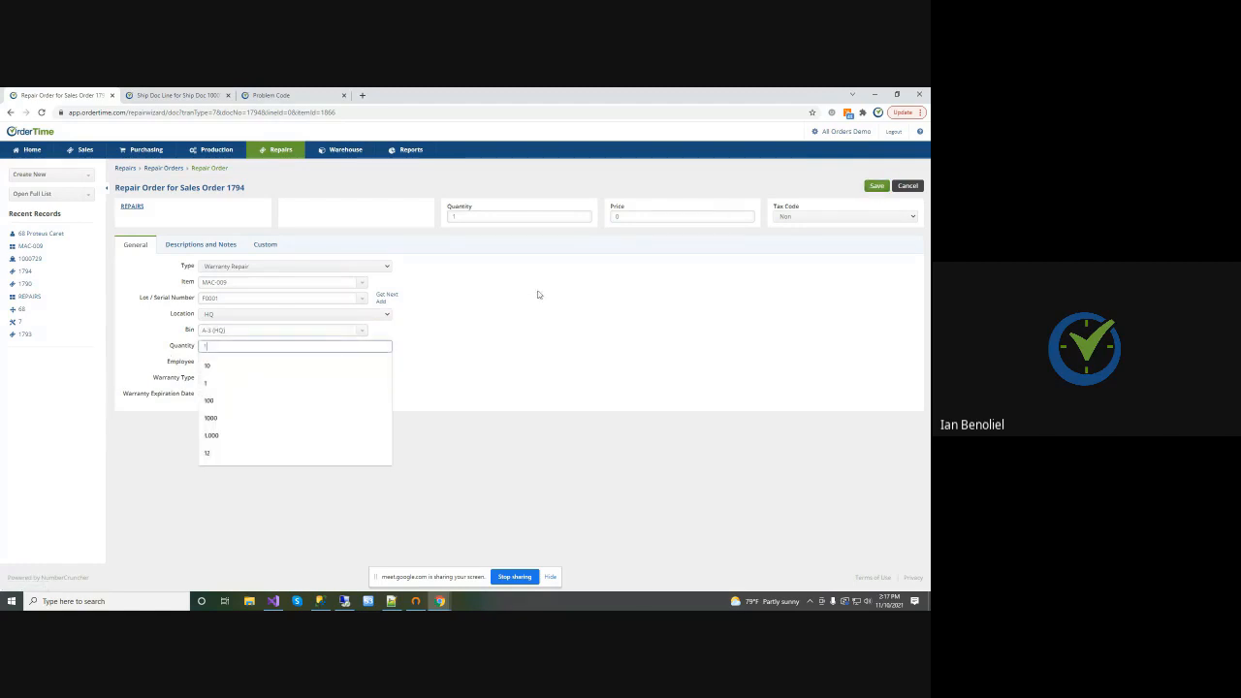
{"action": "left_click", "coordinate": [876, 185]}
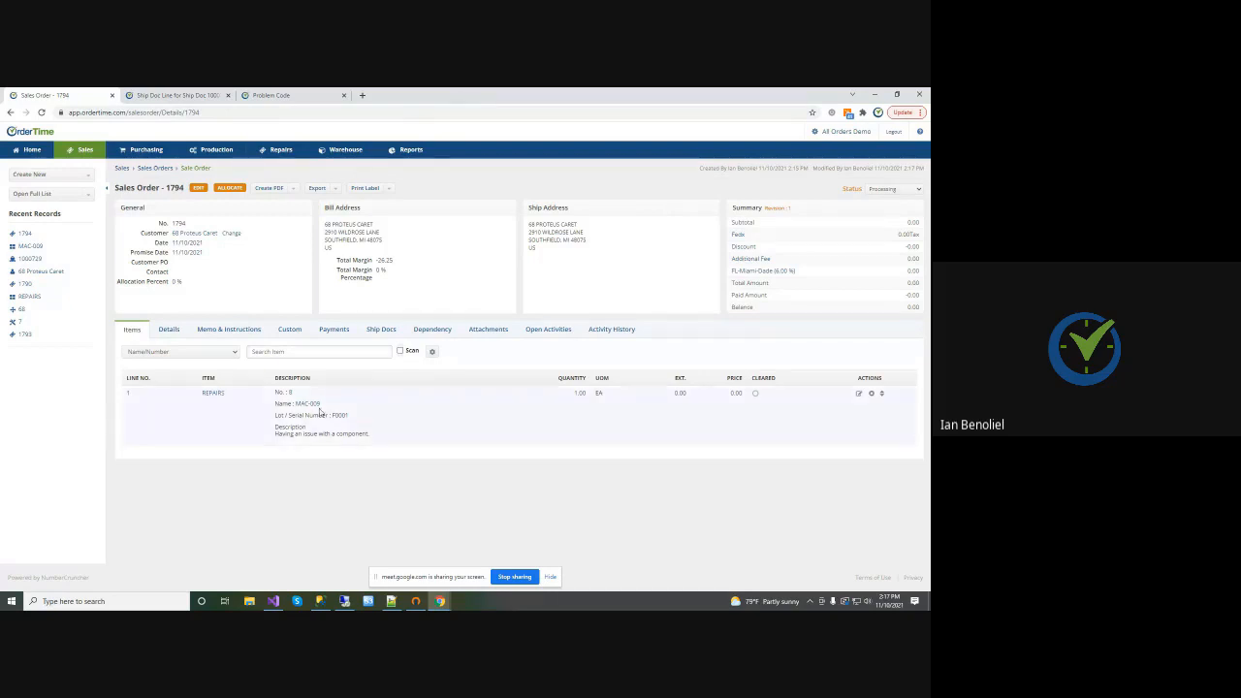
Examine the new repair order, its link back to the sales order, and the sales order's available statuses
{"action": "left_click", "coordinate": [289, 398]}
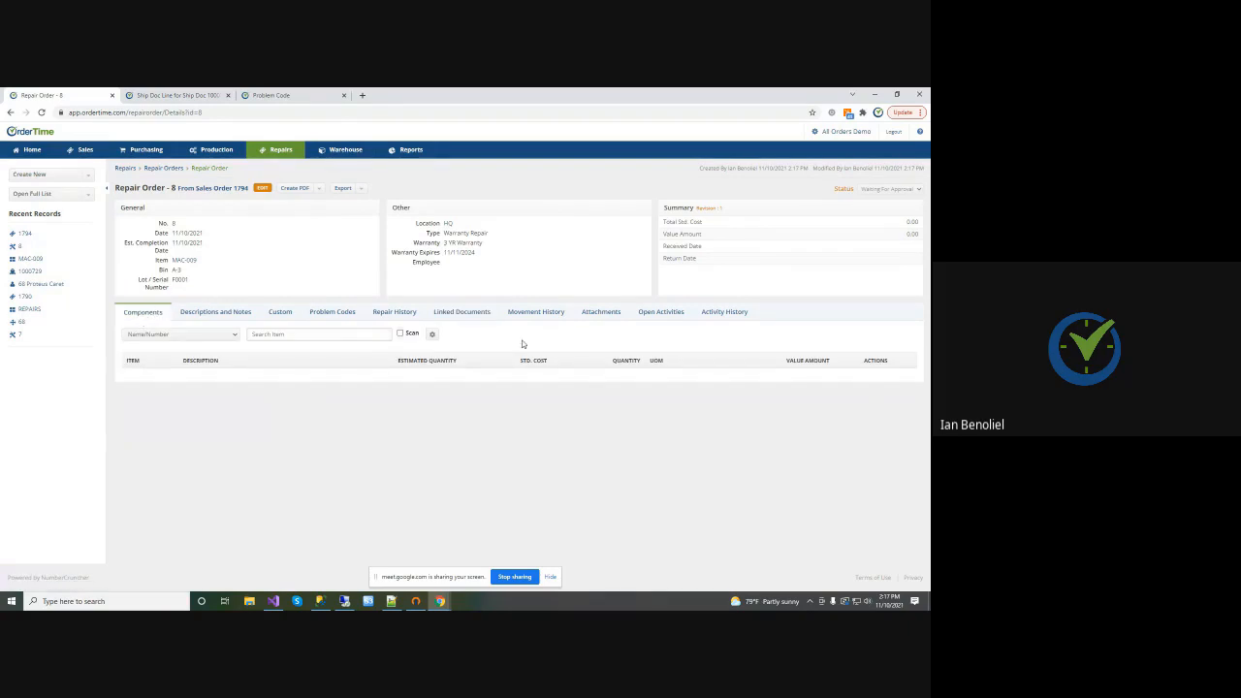
{"action": "left_click", "coordinate": [12, 113]}
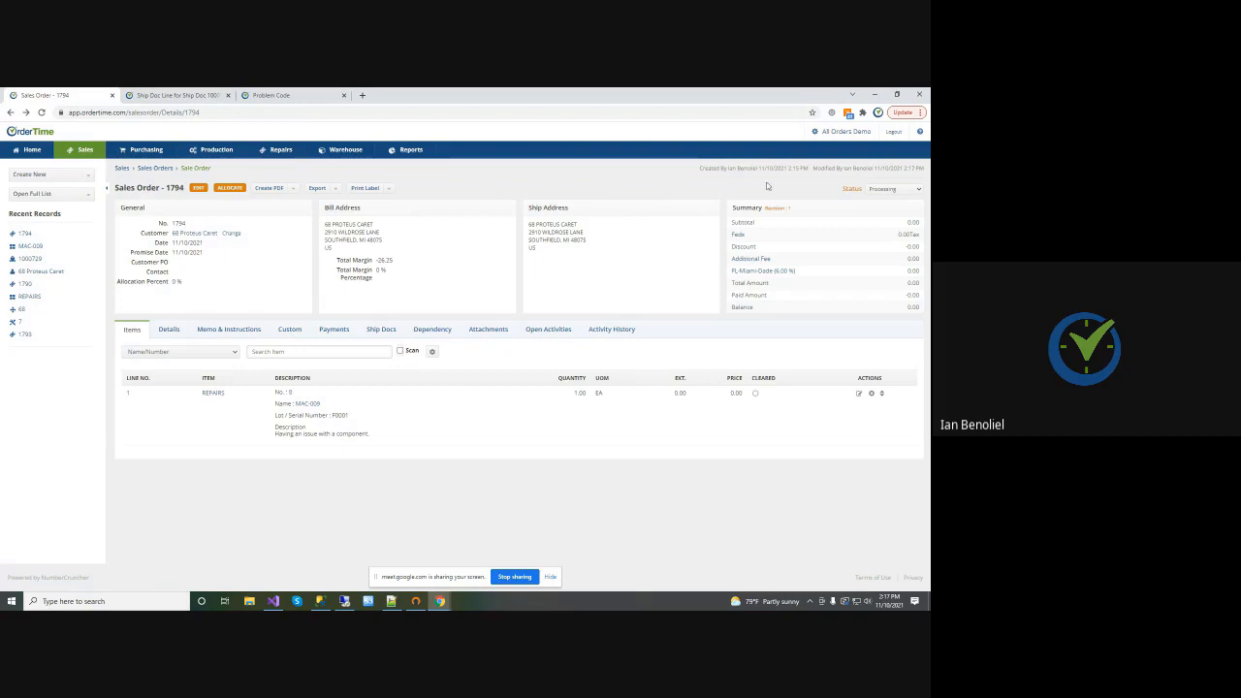
{"action": "left_click", "coordinate": [894, 190]}
{"action": "left_click", "coordinate": [894, 190]}
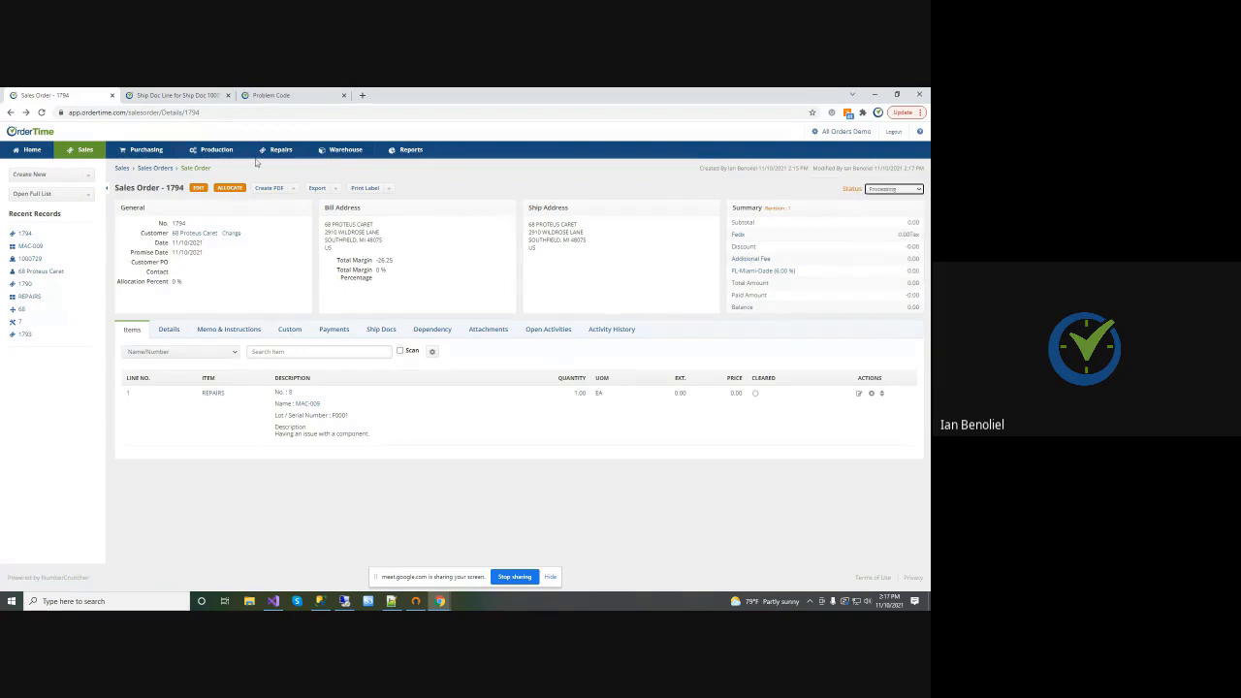
{"action": "left_click", "coordinate": [11, 114]}
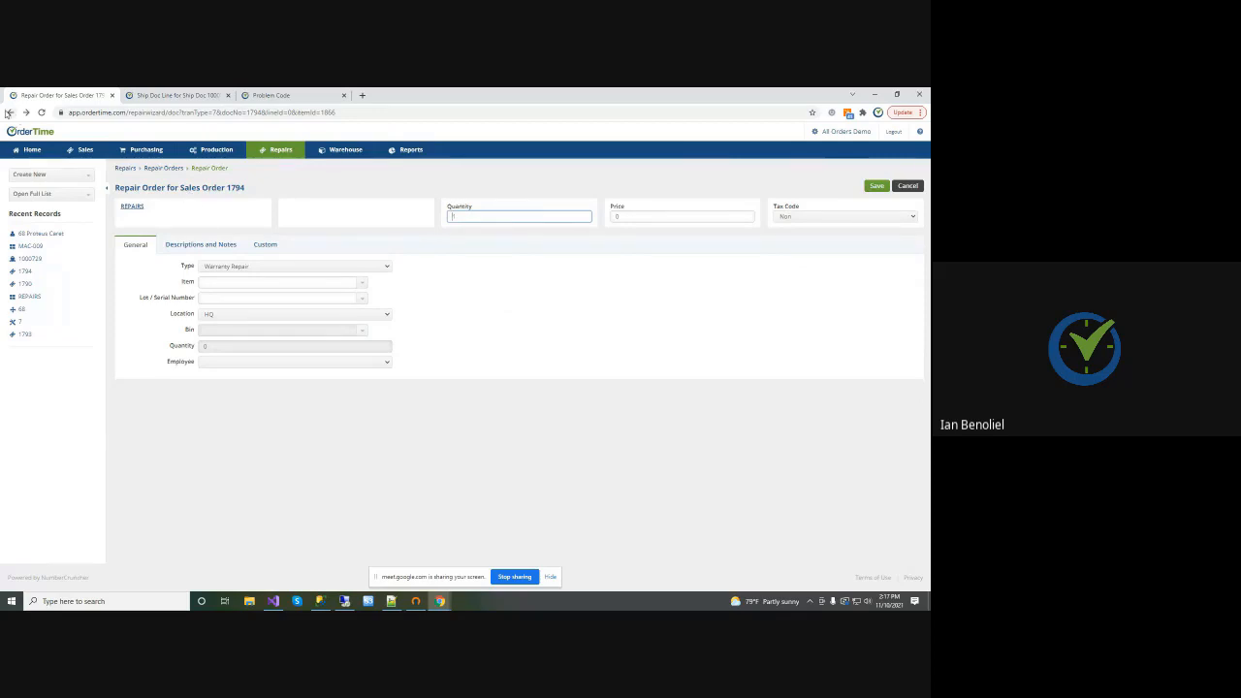
{"action": "left_click", "coordinate": [9, 113]}
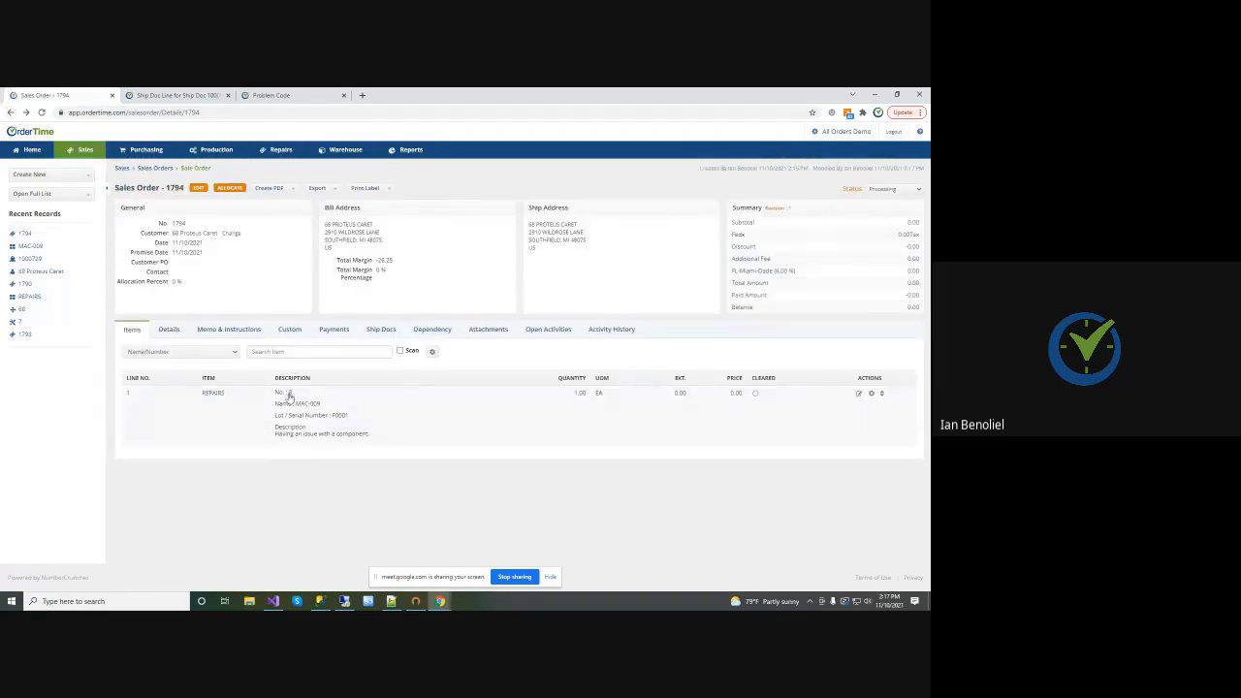
{"action": "left_click", "coordinate": [288, 395]}
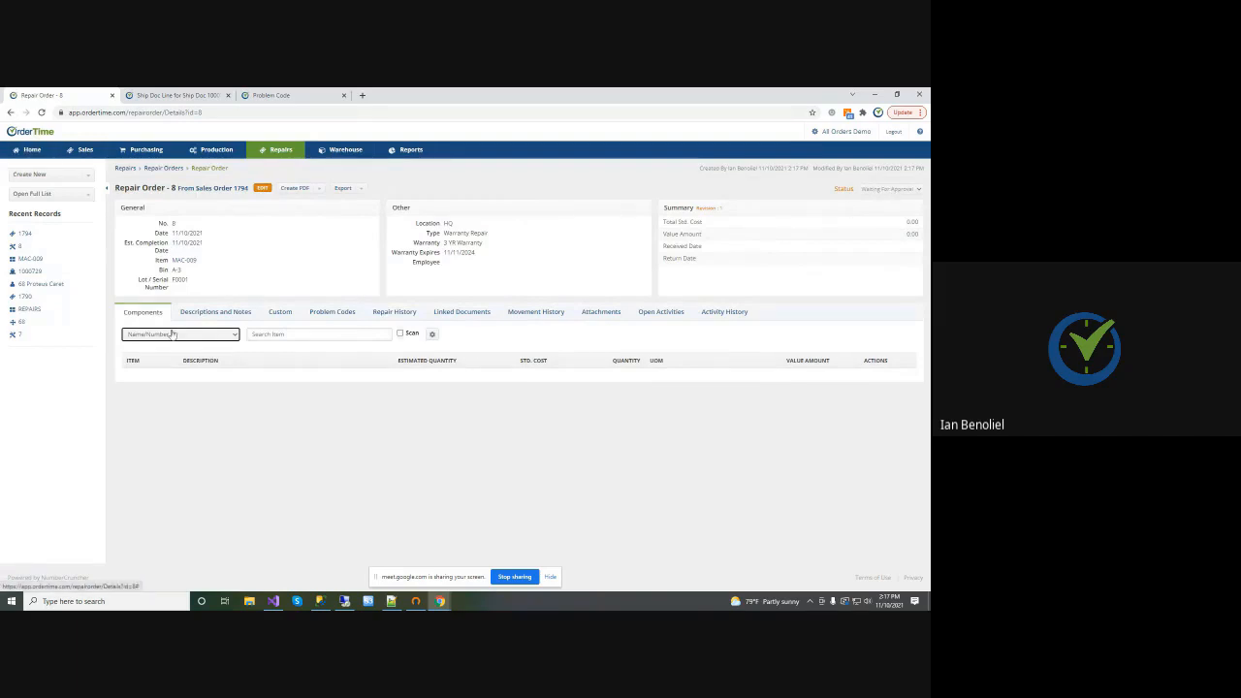
{"action": "left_click", "coordinate": [214, 189]}
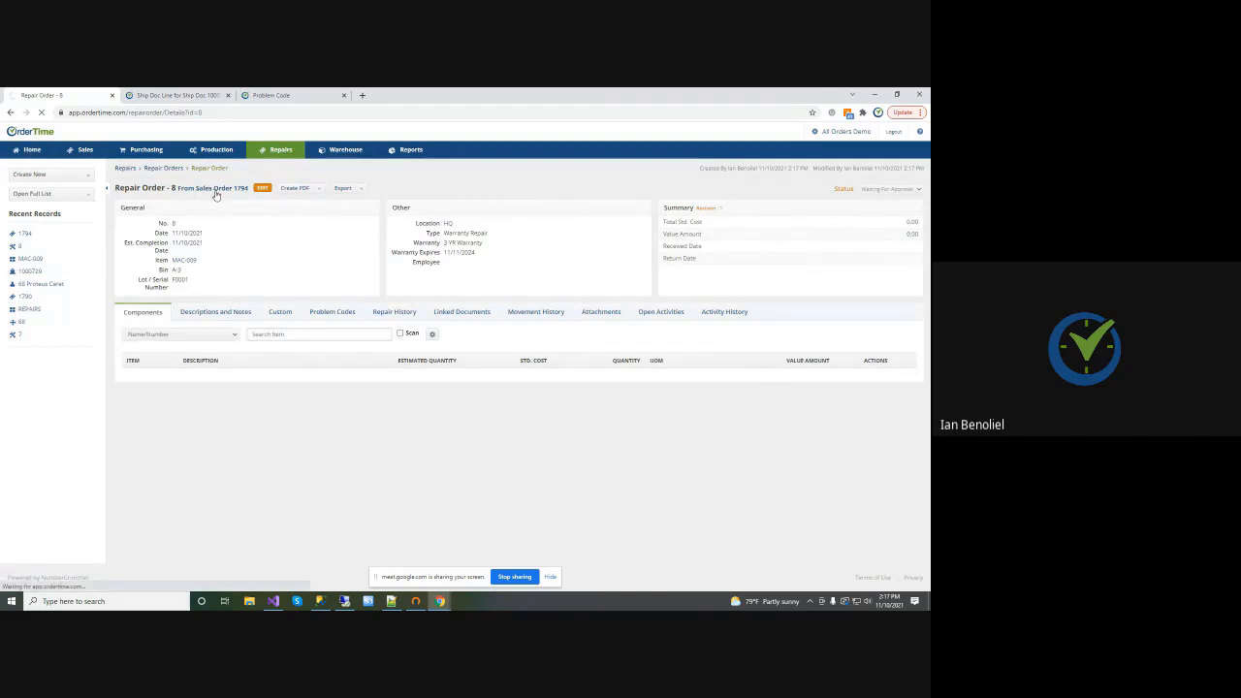
{"action": "left_click", "coordinate": [885, 191]}
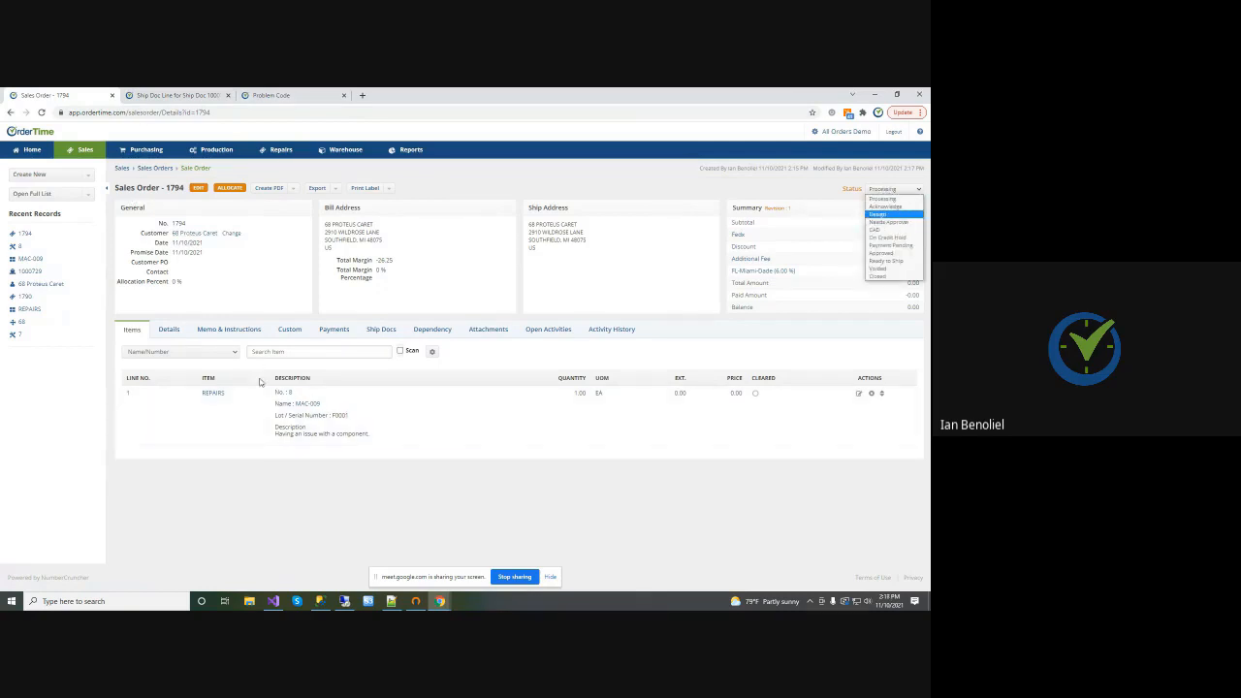
Open the repair order from the sales order's repair line and add component 02-4111 to it
{"action": "left_click", "coordinate": [291, 391]}
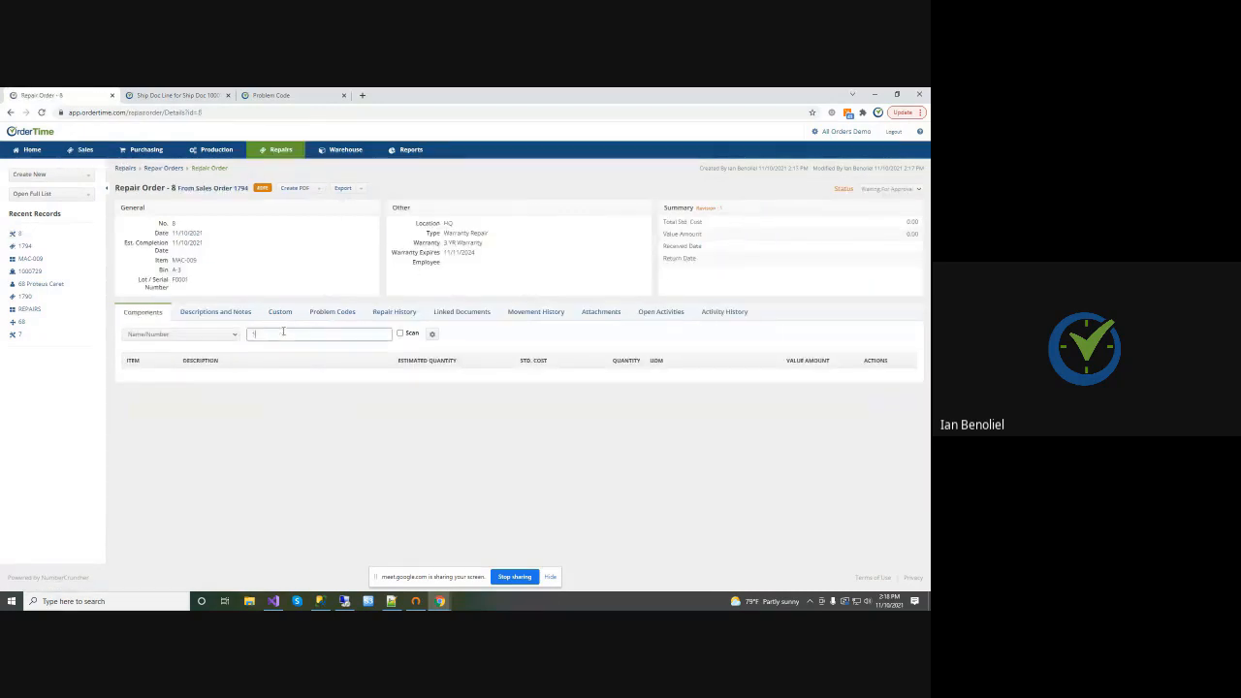
{"action": "type", "text": "111"}
{"action": "left_click", "coordinate": [275, 350]}
{"action": "left_click", "coordinate": [367, 335]}
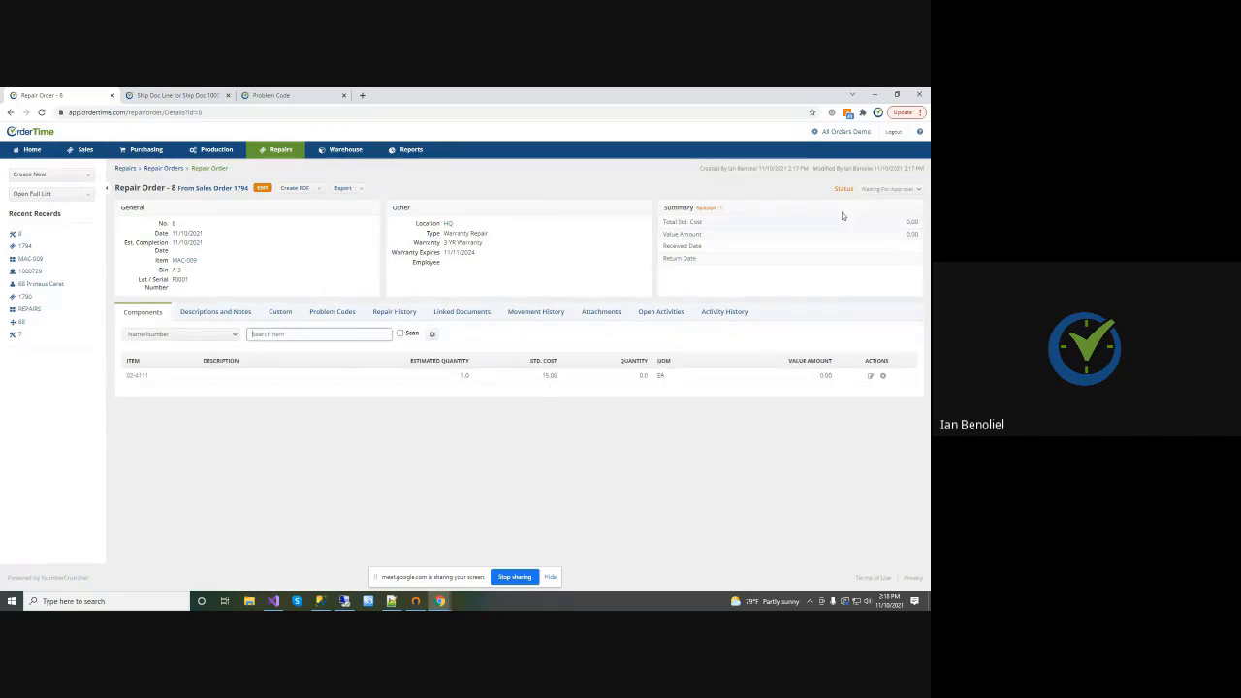
{"action": "left_click", "coordinate": [269, 334]}
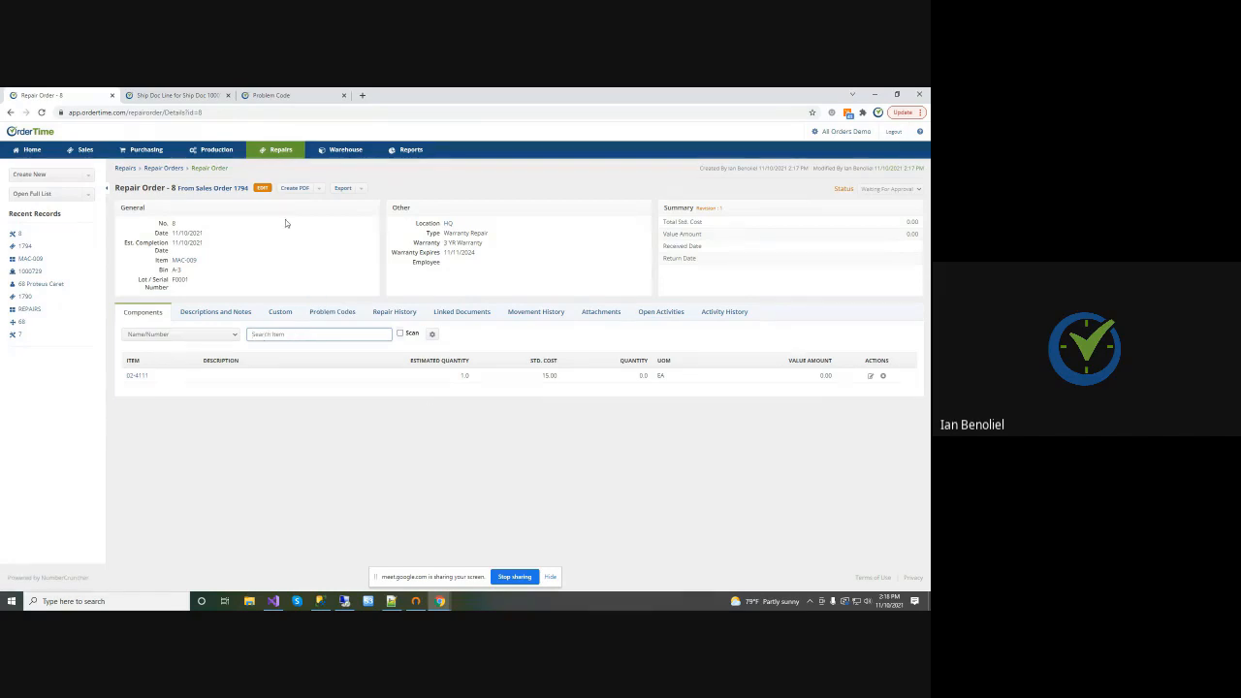
Return to the linked sales order and change its status to Approved
{"action": "left_click", "coordinate": [215, 188]}
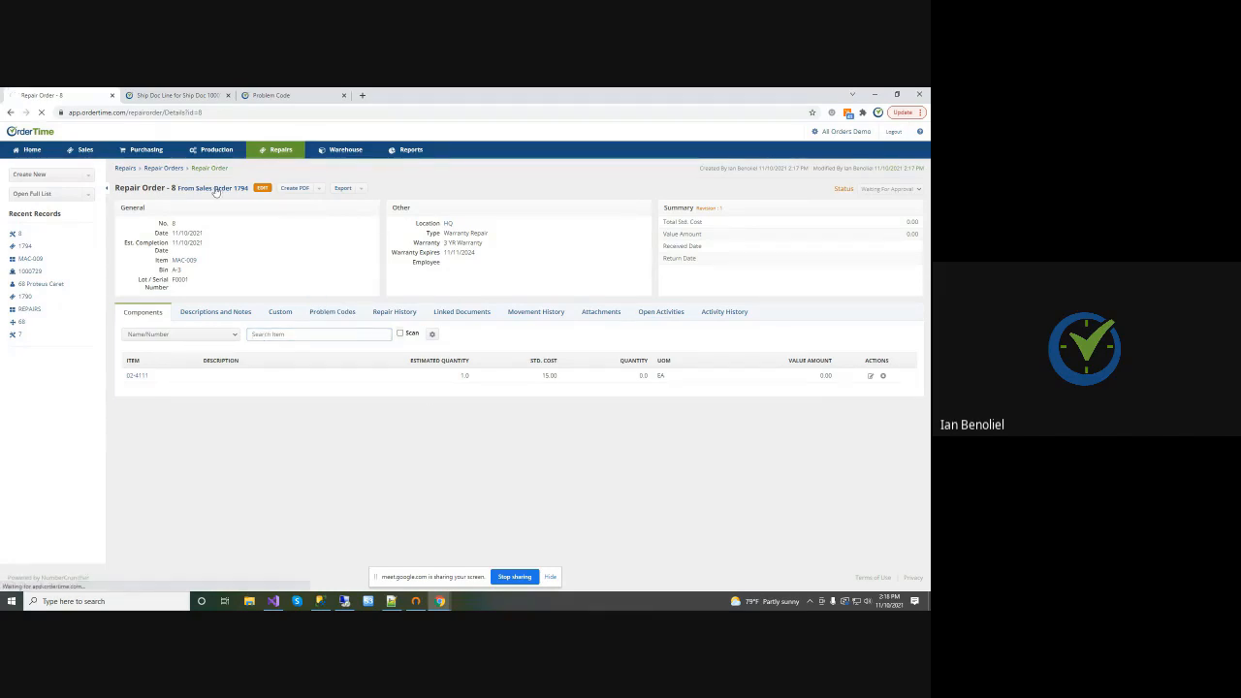
{"action": "left_click", "coordinate": [902, 190]}
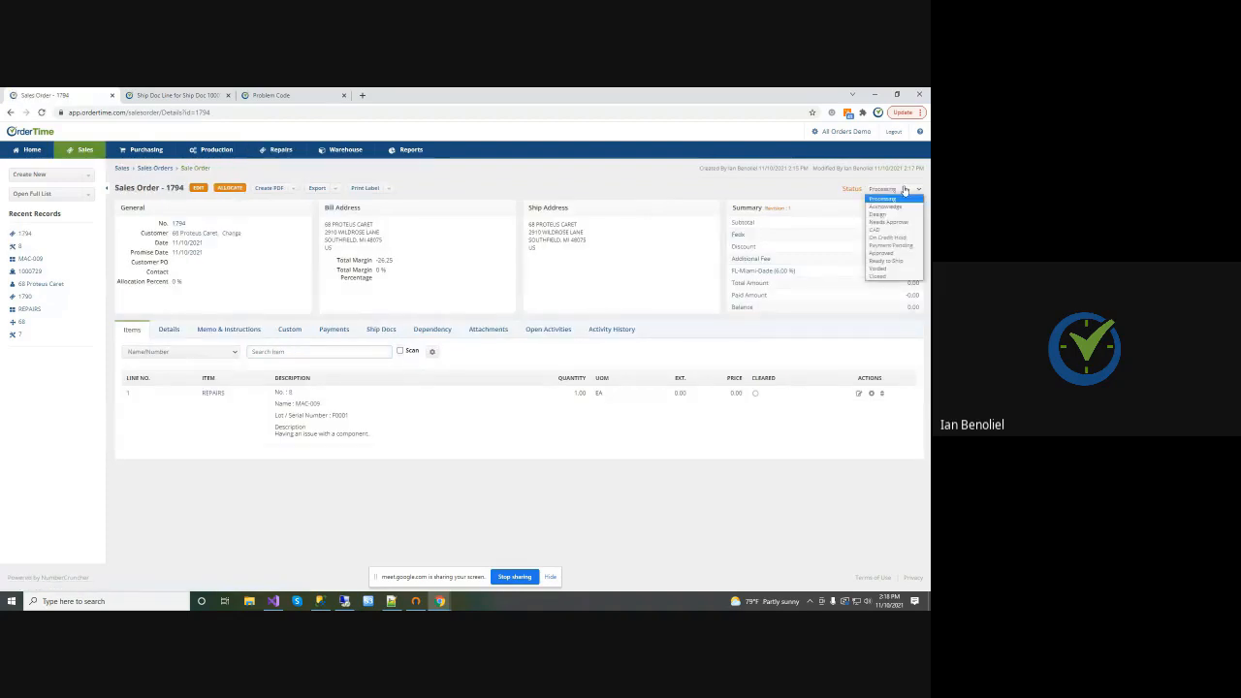
{"action": "left_click", "coordinate": [895, 253]}
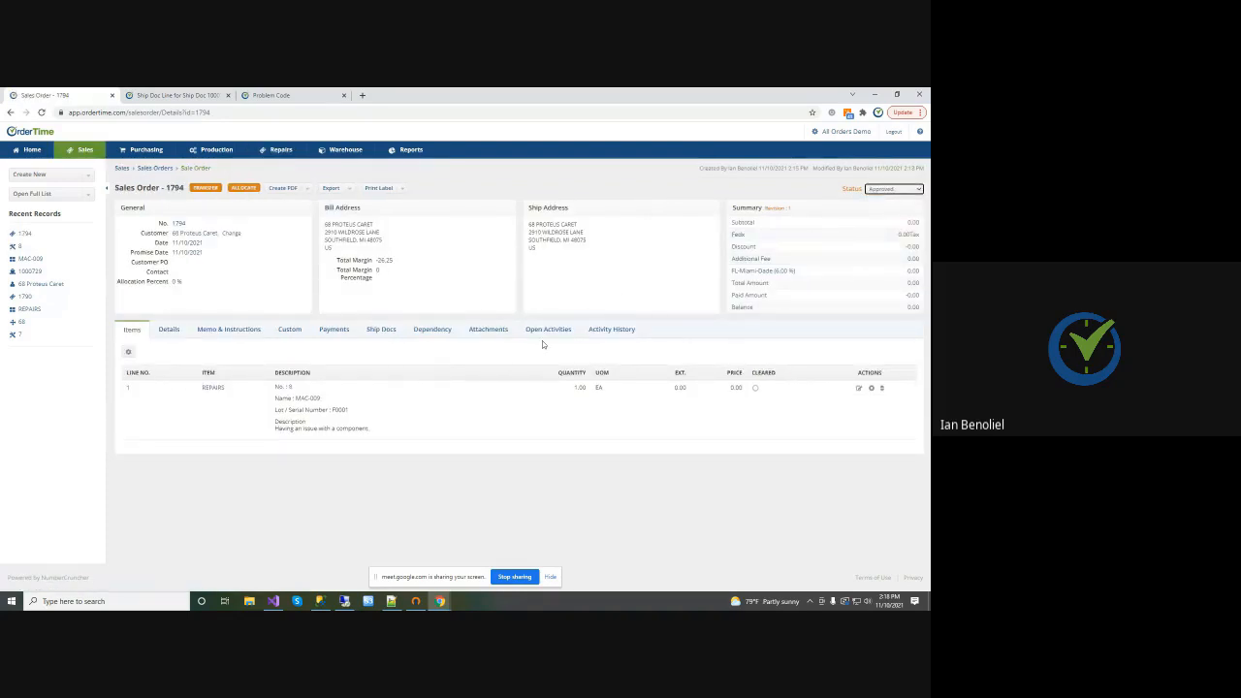
Open the full list of repair orders and add the Customer column to it
{"action": "left_click", "coordinate": [91, 196]}
{"action": "left_click_drag", "start_coordinate": [90, 216], "coordinate": [99, 274]}
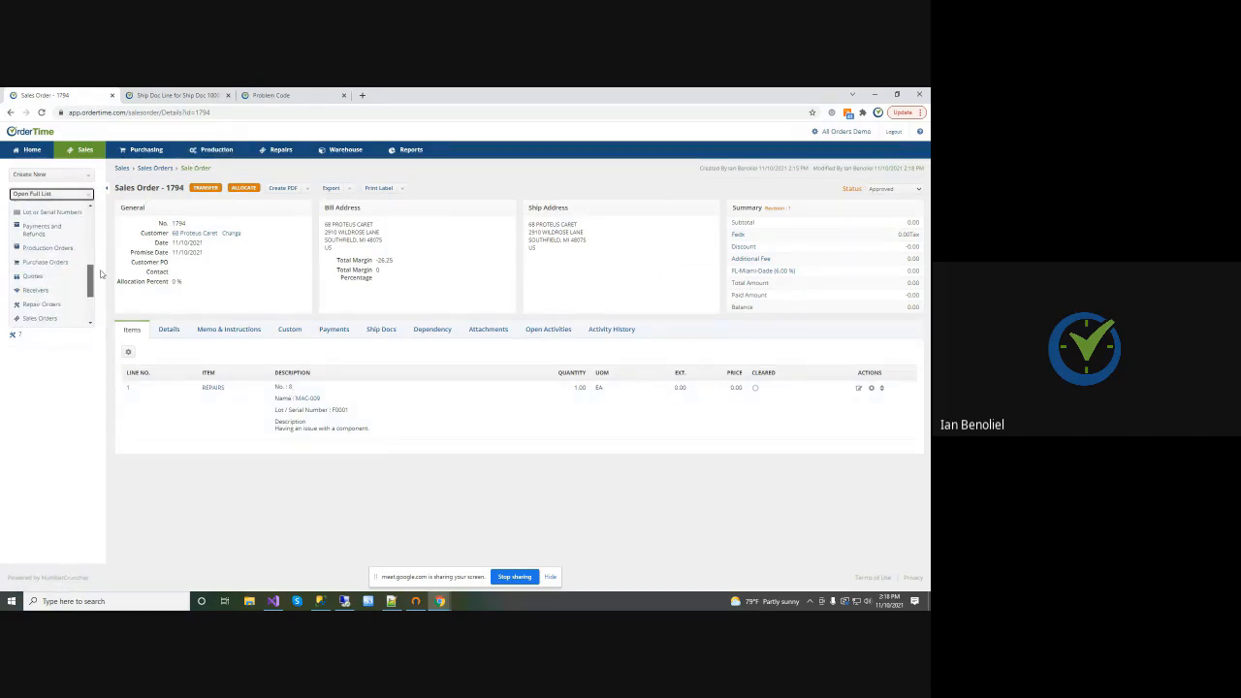
{"action": "left_click", "coordinate": [42, 305]}
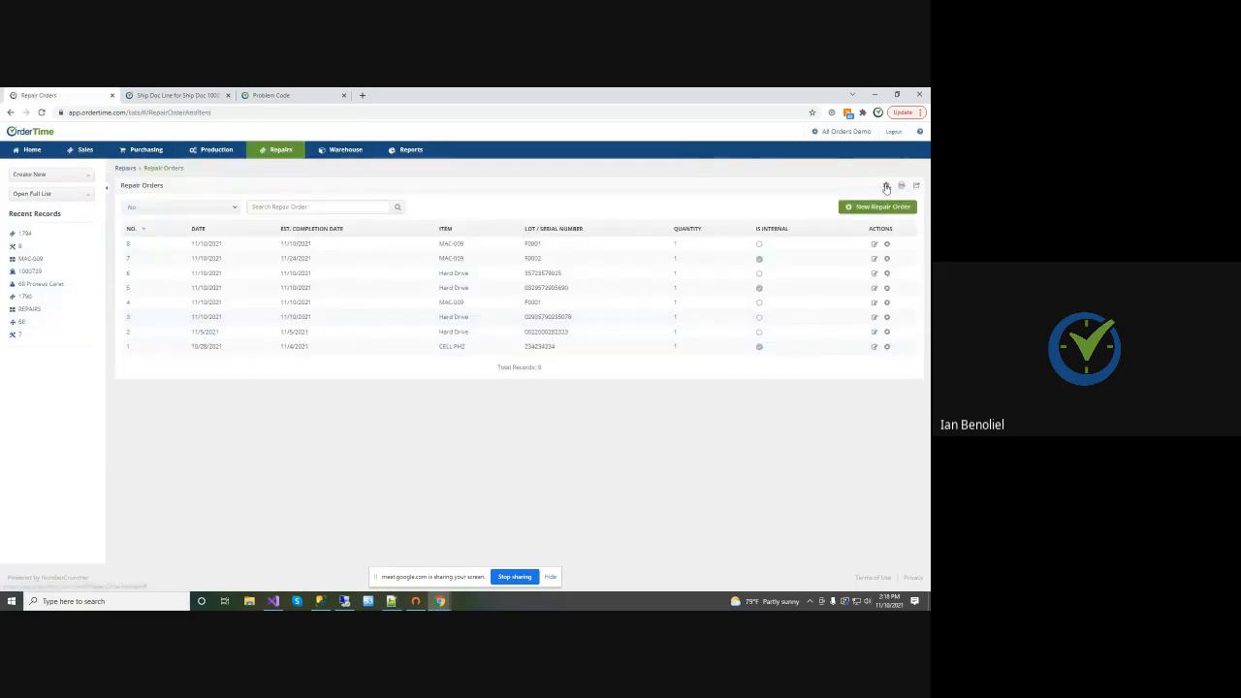
{"action": "left_click", "coordinate": [885, 187]}
{"action": "left_click", "coordinate": [316, 307]}
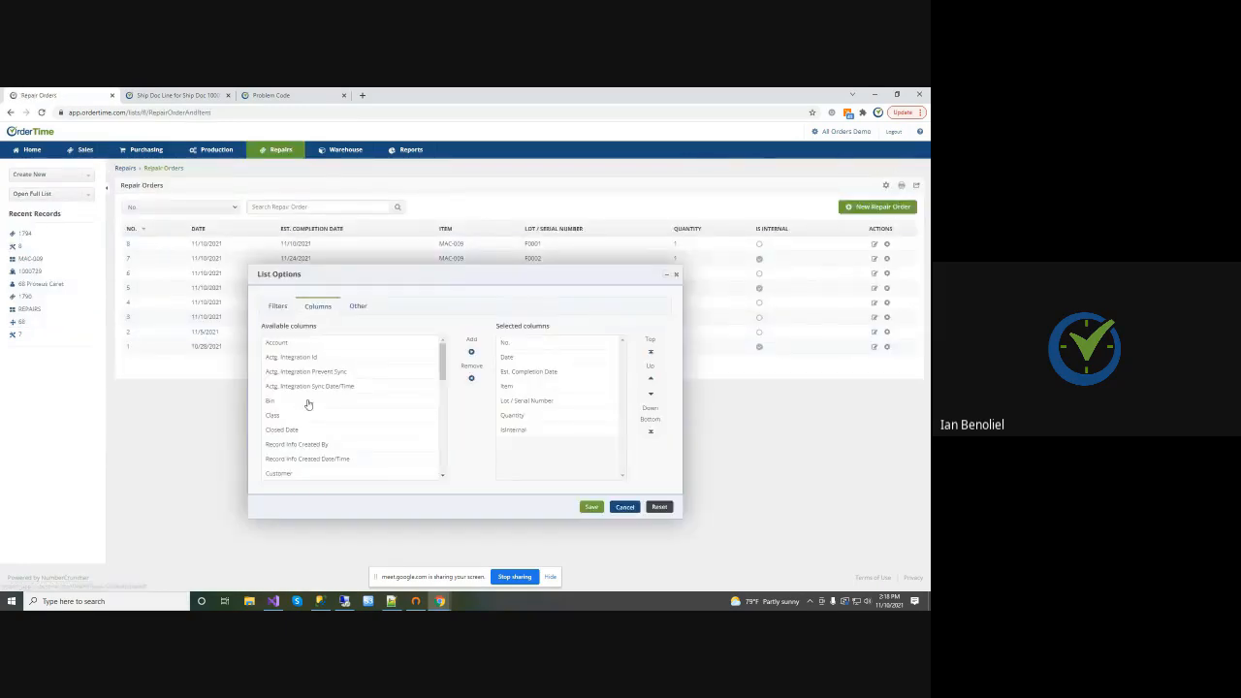
{"action": "left_click", "coordinate": [306, 472]}
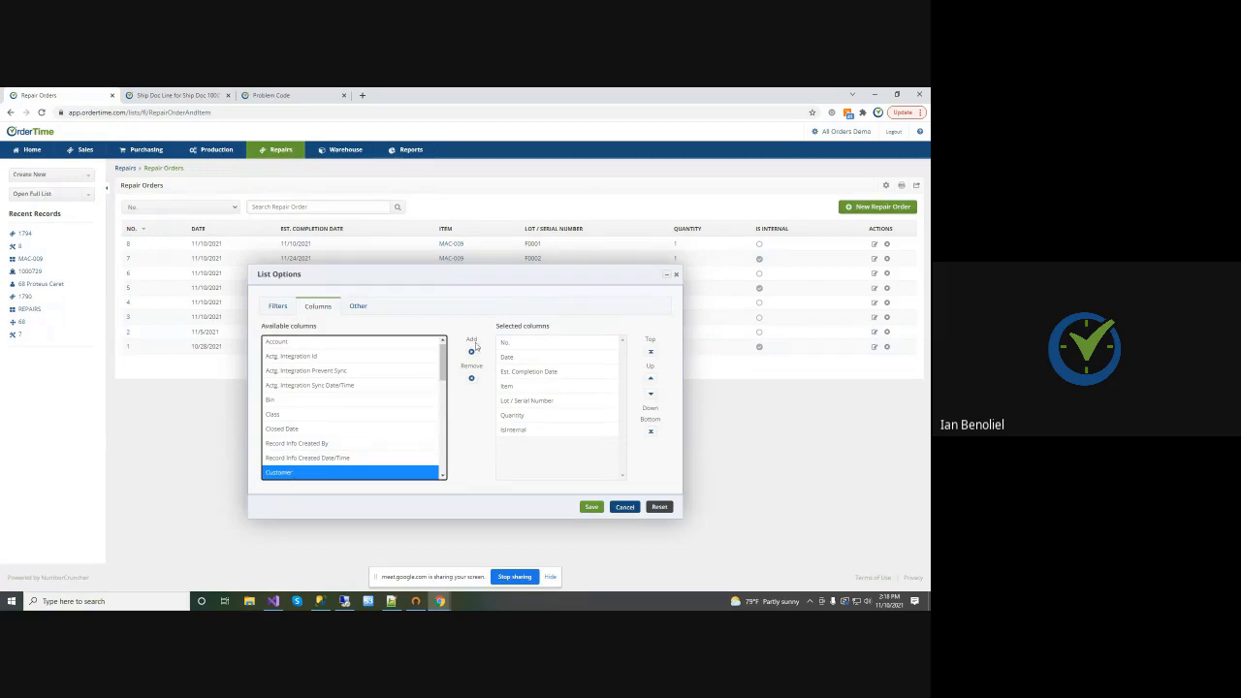
{"action": "left_click", "coordinate": [471, 351]}
{"action": "left_click", "coordinate": [590, 507]}
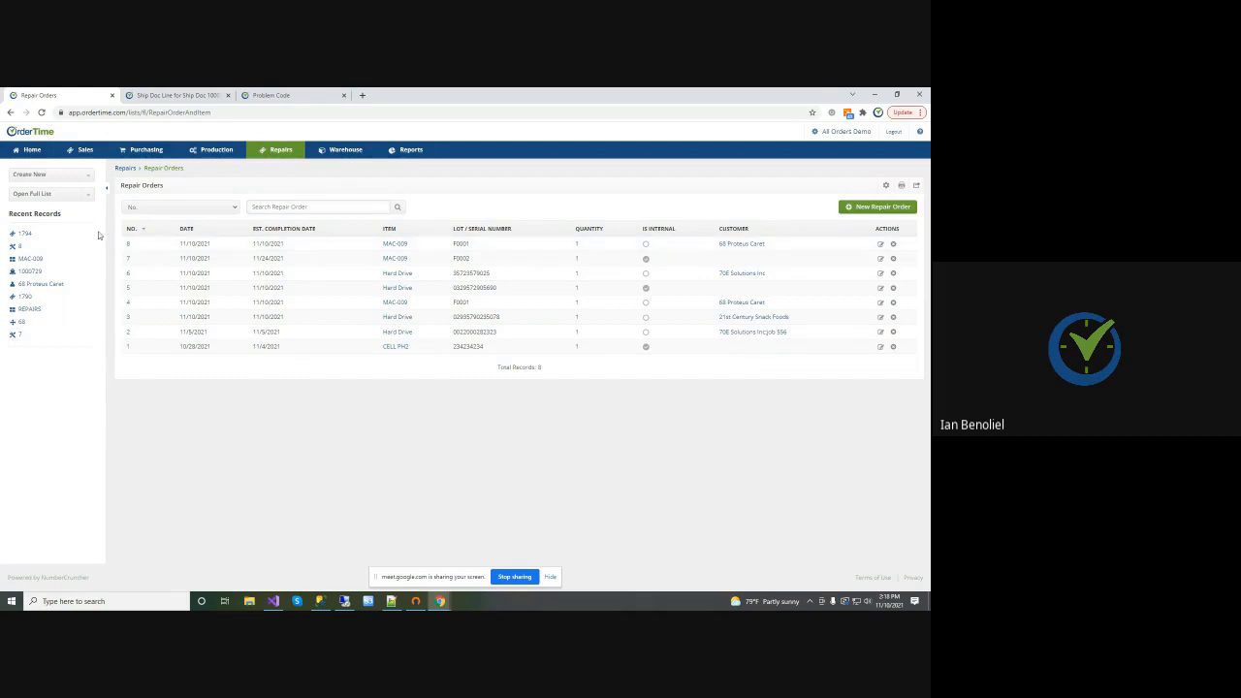
Open the newest 68 Proteus Caret repair order from the list and view its repair history
{"action": "left_click", "coordinate": [128, 246]}
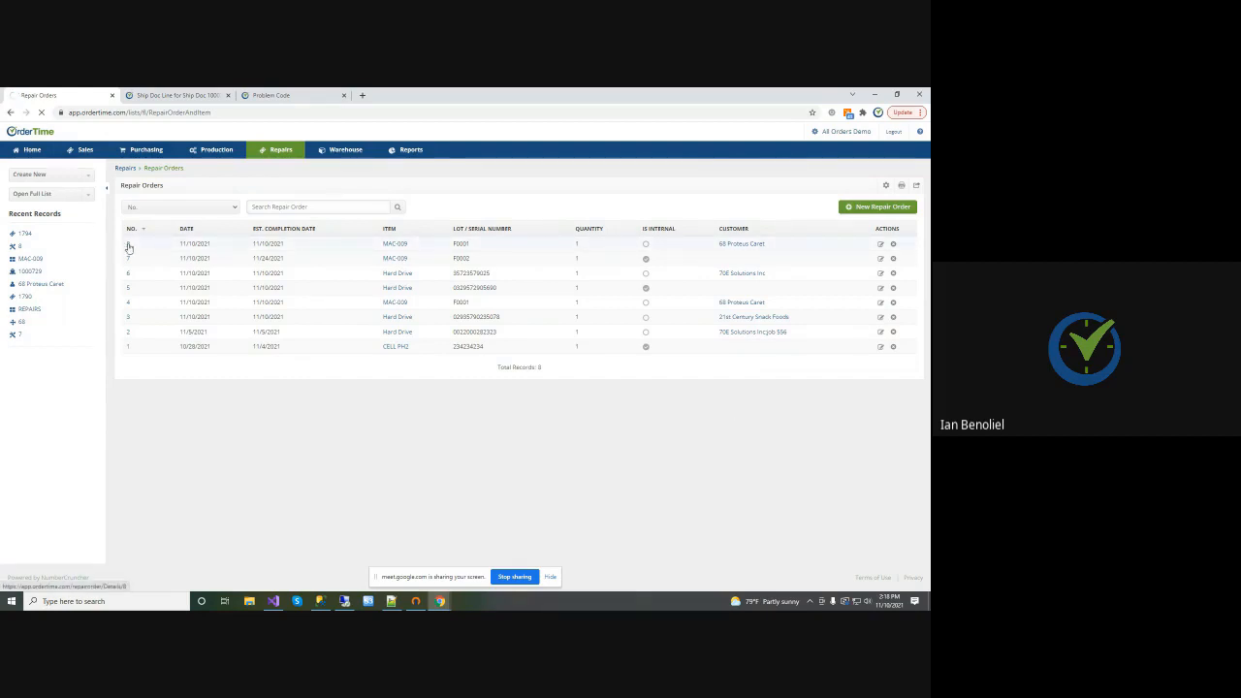
{"action": "left_click", "coordinate": [395, 312]}
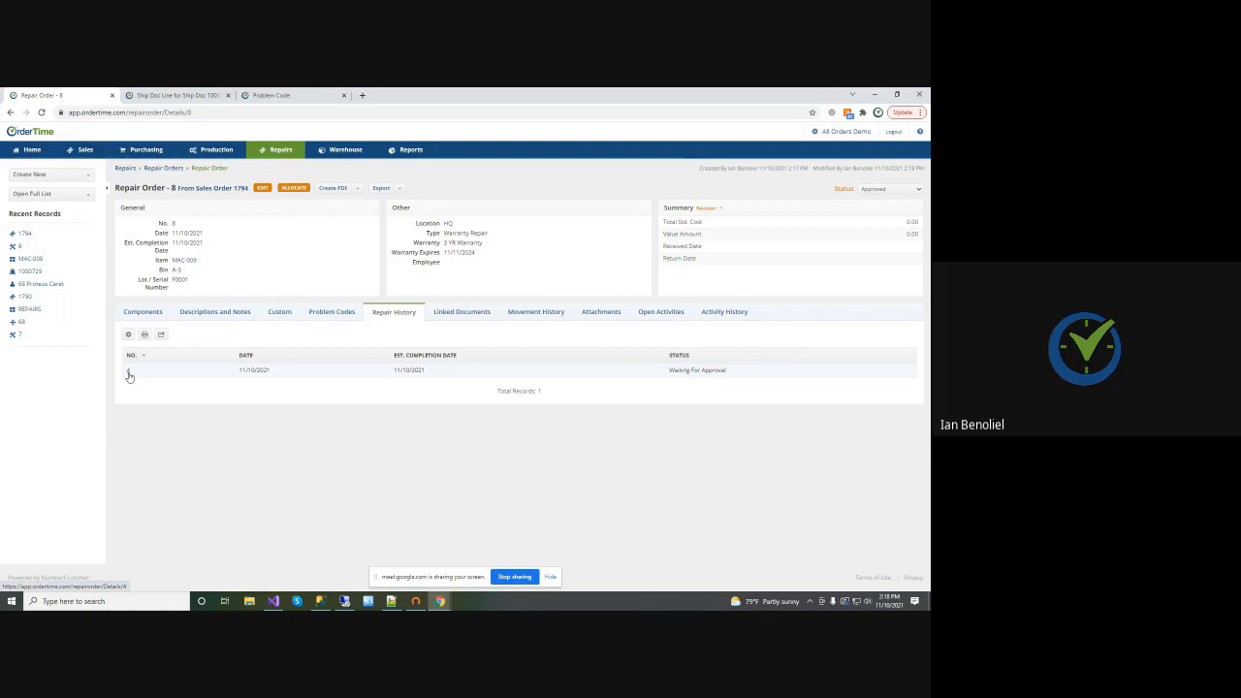
Open the earlier repair order listed in the repair history, check its components, and return to the repair orders list
{"action": "left_click", "coordinate": [129, 374]}
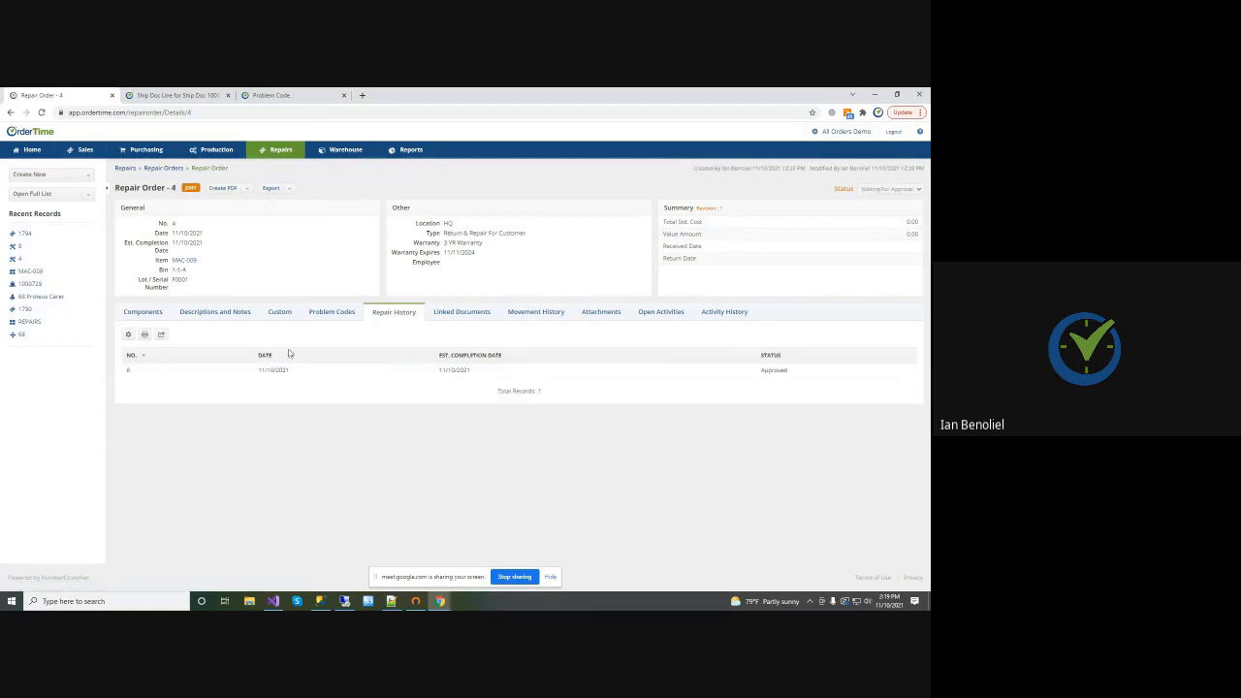
{"action": "left_click", "coordinate": [140, 312]}
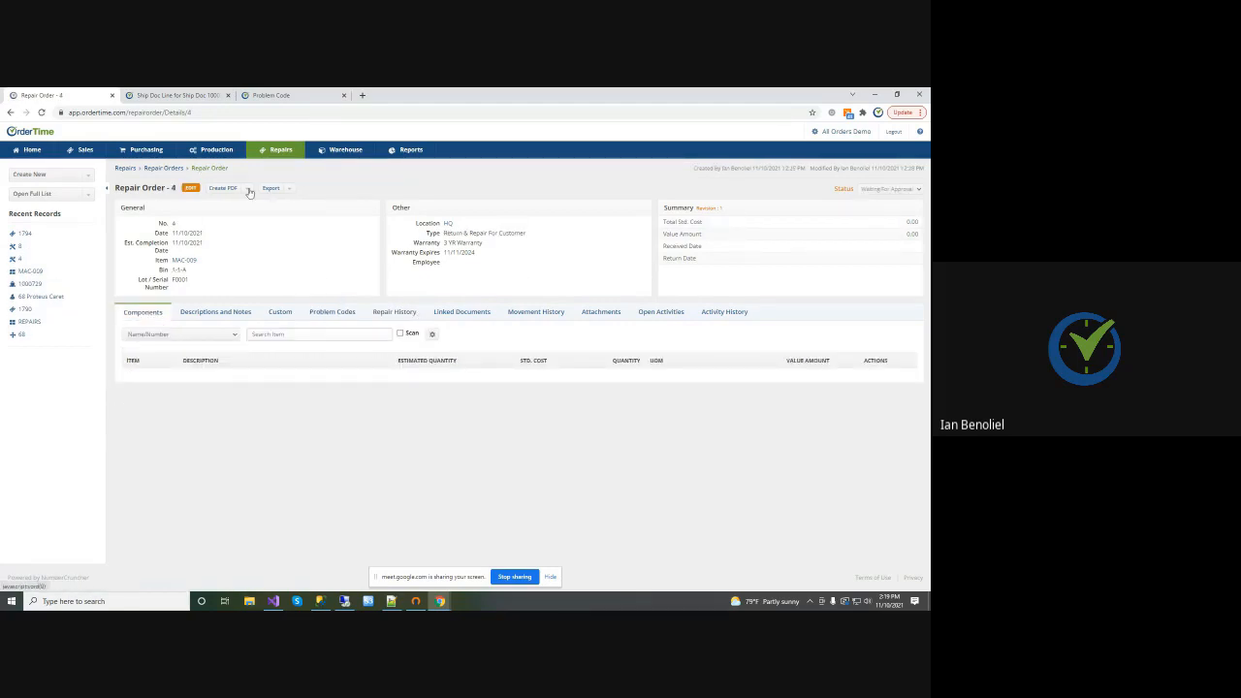
{"action": "left_click", "coordinate": [11, 113]}
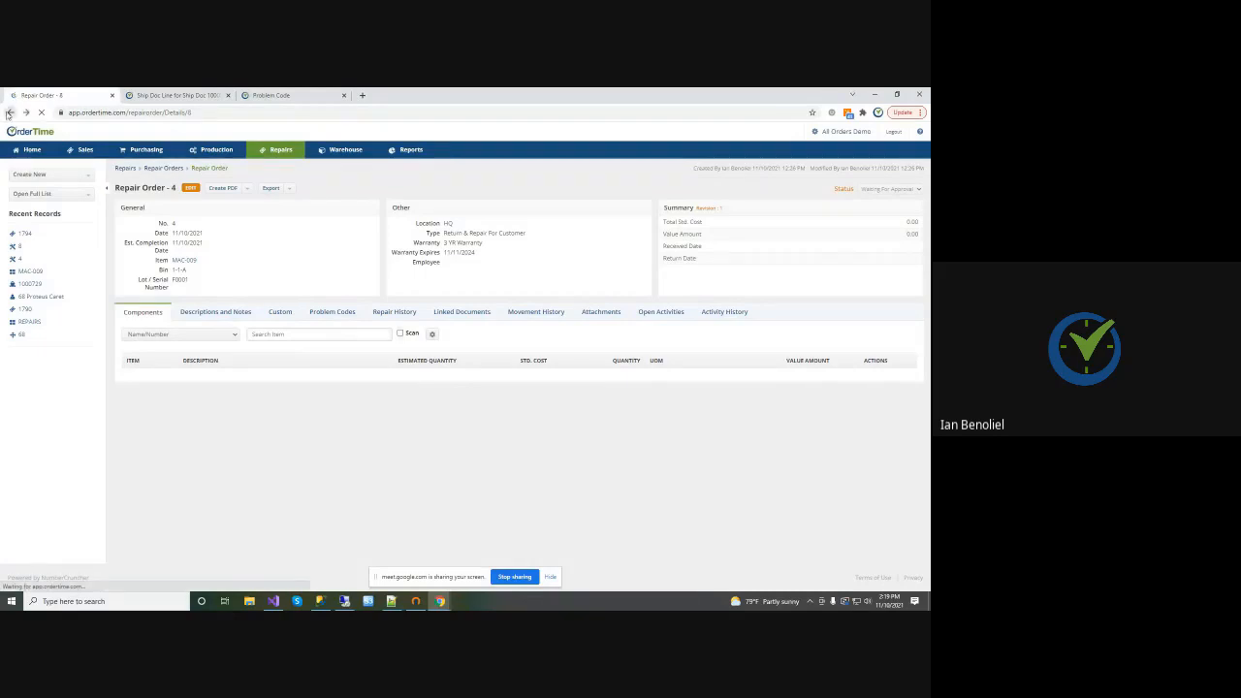
{"action": "left_click", "coordinate": [10, 113]}
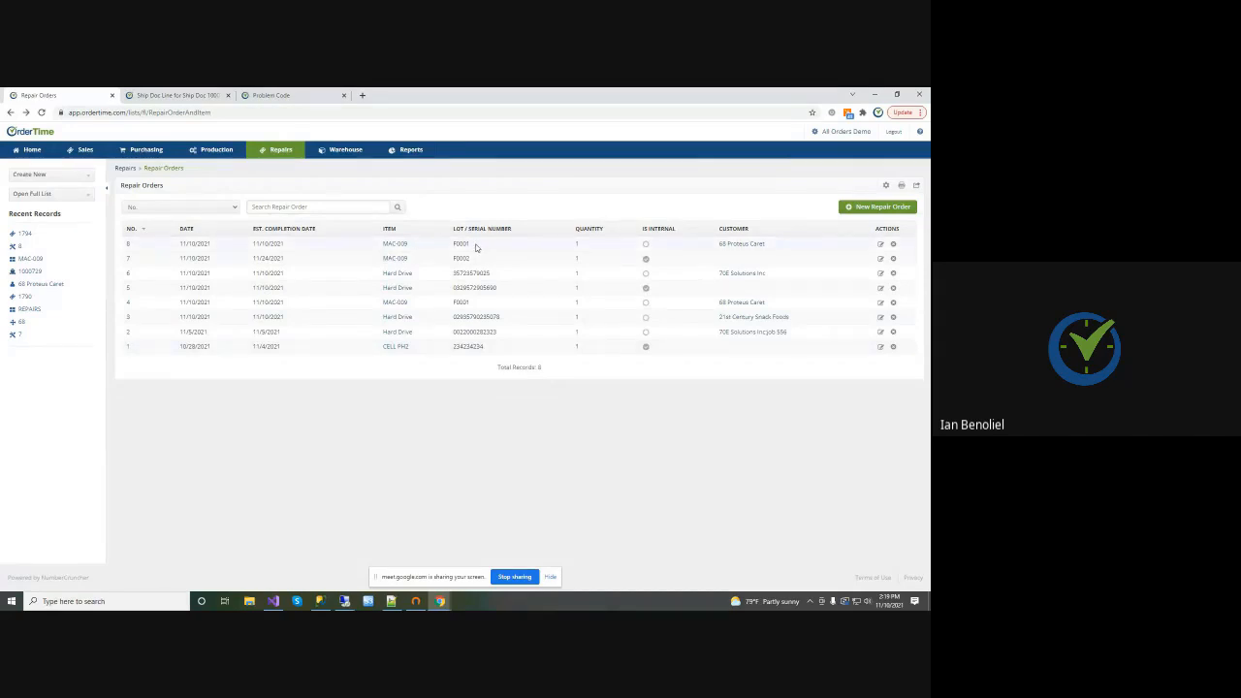
Open the newest 68 Proteus Caret repair order from the list, set its status to Received and check its received date
{"action": "left_click", "coordinate": [127, 246]}
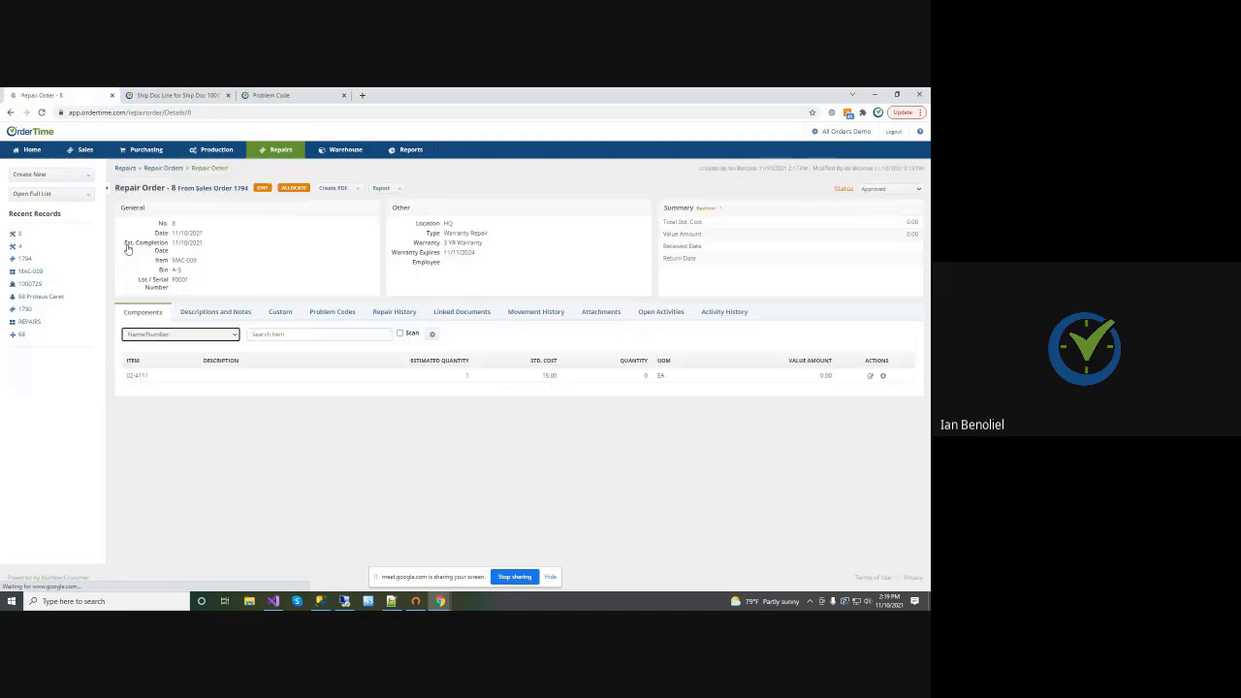
{"action": "left_click", "coordinate": [878, 190]}
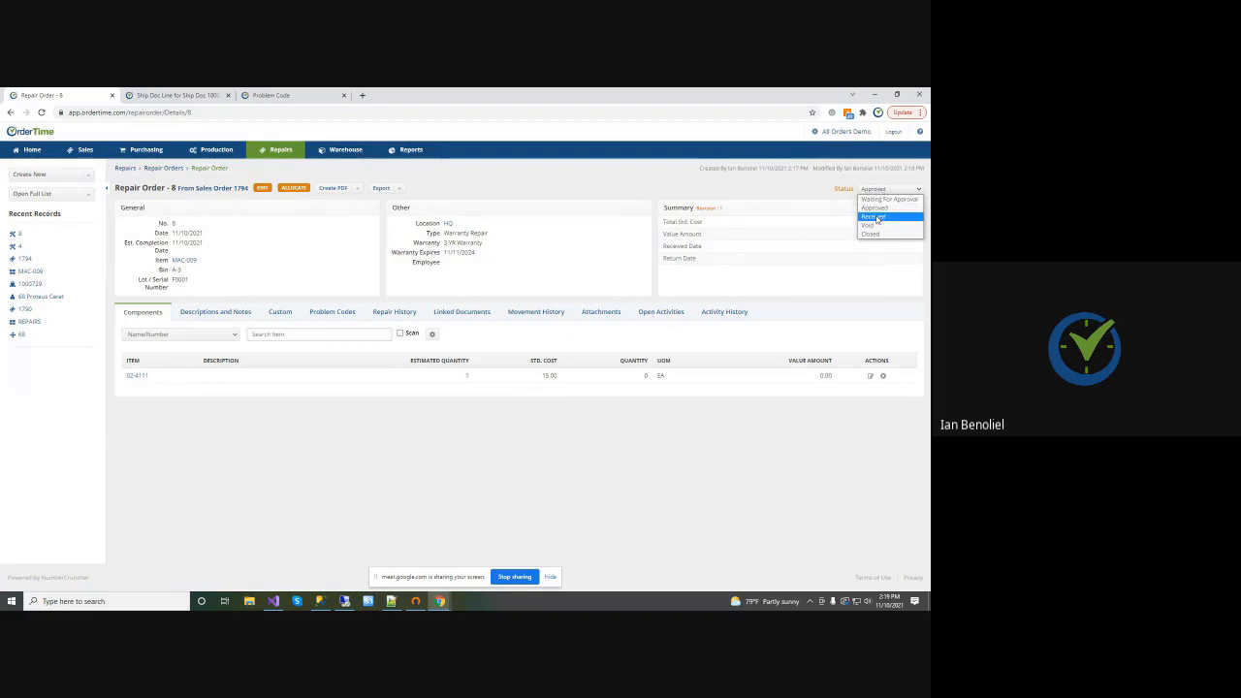
{"action": "left_click", "coordinate": [877, 219]}
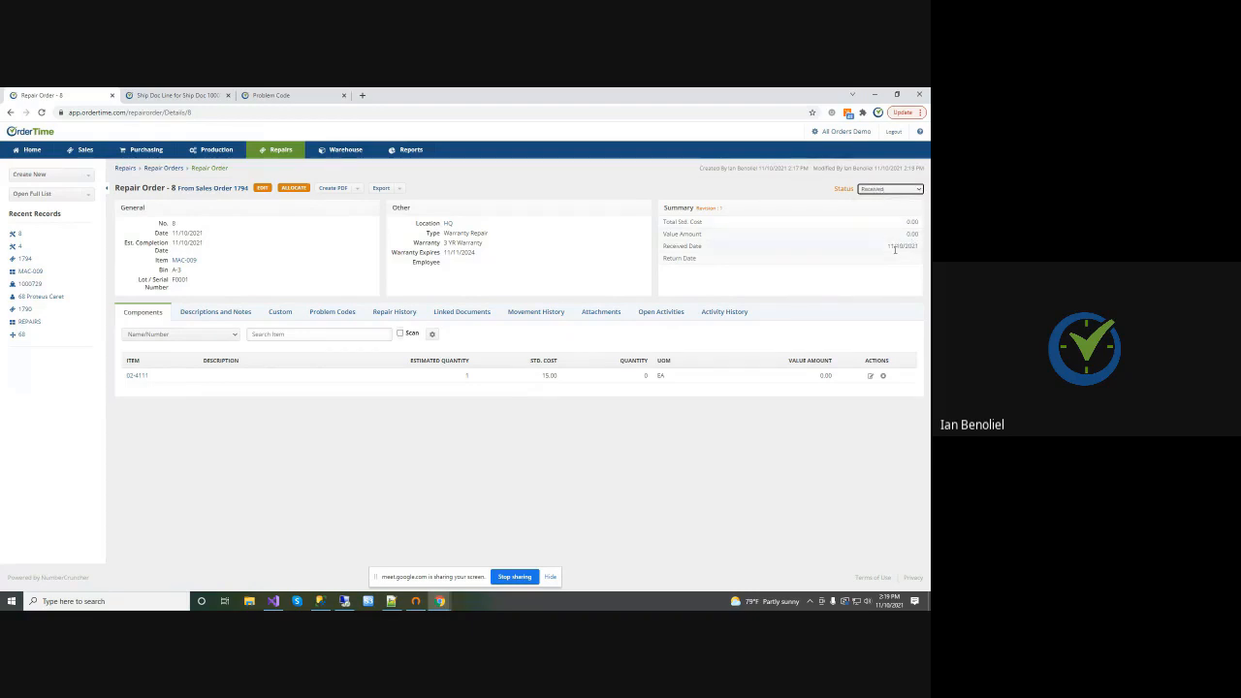
{"action": "left_click_drag", "start_coordinate": [888, 248], "coordinate": [916, 246]}
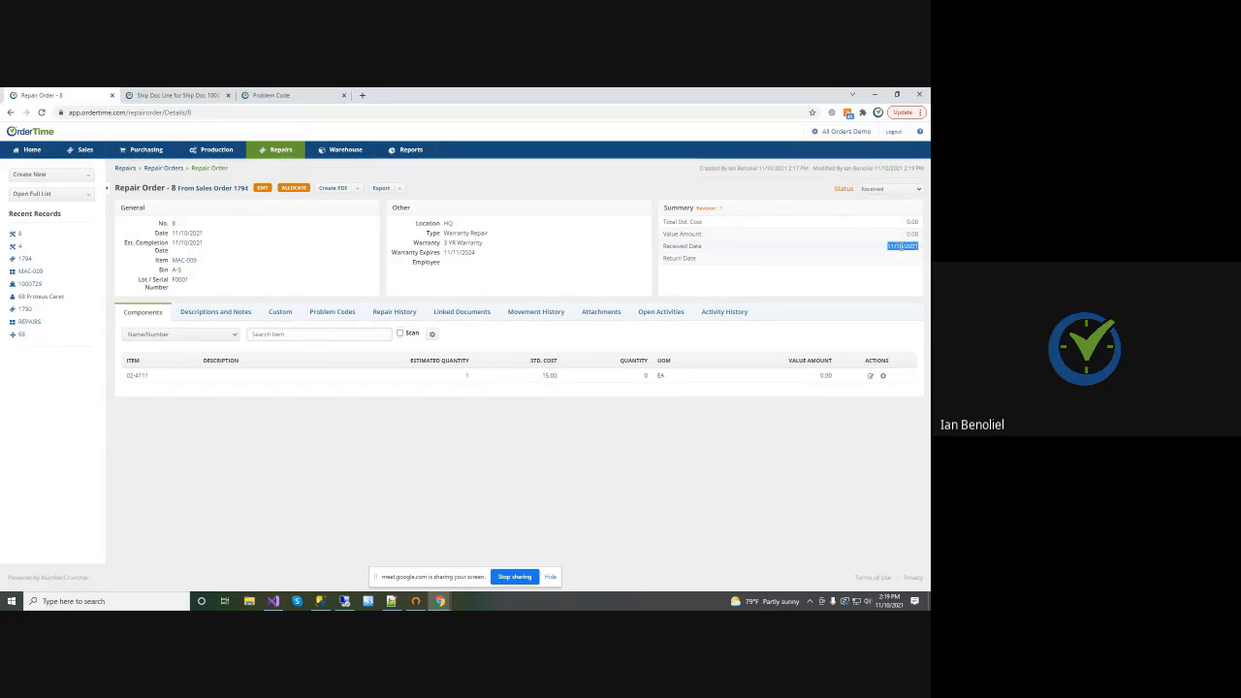
{"action": "left_click", "coordinate": [599, 230]}
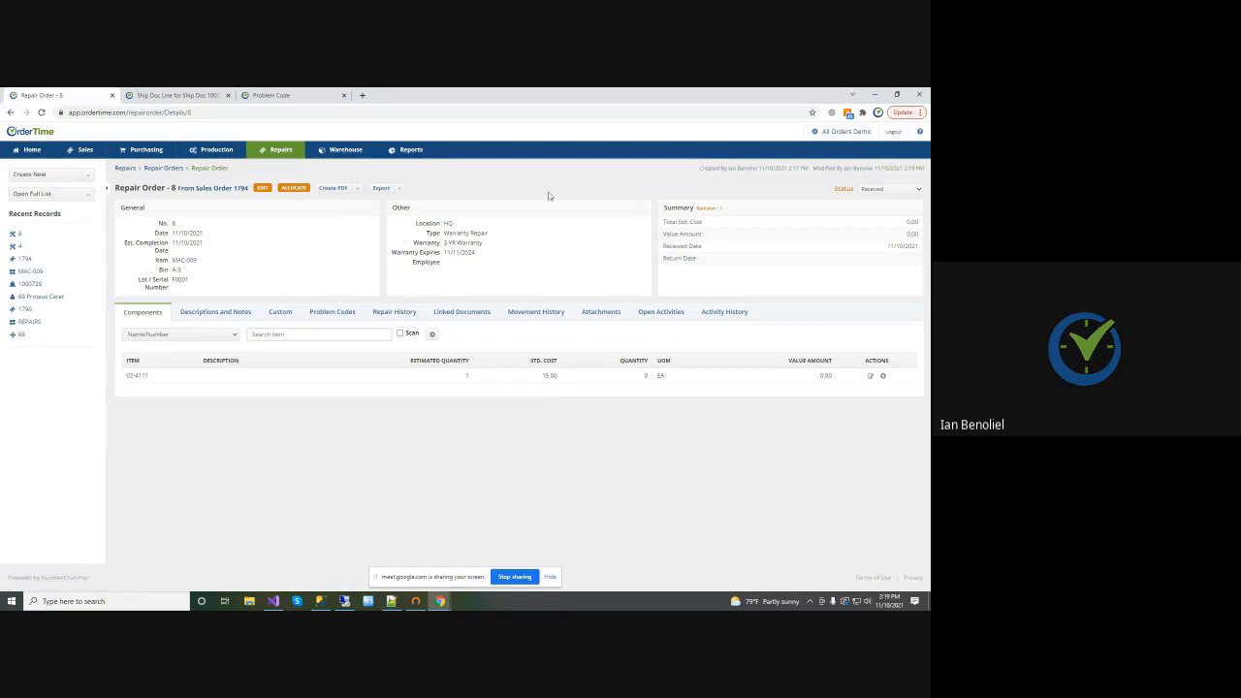
Create a ship doc from the repair order's linked sales order and set the ship doc's status to Shipped
{"action": "left_click", "coordinate": [209, 189]}
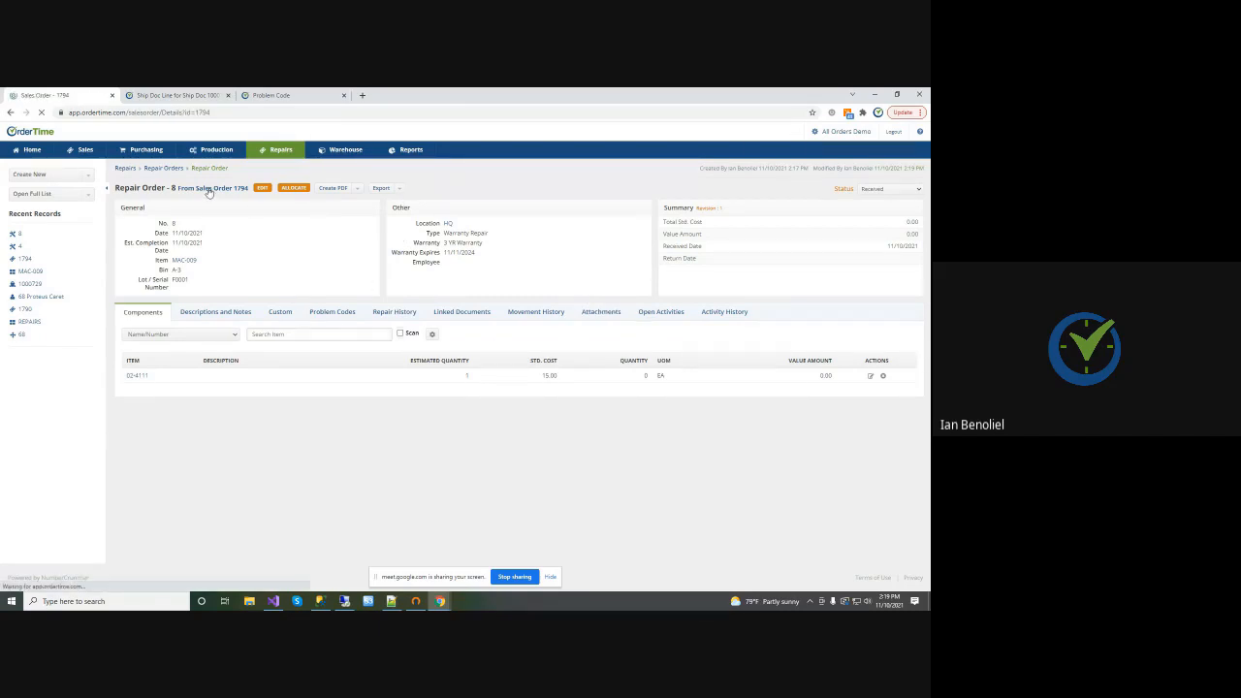
{"action": "left_click", "coordinate": [383, 330]}
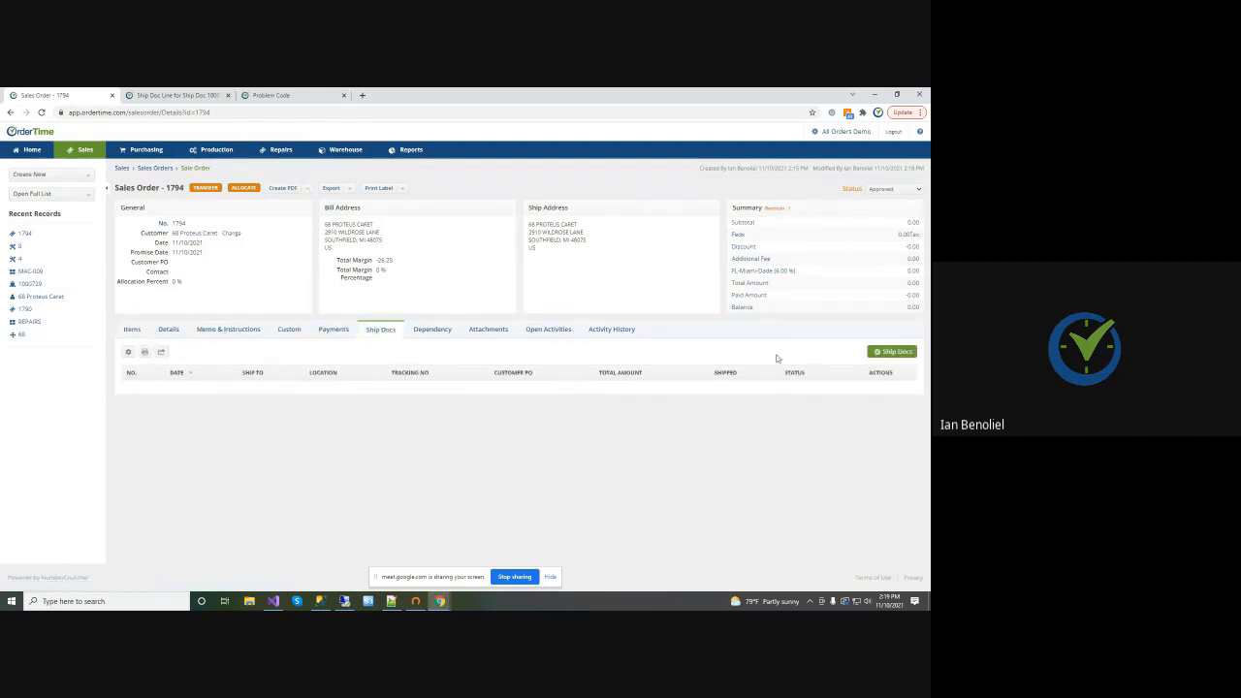
{"action": "left_click", "coordinate": [886, 353]}
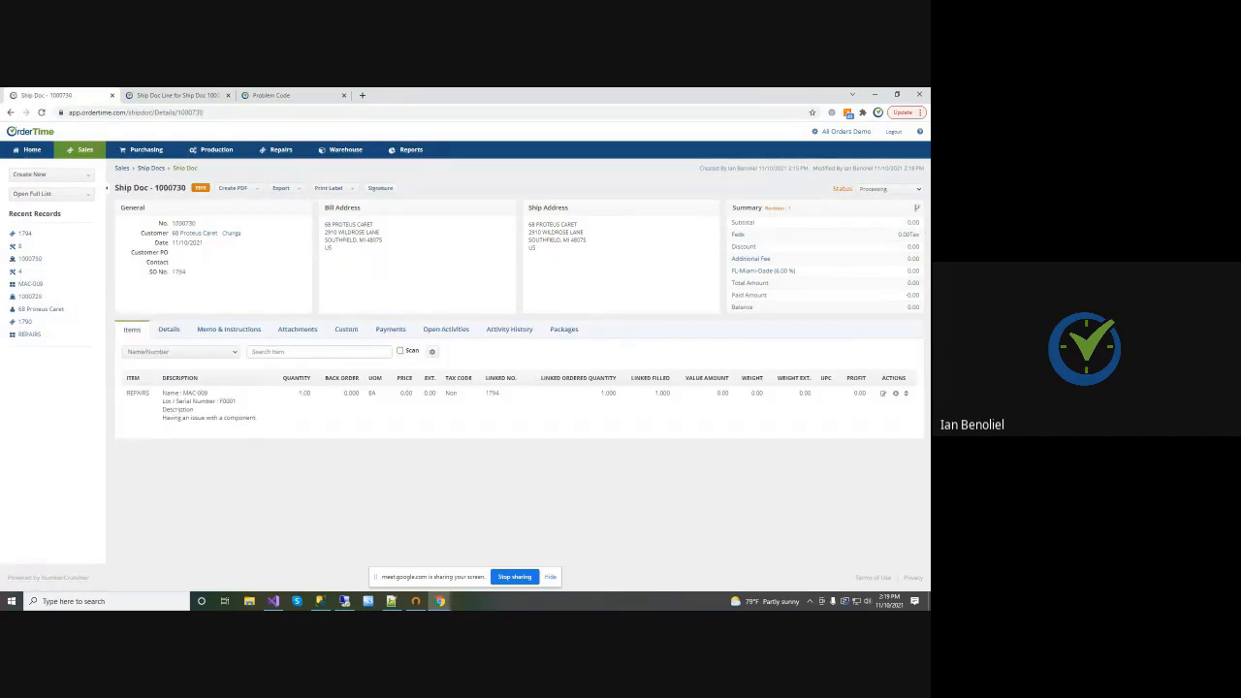
{"action": "left_click", "coordinate": [878, 189]}
{"action": "left_click", "coordinate": [868, 272]}
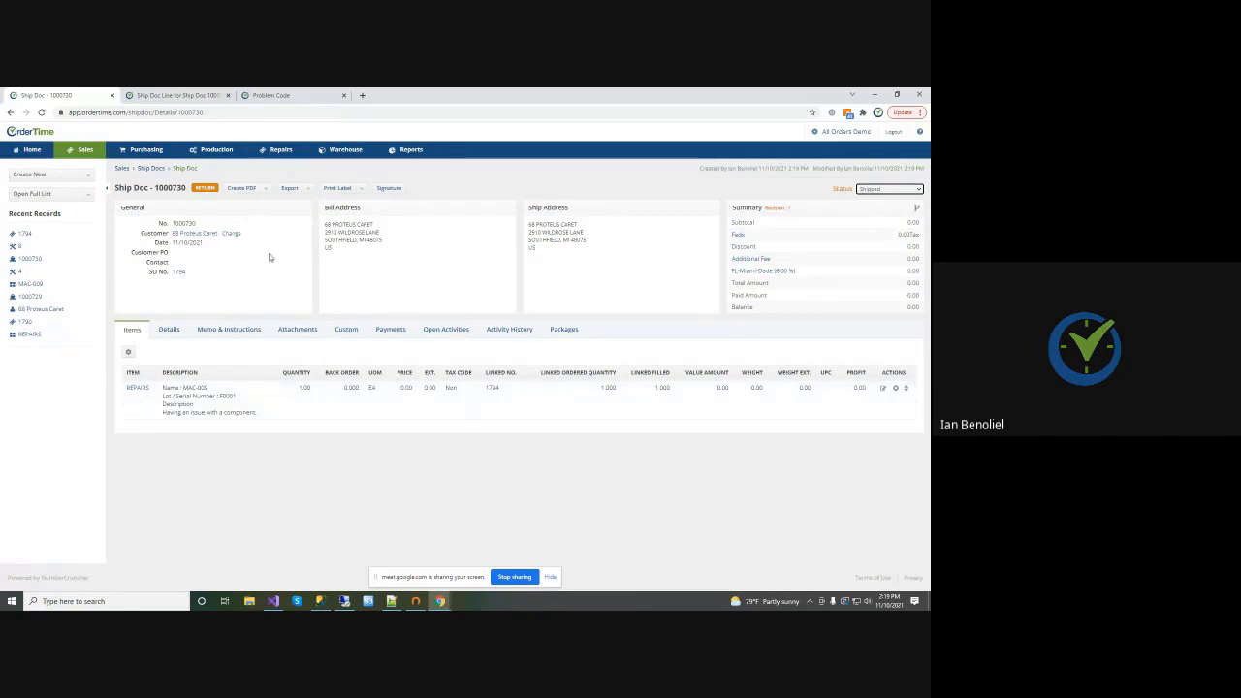
Return to the sales order from the ship doc and open the repair order linked in its item line
{"action": "left_click", "coordinate": [175, 275]}
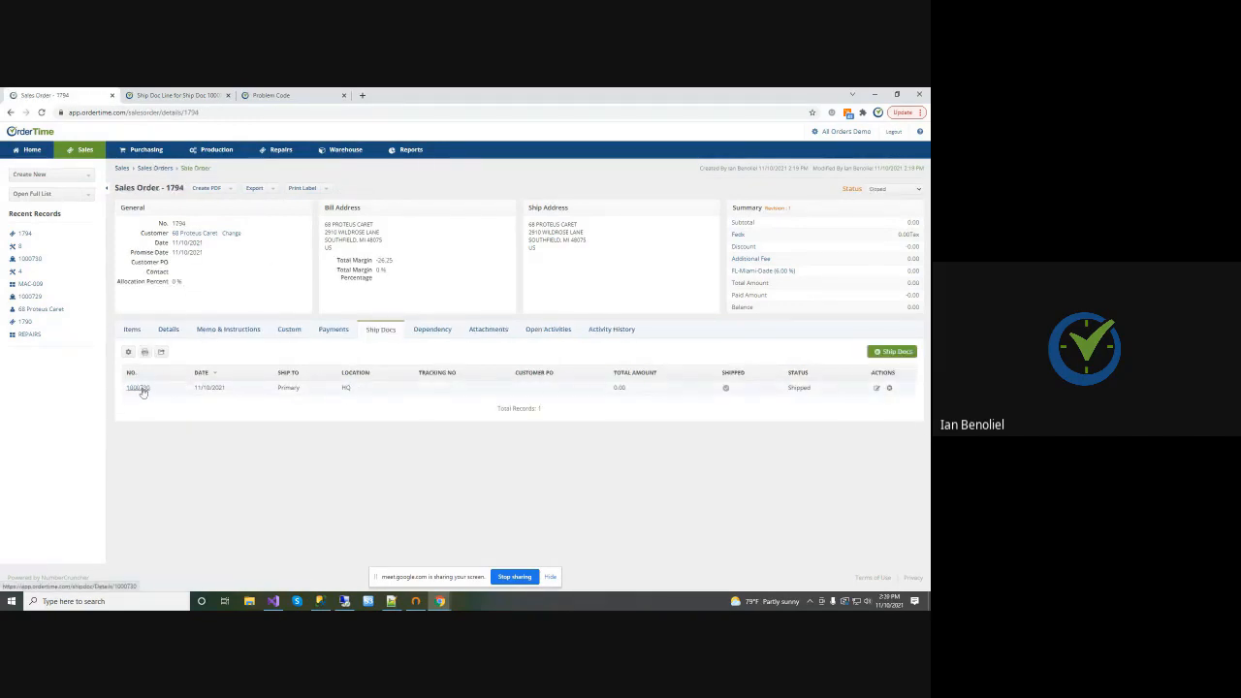
{"action": "left_click", "coordinate": [132, 330]}
{"action": "left_click", "coordinate": [290, 388]}
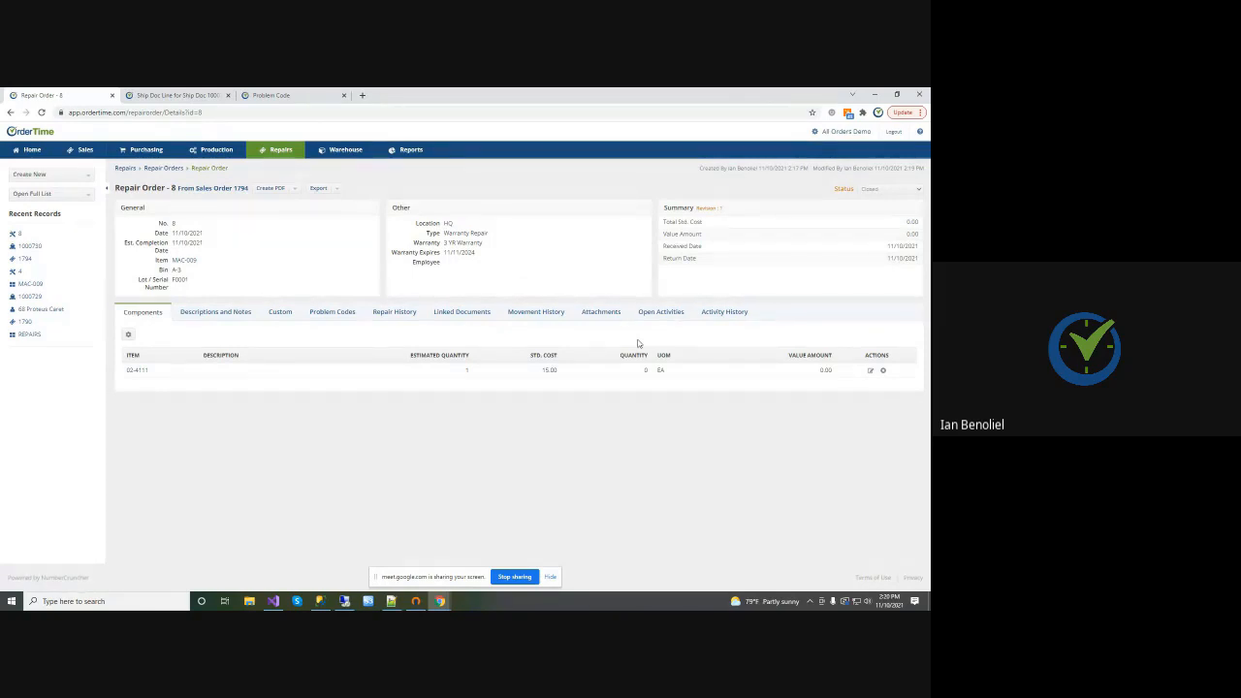
Create a new sales order for the customer 68 Proteus Caret
{"action": "left_click", "coordinate": [42, 175]}
{"action": "scroll", "coordinate": [45, 199], "scroll_direction": "down", "scroll_amount": 5}
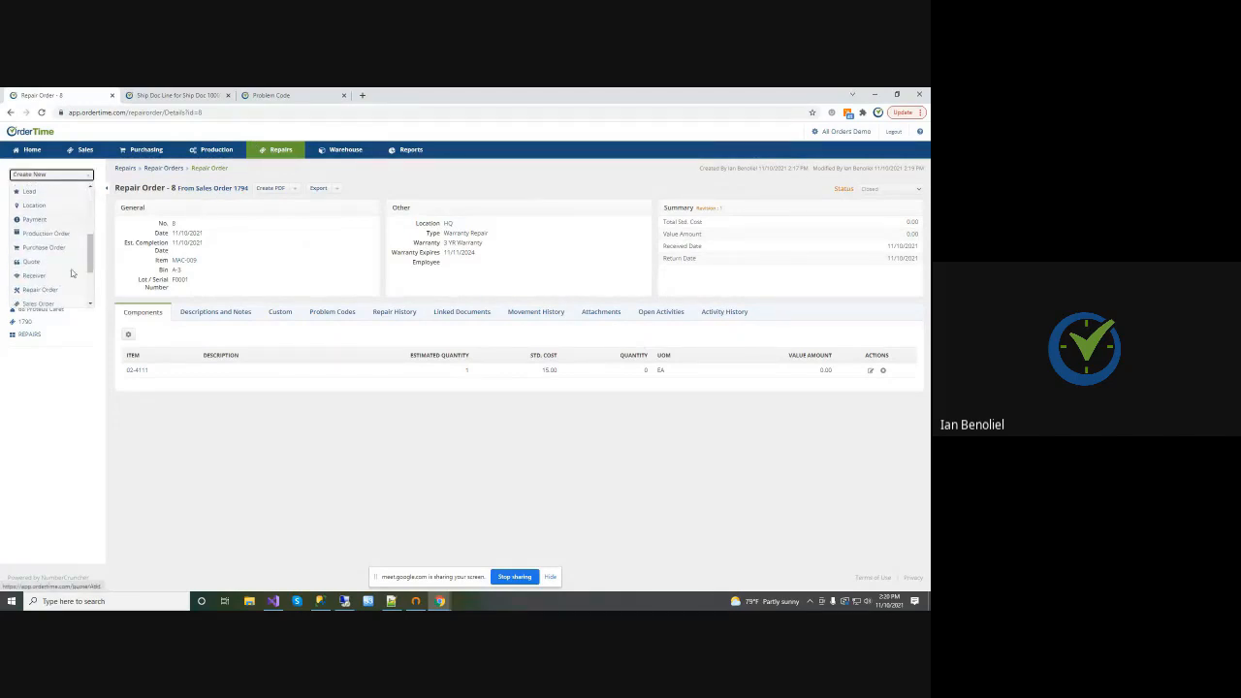
{"action": "scroll", "coordinate": [57, 288], "scroll_direction": "down", "scroll_amount": 1}
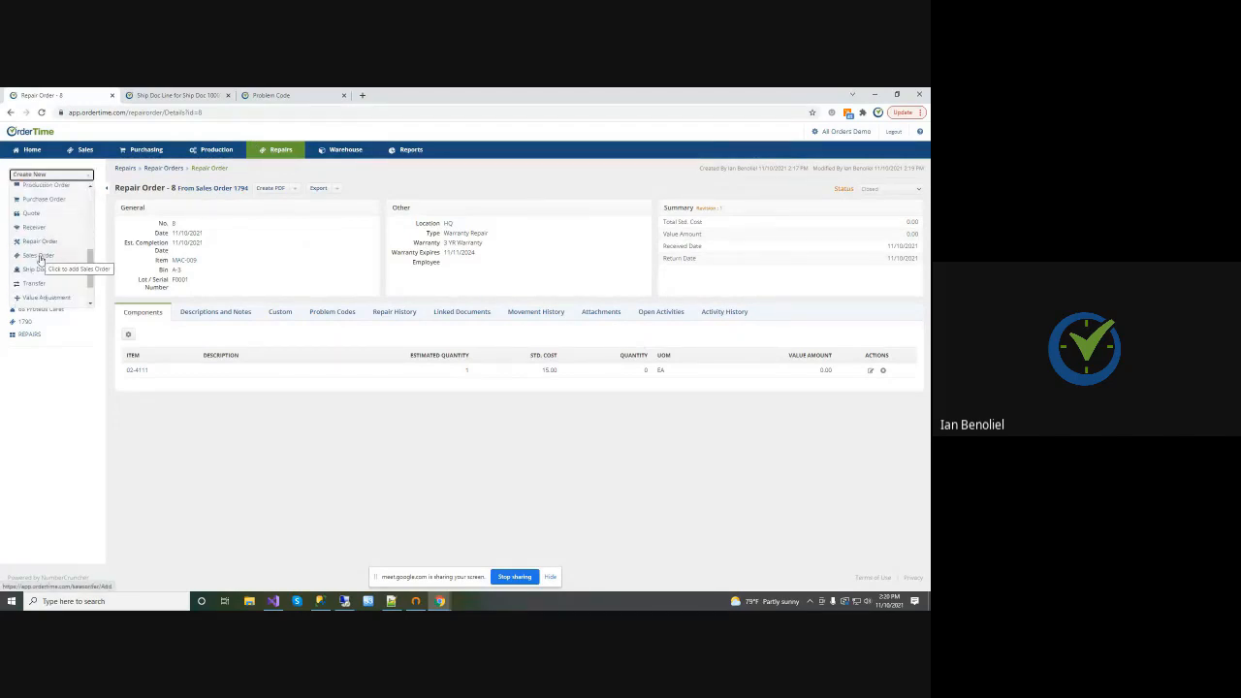
{"action": "left_click", "coordinate": [39, 256]}
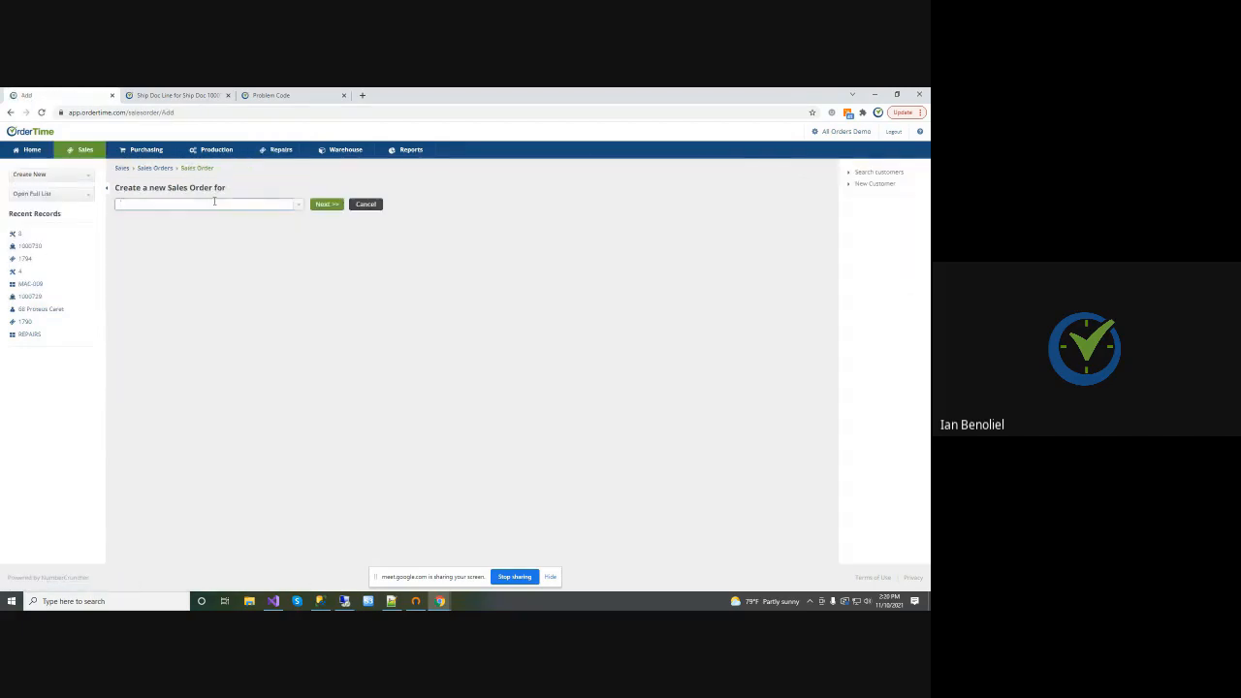
{"action": "type", "text": "68"}
{"action": "left_click", "coordinate": [163, 217]}
{"action": "left_click", "coordinate": [327, 205]}
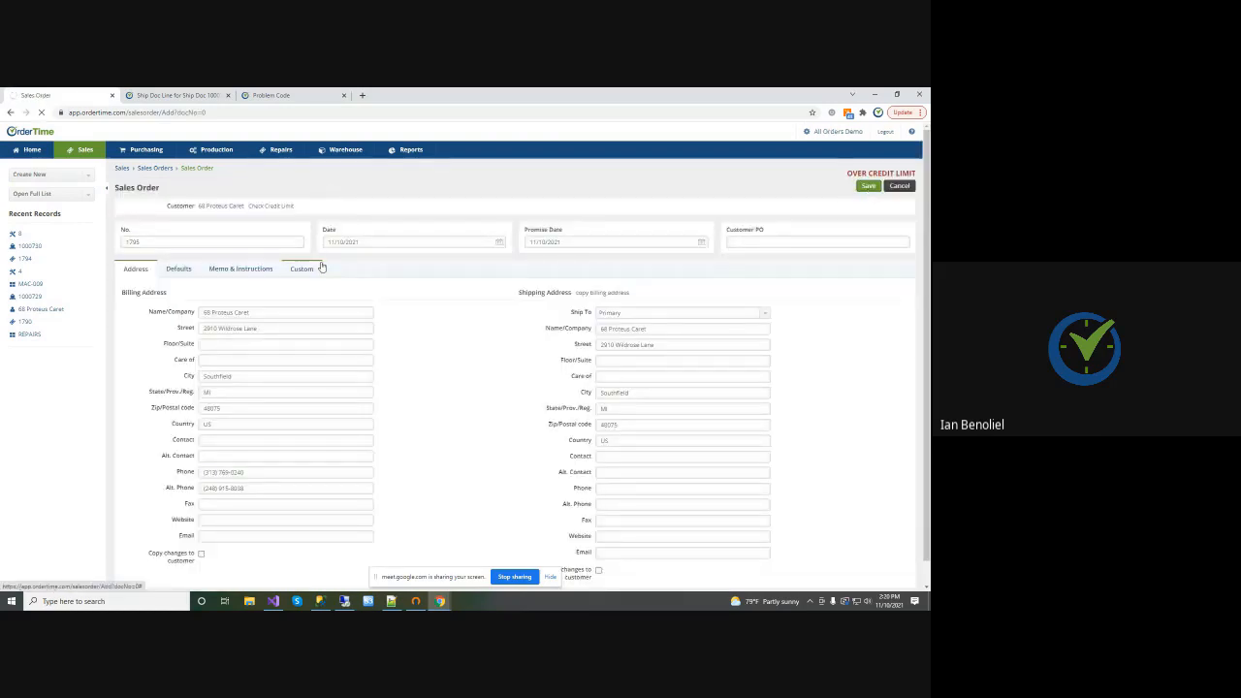
Add the REPAIRS item to the new sales order to start a linked repair order
{"action": "left_click", "coordinate": [265, 352]}
{"action": "type", "text": "re"}
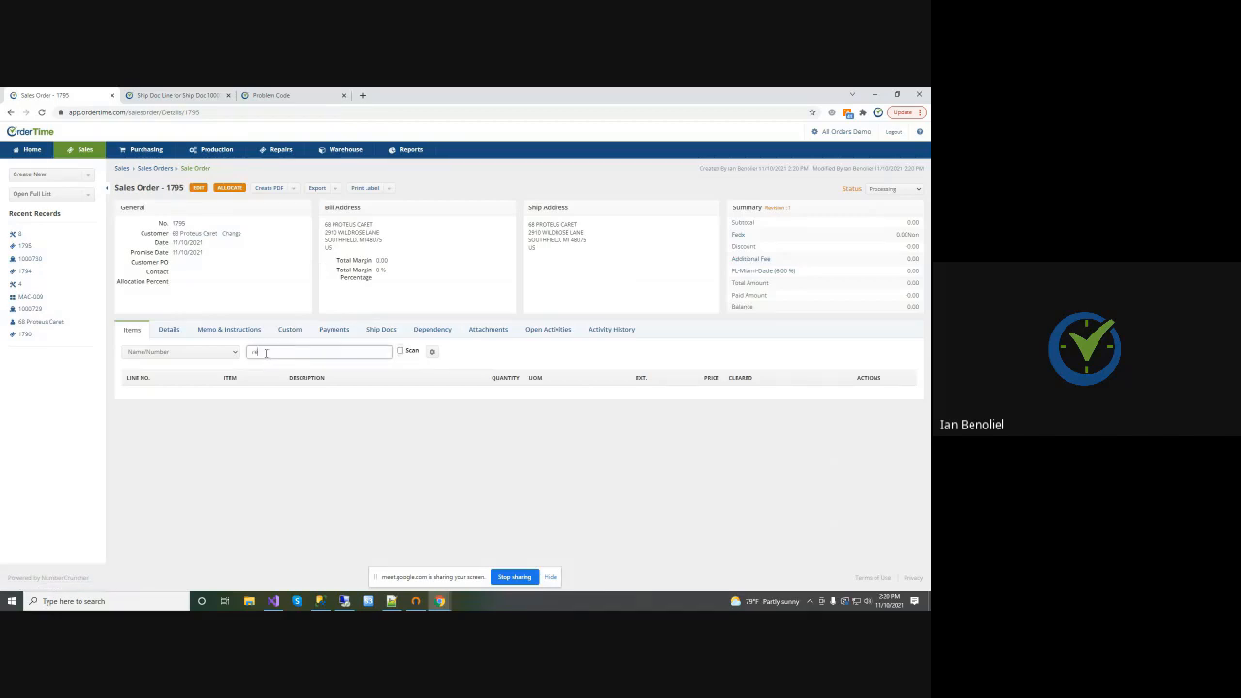
{"action": "type", "text": "pair Labor"}
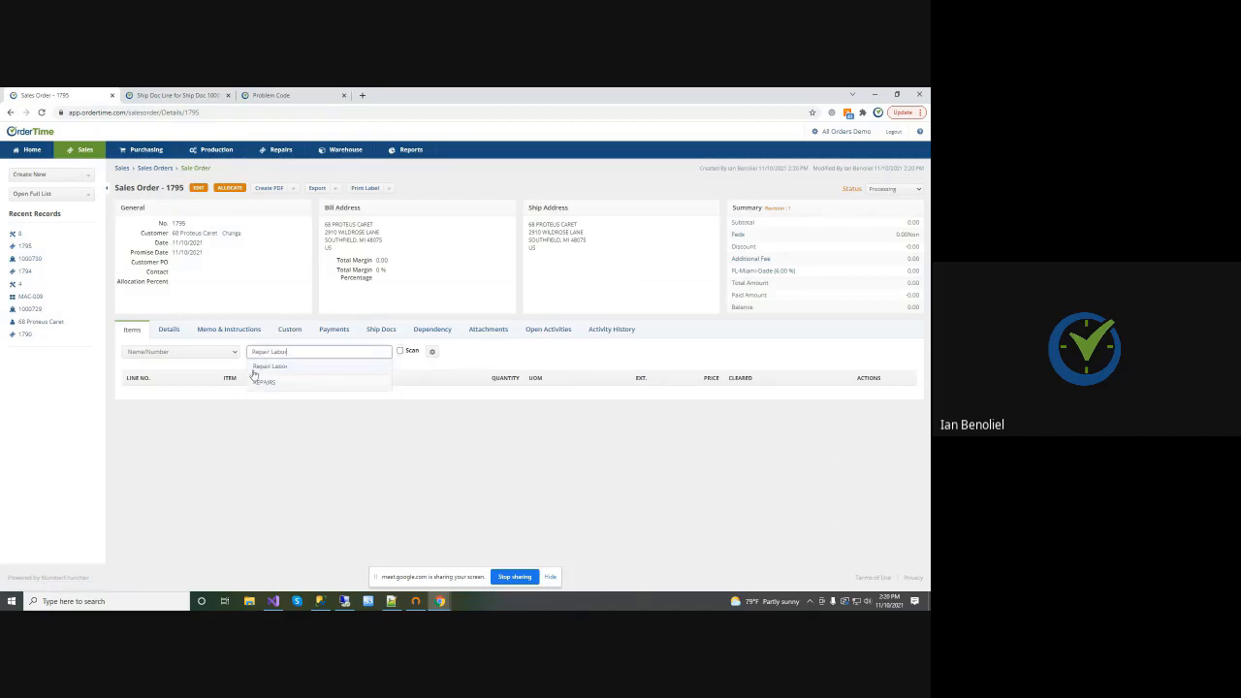
{"action": "left_click", "coordinate": [259, 388]}
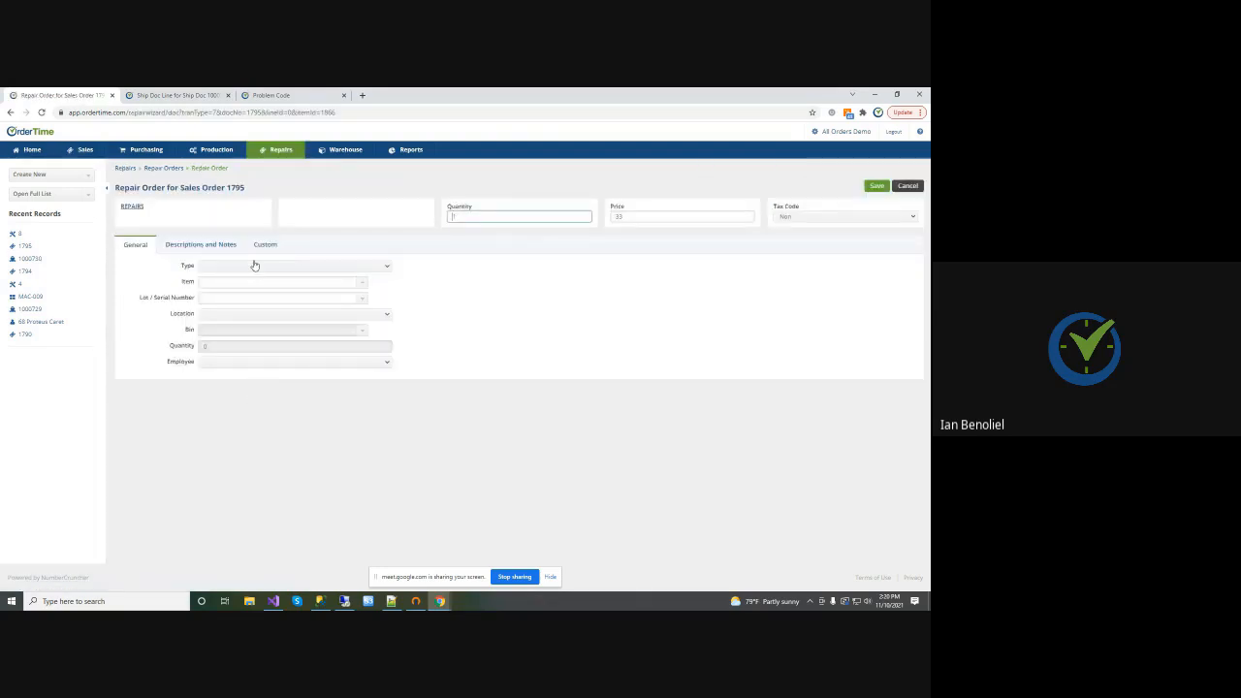
Set the repair type to Return & Replace and choose item MAC-009 with lot/serial number F0001
{"action": "left_click", "coordinate": [254, 265]}
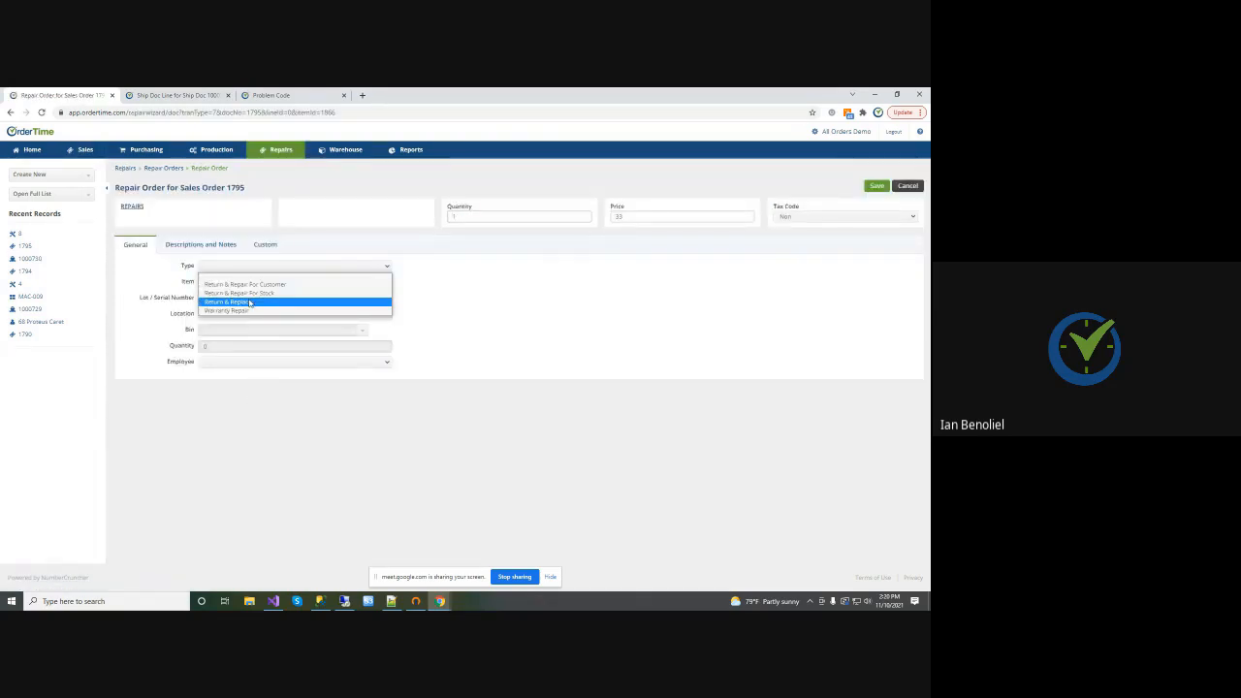
{"action": "left_click", "coordinate": [249, 300]}
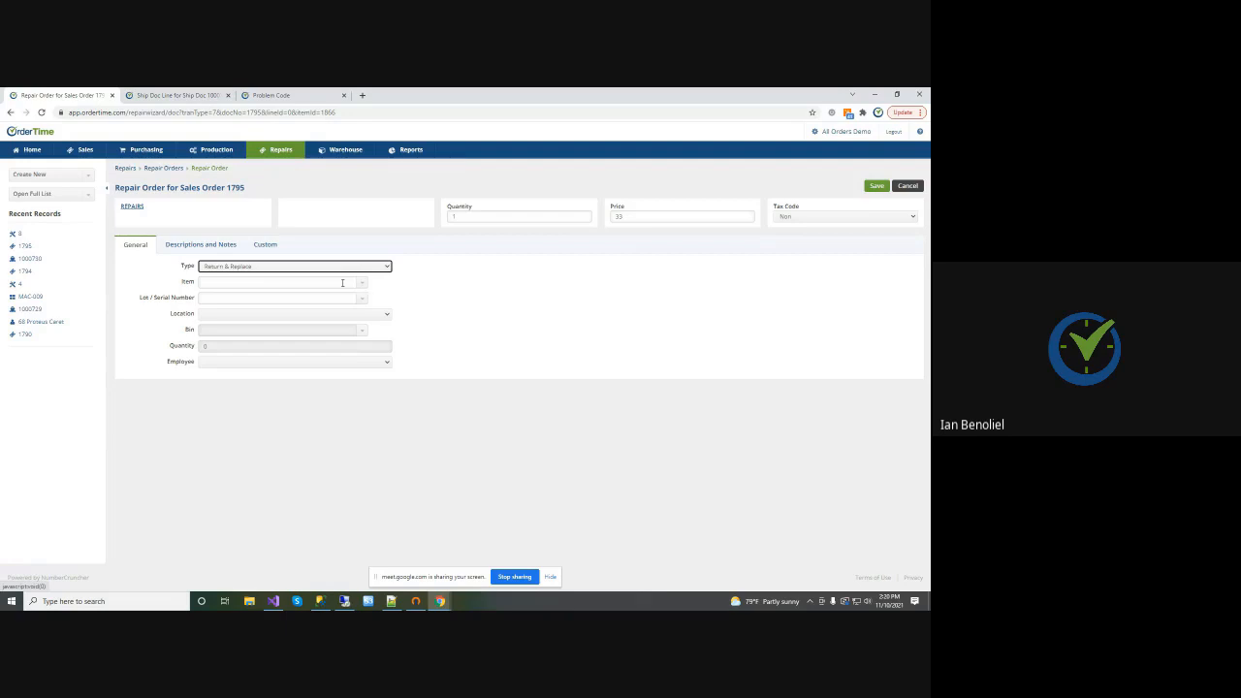
{"action": "left_click", "coordinate": [257, 283]}
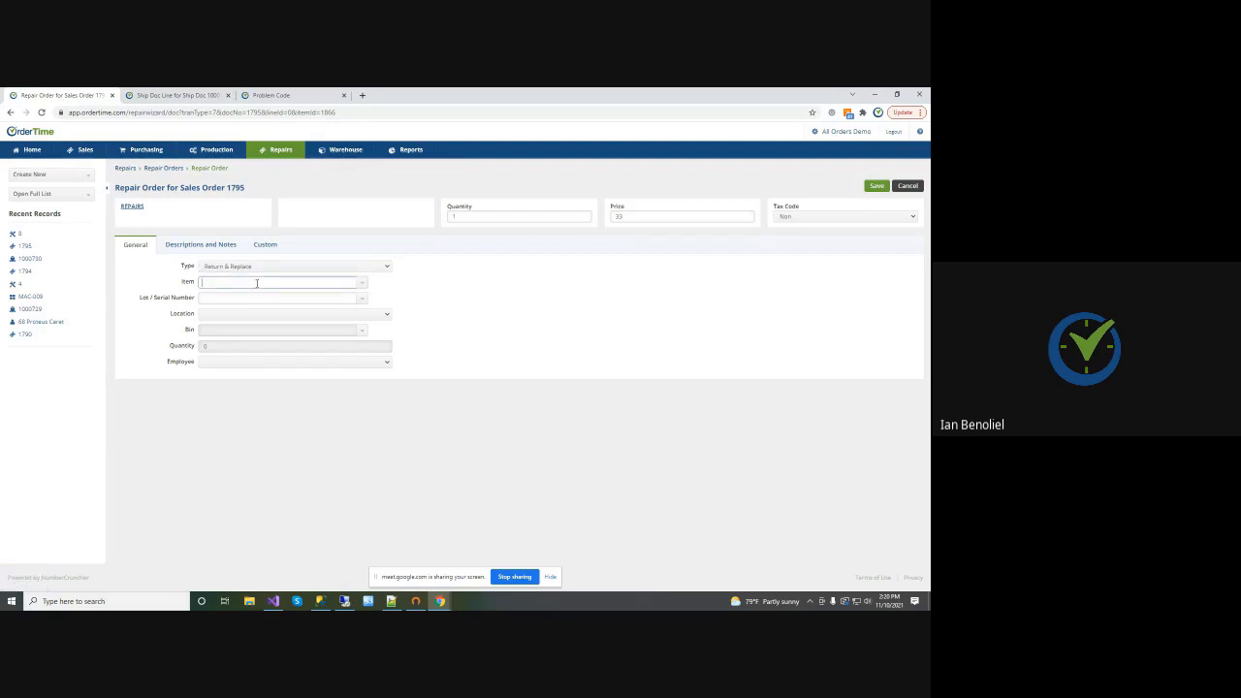
{"action": "type", "text": "mac"}
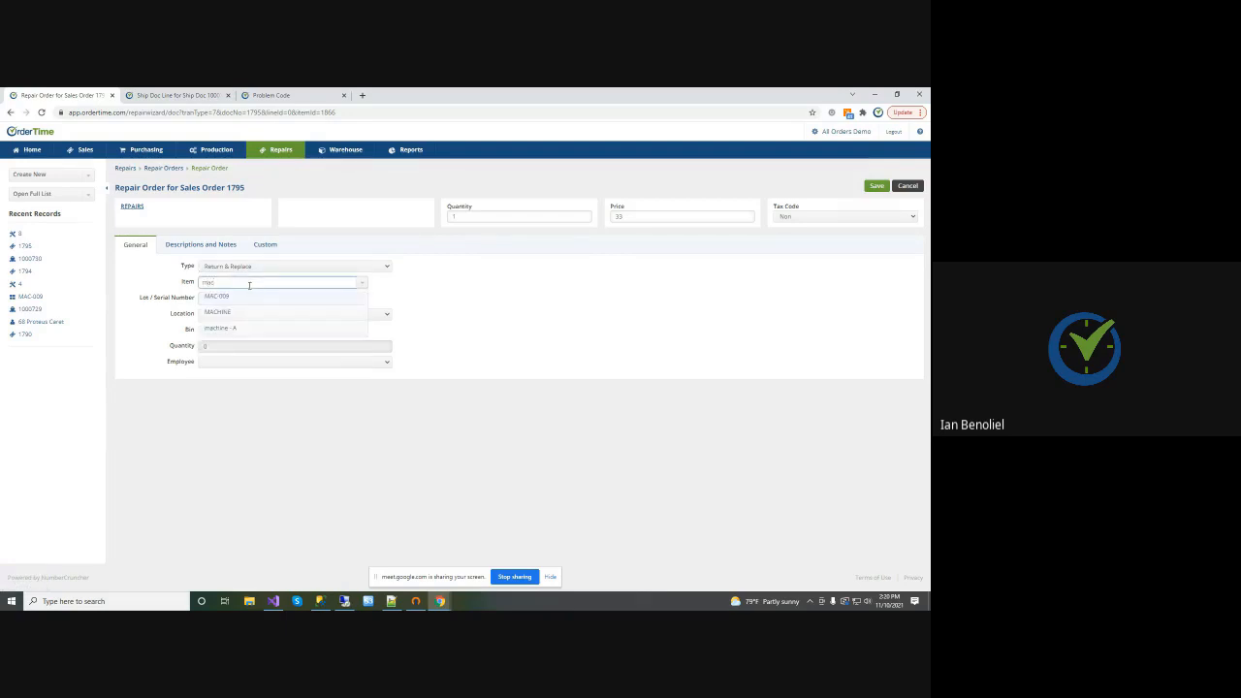
{"action": "left_click", "coordinate": [229, 296]}
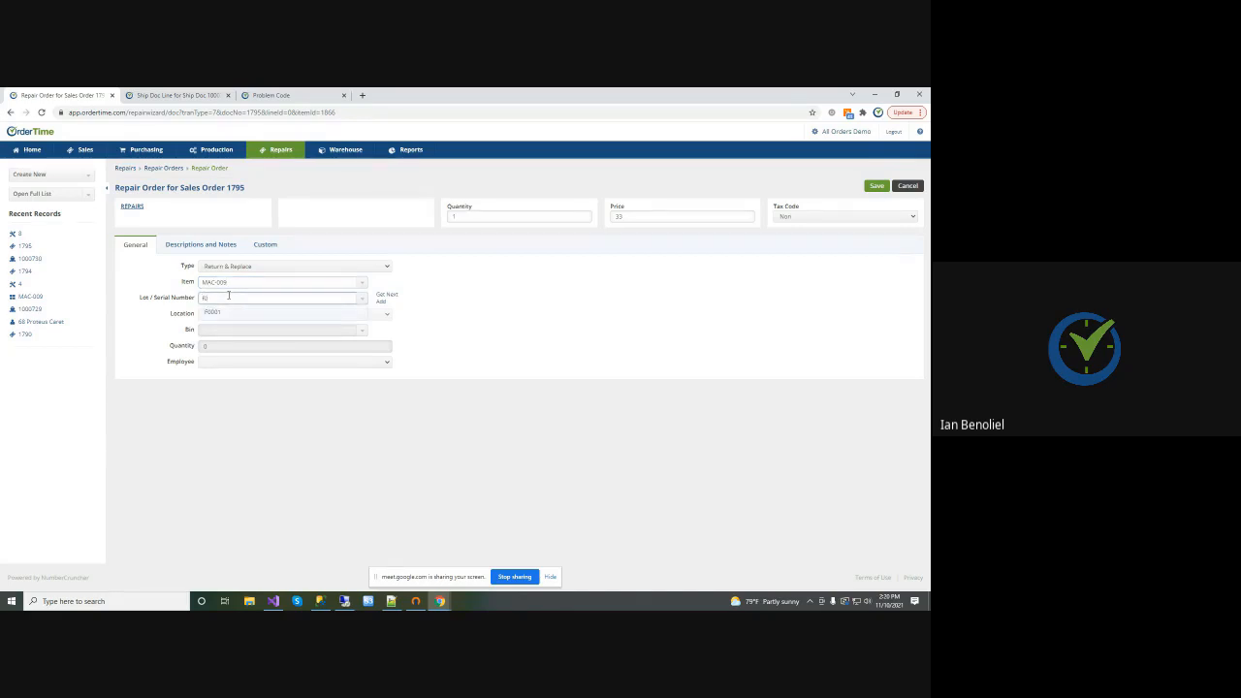
{"action": "left_click", "coordinate": [216, 315]}
Set the repair's location to HQ and bin to A-3 (HQ), and assign the responsible employee
{"action": "left_click", "coordinate": [307, 313]}
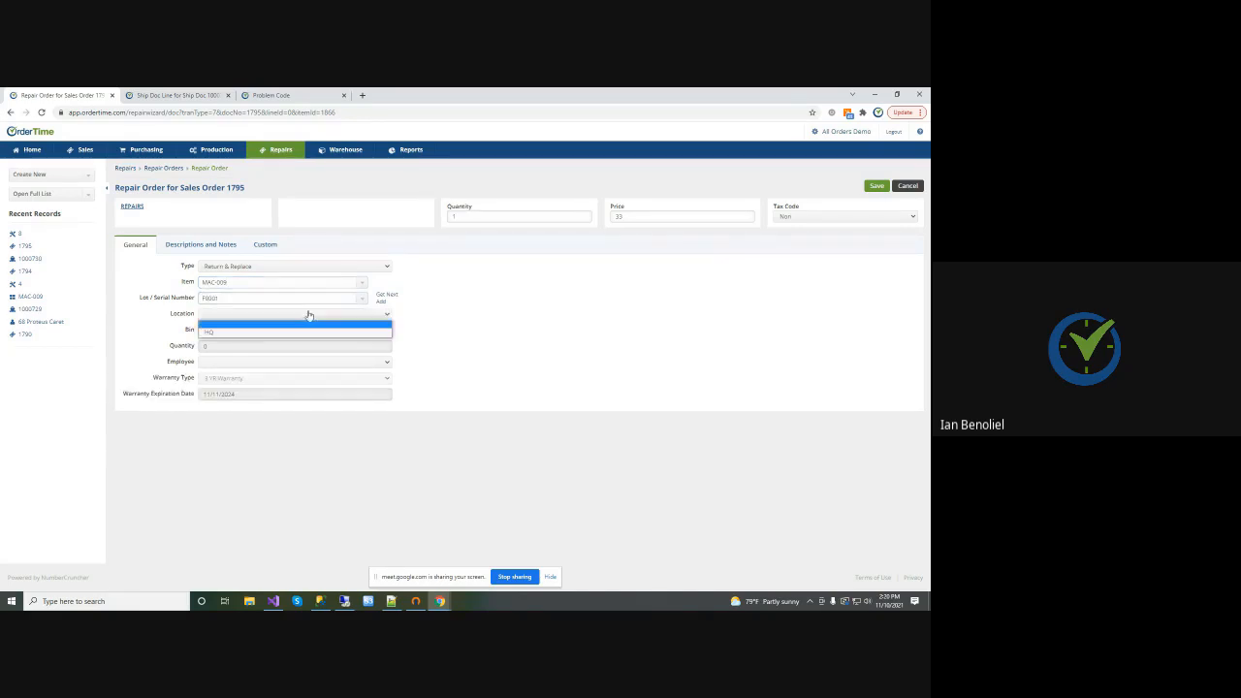
{"action": "left_click", "coordinate": [224, 333]}
{"action": "left_click", "coordinate": [361, 331]}
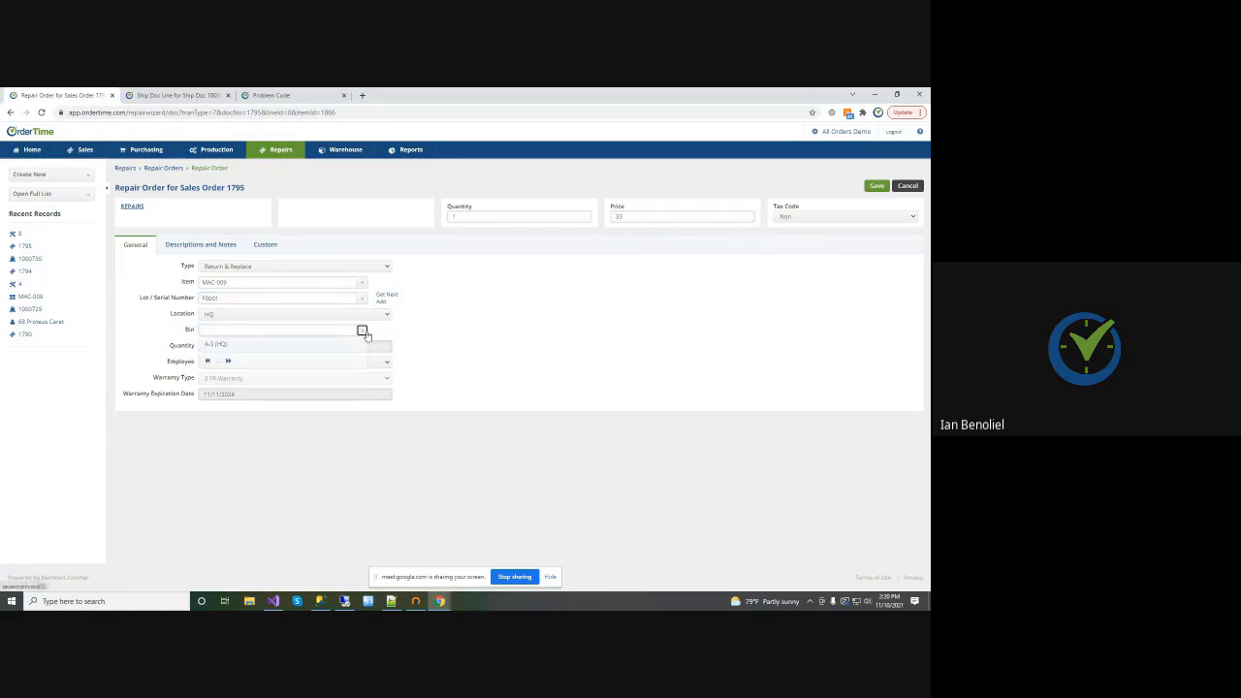
{"action": "left_click", "coordinate": [224, 345]}
{"action": "left_click", "coordinate": [224, 362]}
{"action": "left_click", "coordinate": [452, 324]}
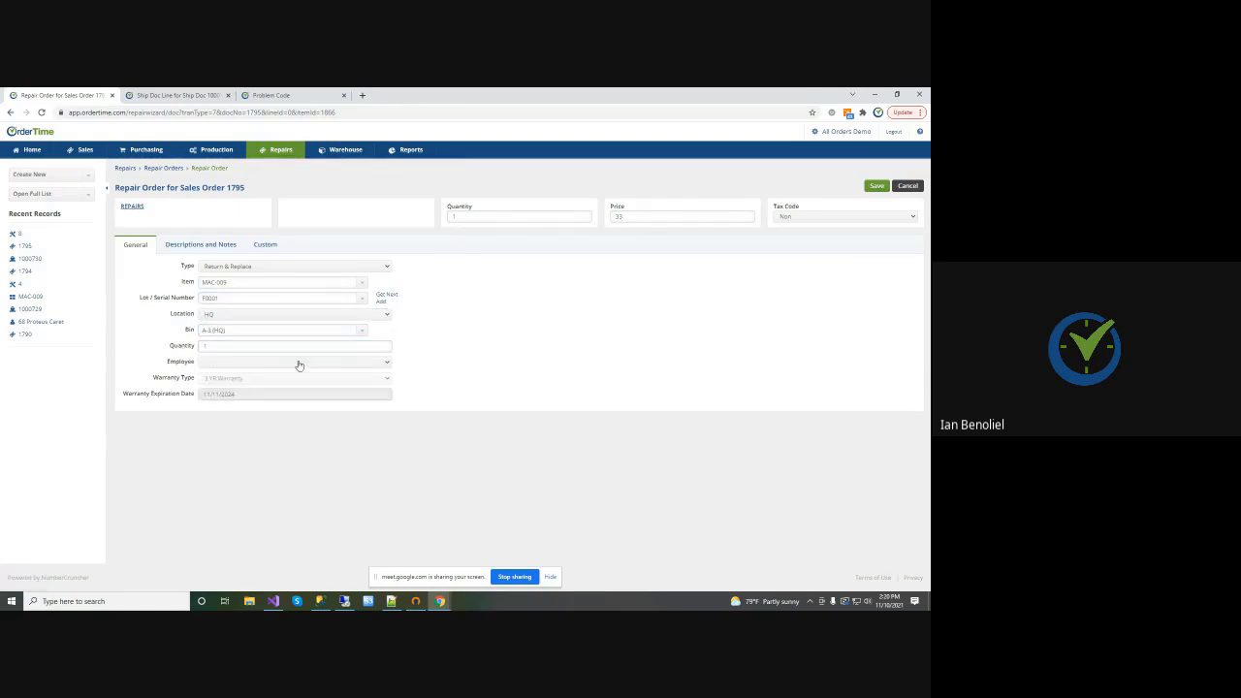
{"action": "left_click", "coordinate": [299, 362]}
{"action": "left_click", "coordinate": [231, 379]}
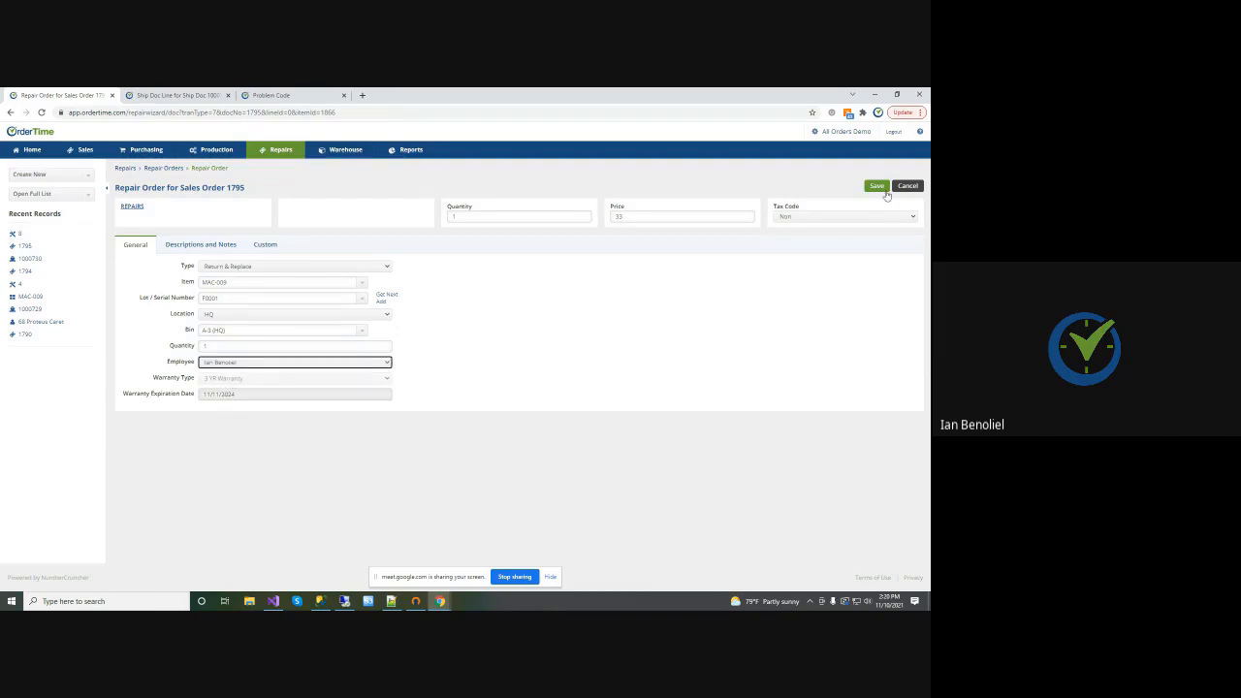
Set the repair's price to 0 and save the repair line to the sales order
{"action": "left_click", "coordinate": [617, 217]}
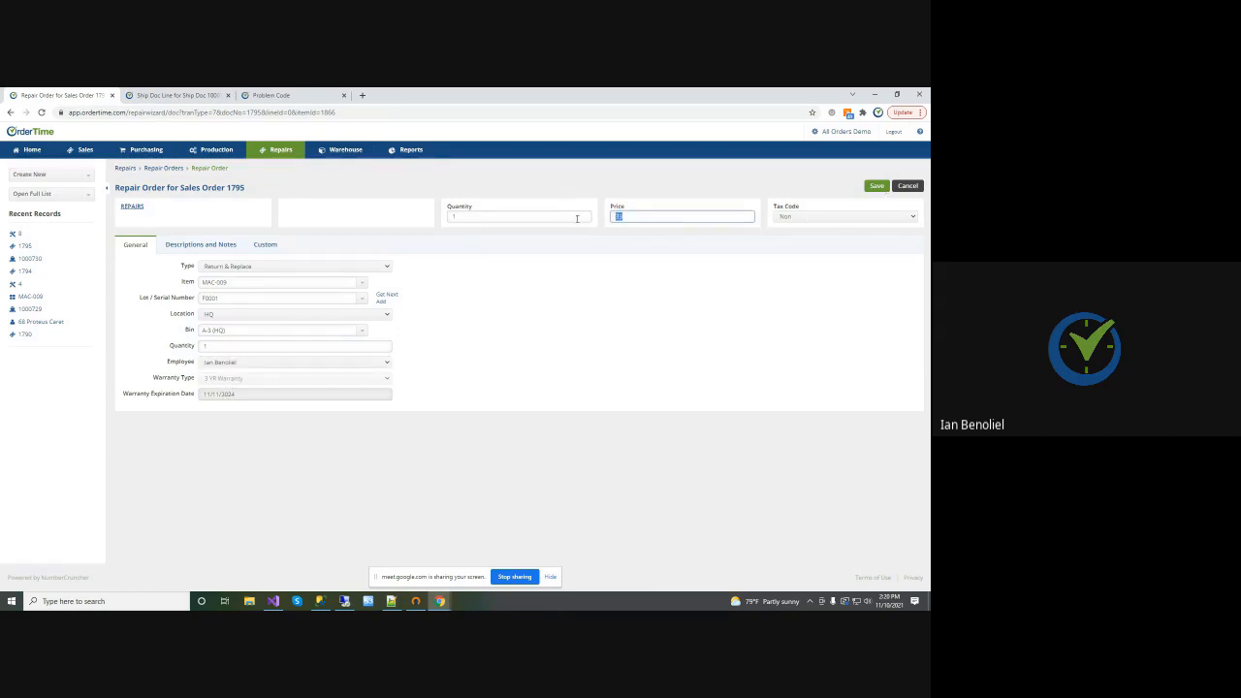
{"action": "type", "text": "0"}
{"action": "left_click", "coordinate": [875, 187]}
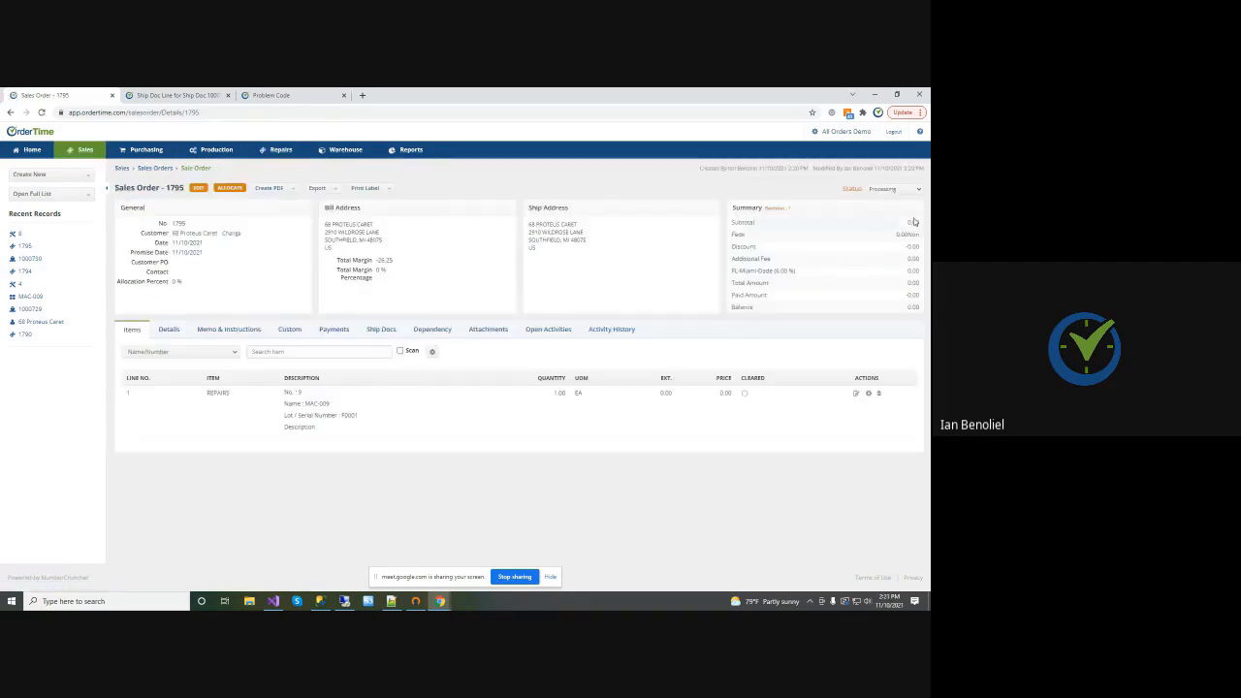
Change the new sales order's status to Approved and open the repair order linked in its REPAIRS line
{"action": "left_click", "coordinate": [893, 188]}
{"action": "left_click", "coordinate": [886, 251]}
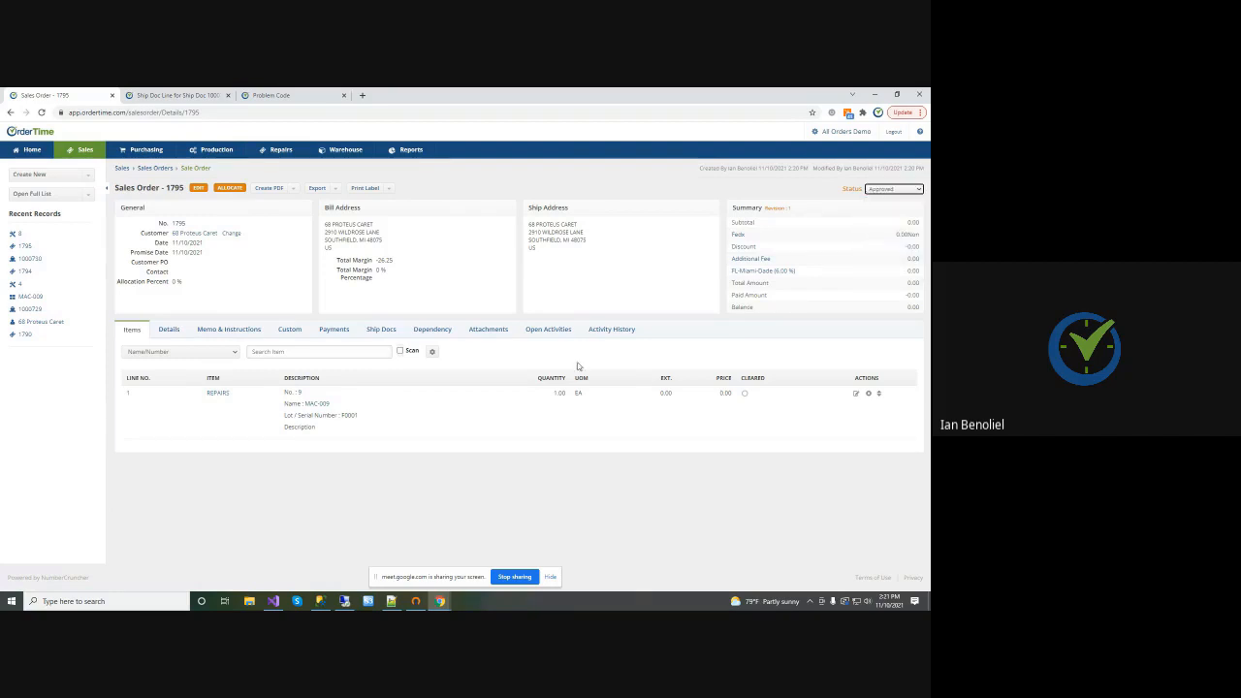
{"action": "left_click", "coordinate": [299, 387]}
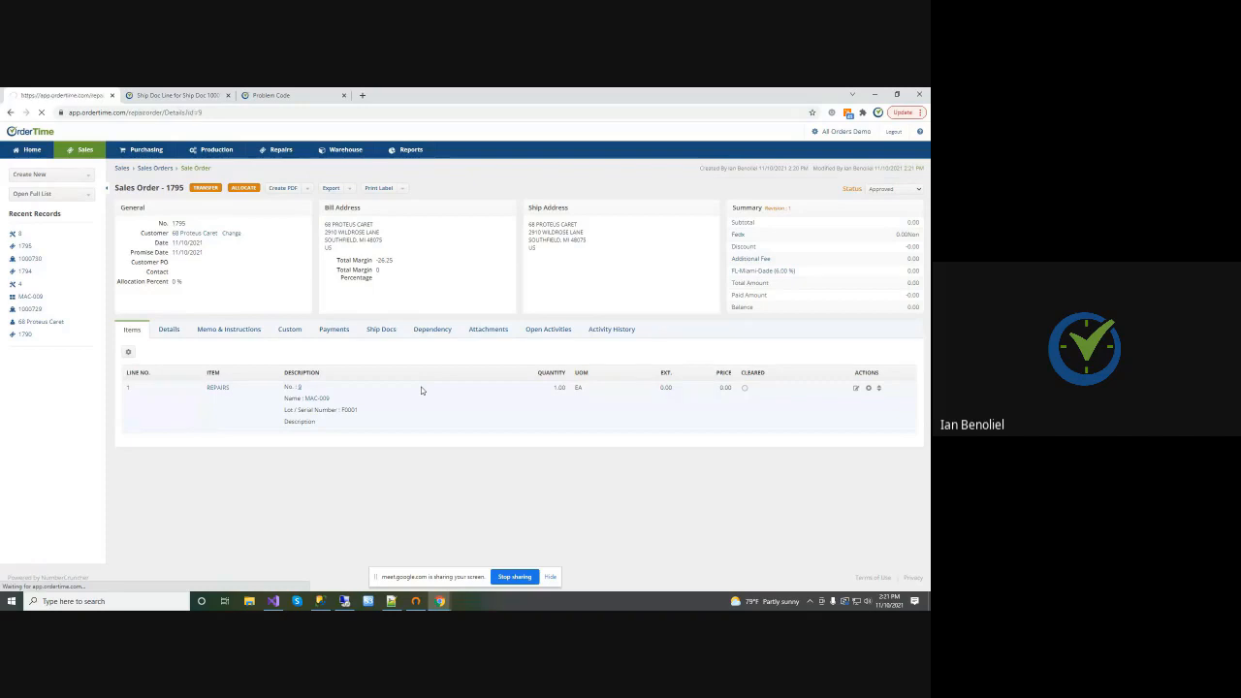
Create a customer return from the repair order and open that return from the repair order's linked documents
{"action": "left_click", "coordinate": [441, 194]}
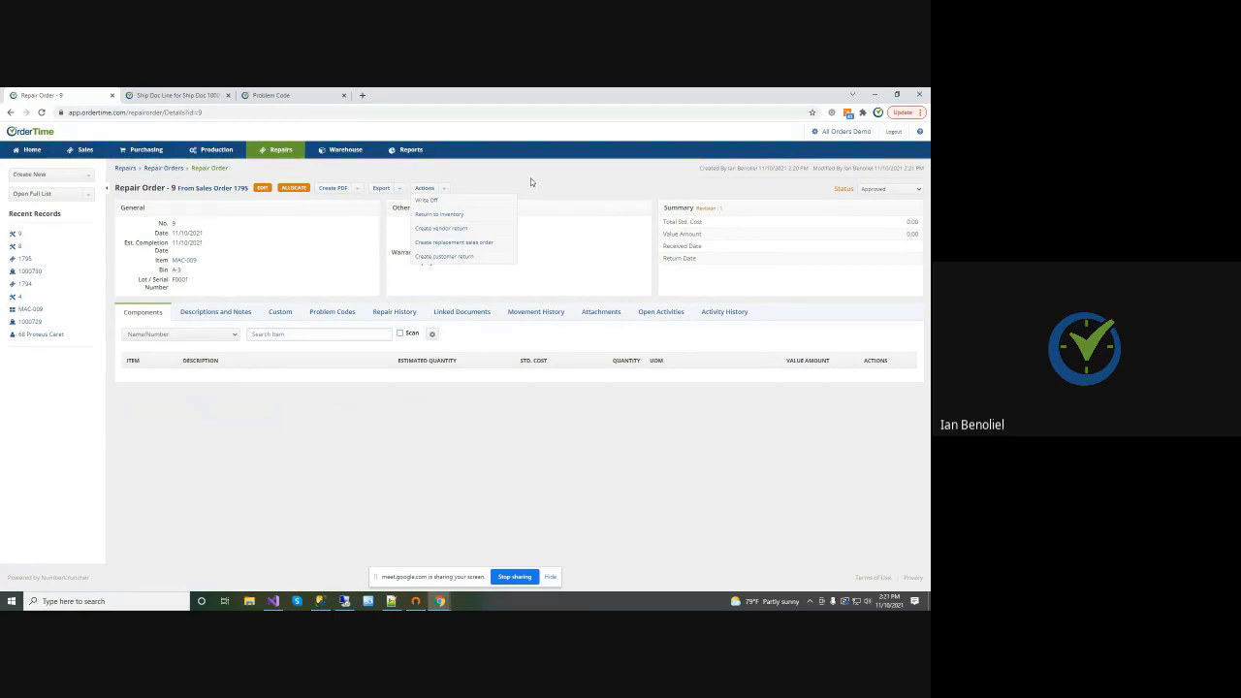
{"action": "left_click", "coordinate": [436, 257]}
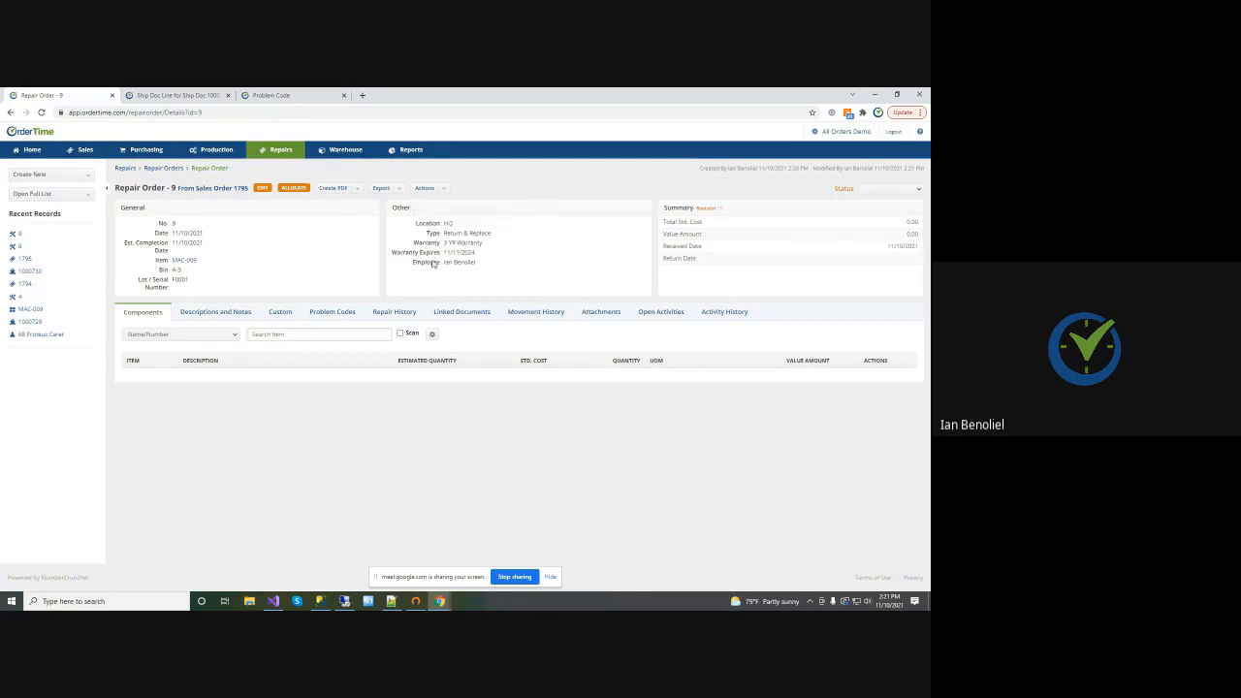
{"action": "left_click", "coordinate": [452, 314]}
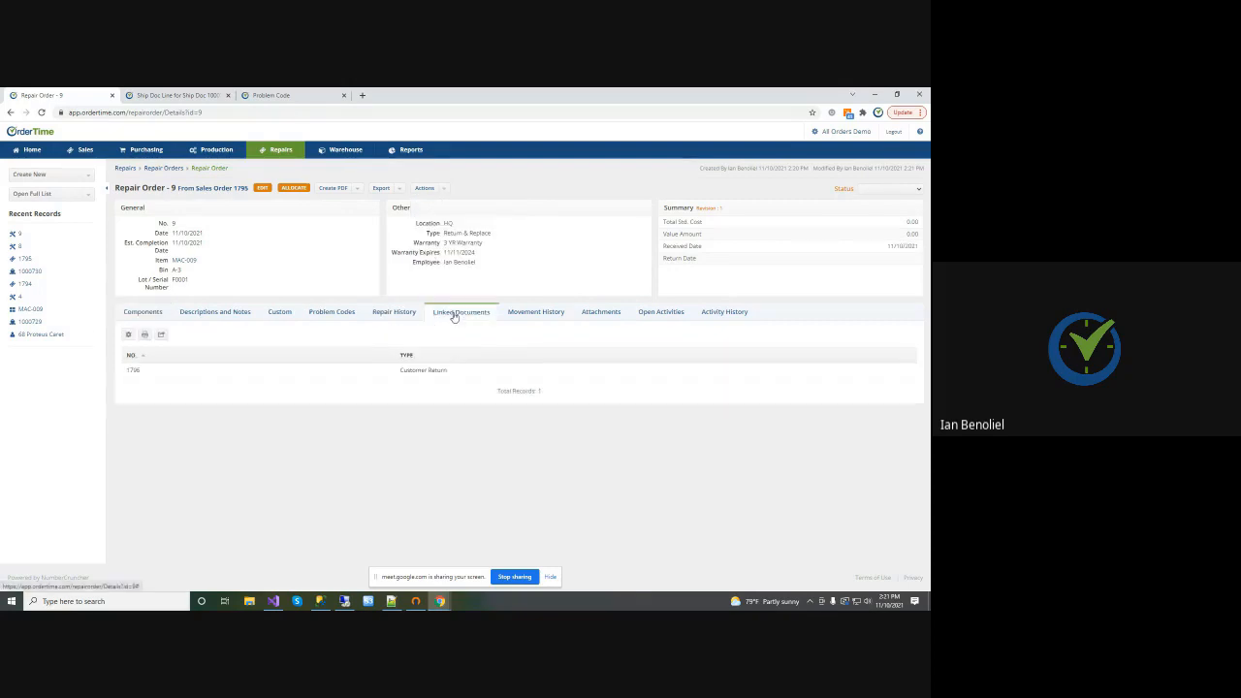
{"action": "left_click", "coordinate": [135, 371]}
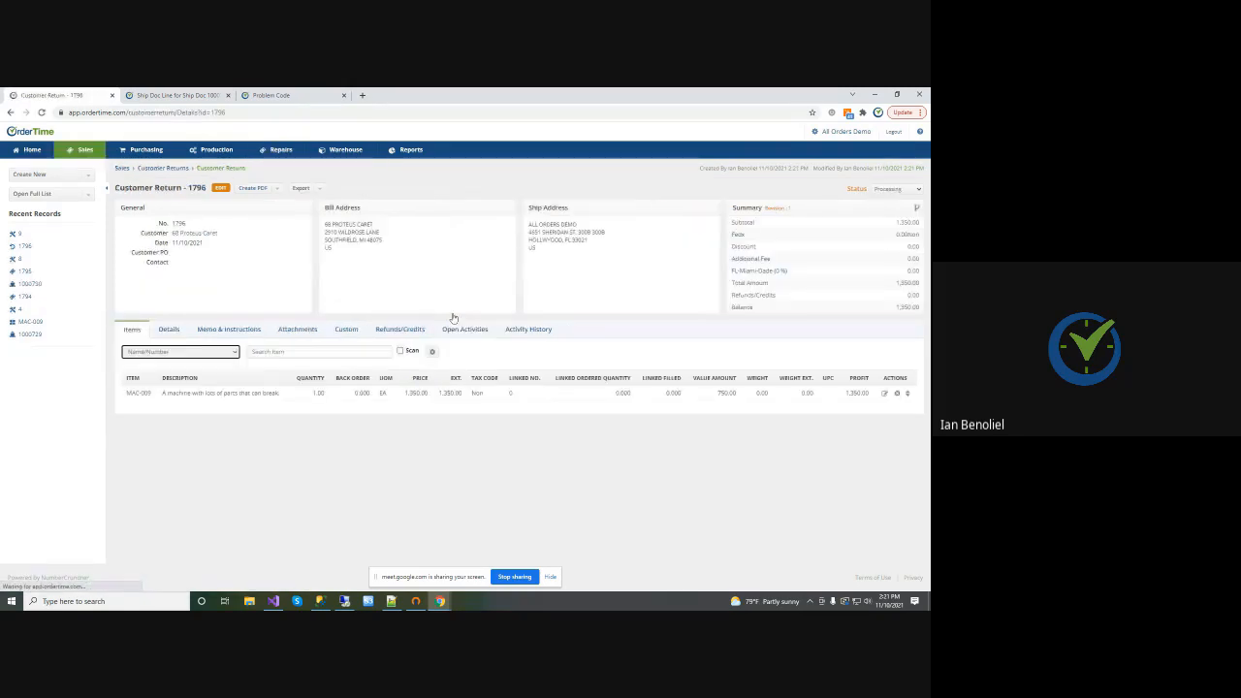
Change the customer return's status to Returned and go back to the repair order
{"action": "left_click", "coordinate": [887, 190]}
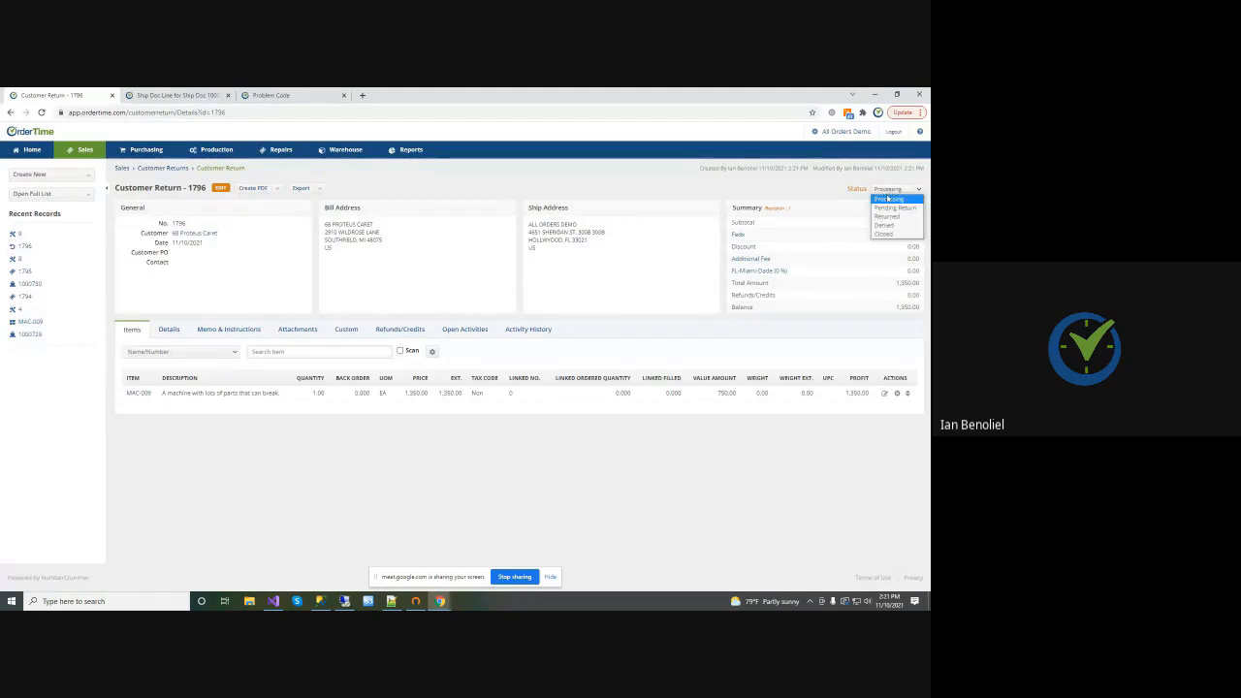
{"action": "left_click", "coordinate": [887, 217]}
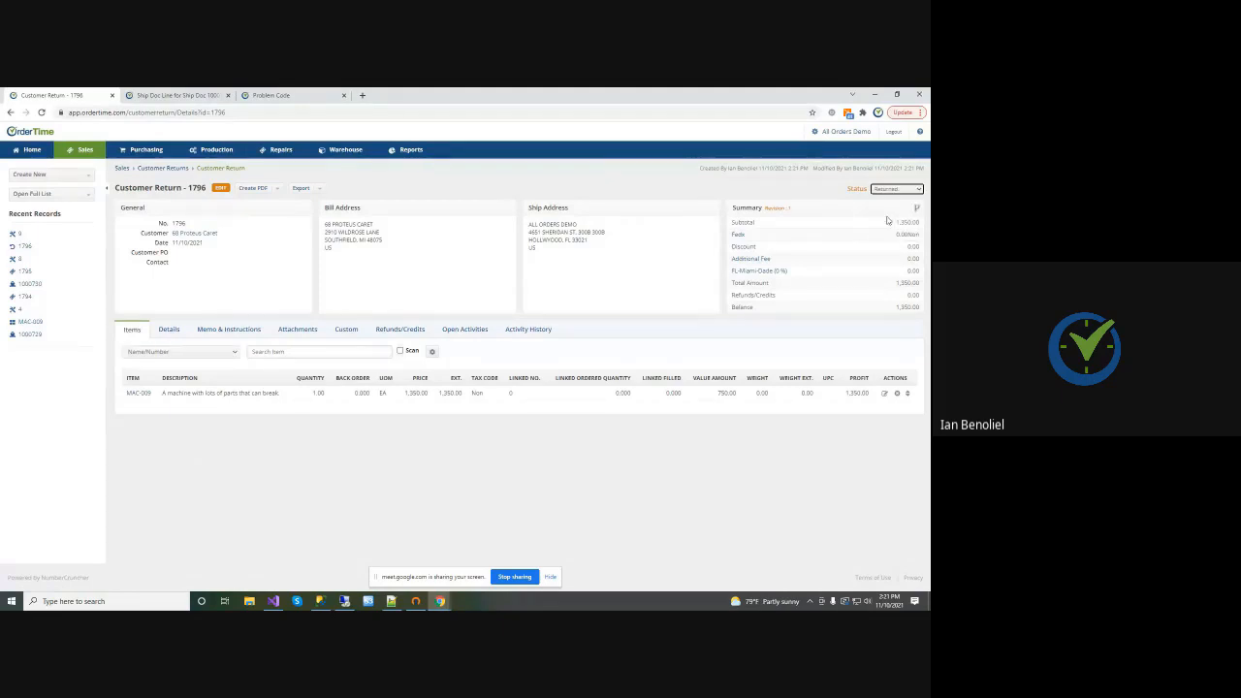
{"action": "left_click", "coordinate": [10, 112]}
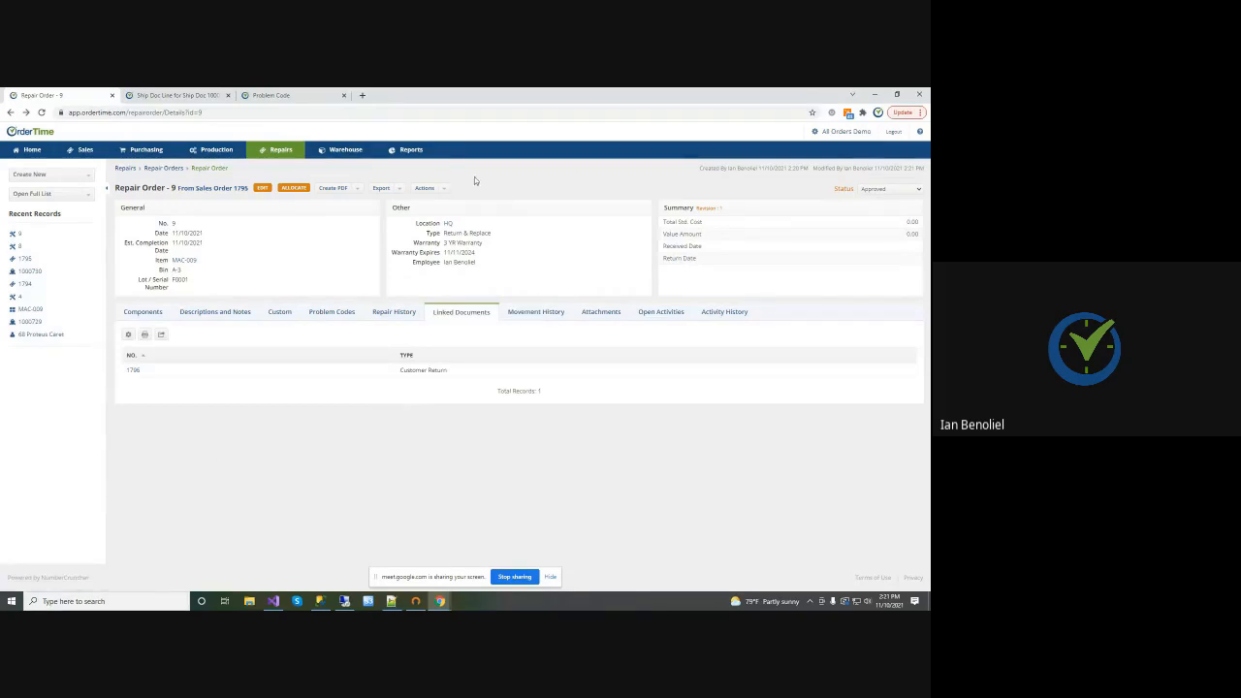
Create a replacement sales order from the repair order and open it from the linked documents
{"action": "left_click", "coordinate": [442, 191]}
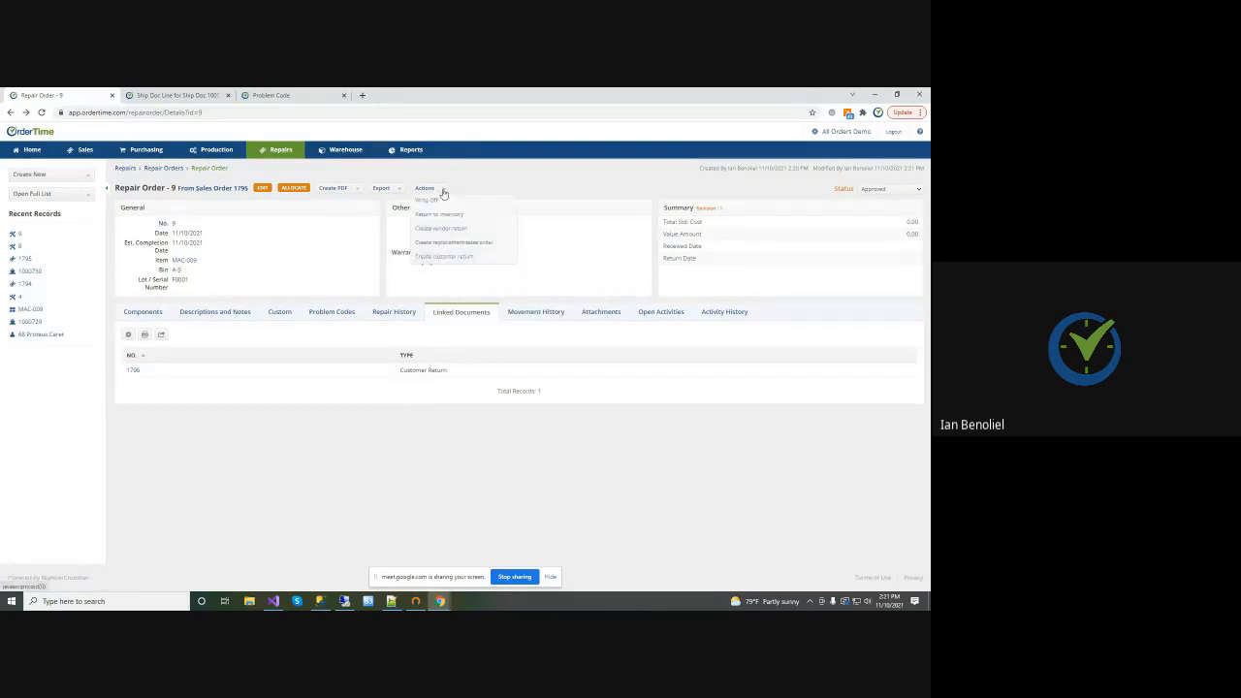
{"action": "left_click", "coordinate": [455, 243]}
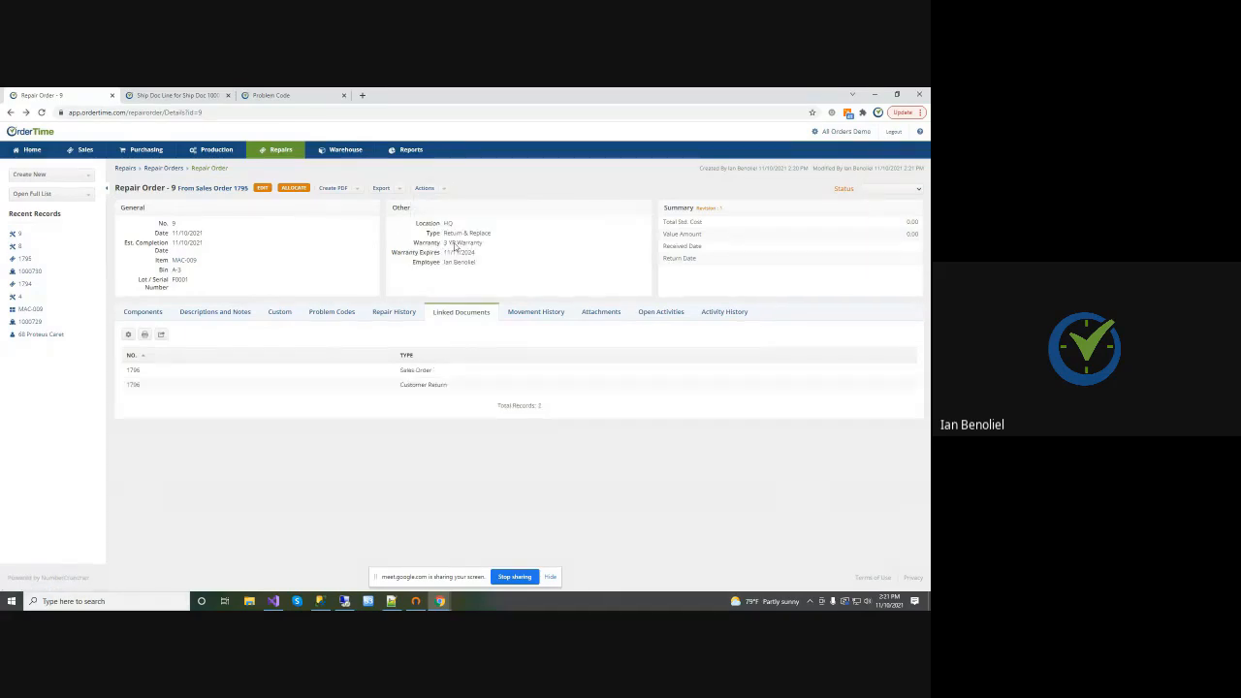
{"action": "left_click", "coordinate": [133, 371]}
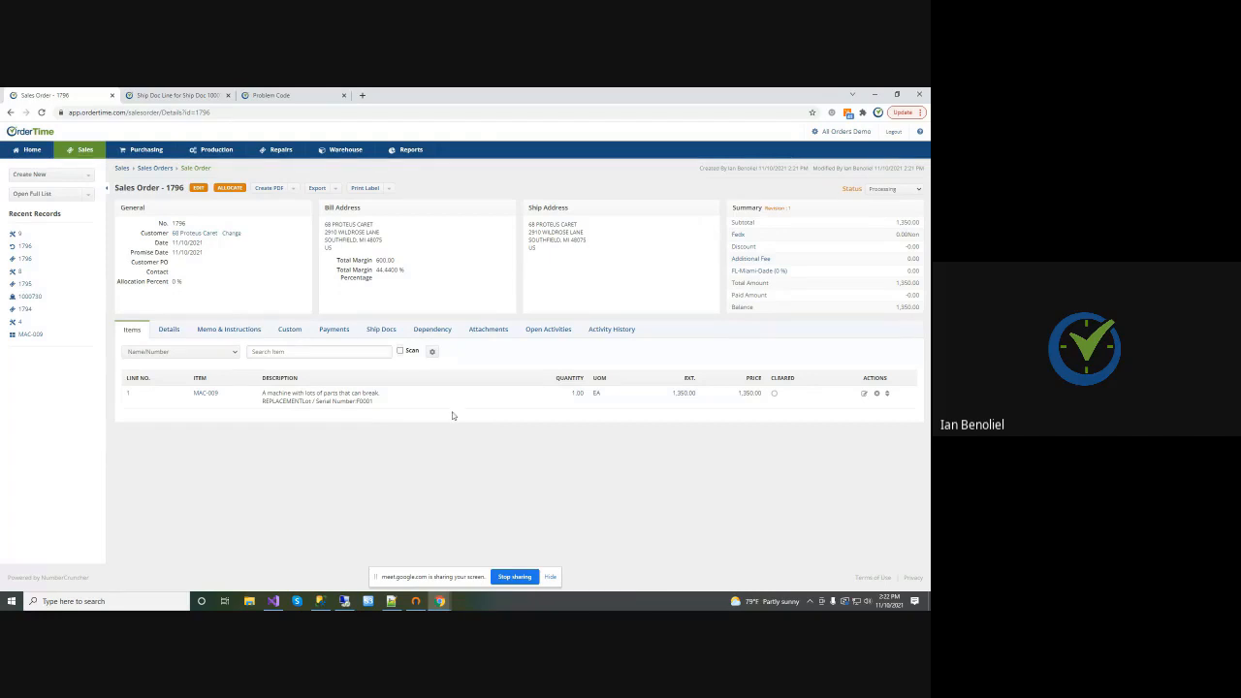
Reopen repair order 9 and write off the returned MAC-009 machine
{"action": "left_click", "coordinate": [19, 235]}
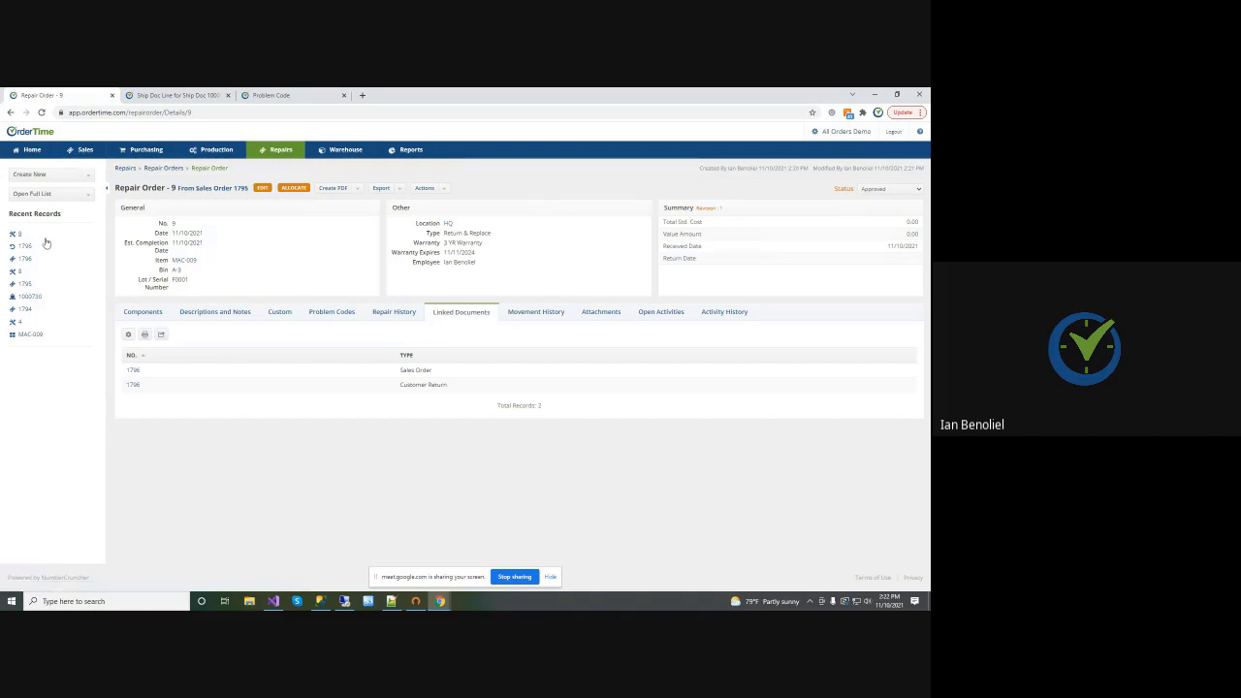
{"action": "left_click", "coordinate": [143, 312]}
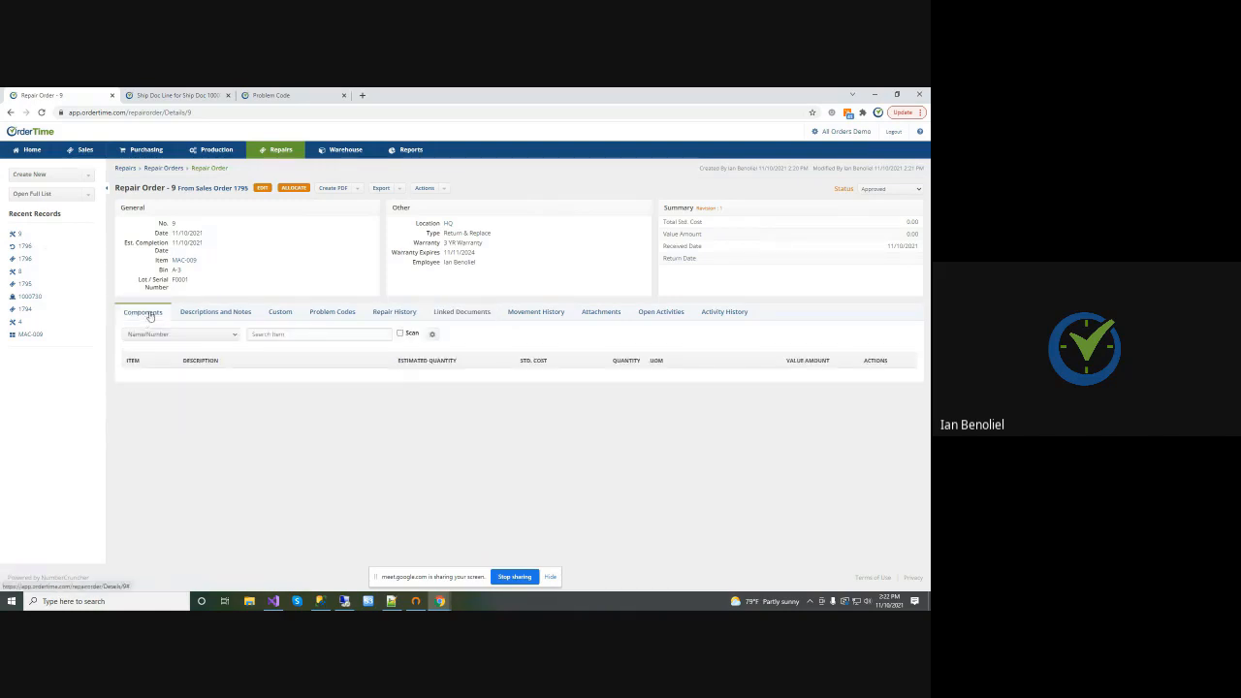
{"action": "left_click", "coordinate": [444, 189]}
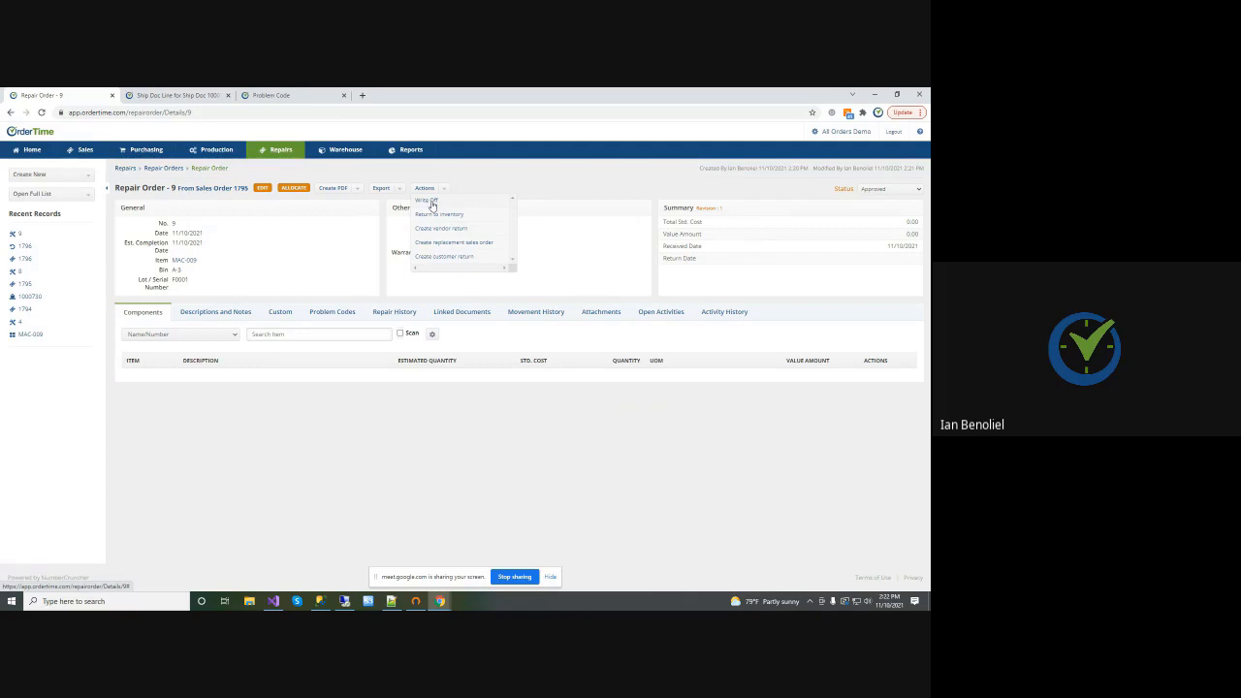
{"action": "left_click", "coordinate": [432, 202]}
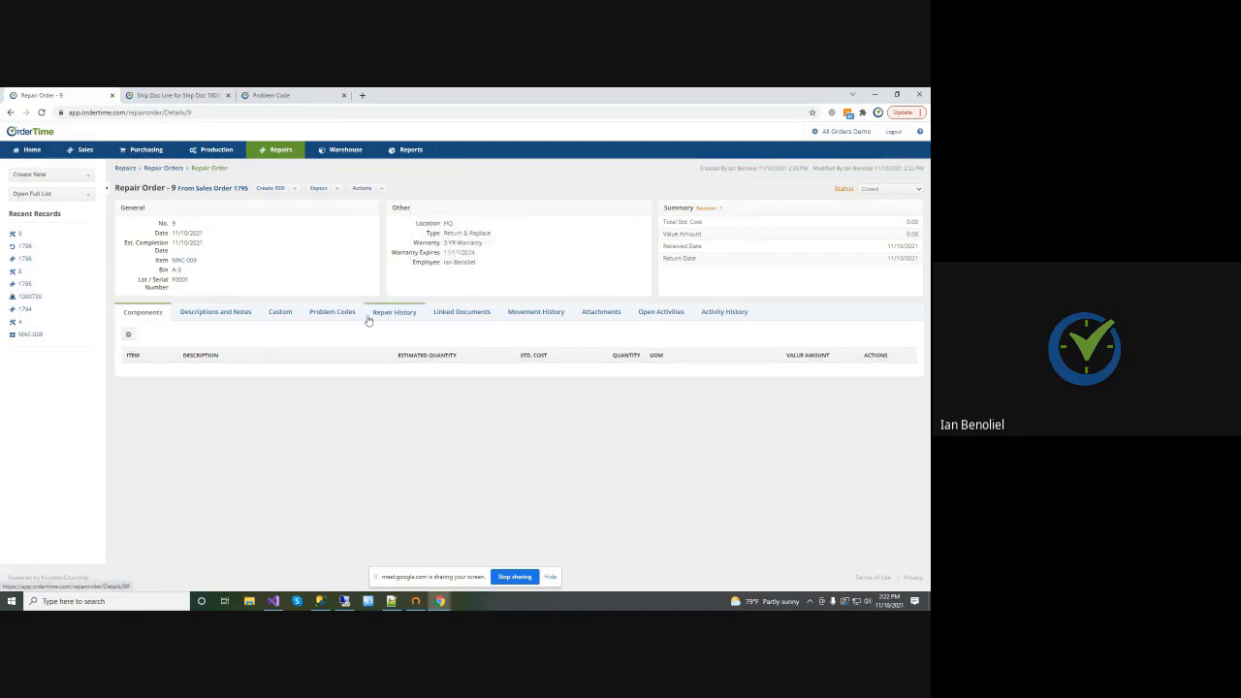
Open the inventory adjustment linked to the repair order and set its status to Closed
{"action": "left_click", "coordinate": [454, 311]}
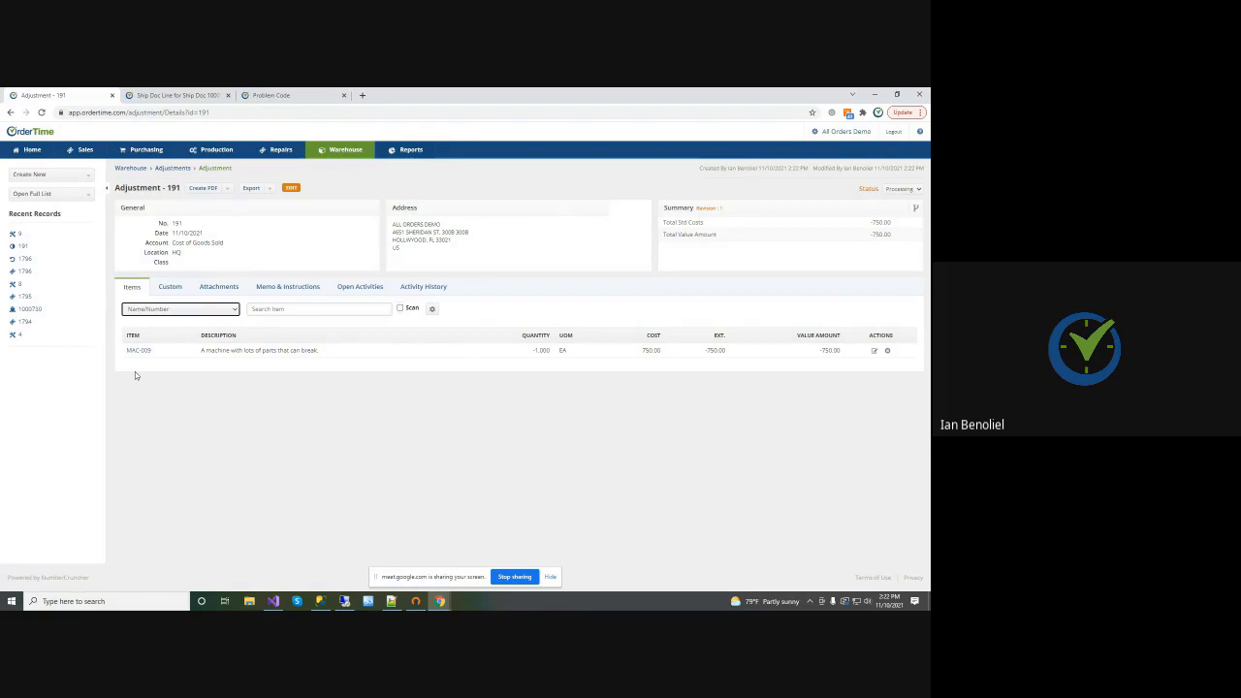
{"action": "left_click", "coordinate": [901, 188]}
{"action": "left_click", "coordinate": [894, 215]}
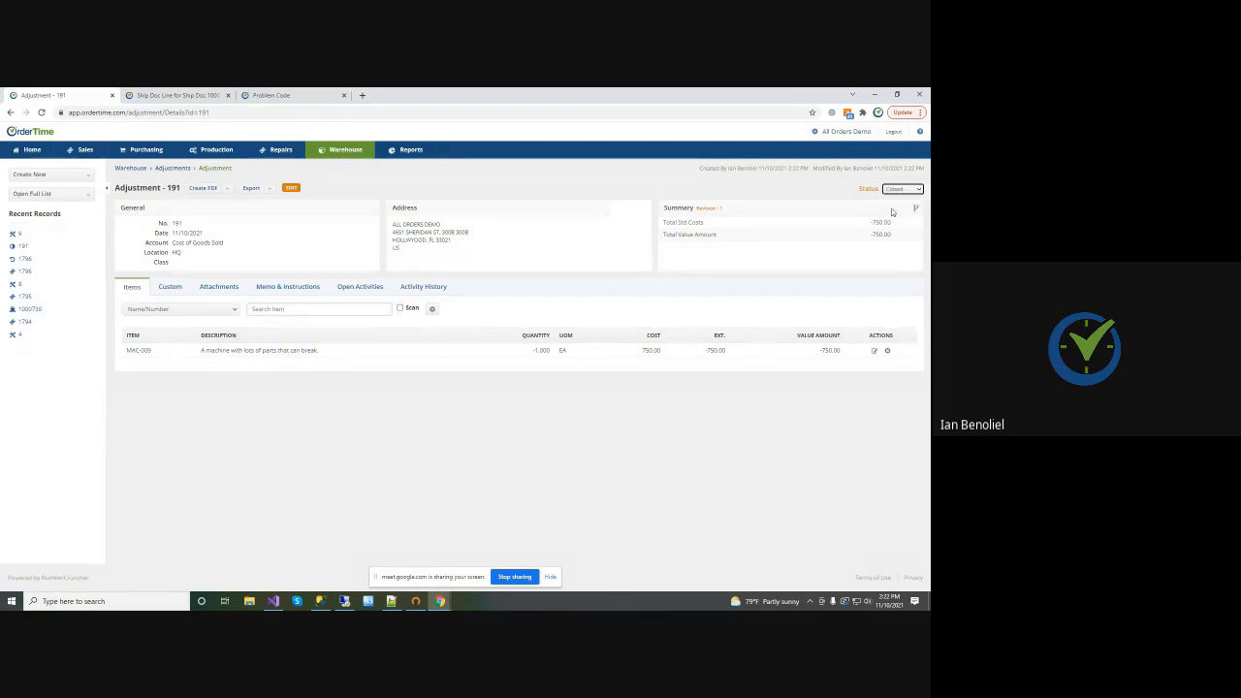
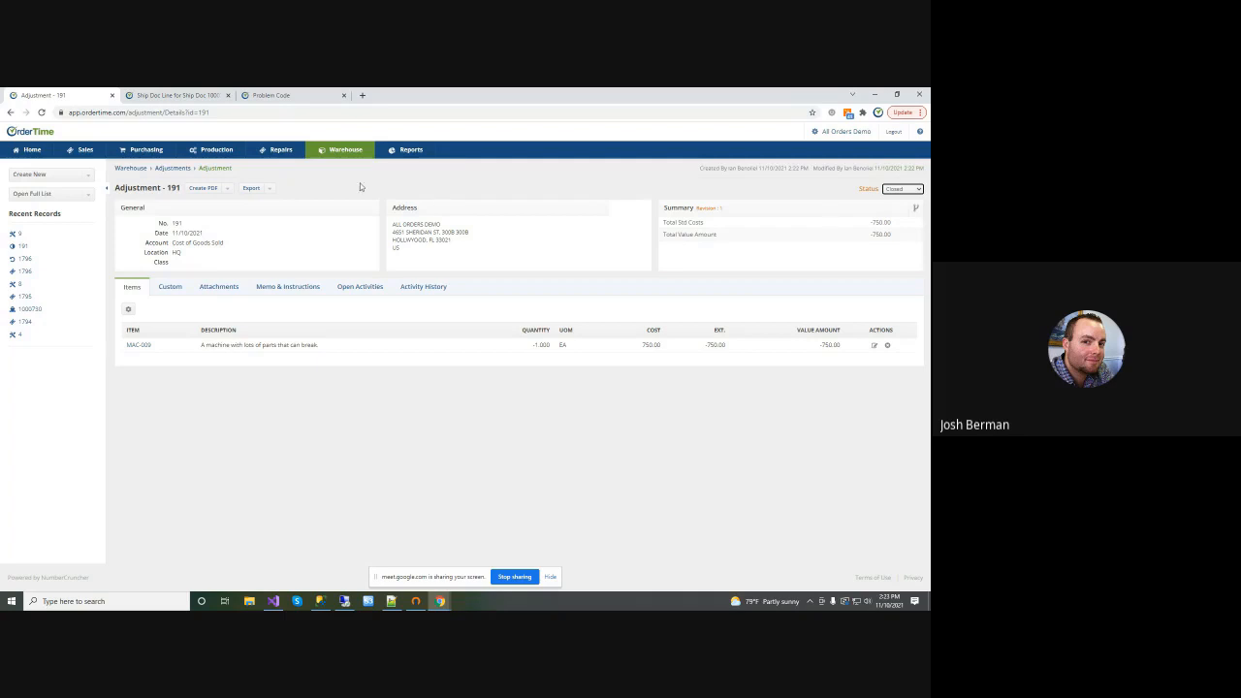
{"action": "left_click", "coordinate": [425, 153]}
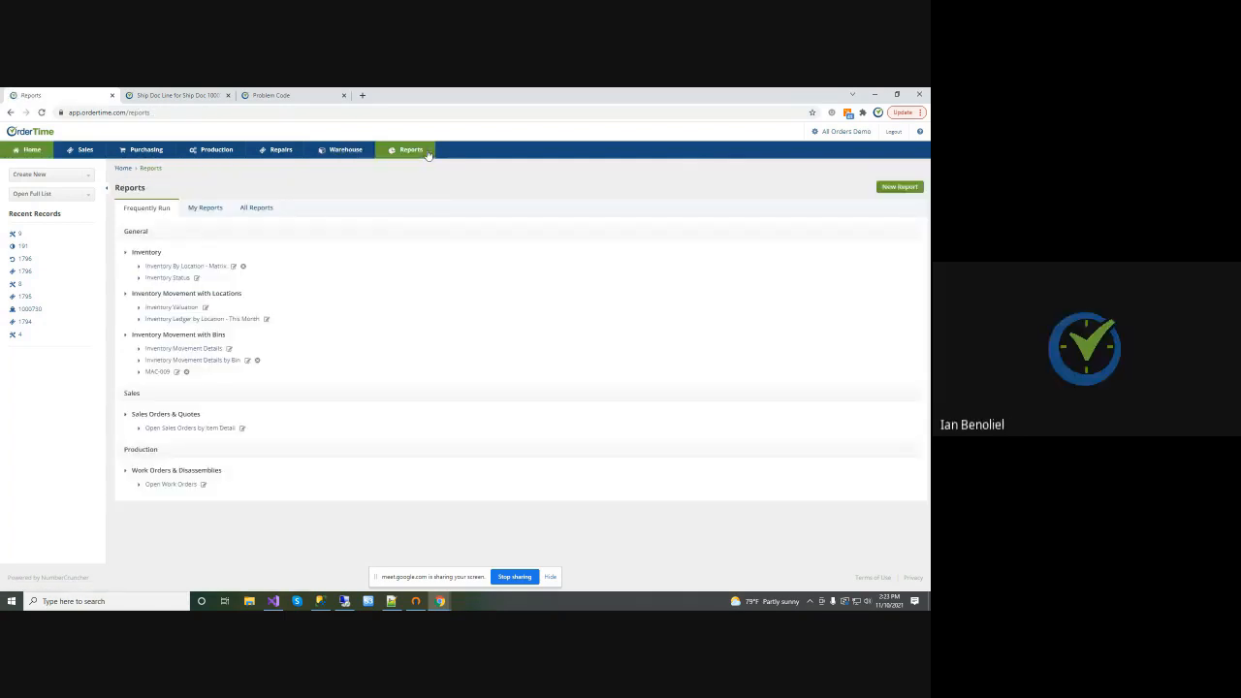
{"action": "left_click", "coordinate": [34, 153]}
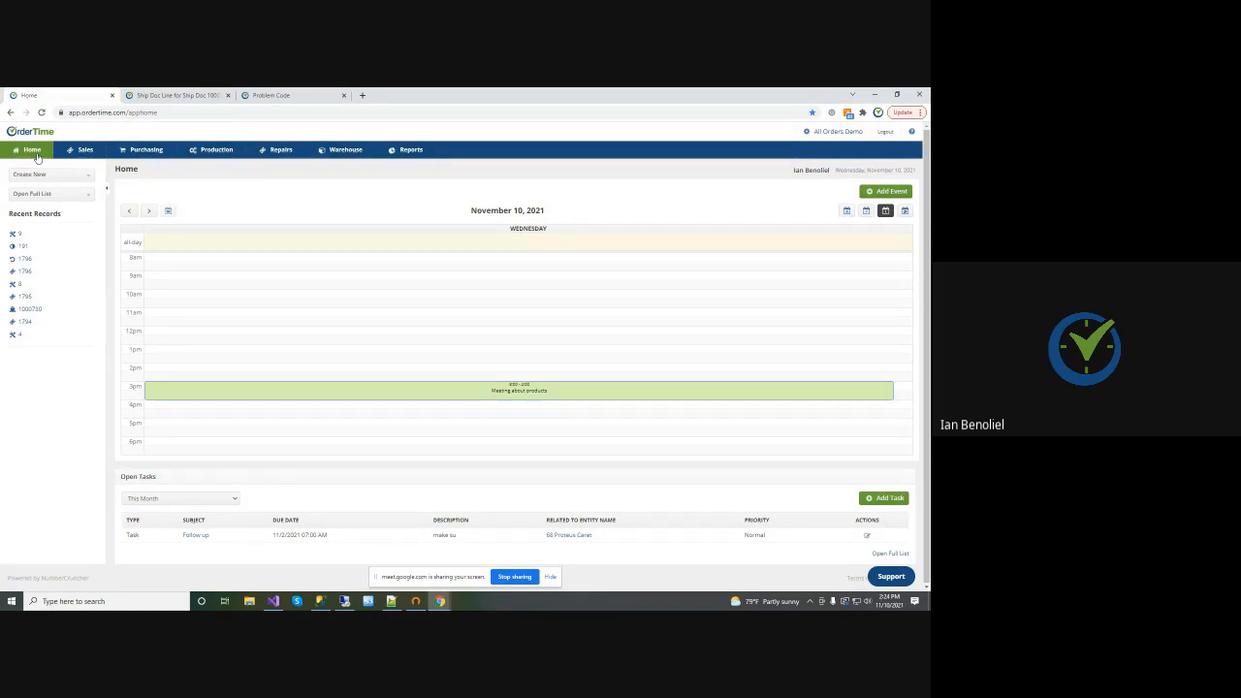
Reopen repair order 9 and examine the repair history and movement history of its serial number
{"action": "left_click", "coordinate": [16, 235]}
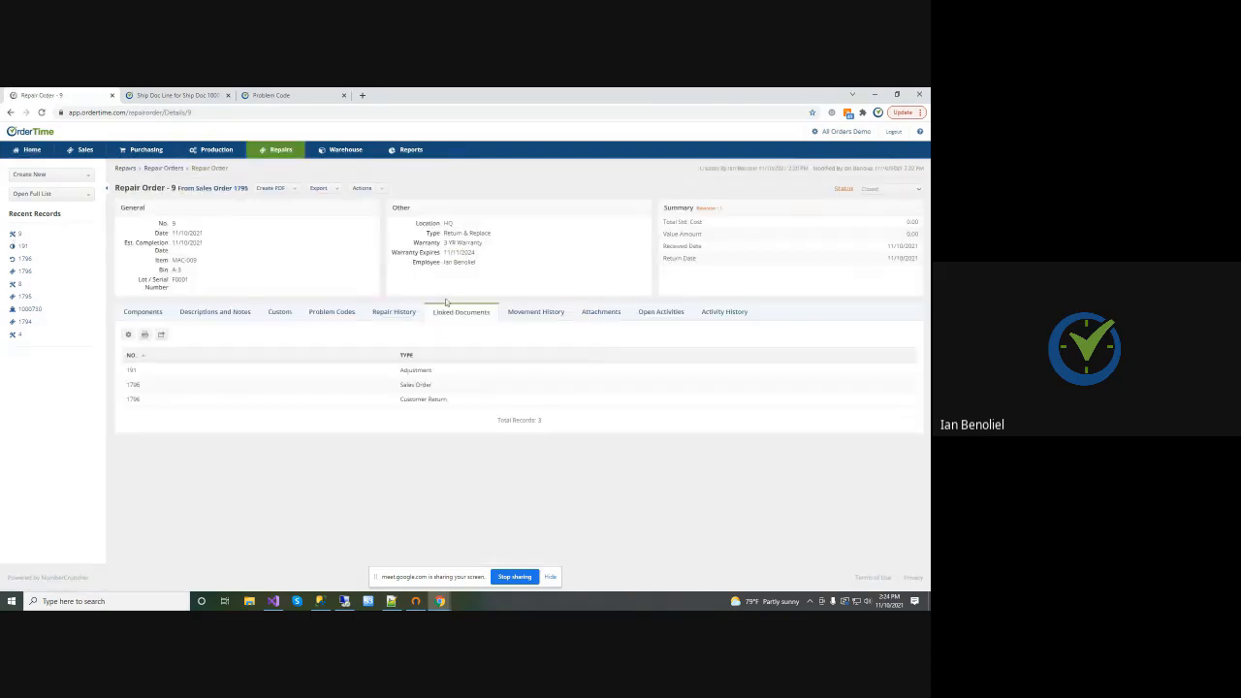
{"action": "left_click", "coordinate": [399, 321]}
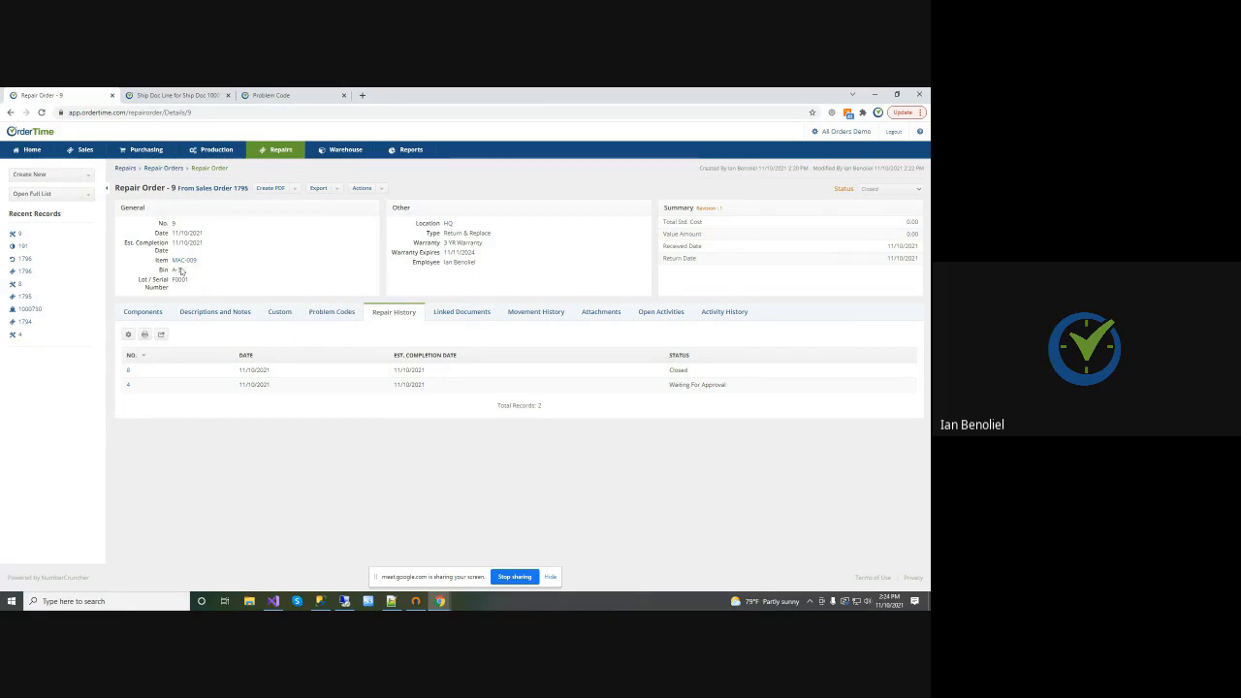
{"action": "left_click_drag", "start_coordinate": [200, 281], "coordinate": [175, 281]}
{"action": "left_click", "coordinate": [520, 312]}
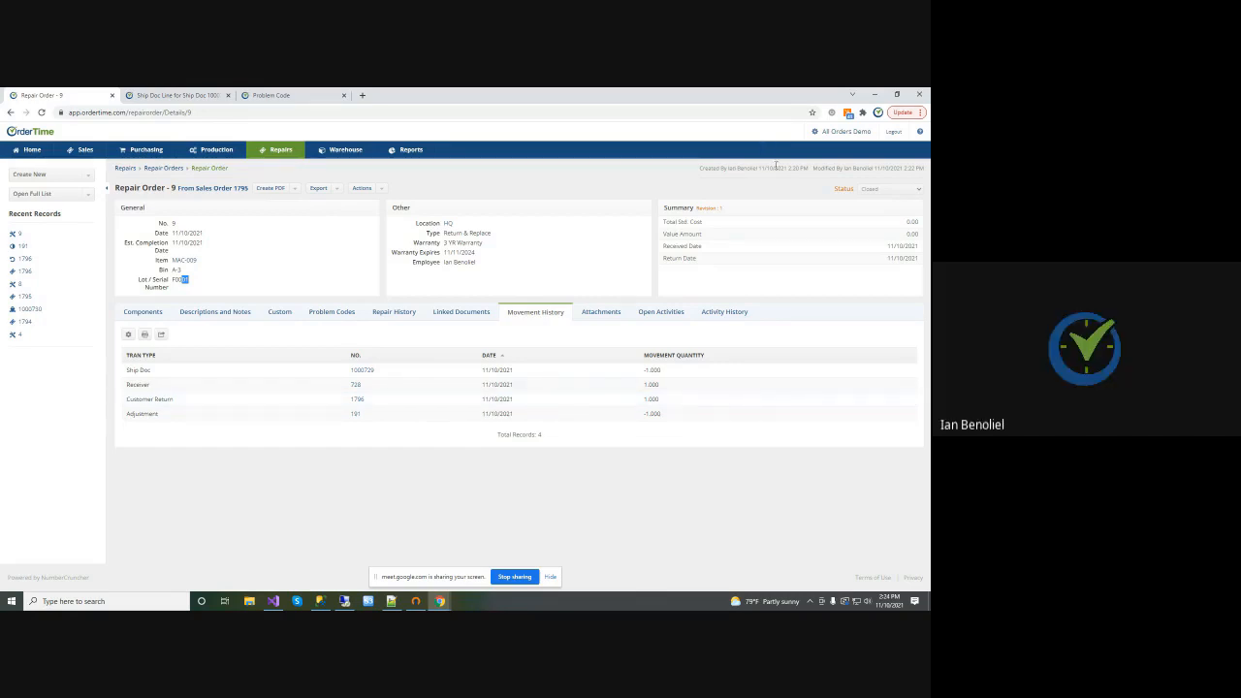
Open the company preferences and examine the Repair Orders settings
{"action": "left_click", "coordinate": [843, 132]}
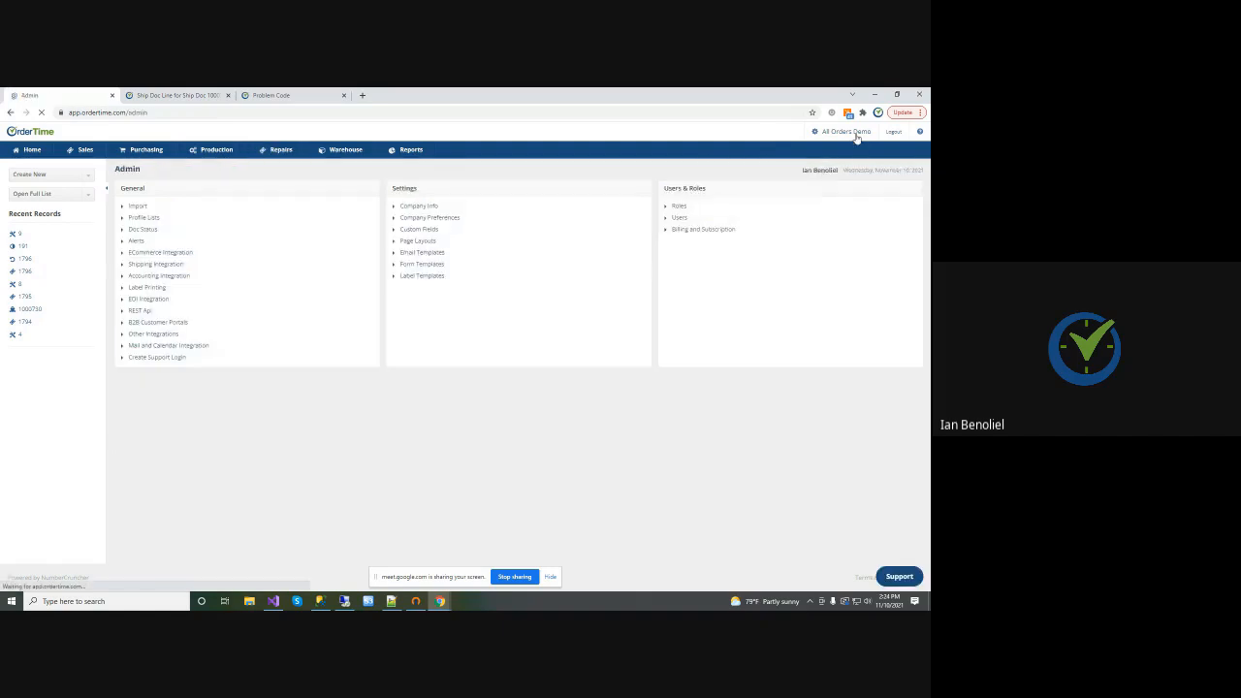
{"action": "left_click", "coordinate": [53, 175]}
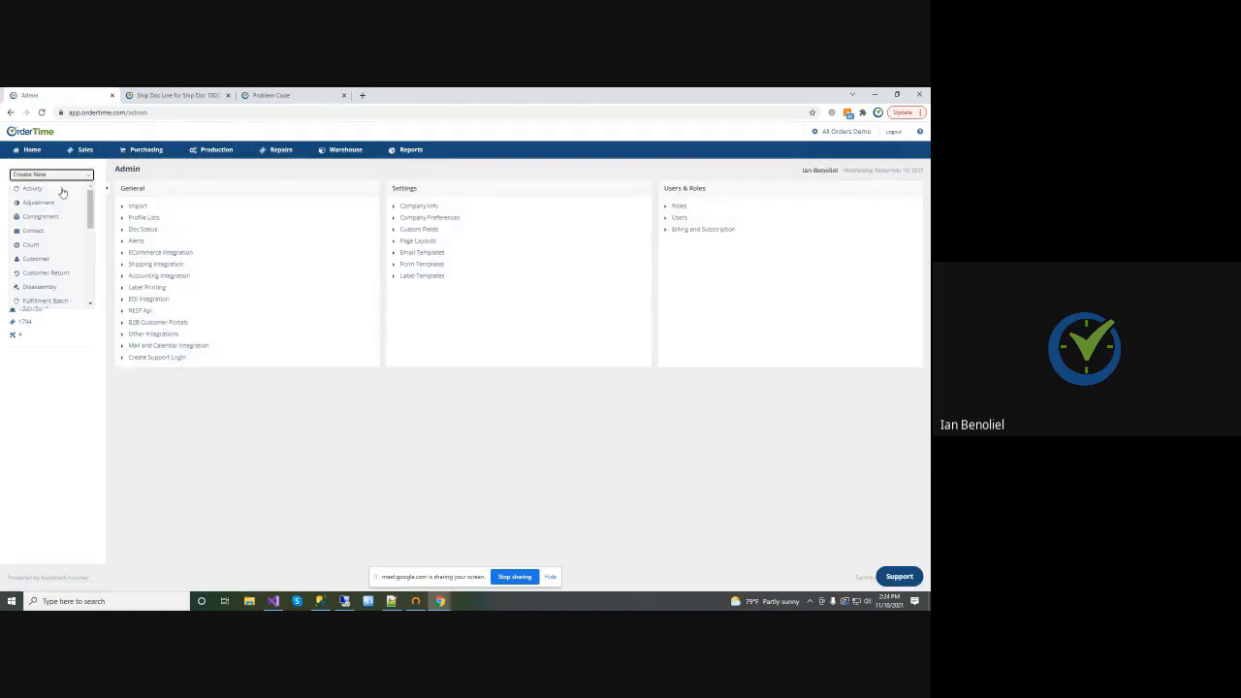
{"action": "left_click", "coordinate": [829, 136]}
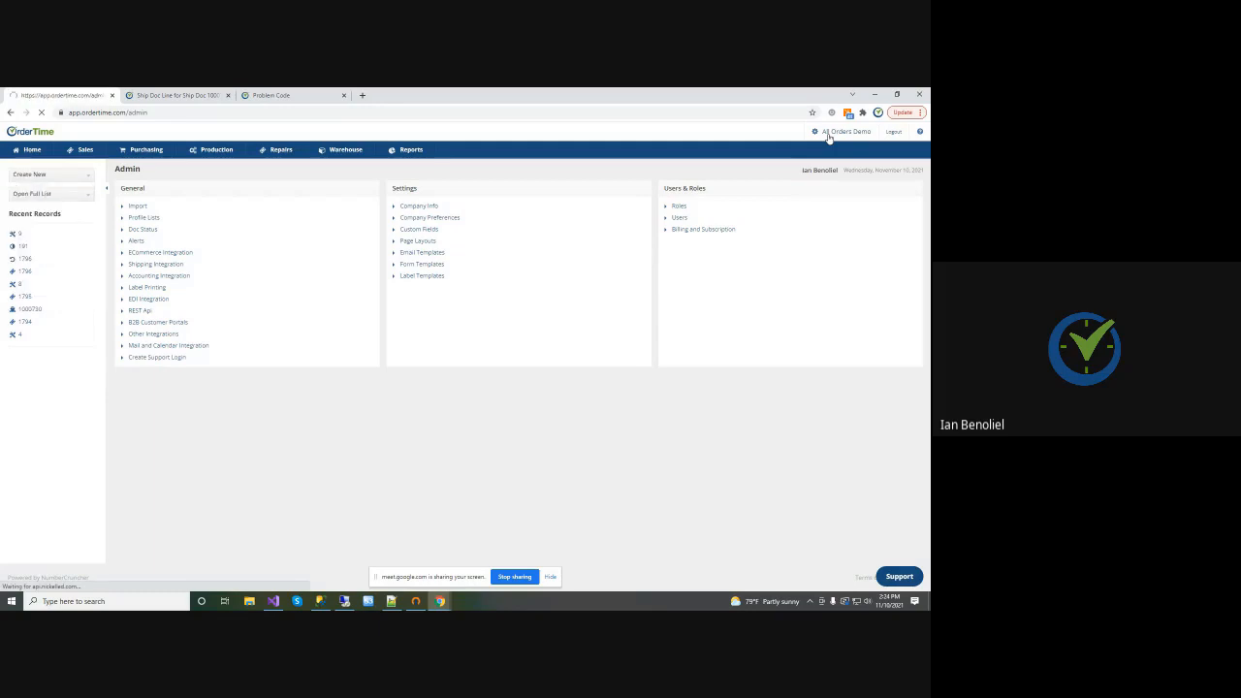
{"action": "left_click", "coordinate": [453, 217]}
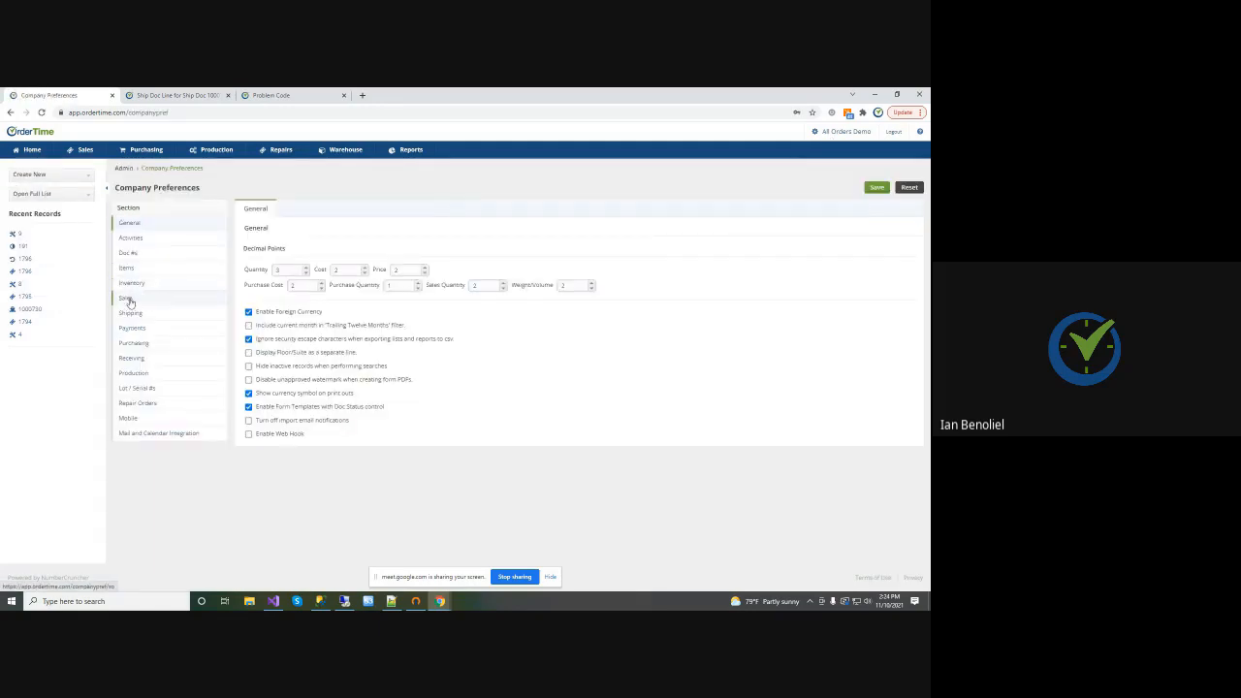
{"action": "left_click", "coordinate": [145, 404]}
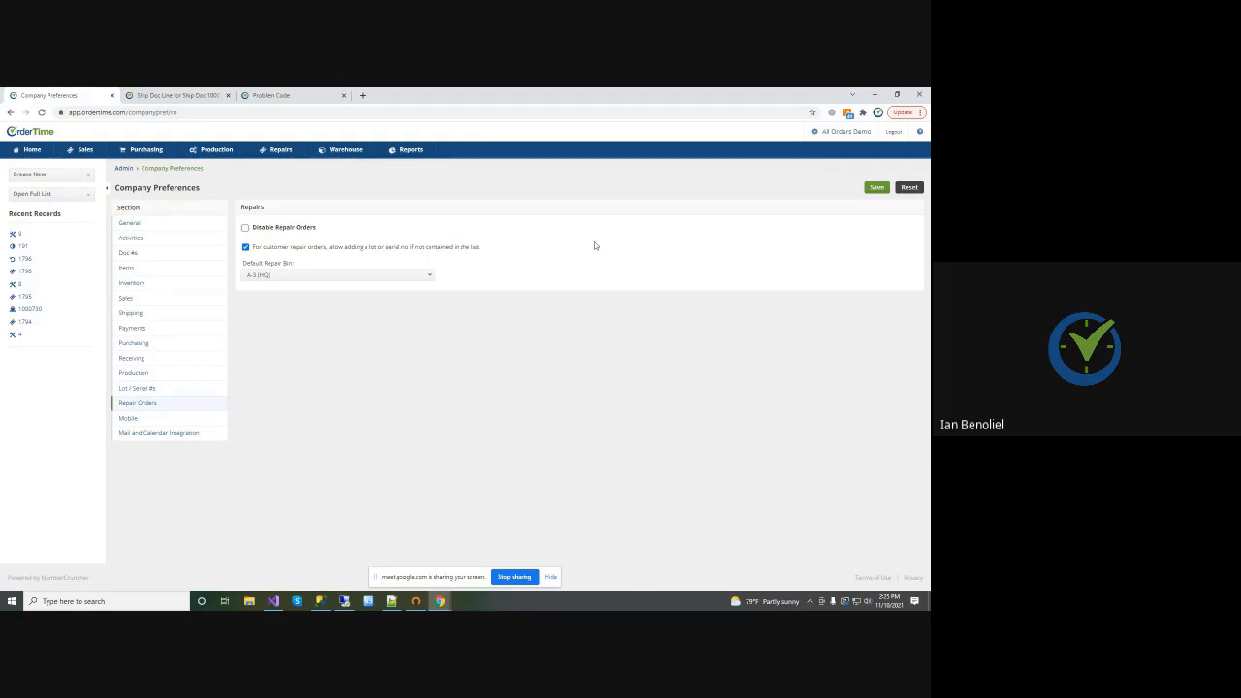
Start a new sales order for the customer 21st Century Snack Foods
{"action": "left_click", "coordinate": [33, 158]}
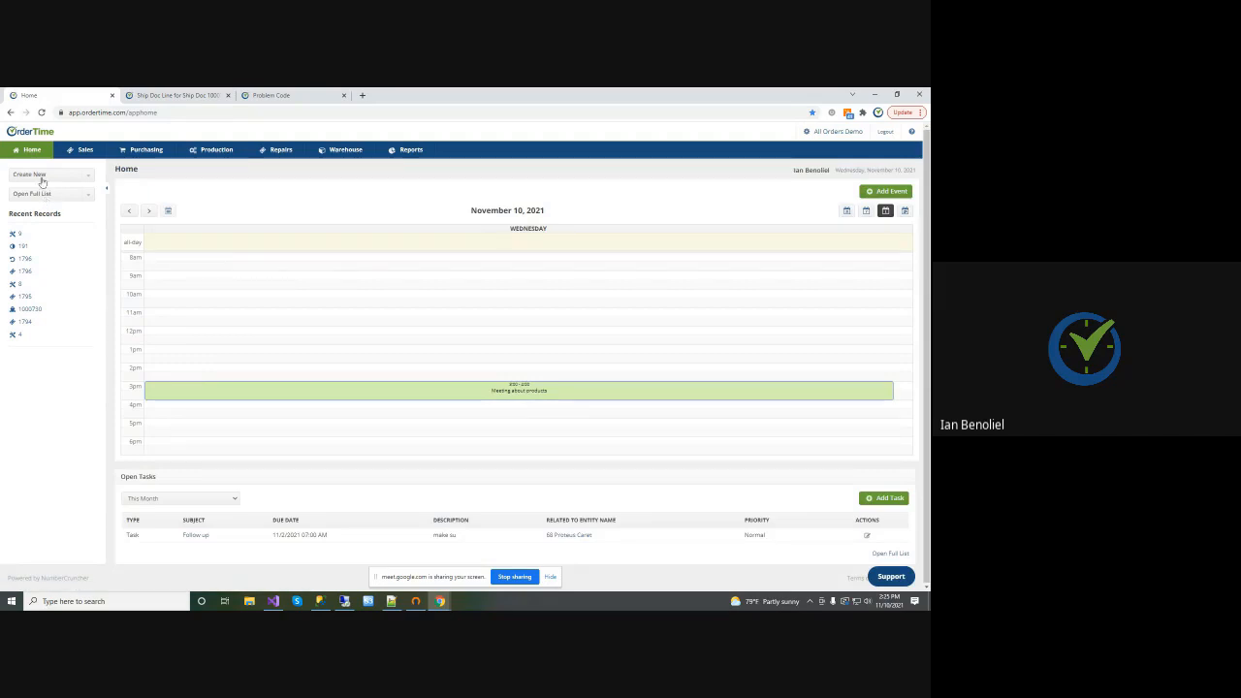
{"action": "left_click", "coordinate": [39, 176]}
{"action": "scroll", "coordinate": [44, 242], "scroll_direction": "down", "scroll_amount": 3}
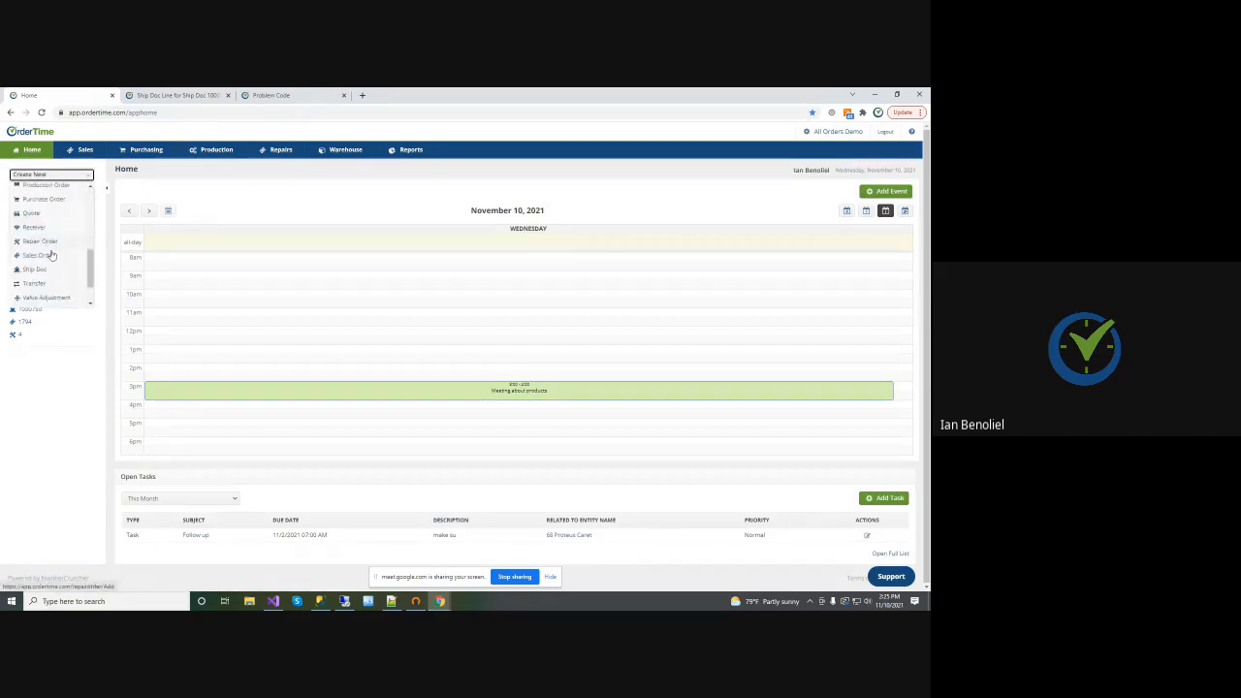
{"action": "left_click", "coordinate": [45, 258]}
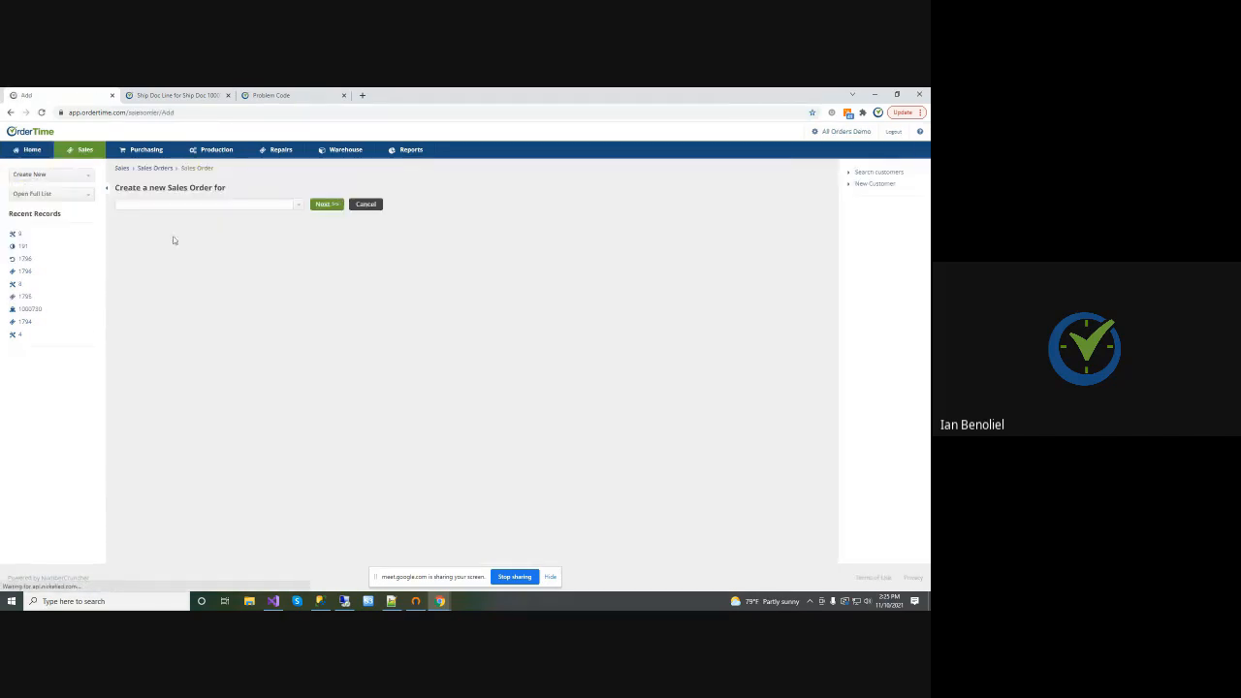
{"action": "left_click", "coordinate": [299, 205]}
{"action": "left_click", "coordinate": [160, 284]}
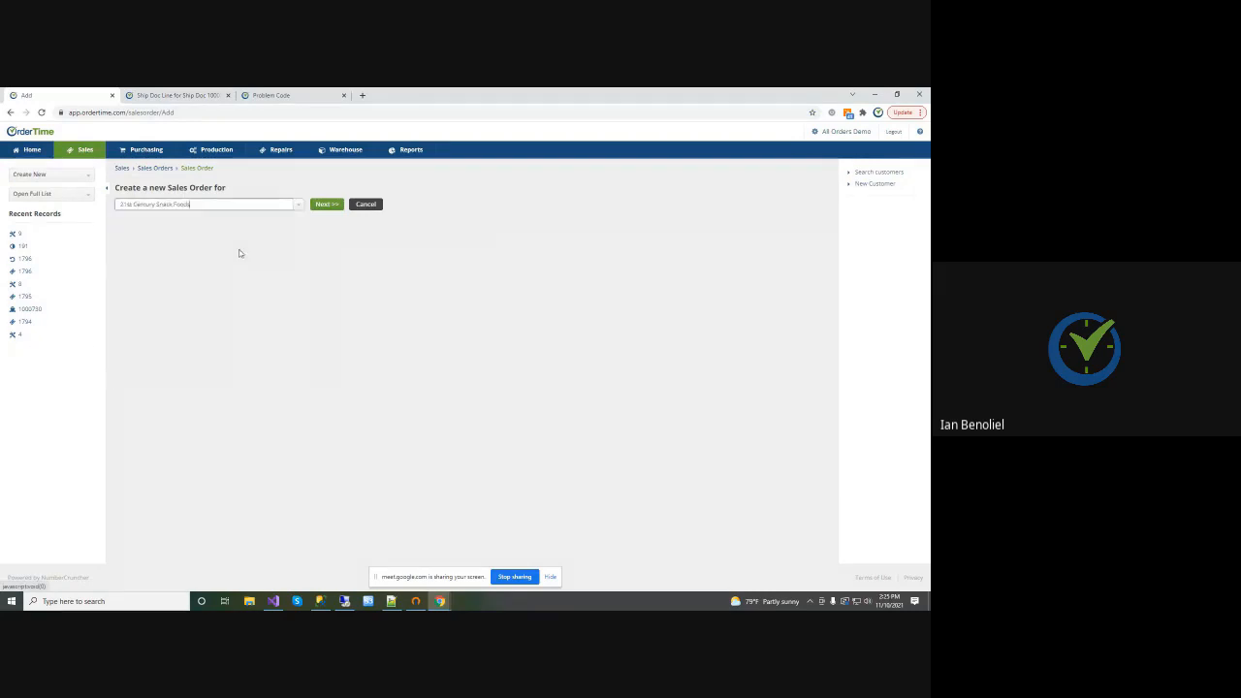
{"action": "left_click", "coordinate": [325, 205]}
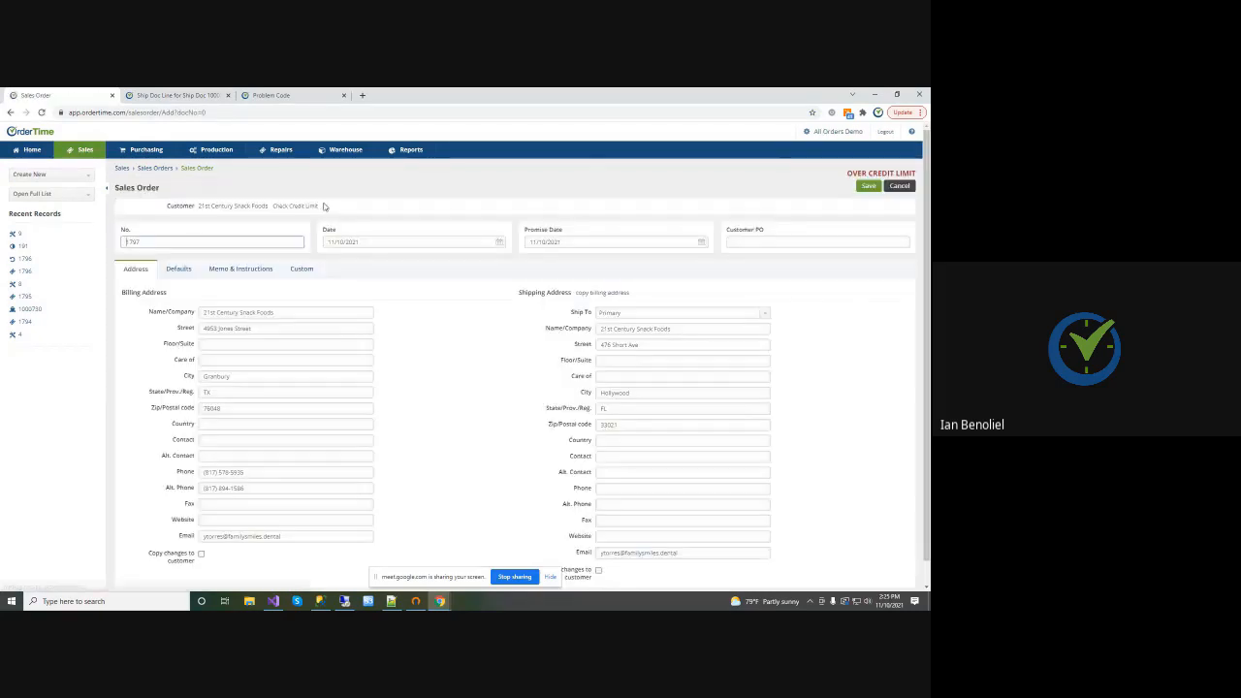
Set the new sales order's default location to HQ and save the order
{"action": "left_click", "coordinate": [172, 269]}
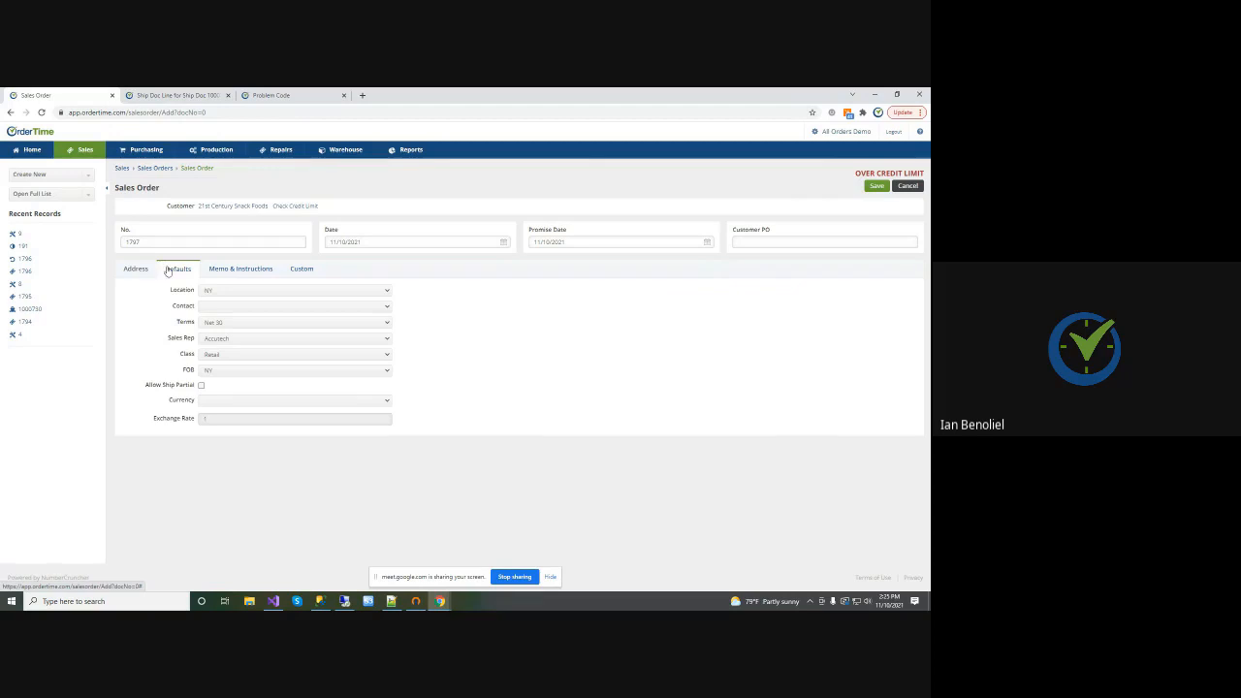
{"action": "left_click", "coordinate": [226, 292]}
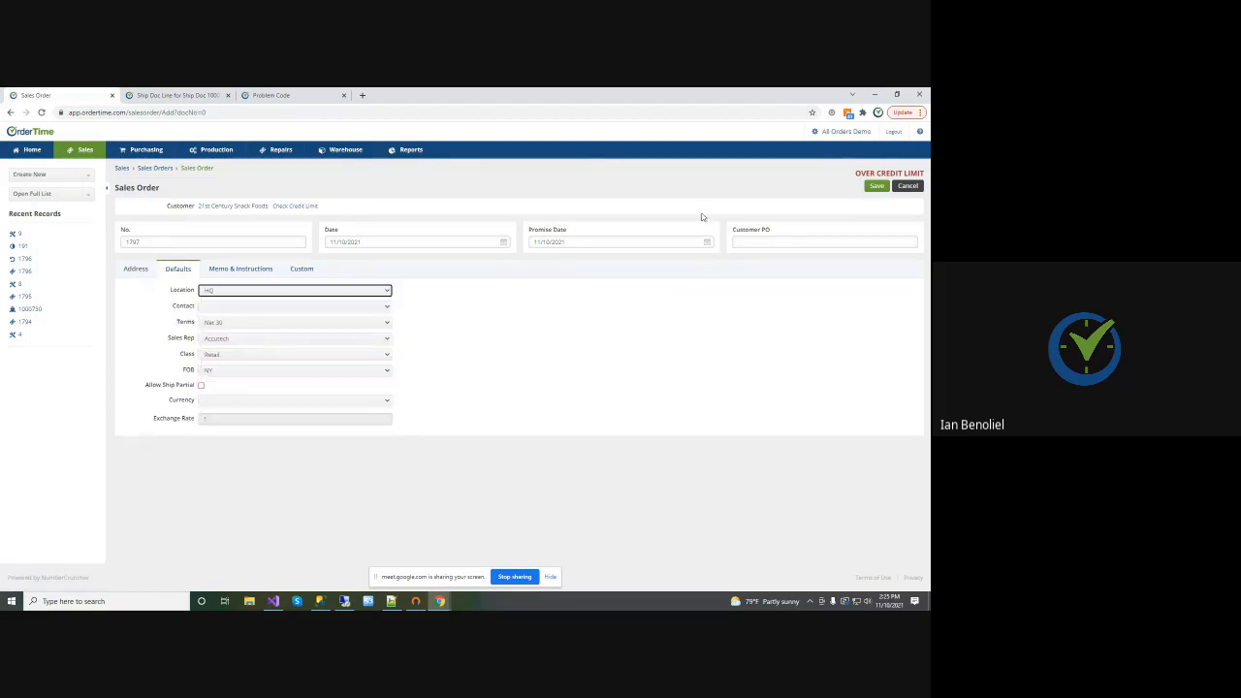
{"action": "left_click", "coordinate": [252, 352]}
{"action": "left_click", "coordinate": [876, 186]}
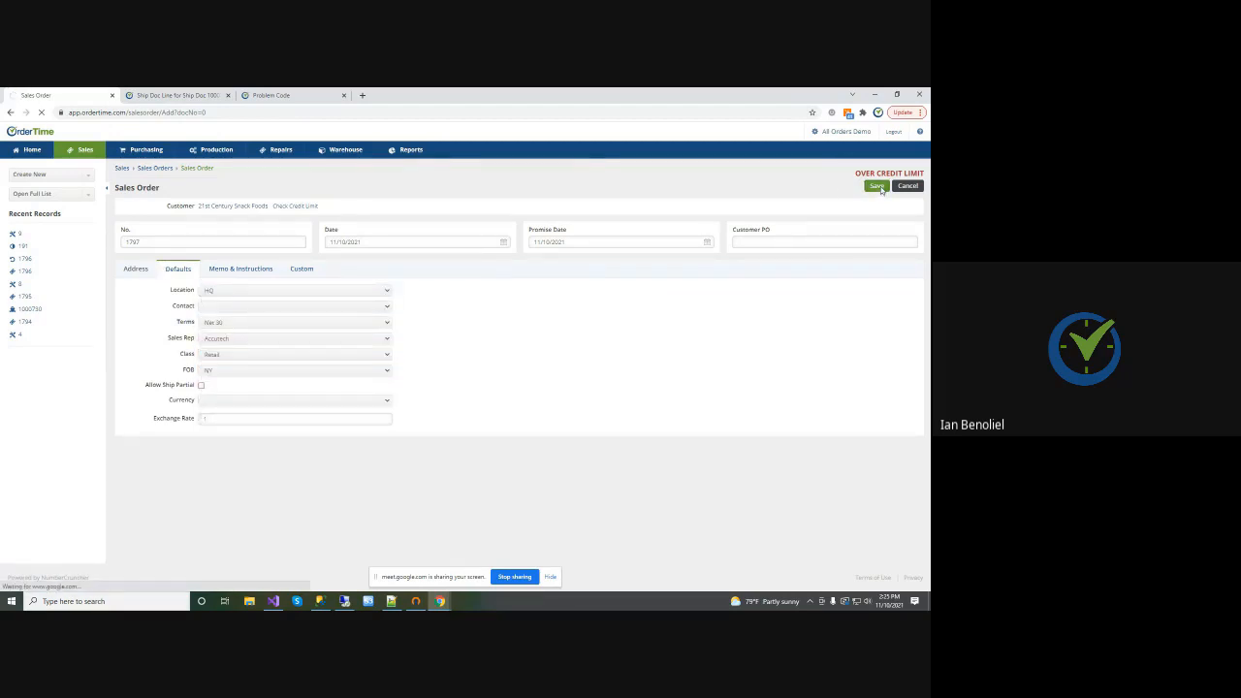
Add the REPAIRS item as a line on the new sales order
{"action": "left_click", "coordinate": [284, 352]}
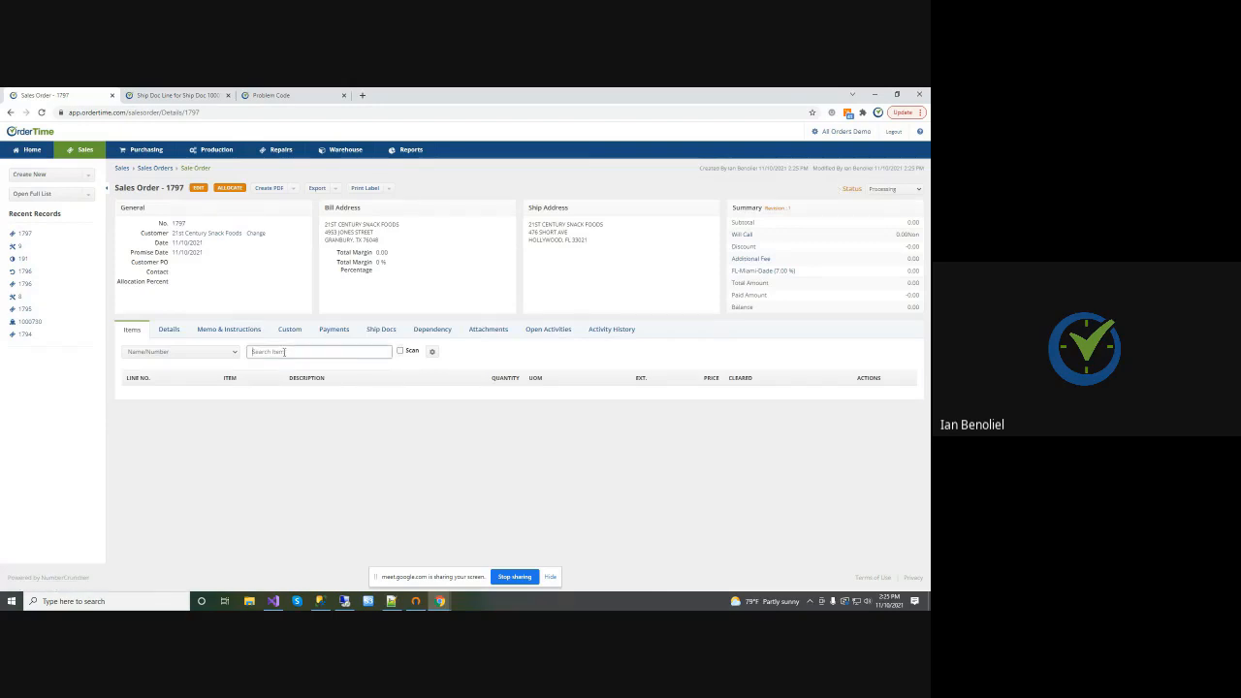
{"action": "type", "text": "repa"}
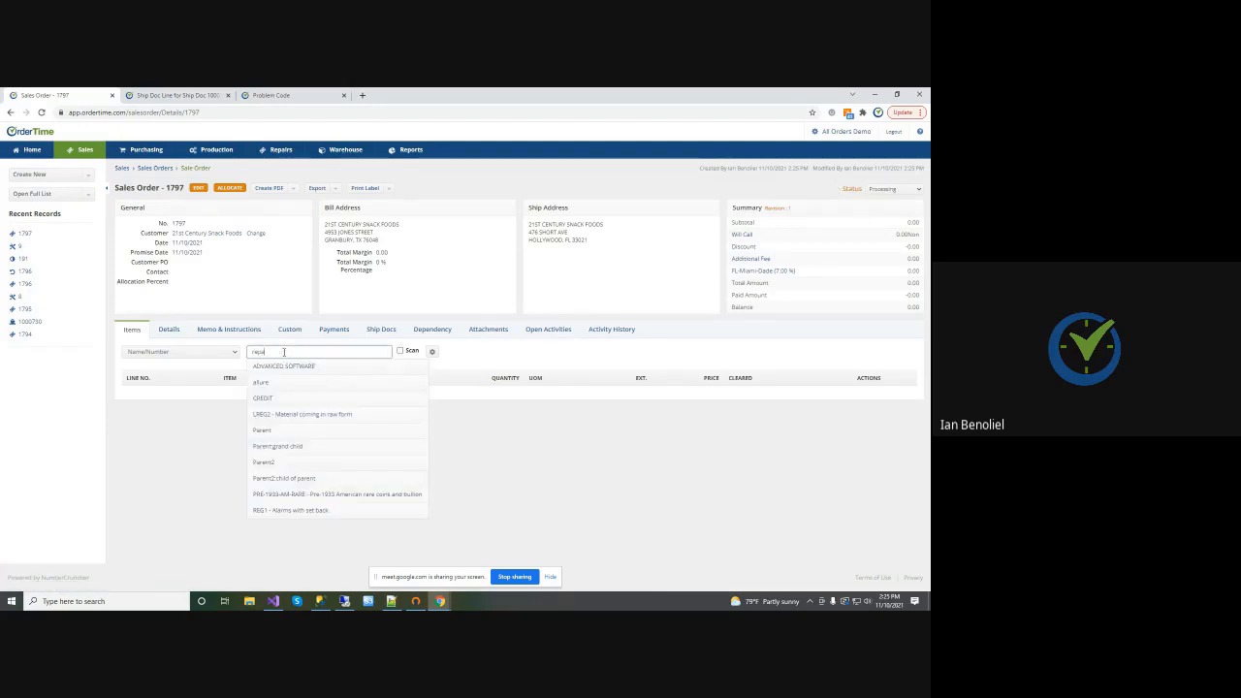
{"action": "left_click", "coordinate": [273, 384]}
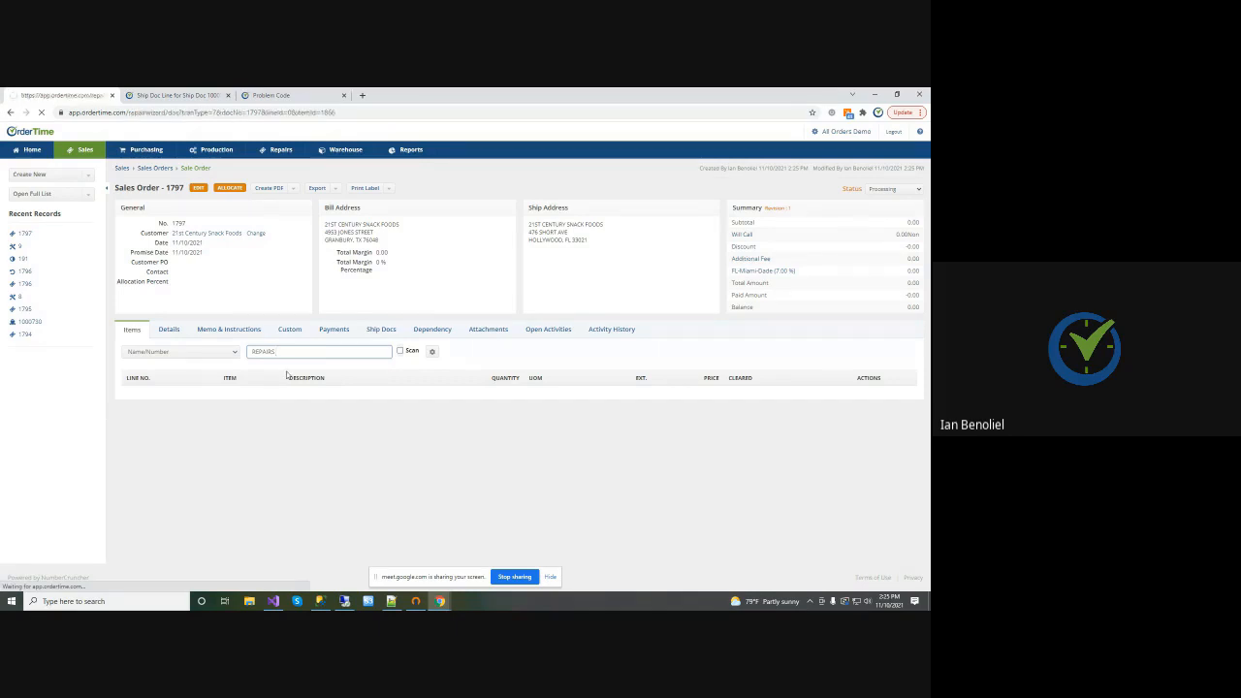
Set the repair type to Return & Repair For Customer and the item to MAC-009, and start adding a new lot/serial number
{"action": "left_click", "coordinate": [289, 268]}
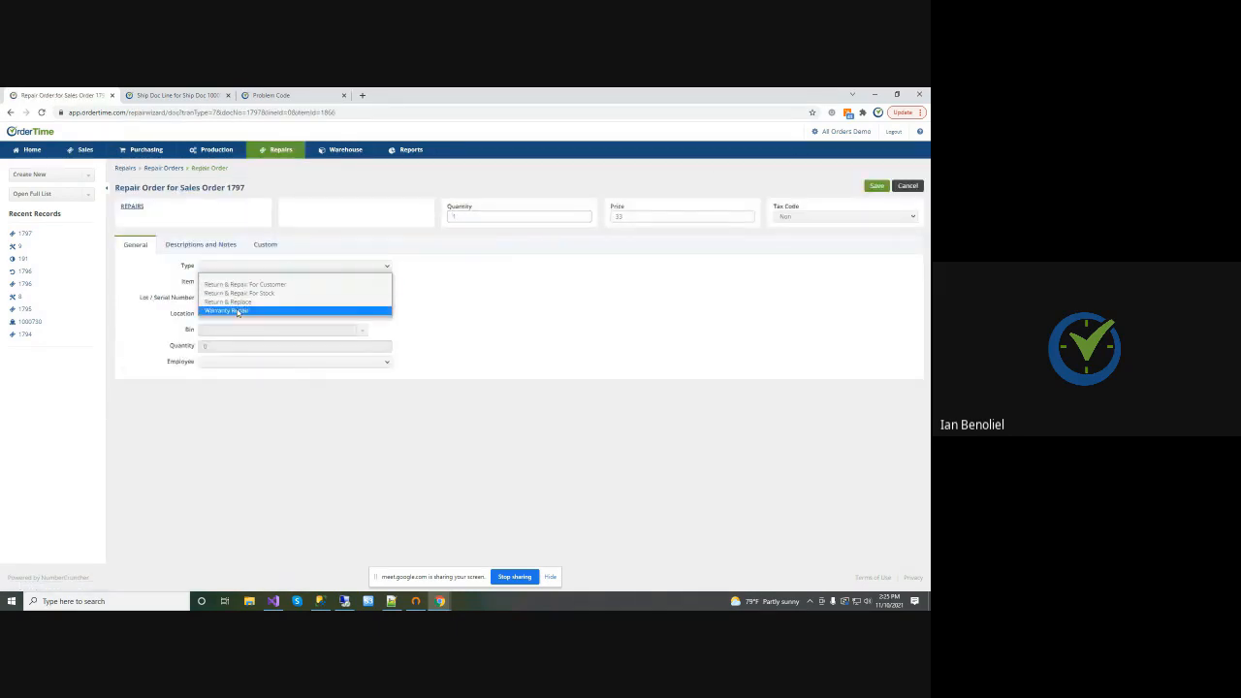
{"action": "left_click", "coordinate": [334, 283]}
{"action": "left_click", "coordinate": [298, 281]}
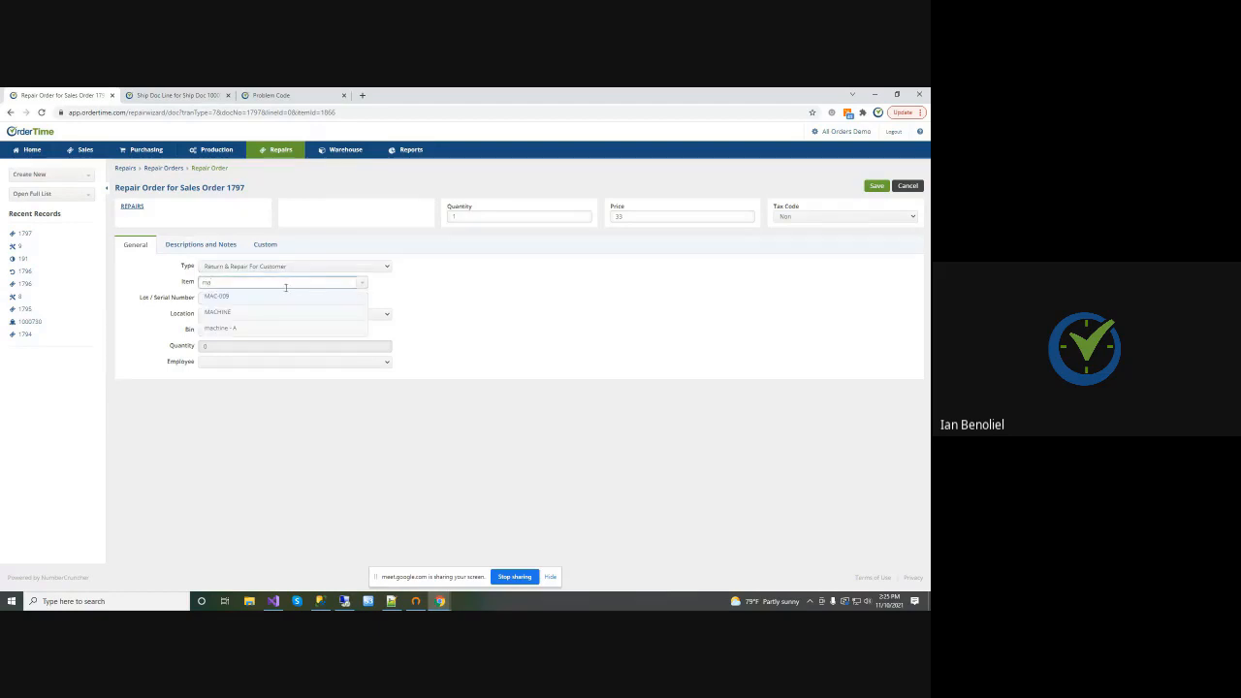
{"action": "left_click", "coordinate": [237, 303]}
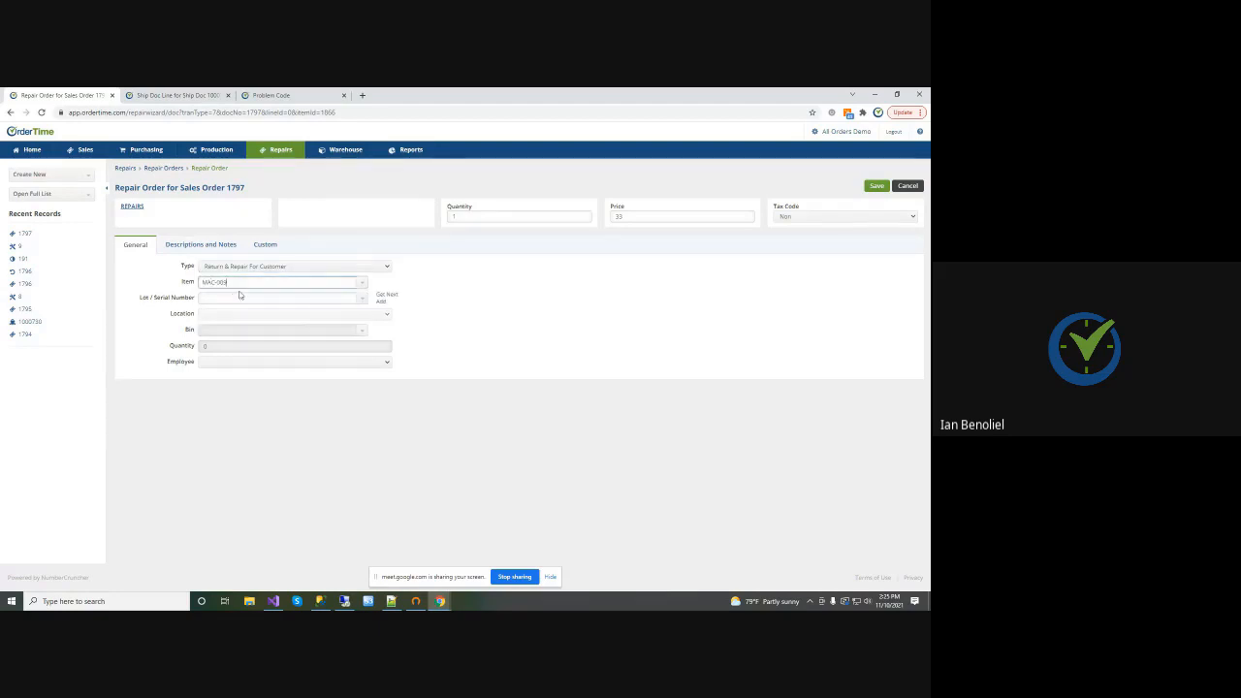
{"action": "left_click", "coordinate": [387, 302]}
{"action": "type", "text": "23975890257890256709"}
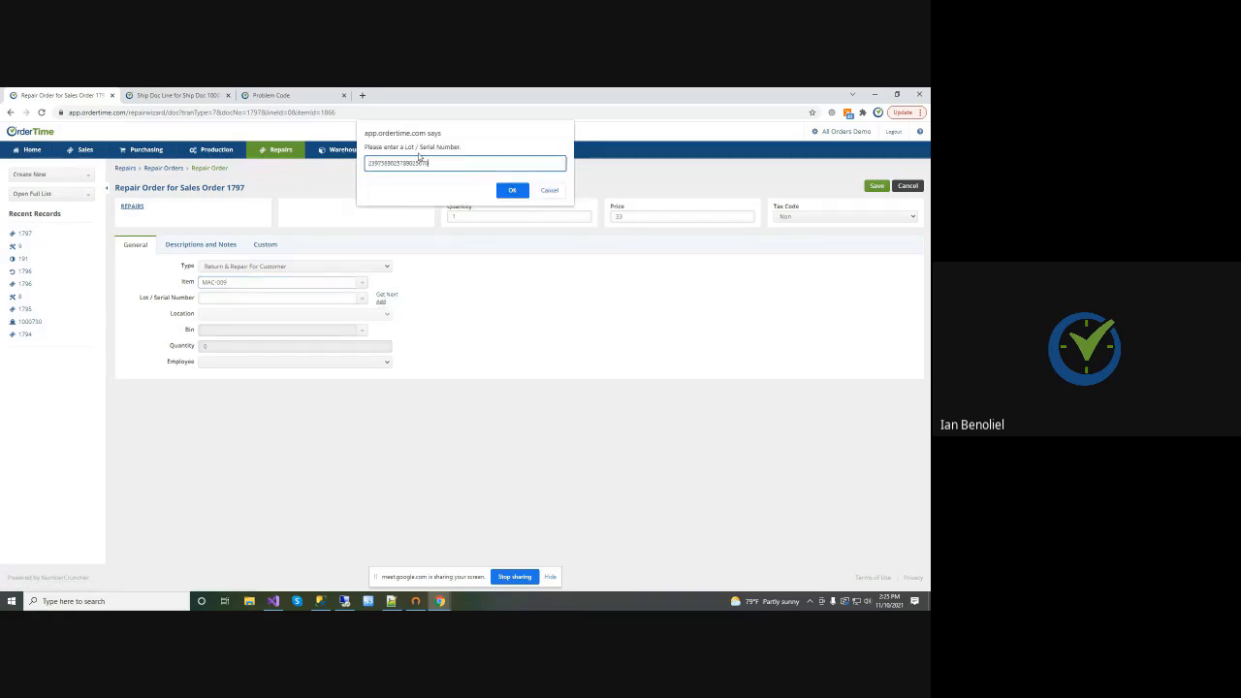
{"action": "key", "text": "BackSpace"}
{"action": "key", "text": "BackSpace"}
{"action": "key", "text": "BackSpace"}
{"action": "key", "text": "BackSpace"}
{"action": "key", "text": "BackSpace"}
{"action": "key", "text": "BackSpace"}
{"action": "key", "text": "BackSpace"}
{"action": "key", "text": "BackSpace"}
{"action": "key", "text": "BackSpace"}
{"action": "key", "text": "BackSpace"}
{"action": "key", "text": "BackSpace"}
{"action": "key", "text": "BackSpace"}
{"action": "key", "text": "BackSpace"}
{"action": "key", "text": "BackSpace"}
{"action": "key", "text": "BackSpace"}
{"action": "key", "text": "BackSpace"}
{"action": "key", "text": "BackSpace"}
{"action": "key", "text": "BackSpace"}
{"action": "key", "text": "BackSpace"}
{"action": "key", "text": "BackSpace"}
Enter F-RANDOM as the new lot/serial number of the item being repaired
{"action": "type", "text": "FFROM"}
{"action": "key", "text": "BackSpace"}
{"action": "key", "text": "BackSpace"}
{"action": "key", "text": "BackSpace"}
{"action": "type", "text": "-RANDOM"}
{"action": "left_click", "coordinate": [511, 190]}
Set the repair's location to HQ, bin to A-3 (HQ) and quantity to 1, and save the repair order
{"action": "left_click", "coordinate": [371, 320]}
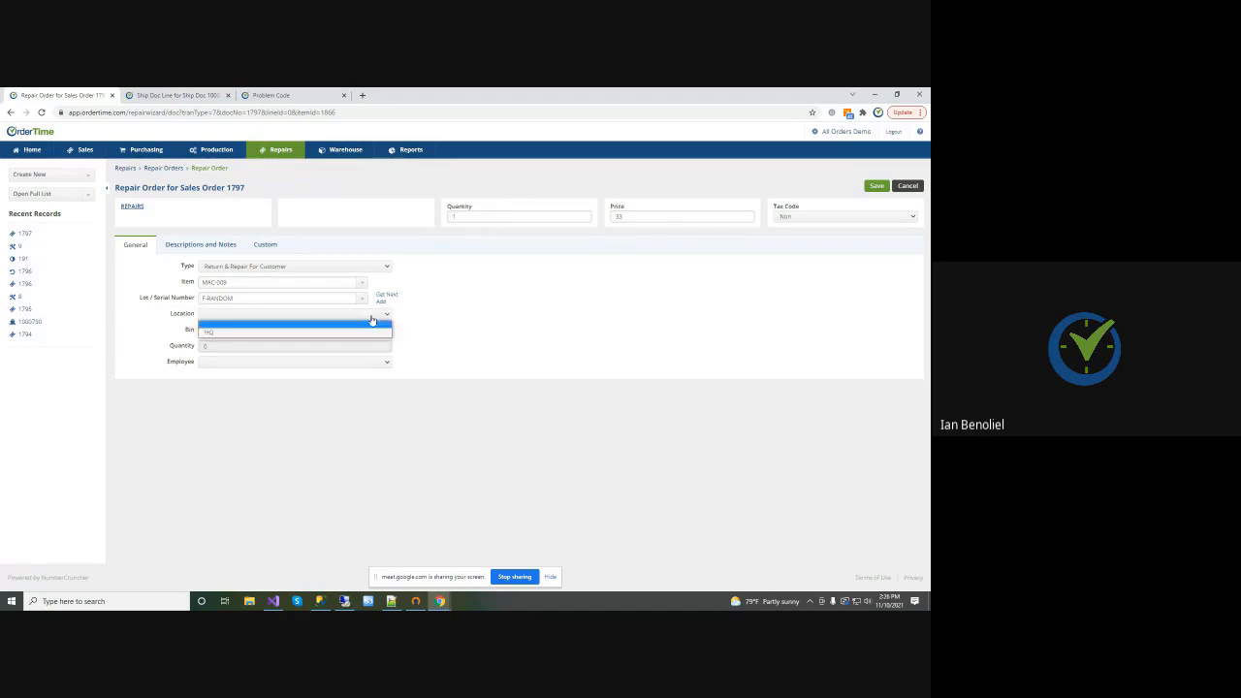
{"action": "left_click", "coordinate": [222, 335]}
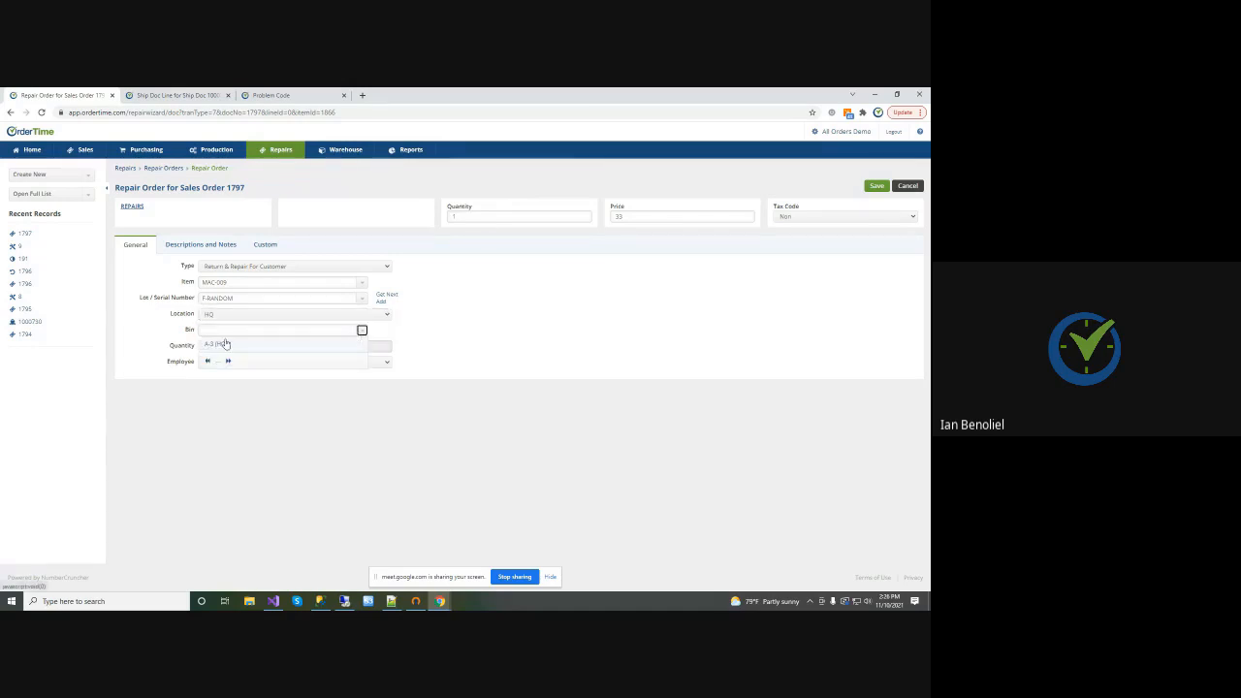
{"action": "left_click", "coordinate": [223, 346]}
{"action": "type", "text": "1"}
{"action": "left_click", "coordinate": [599, 284]}
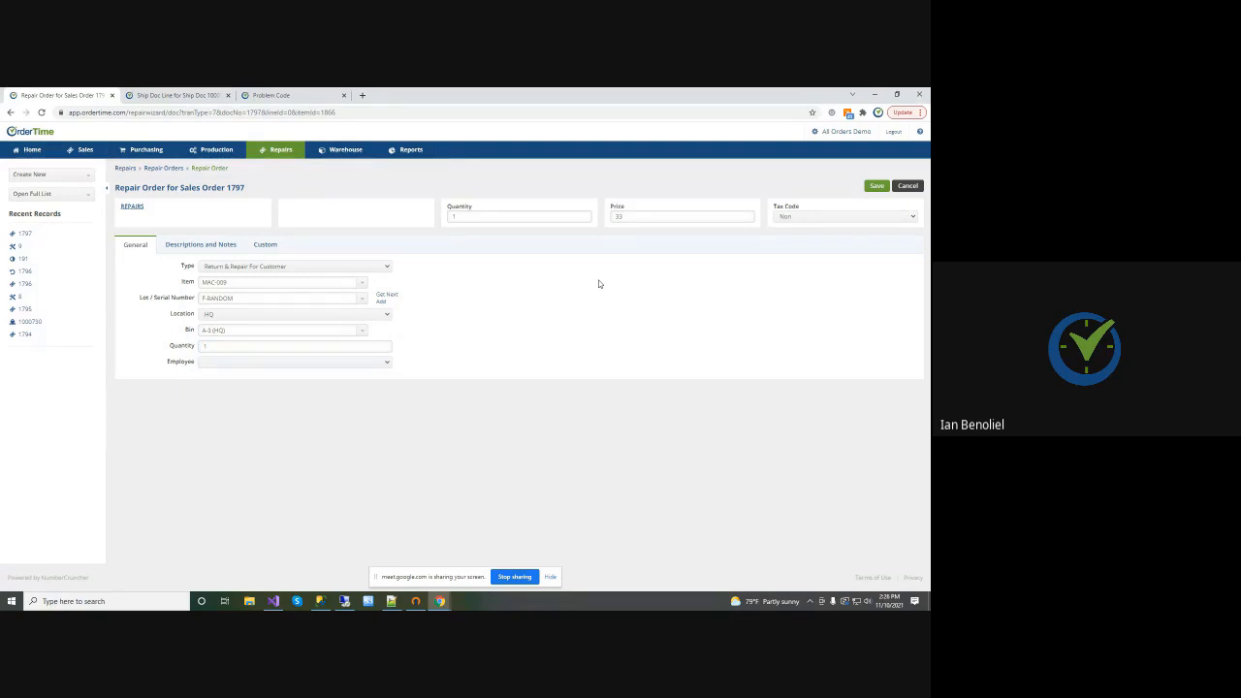
{"action": "left_click", "coordinate": [875, 186]}
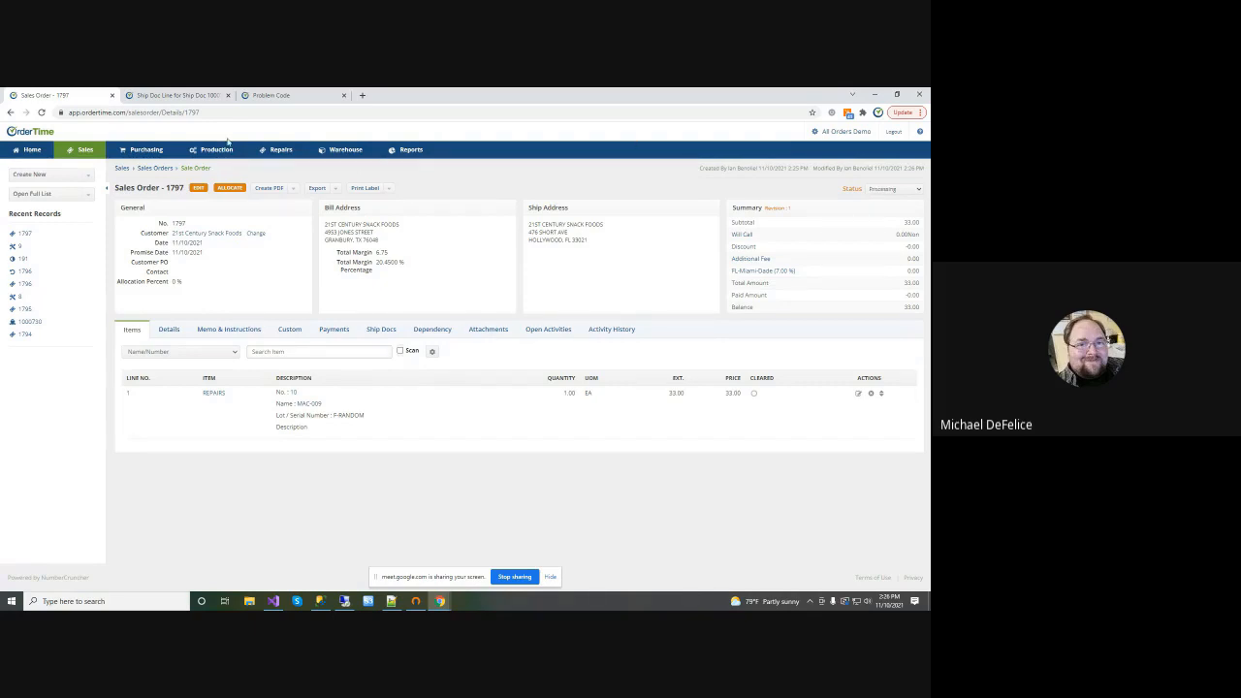
View the Open Repair Orders by Status Summary report from the Repairs overview
{"action": "left_click", "coordinate": [271, 150]}
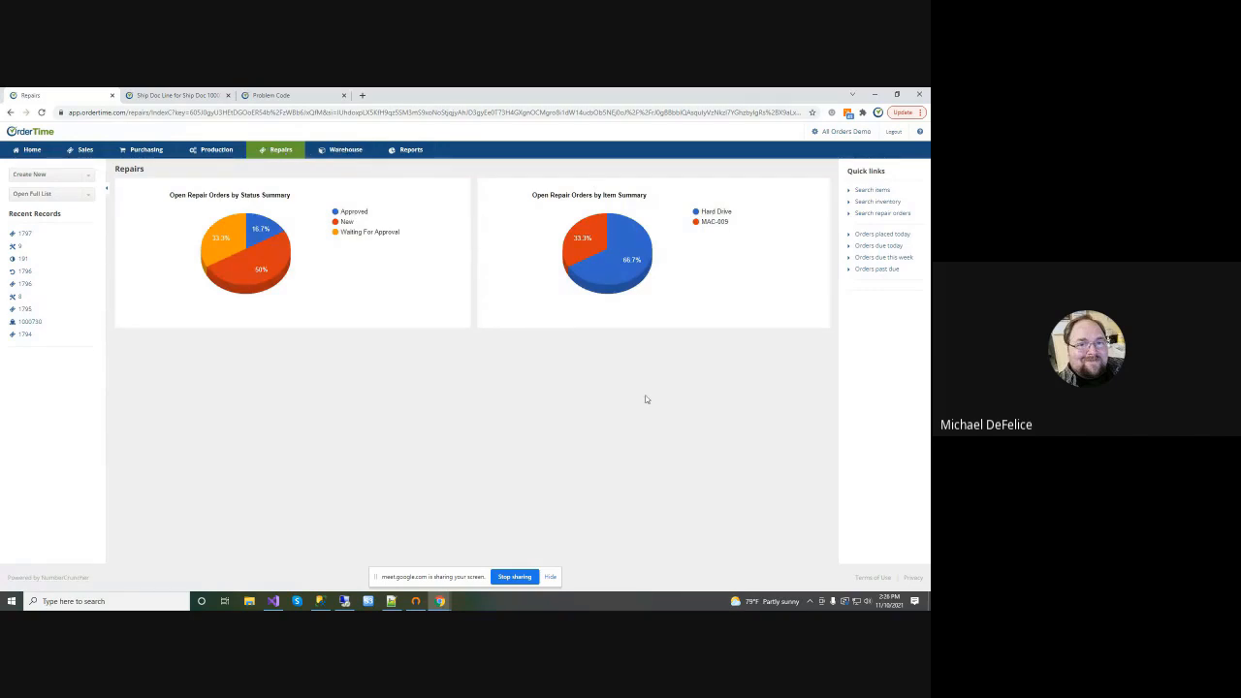
{"action": "left_click", "coordinate": [278, 274]}
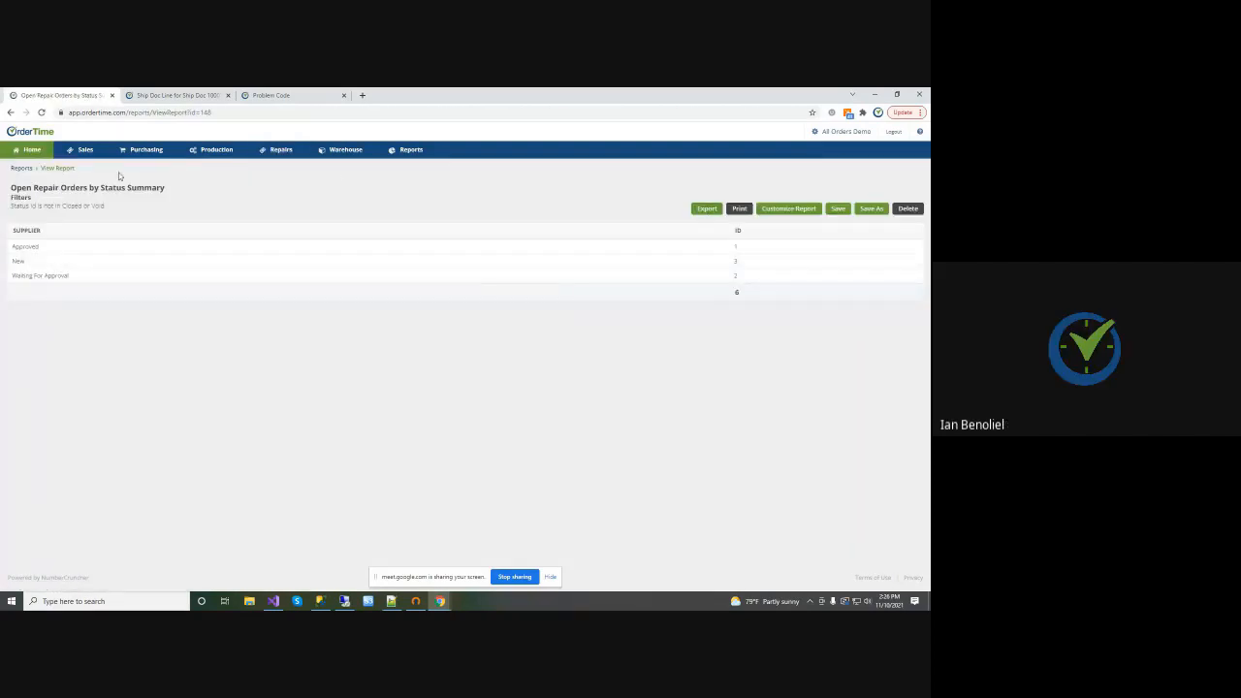
Start a new report based on Repair Orders and examine the tables available for it
{"action": "left_click", "coordinate": [22, 167]}
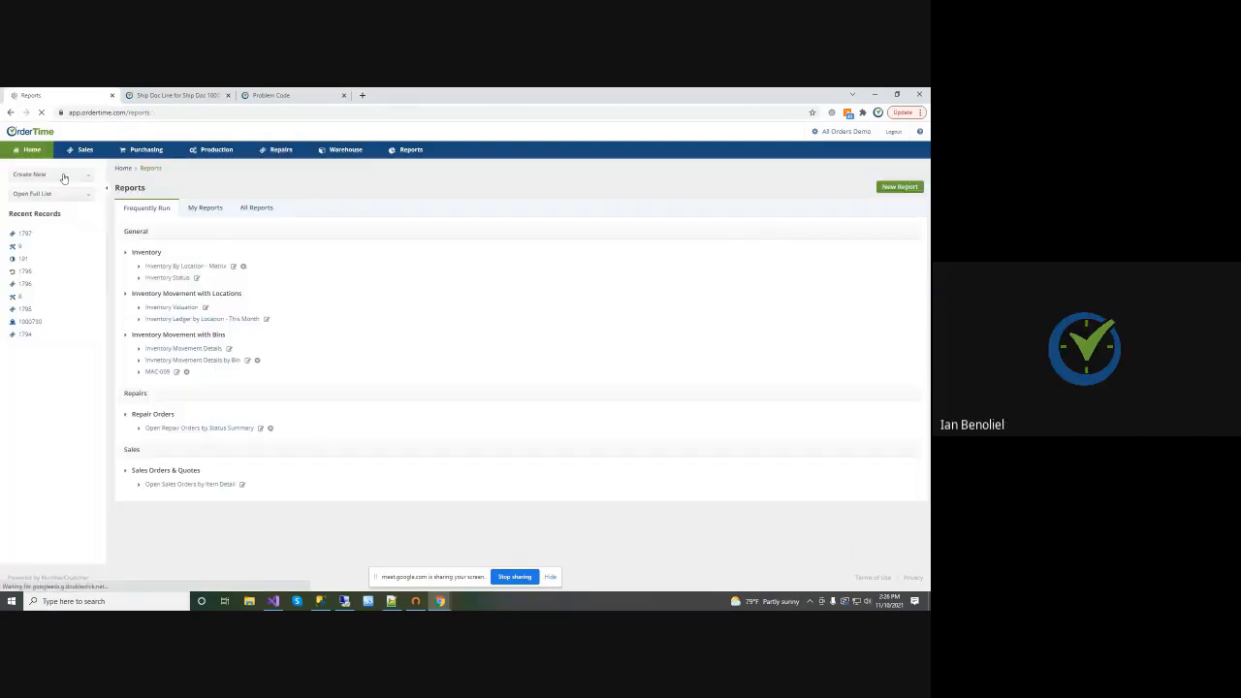
{"action": "left_click", "coordinate": [899, 185]}
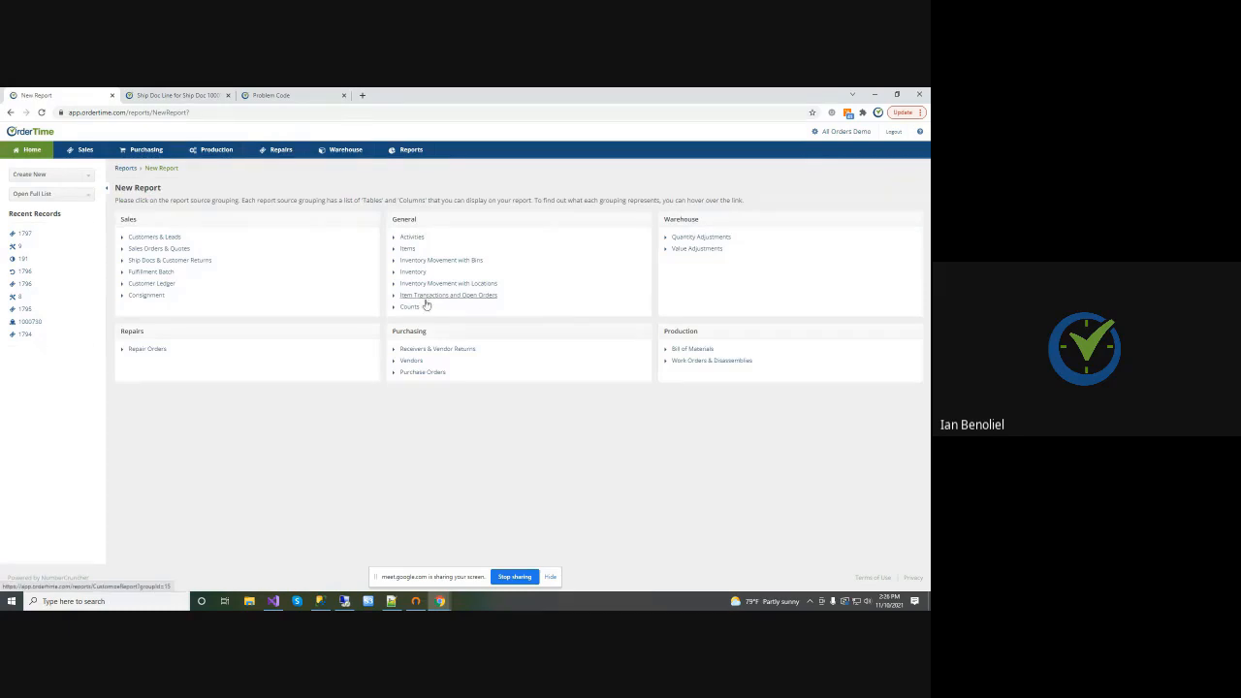
{"action": "left_click", "coordinate": [140, 351]}
{"action": "scroll", "coordinate": [122, 262], "scroll_direction": "down", "scroll_amount": 1}
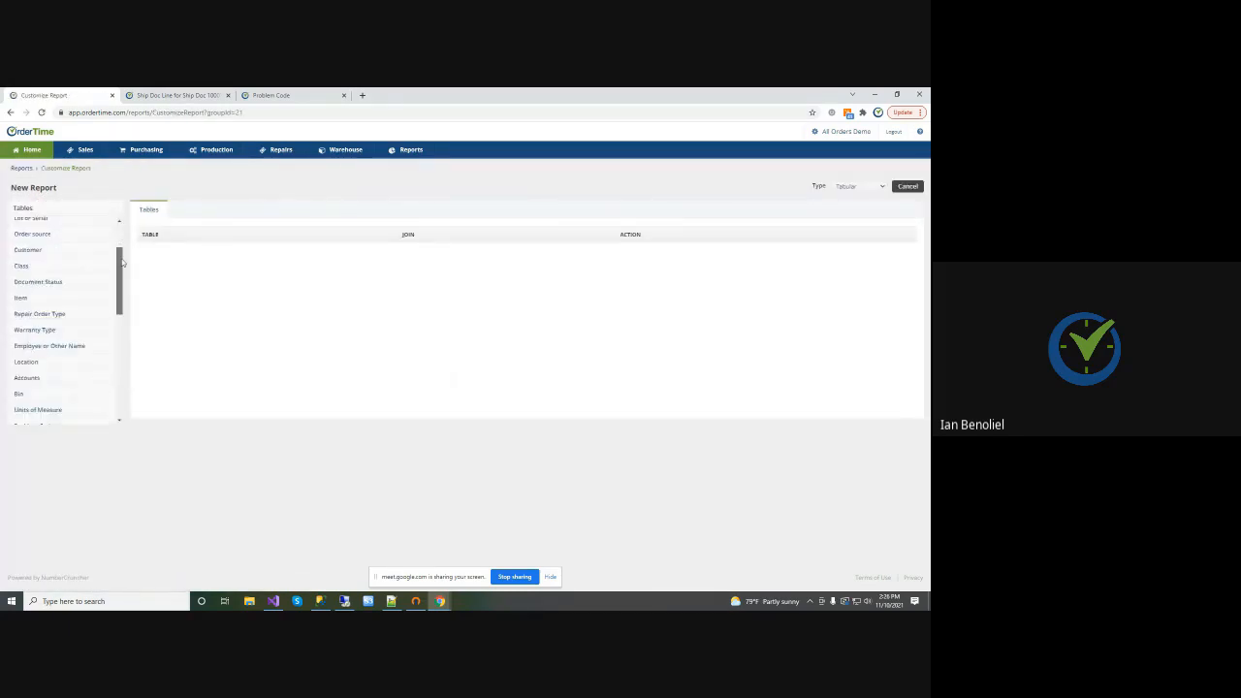
{"action": "left_click_drag", "start_coordinate": [122, 263], "coordinate": [120, 214]}
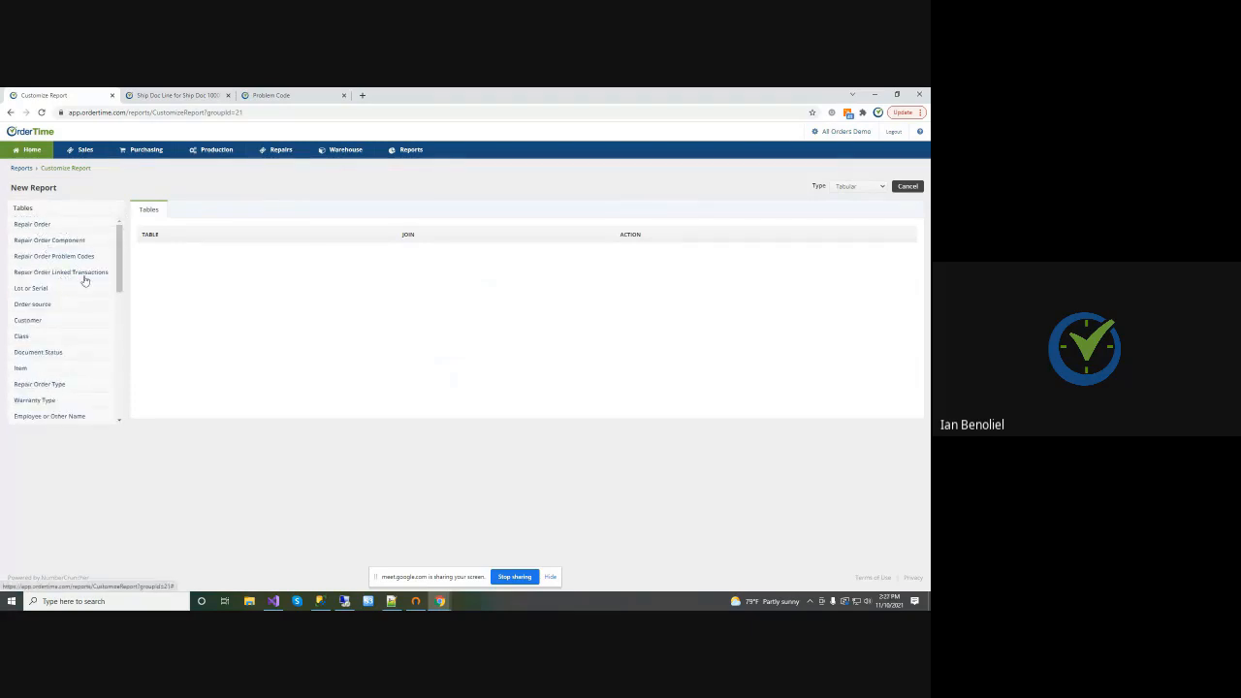
{"action": "scroll", "coordinate": [85, 286], "scroll_direction": "down", "scroll_amount": 4}
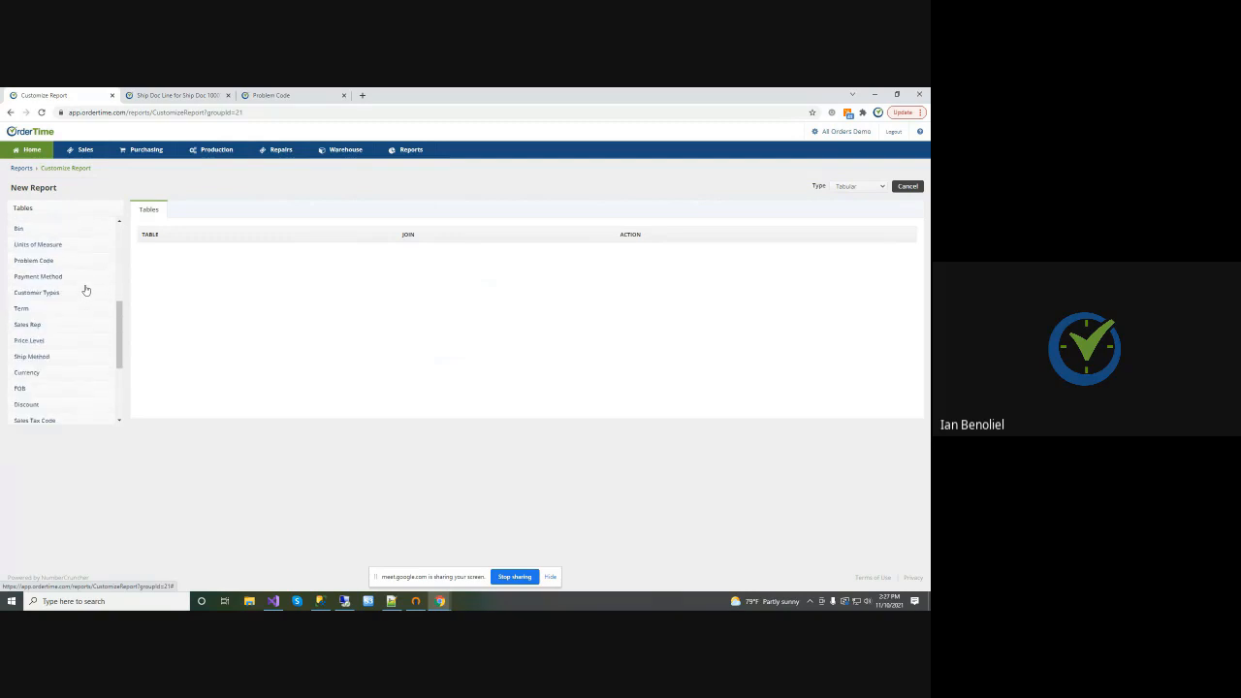
{"action": "scroll", "coordinate": [85, 289], "scroll_direction": "up", "scroll_amount": 5}
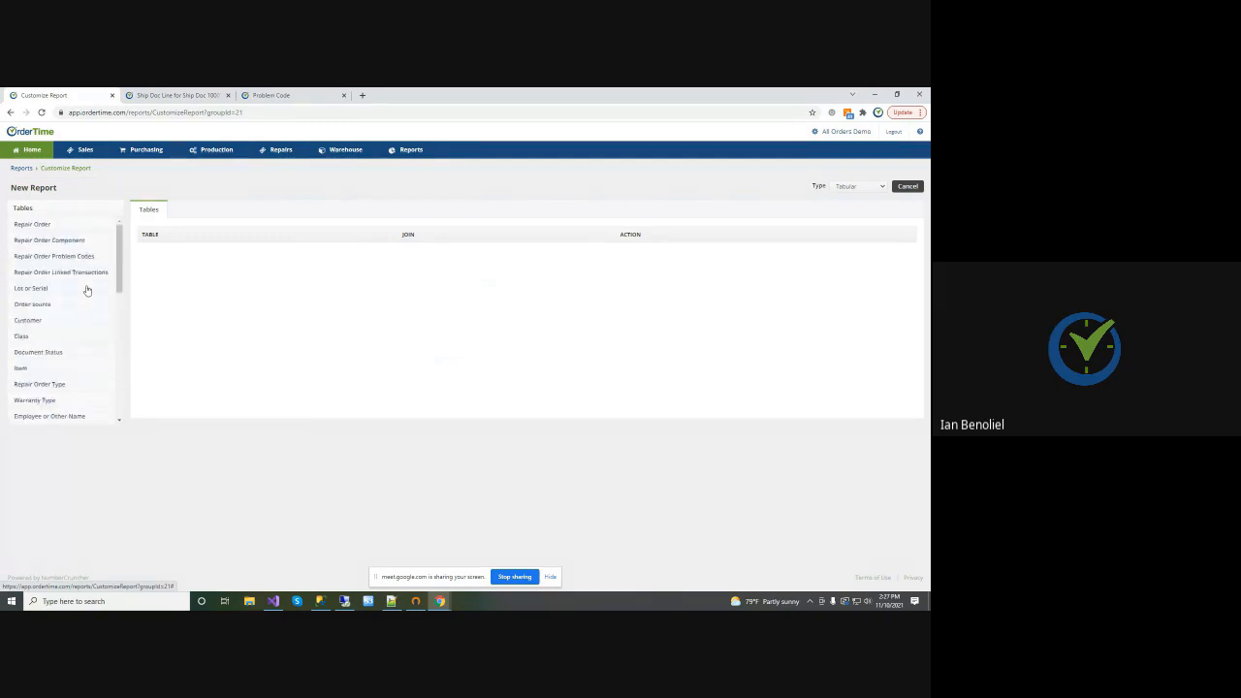
Return to the Repairs overview and examine the full list of repair orders
{"action": "left_click", "coordinate": [274, 151]}
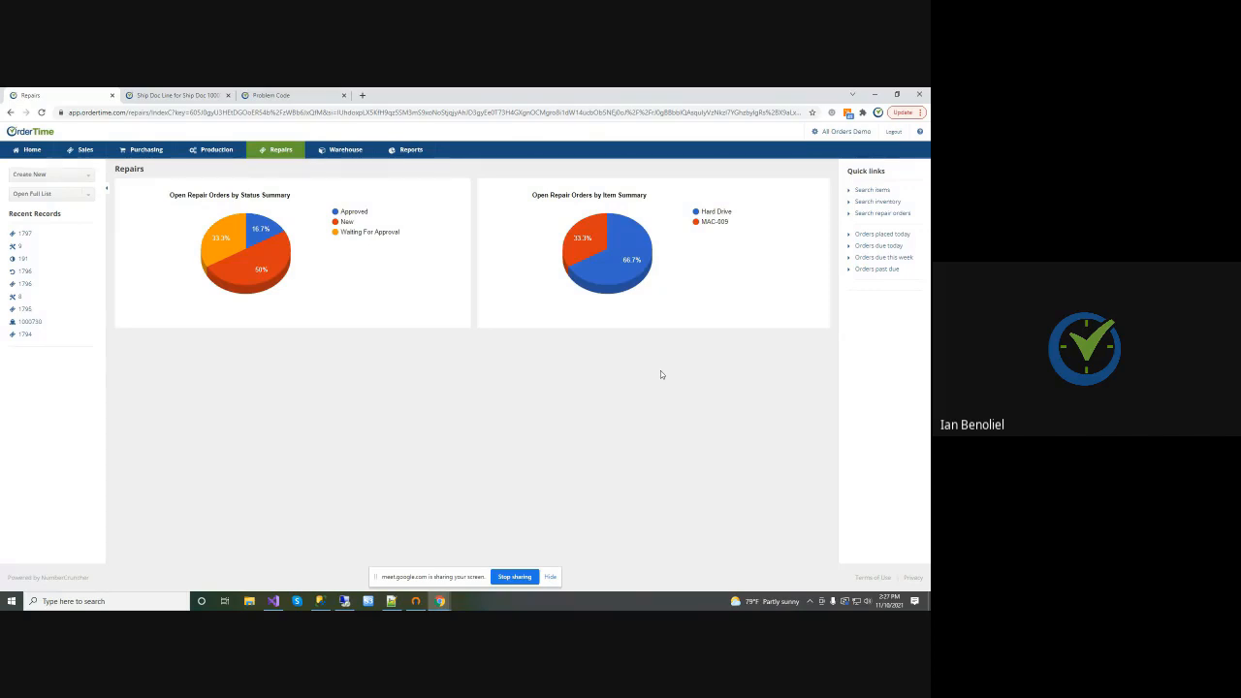
{"action": "left_click", "coordinate": [869, 215]}
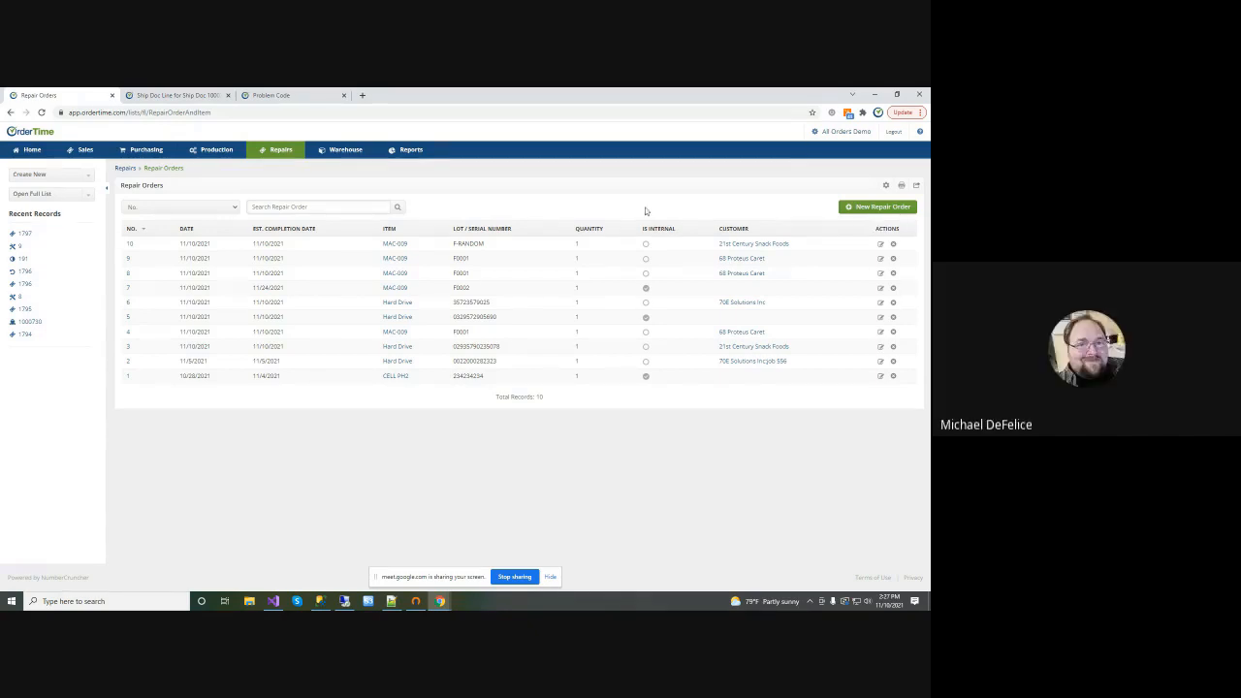
Run the saved MAC-009 inventory movement report and examine the movements and values per serial number
{"action": "left_click", "coordinate": [404, 159]}
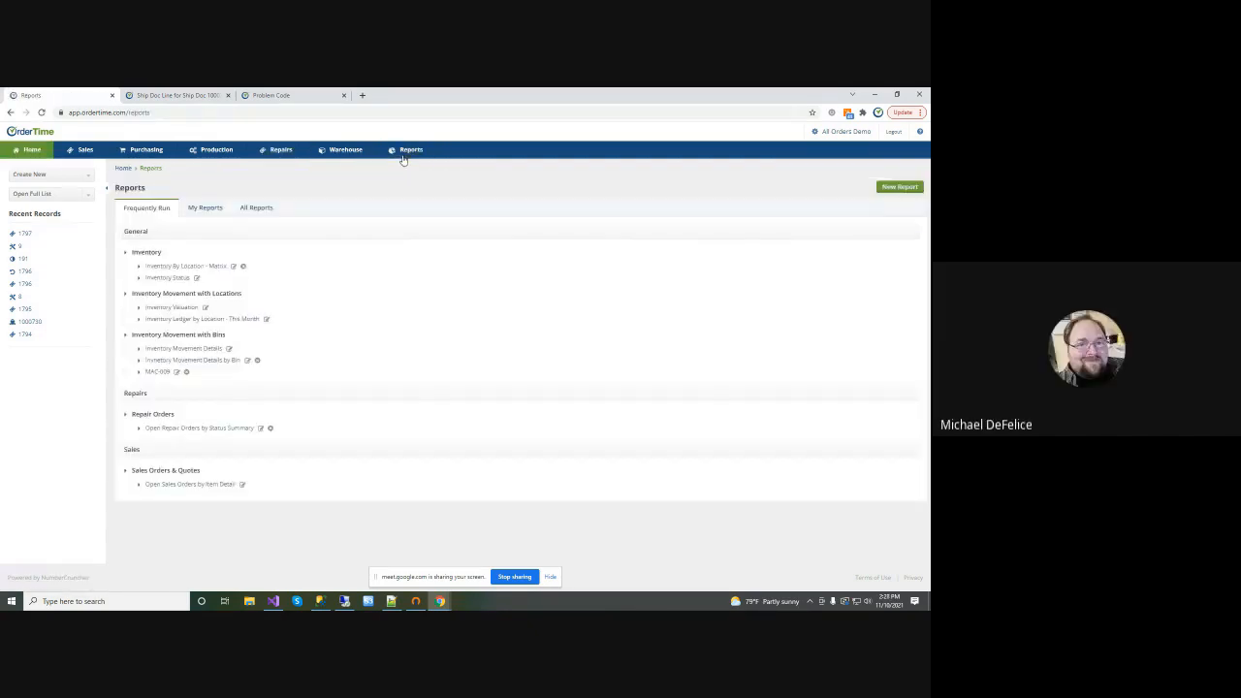
{"action": "left_click", "coordinate": [153, 372]}
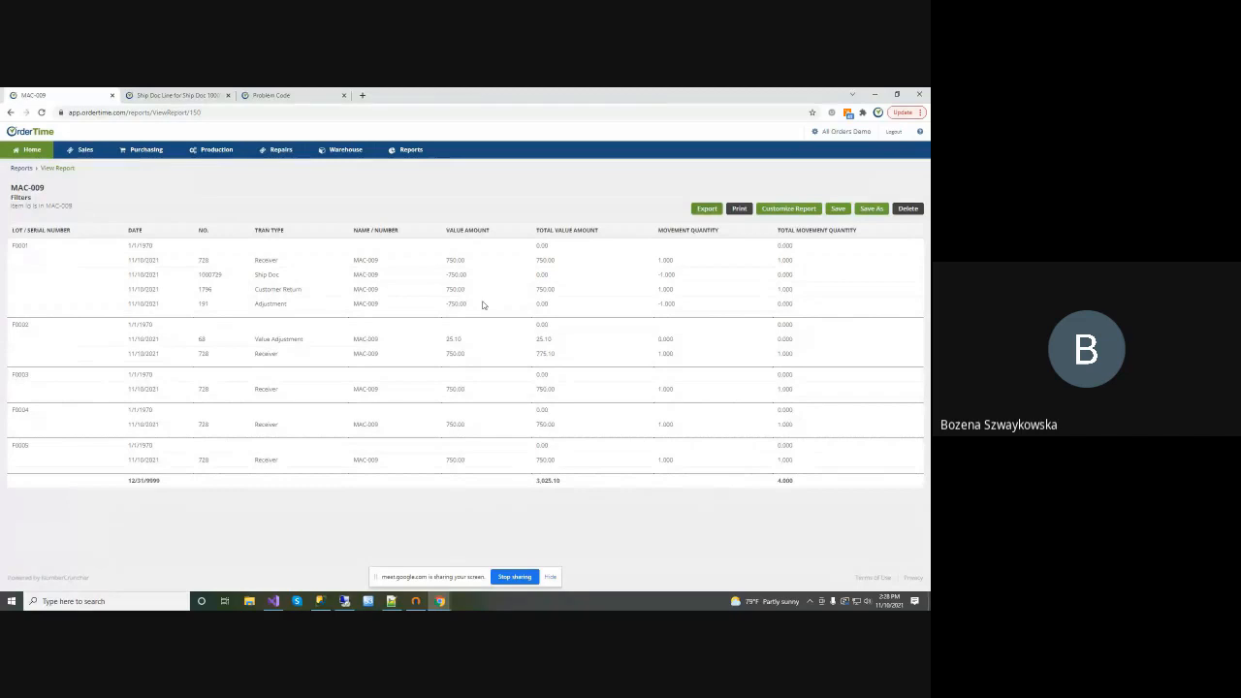
Go to the home page, look through the available full lists and open the Repair Orders list
{"action": "left_click", "coordinate": [14, 152]}
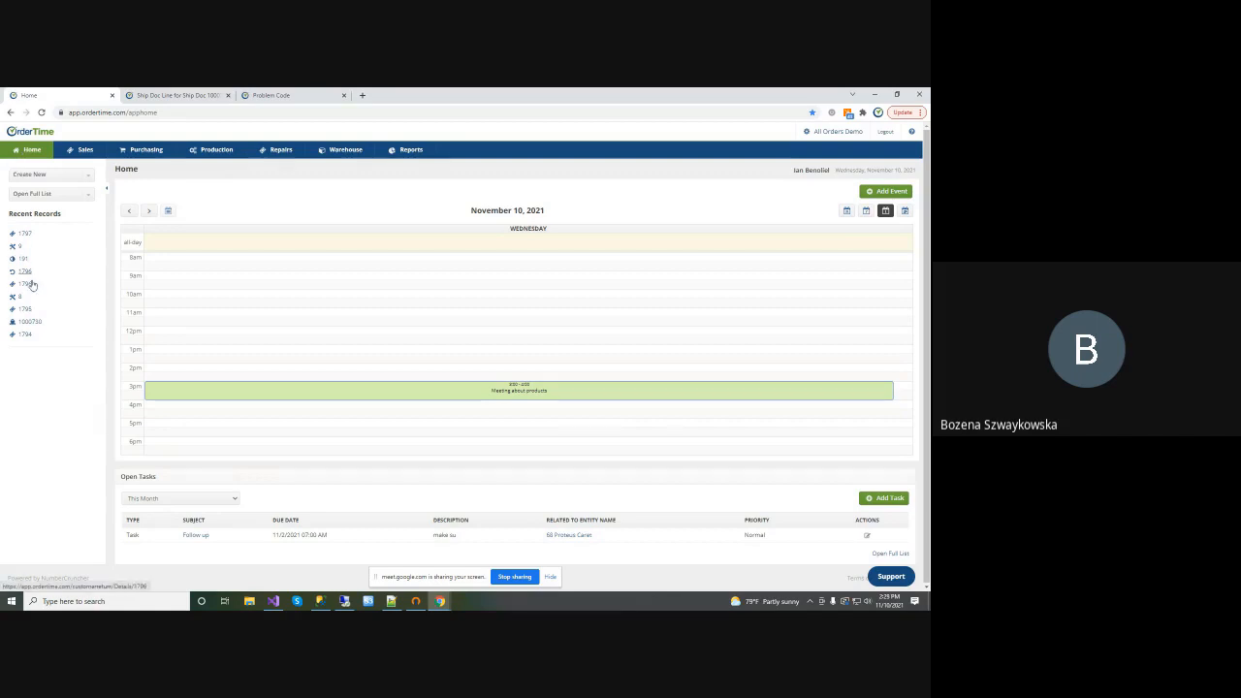
{"action": "left_click", "coordinate": [50, 192]}
{"action": "scroll", "coordinate": [85, 291], "scroll_direction": "down", "scroll_amount": 5}
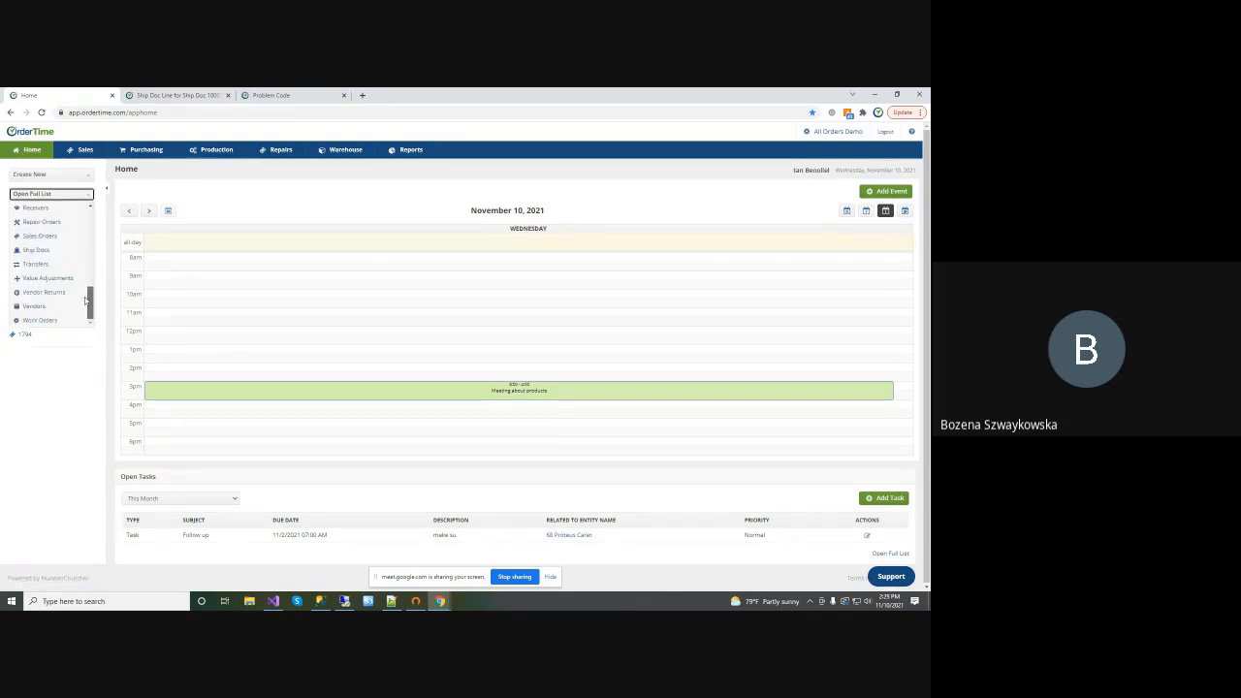
{"action": "scroll", "coordinate": [80, 281], "scroll_direction": "up", "scroll_amount": 5}
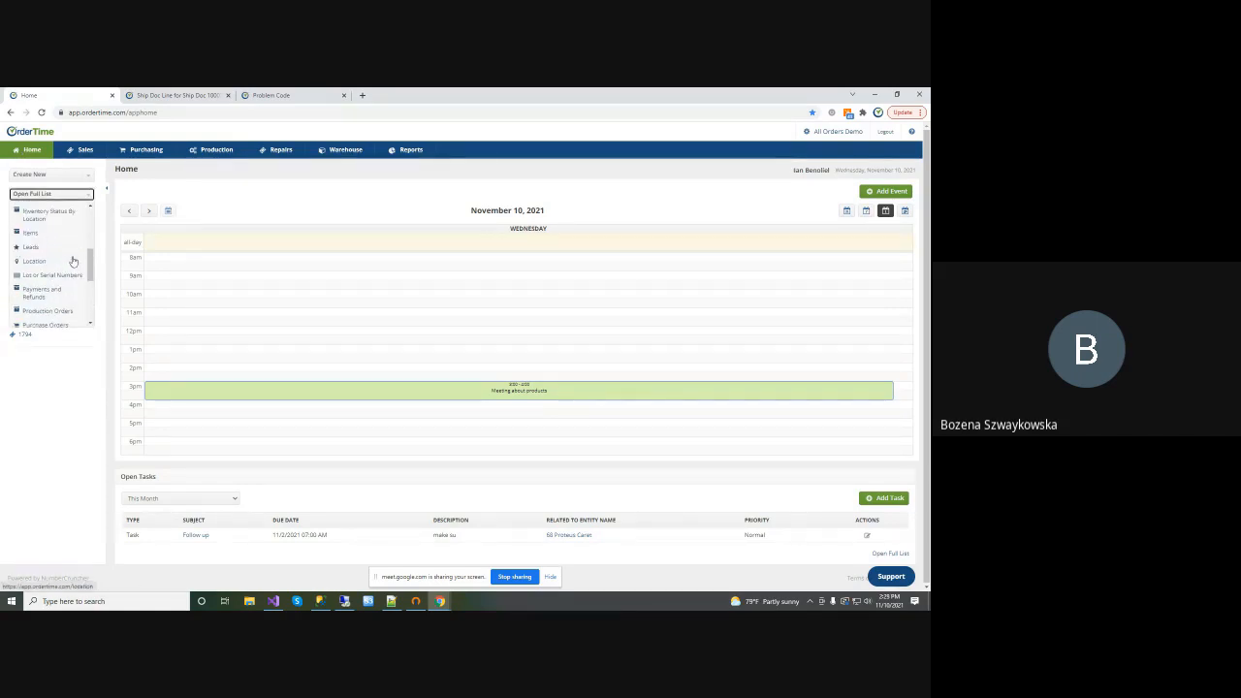
{"action": "scroll", "coordinate": [72, 260], "scroll_direction": "up", "scroll_amount": 3}
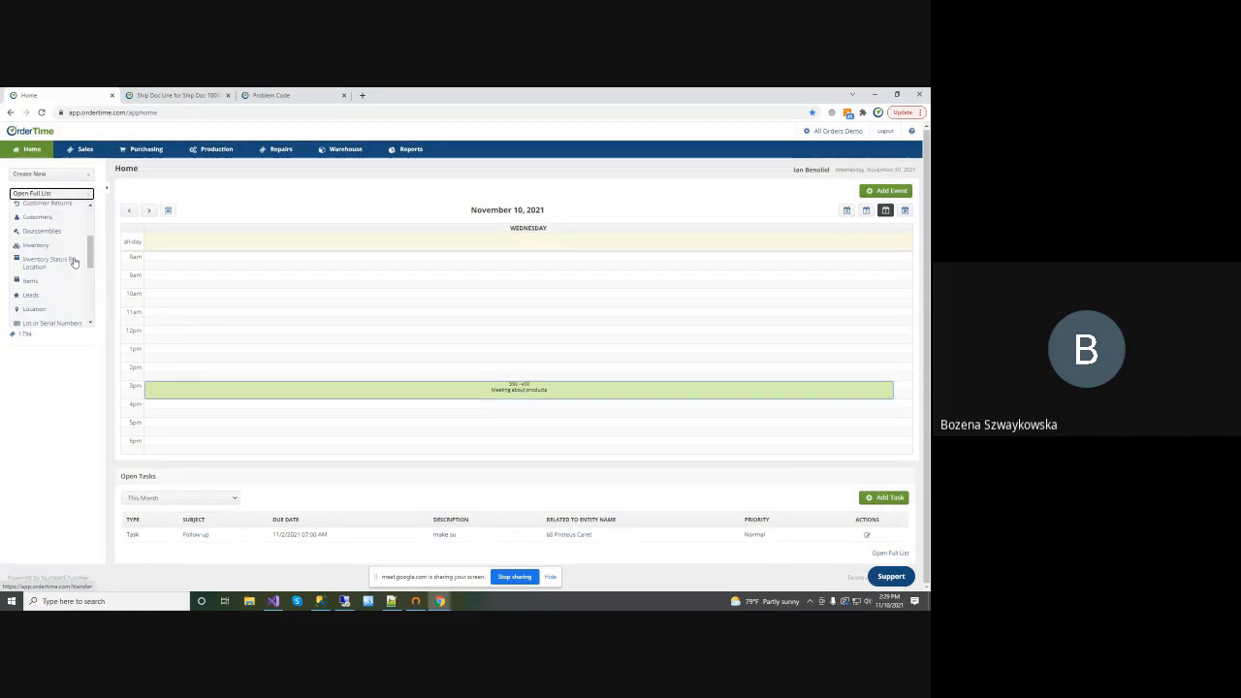
{"action": "scroll", "coordinate": [73, 262], "scroll_direction": "down", "scroll_amount": 5}
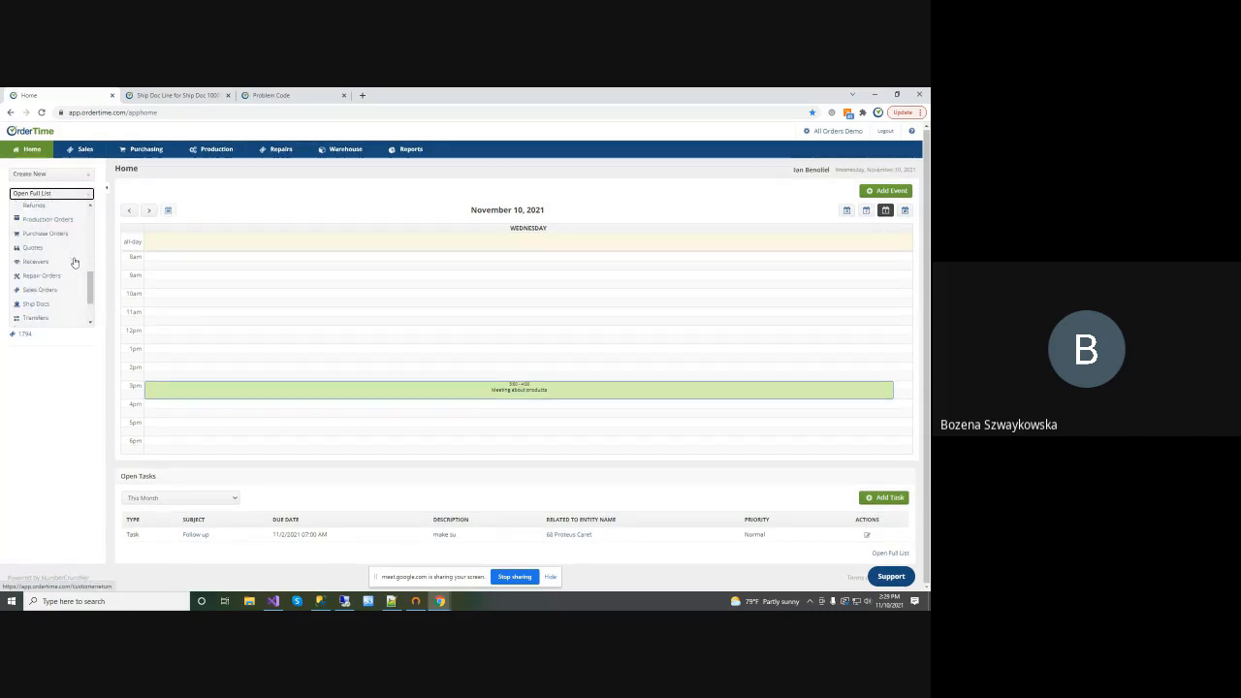
{"action": "scroll", "coordinate": [74, 262], "scroll_direction": "down", "scroll_amount": 2}
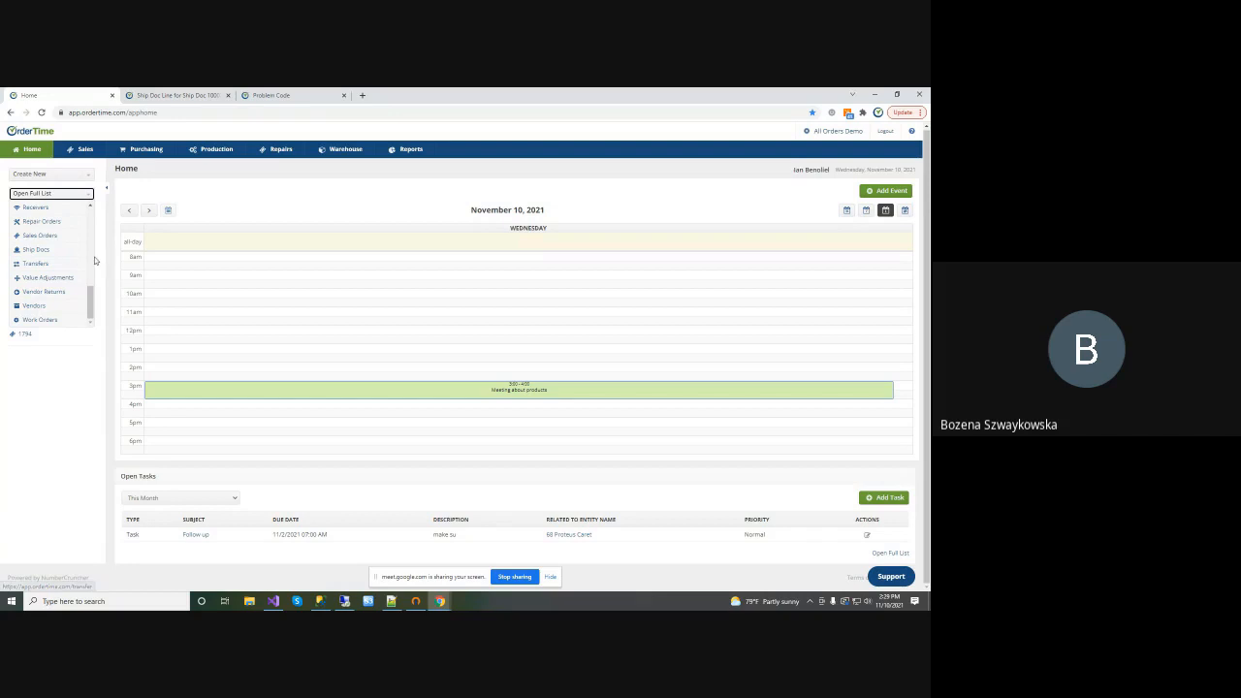
{"action": "left_click_drag", "start_coordinate": [91, 295], "coordinate": [90, 240]}
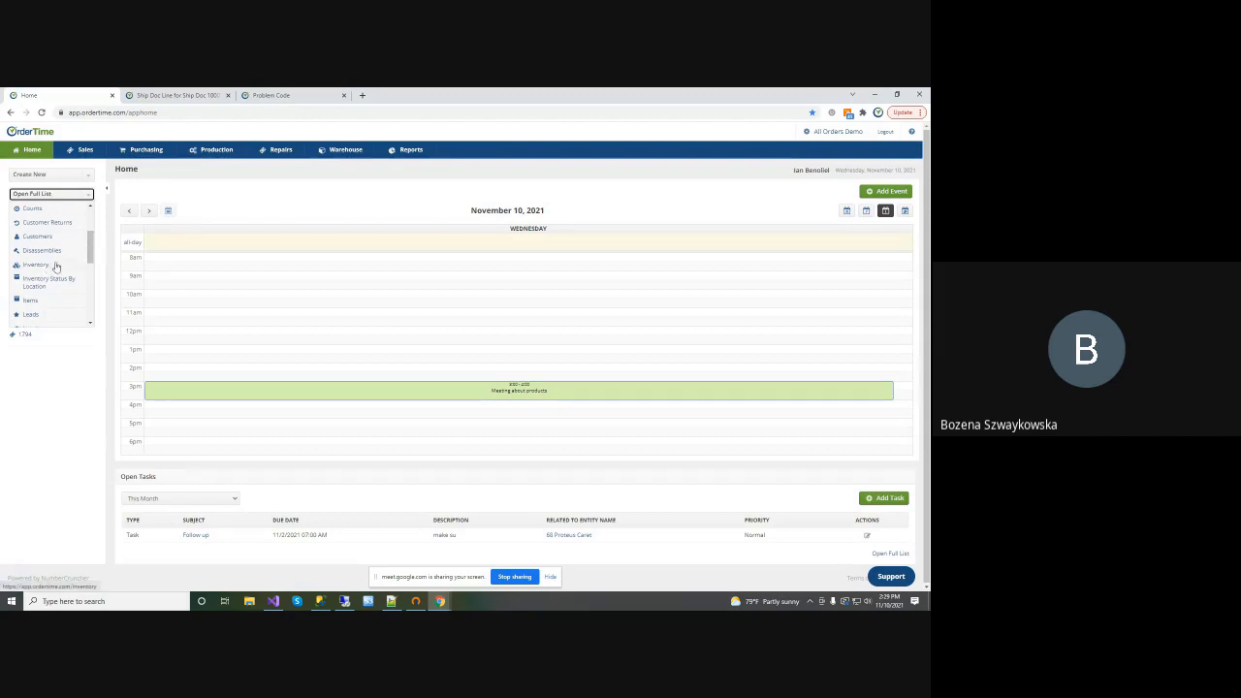
{"action": "scroll", "coordinate": [58, 266], "scroll_direction": "down", "scroll_amount": 3}
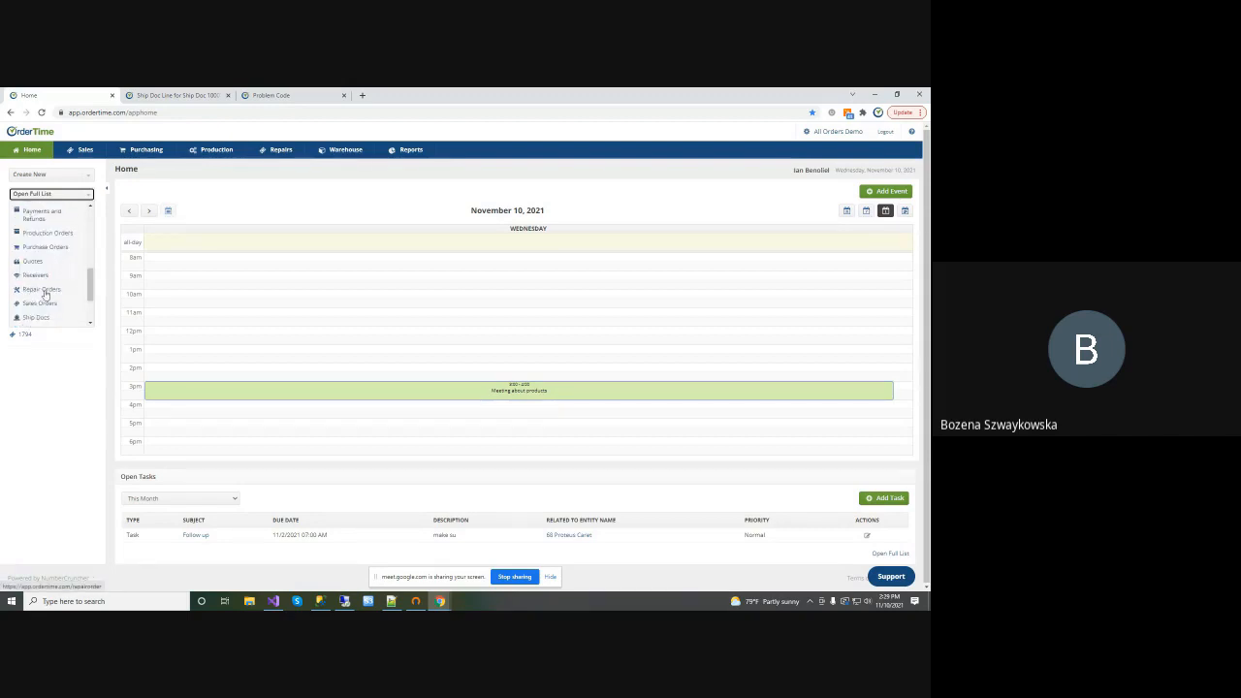
{"action": "left_click", "coordinate": [45, 288]}
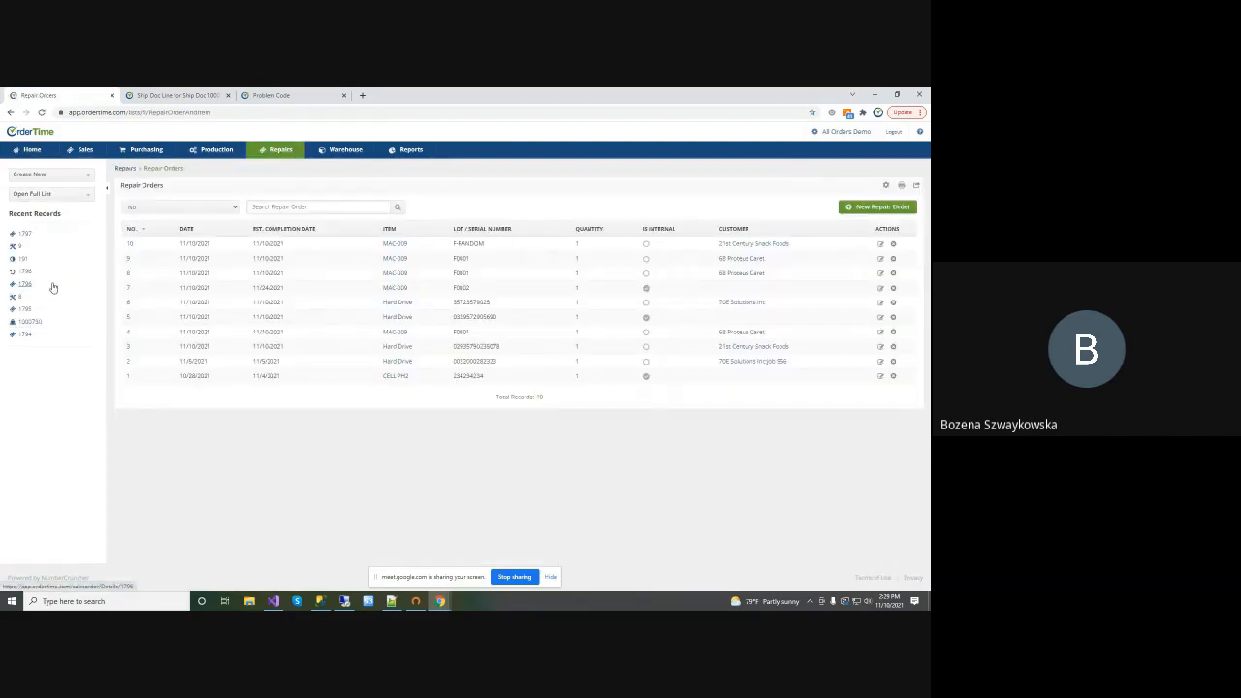
Open repair order 7 and examine its components and linked documents
{"action": "left_click", "coordinate": [129, 289]}
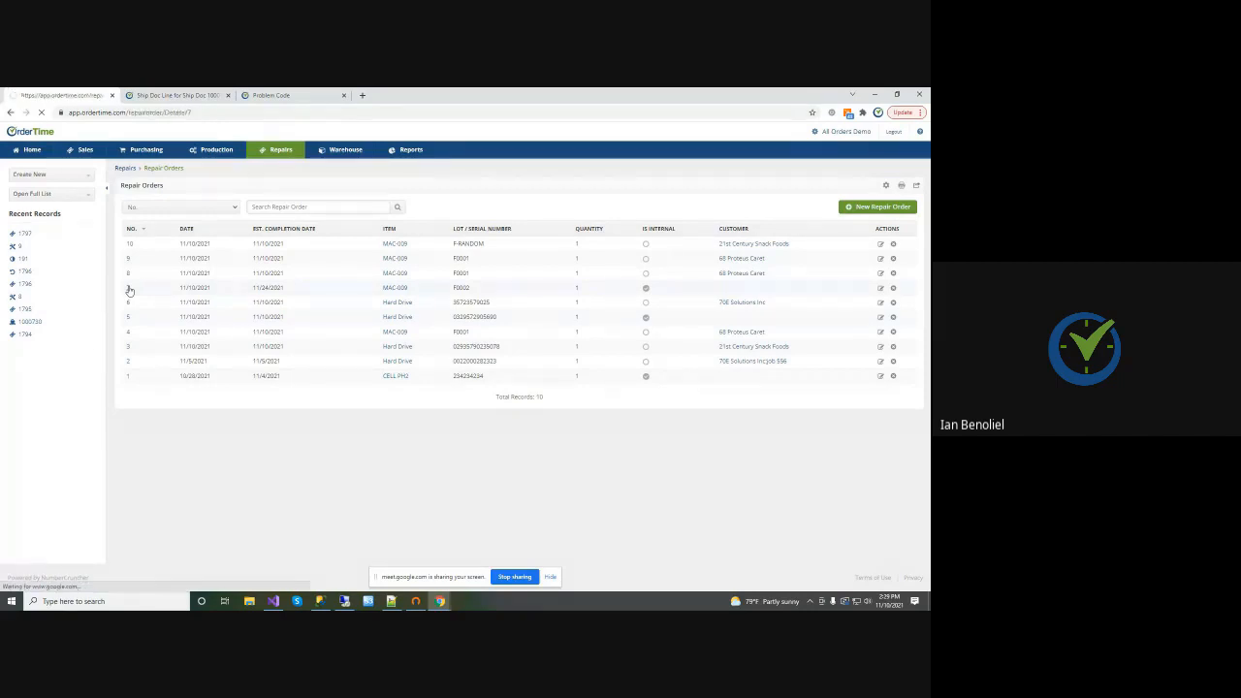
{"action": "left_click", "coordinate": [138, 313]}
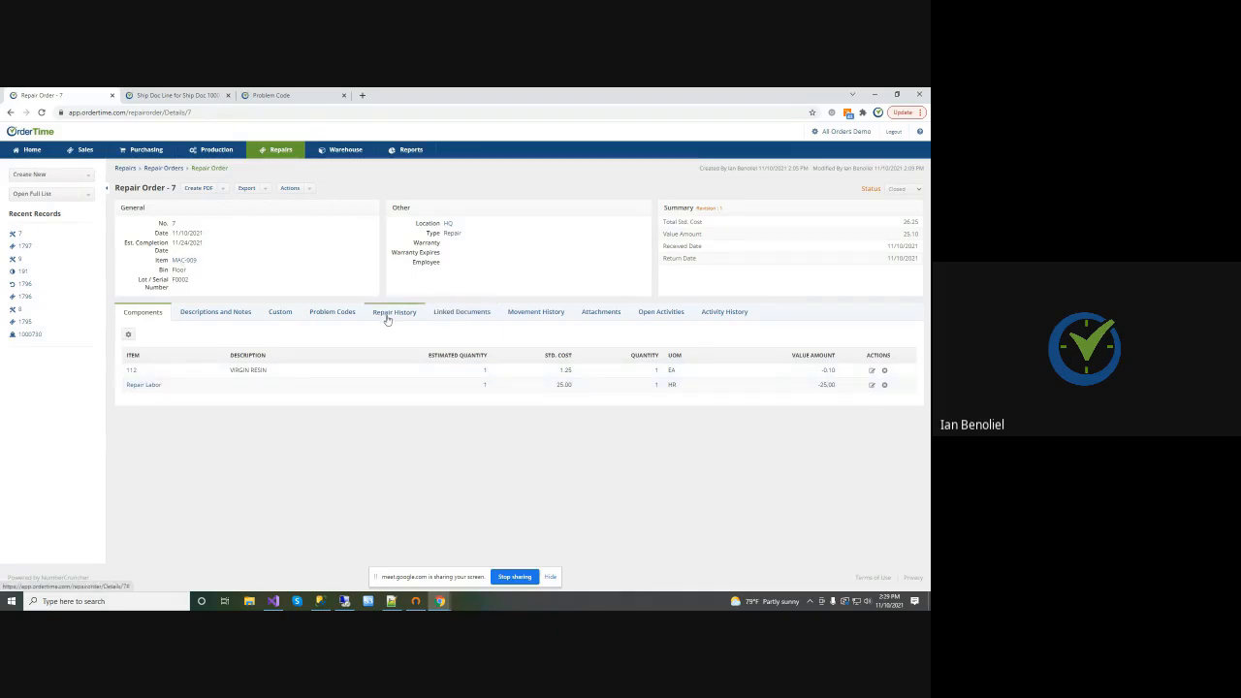
{"action": "left_click", "coordinate": [448, 314]}
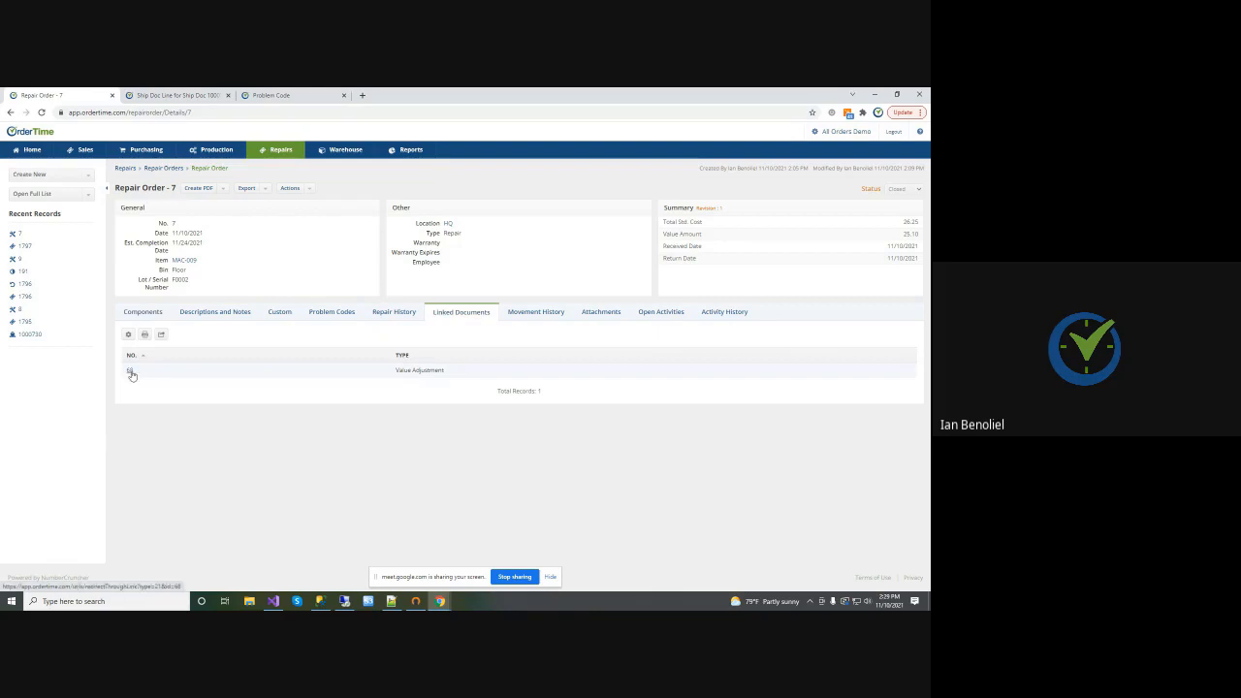
Open the value adjustment linked to repair order 7 and set its status to Closed
{"action": "left_click", "coordinate": [130, 372]}
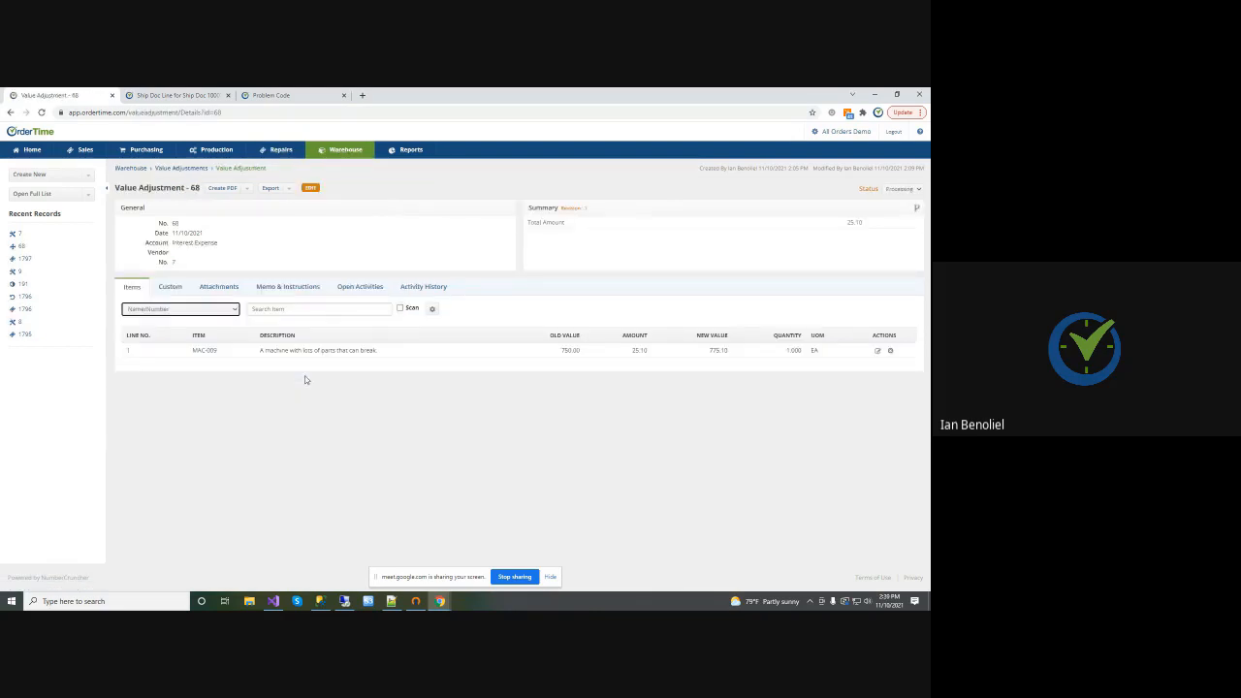
{"action": "left_click", "coordinate": [900, 189]}
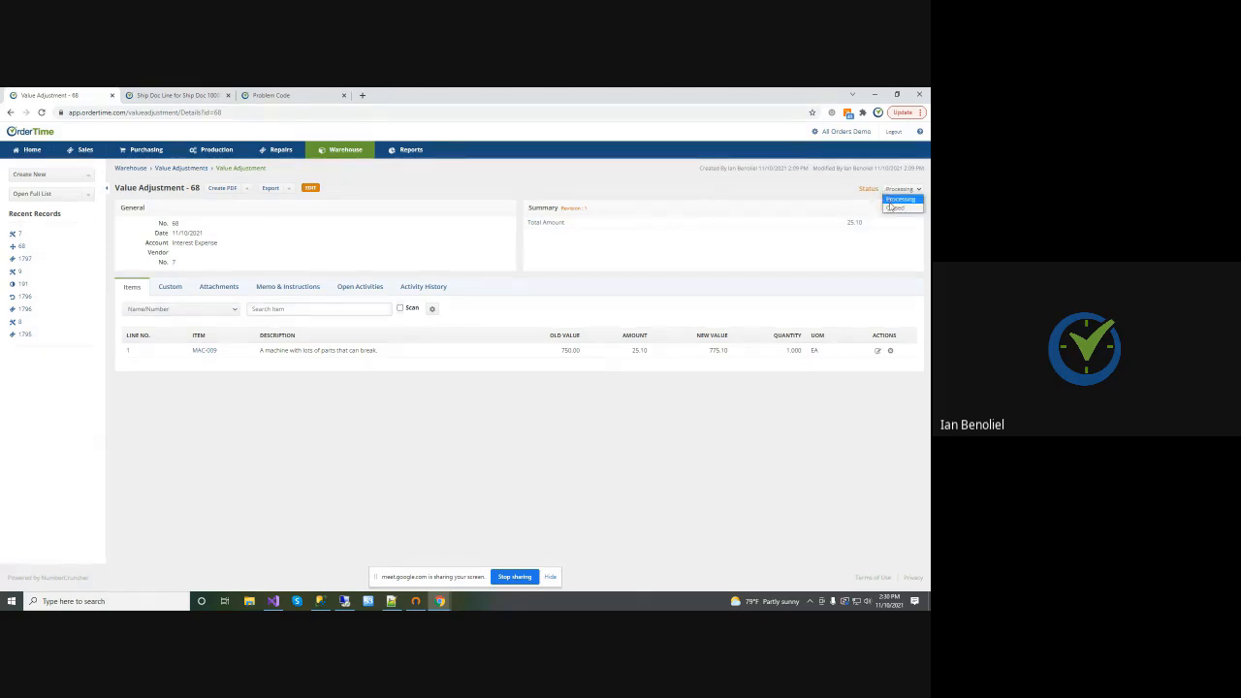
{"action": "left_click", "coordinate": [892, 208]}
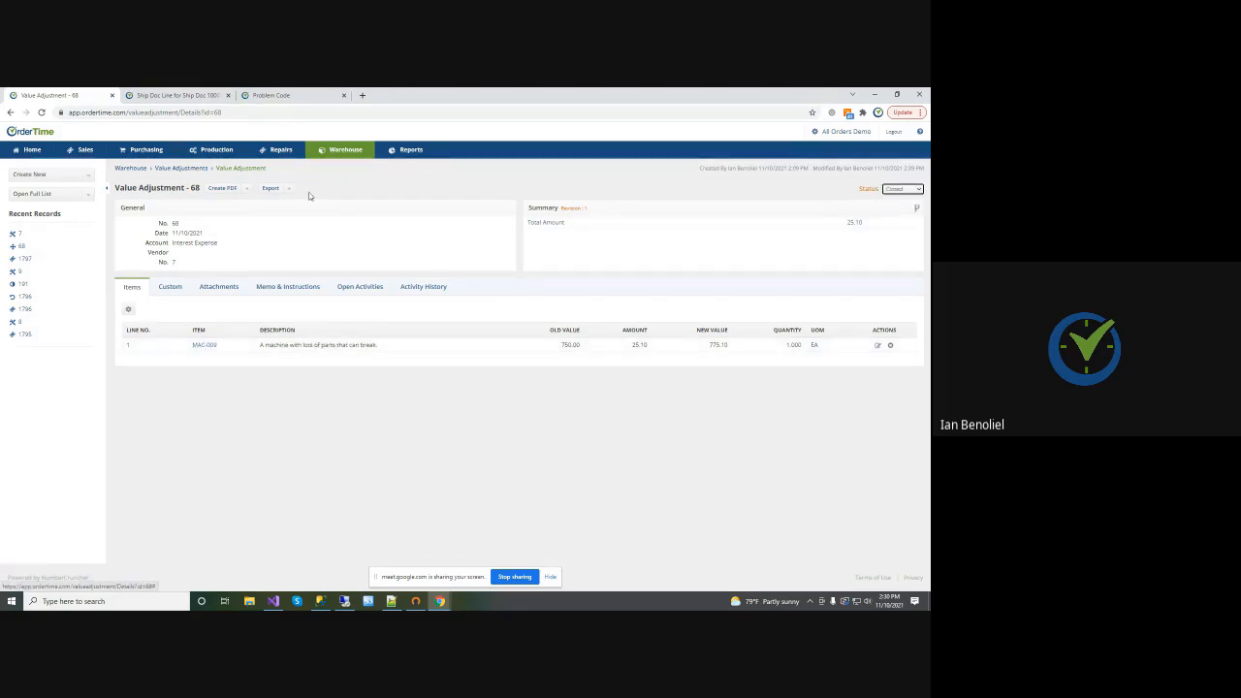
Open the reports in a new browser tab, run the MAC-009 report and examine the value adjustment and receiver amounts for serial number F0002
{"action": "right_click", "coordinate": [412, 153]}
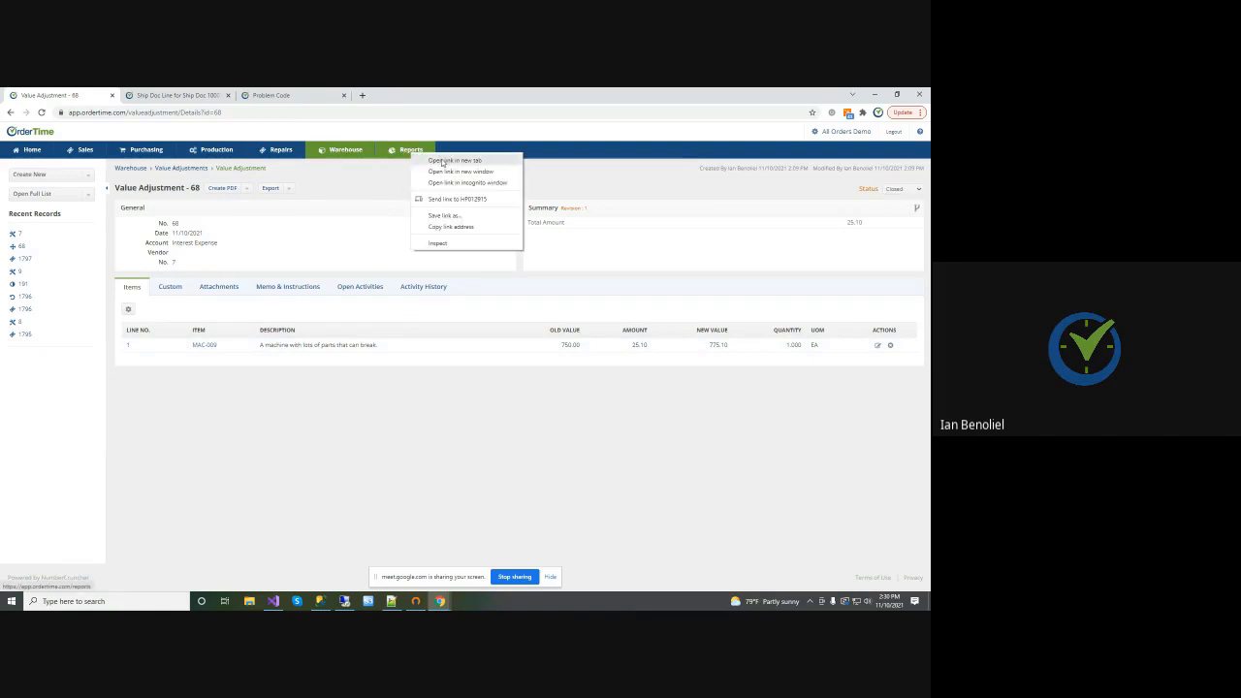
{"action": "left_click", "coordinate": [441, 161]}
{"action": "left_click", "coordinate": [379, 97]}
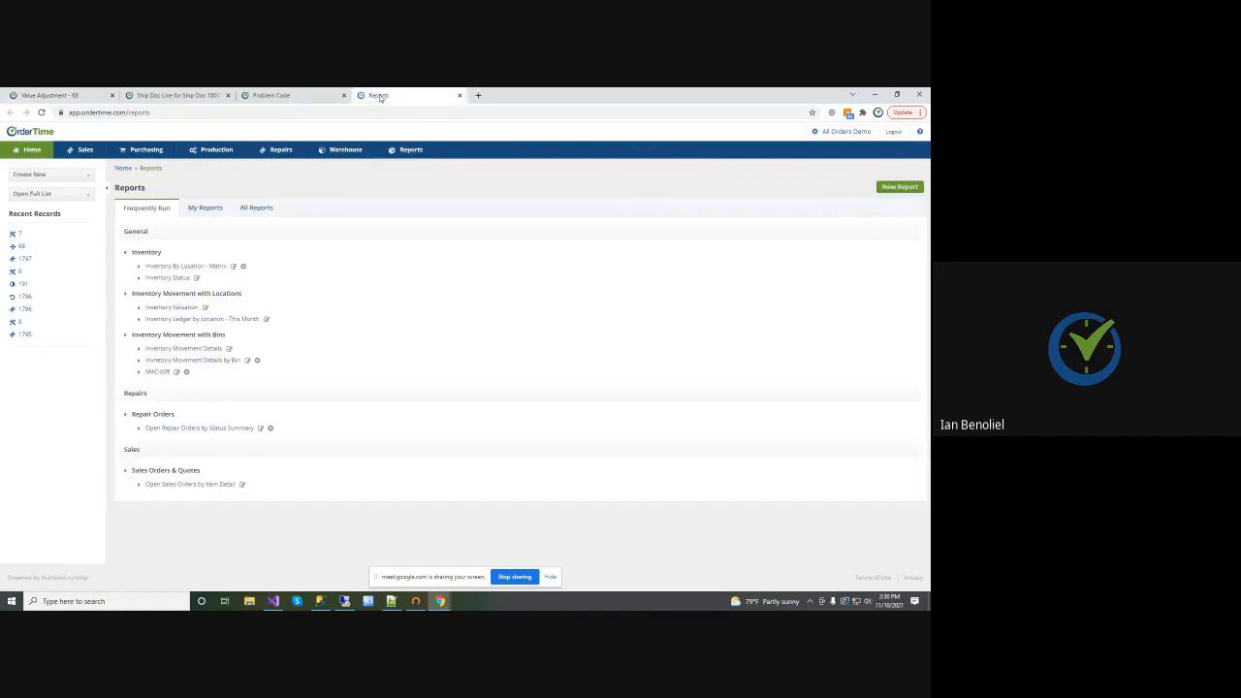
{"action": "left_click", "coordinate": [157, 372]}
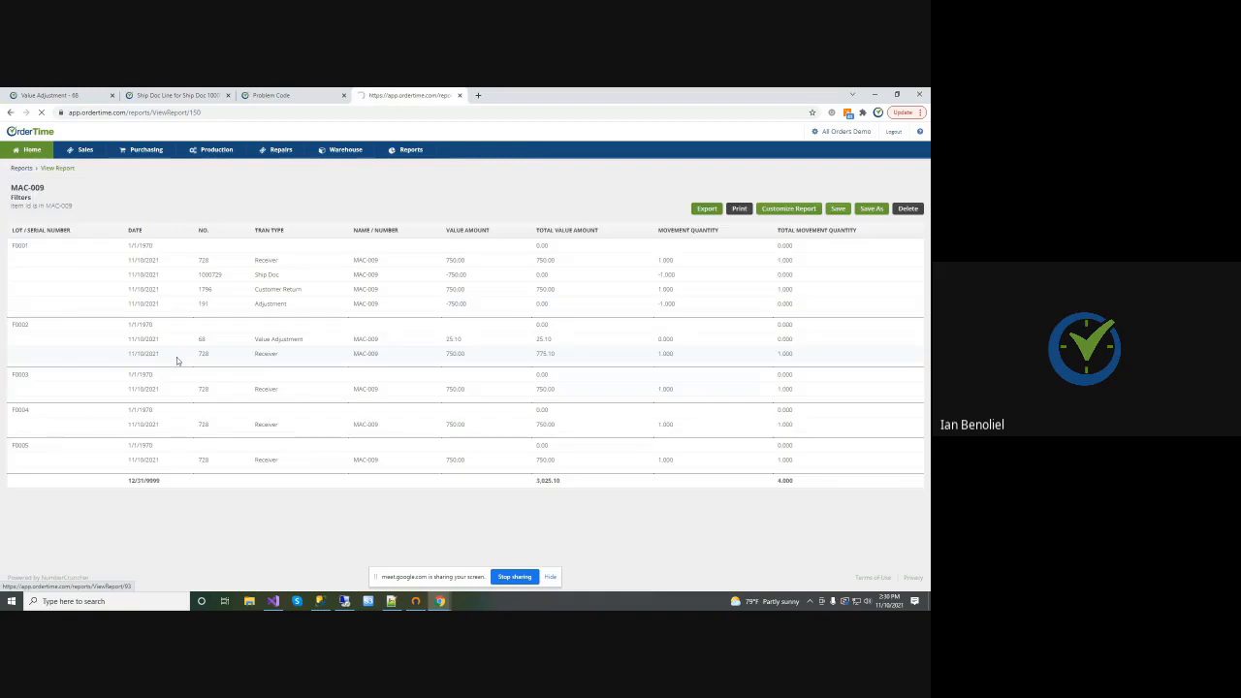
{"action": "double_click", "coordinate": [456, 354]}
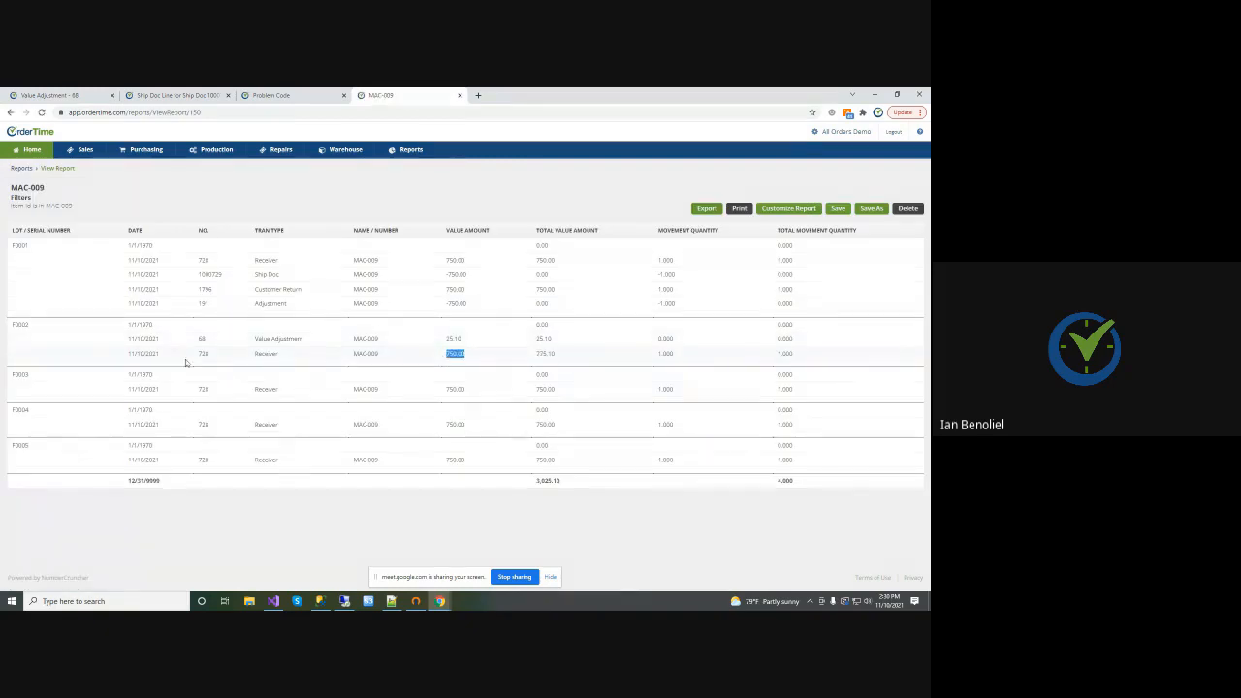
{"action": "left_click_drag", "start_coordinate": [253, 338], "coordinate": [785, 354]}
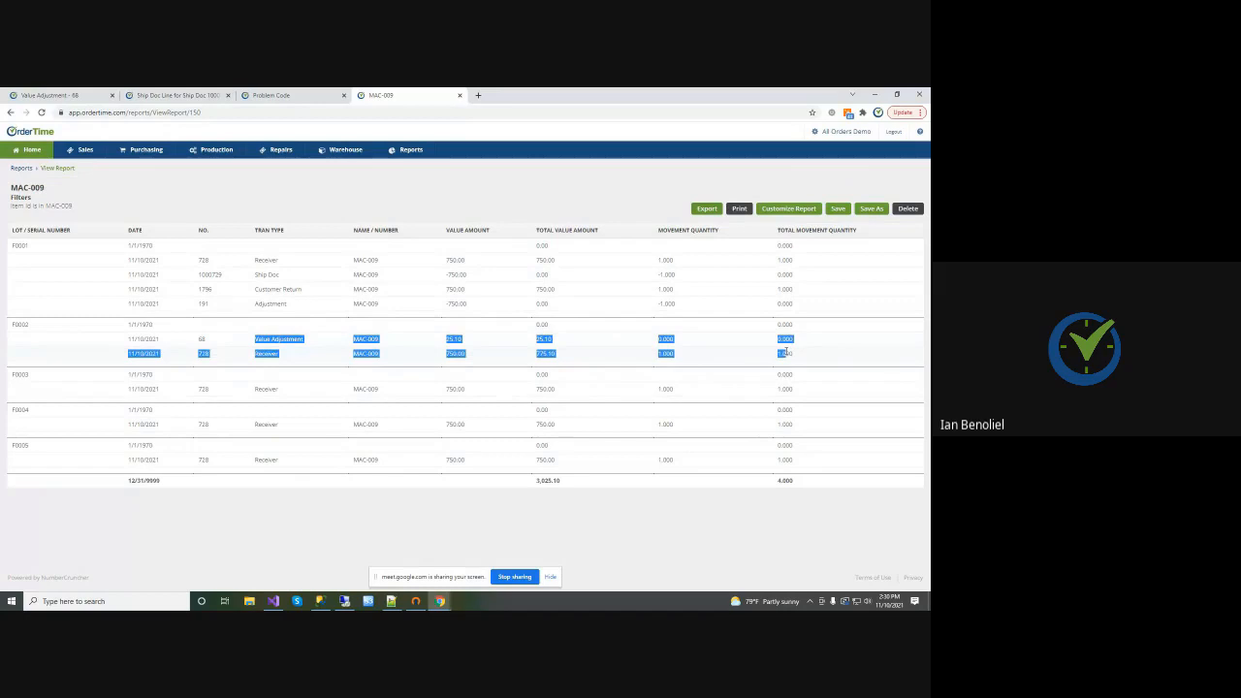
{"action": "left_click", "coordinate": [541, 353]}
{"action": "left_click_drag", "start_coordinate": [536, 339], "coordinate": [568, 353]}
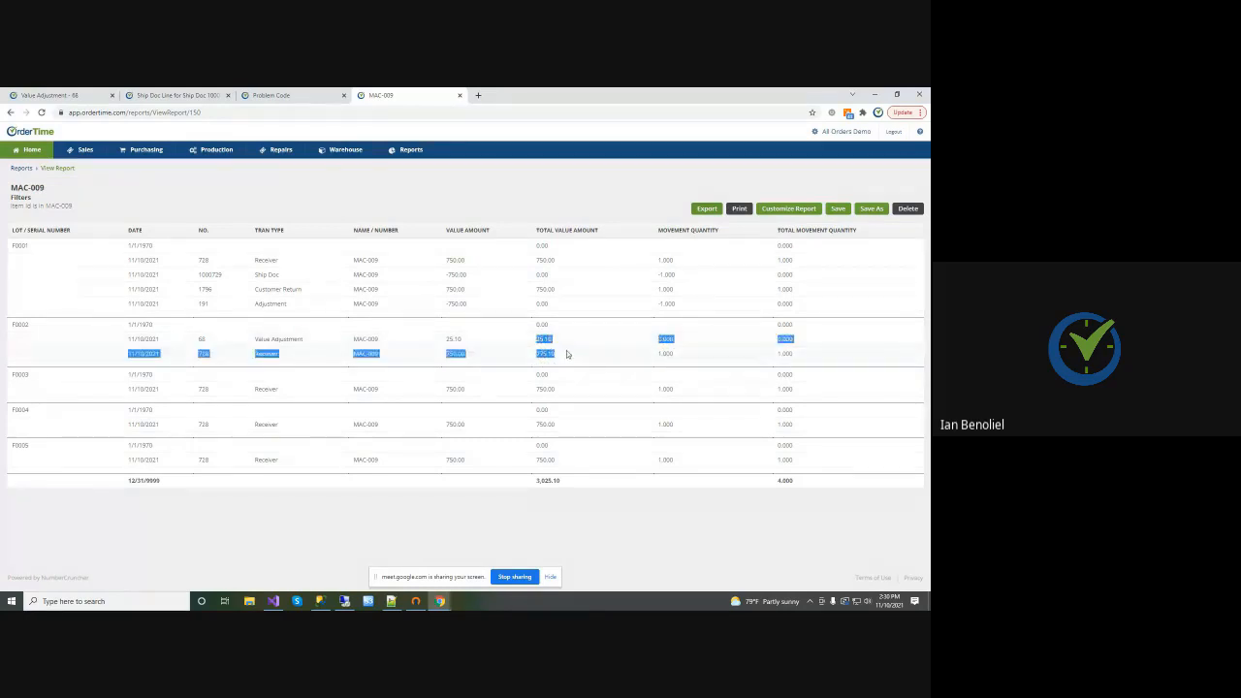
Examine the customer return and adjustment rows for serial number F0001 in the MAC-009 report
{"action": "left_click", "coordinate": [456, 279]}
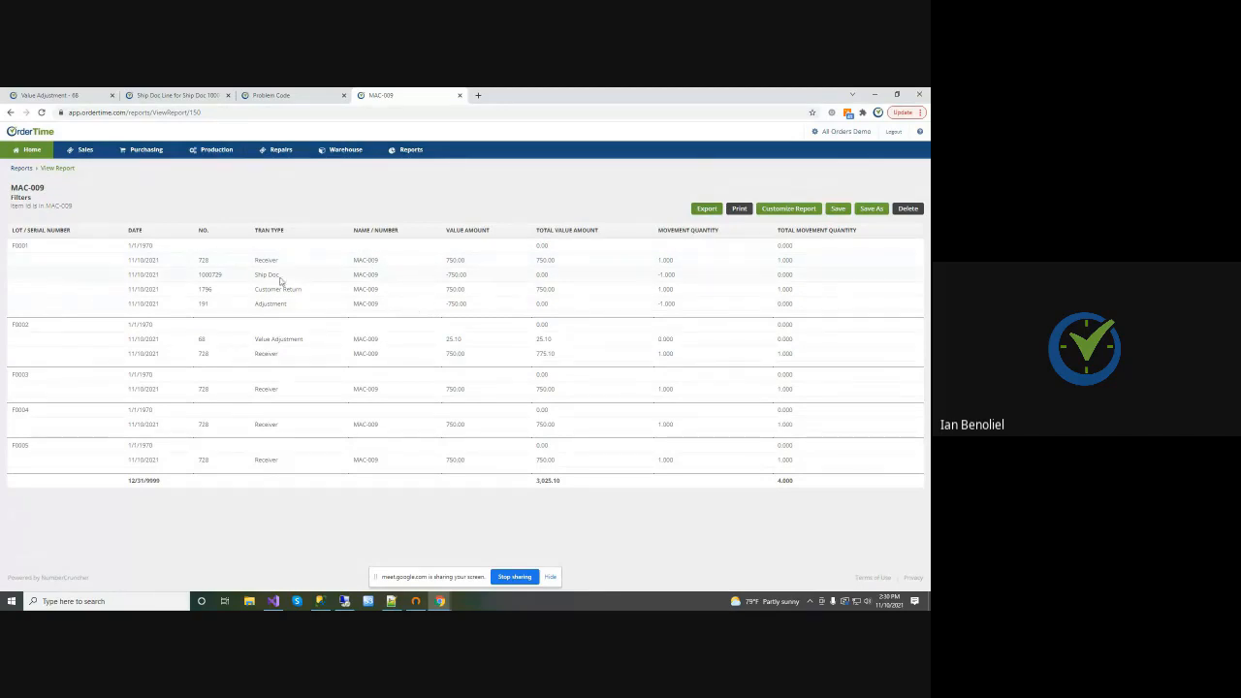
{"action": "left_click_drag", "start_coordinate": [254, 289], "coordinate": [610, 290]}
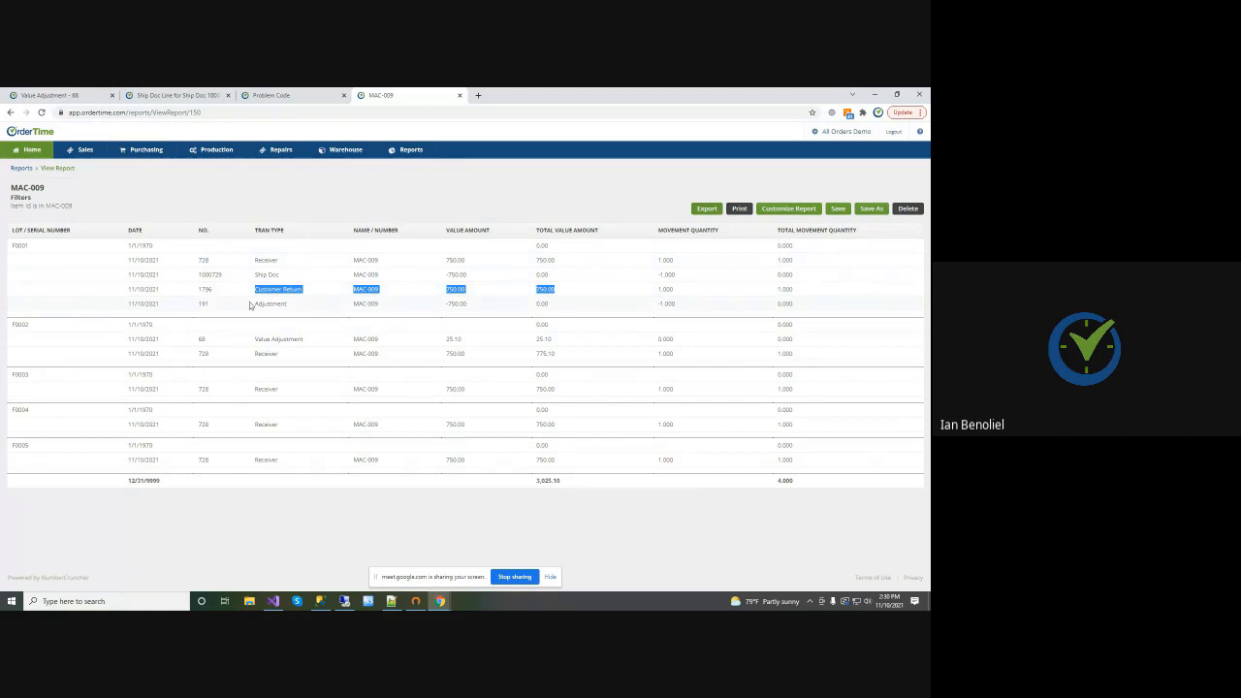
{"action": "left_click_drag", "start_coordinate": [251, 303], "coordinate": [554, 307]}
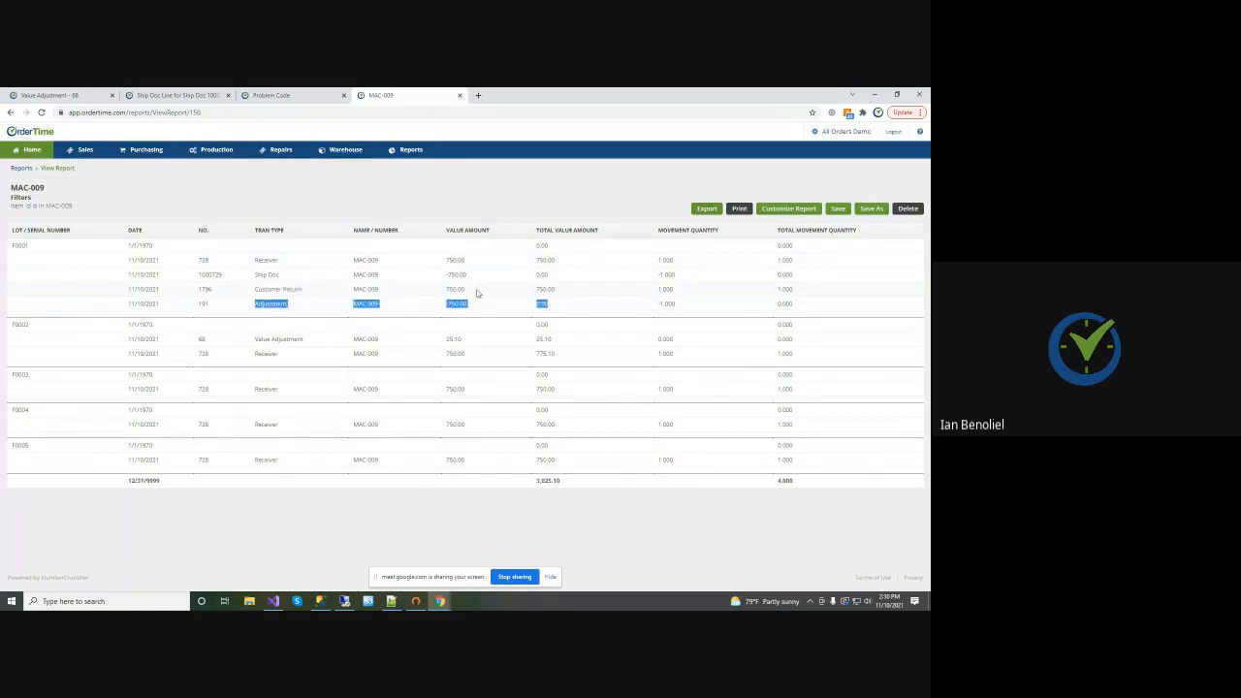
{"action": "left_click_drag", "start_coordinate": [447, 289], "coordinate": [581, 292]}
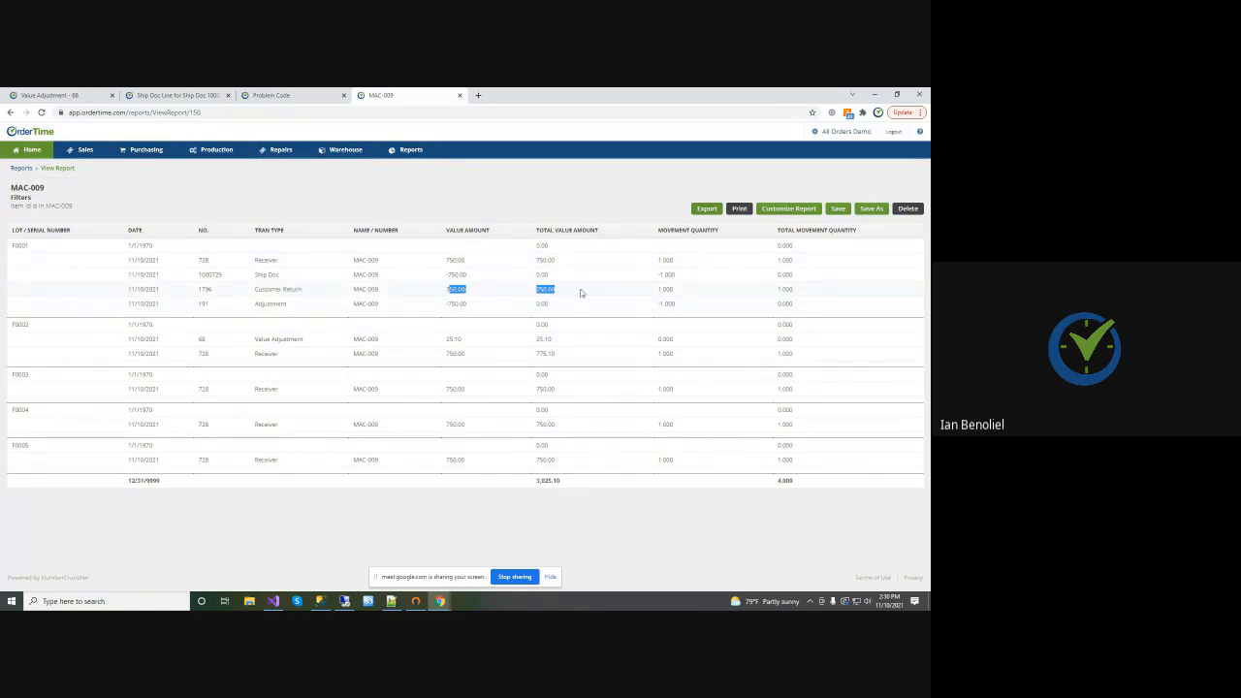
{"action": "left_click", "coordinate": [546, 289]}
{"action": "left_click_drag", "start_coordinate": [257, 305], "coordinate": [327, 308]}
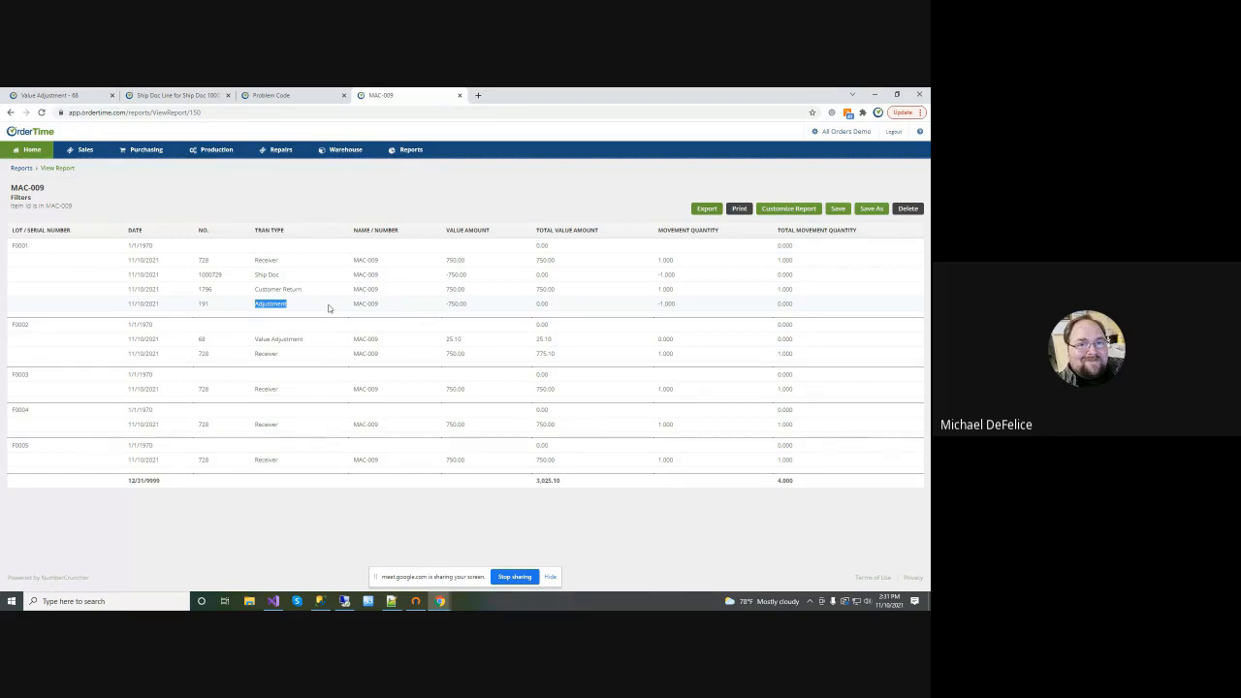
Open the Employee & Other Names profile list in the admin settings, examine its records and return to the home page
{"action": "left_click", "coordinate": [815, 130]}
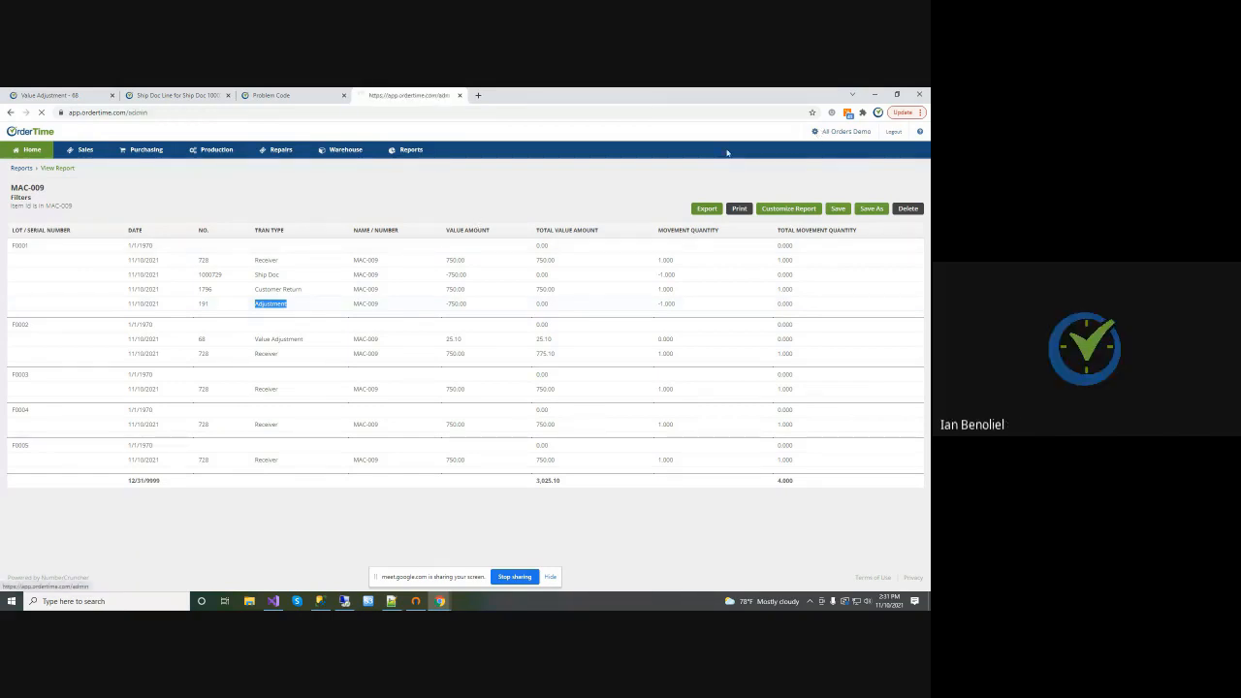
{"action": "left_click", "coordinate": [140, 218]}
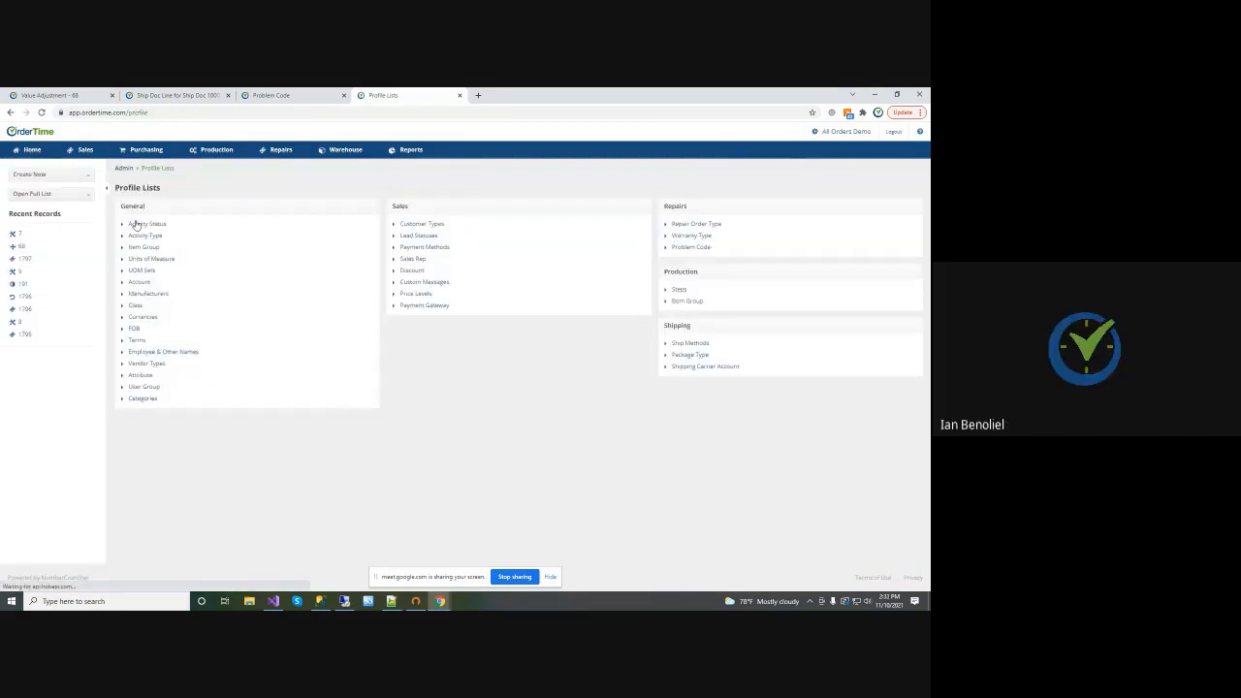
{"action": "left_click", "coordinate": [153, 353]}
{"action": "left_click", "coordinate": [24, 257]}
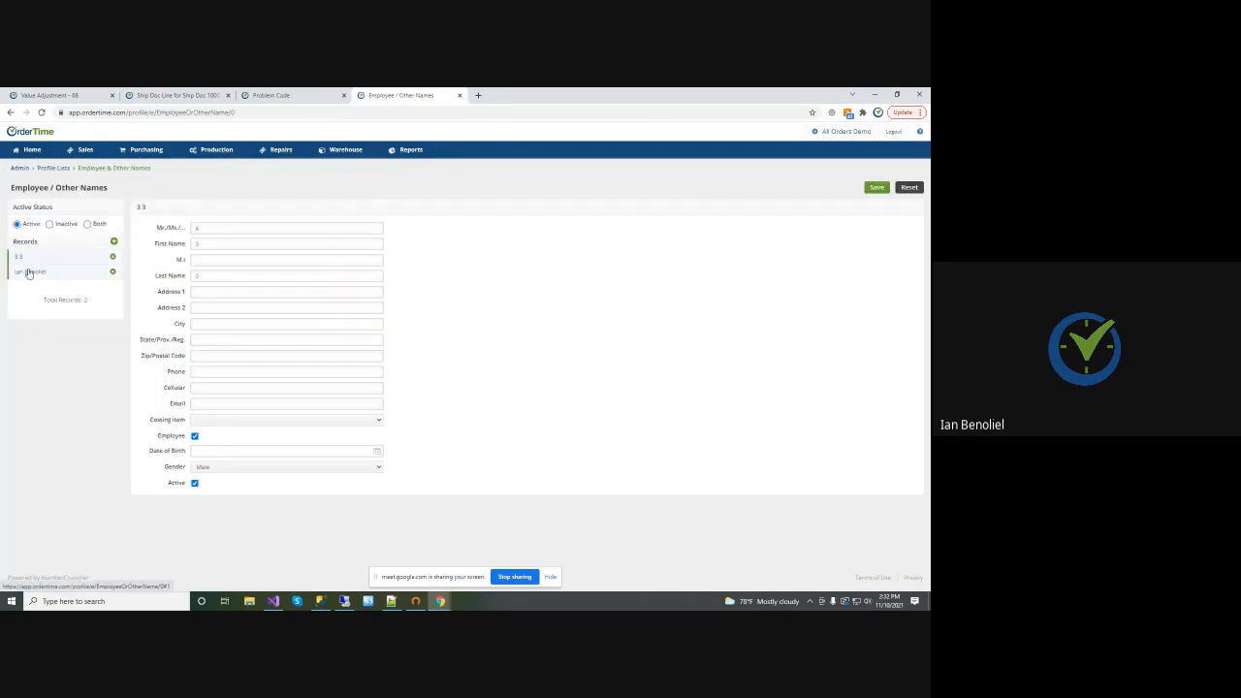
{"action": "left_click", "coordinate": [29, 273]}
{"action": "left_click", "coordinate": [29, 260]}
{"action": "left_click", "coordinate": [29, 273]}
{"action": "left_click", "coordinate": [32, 151]}
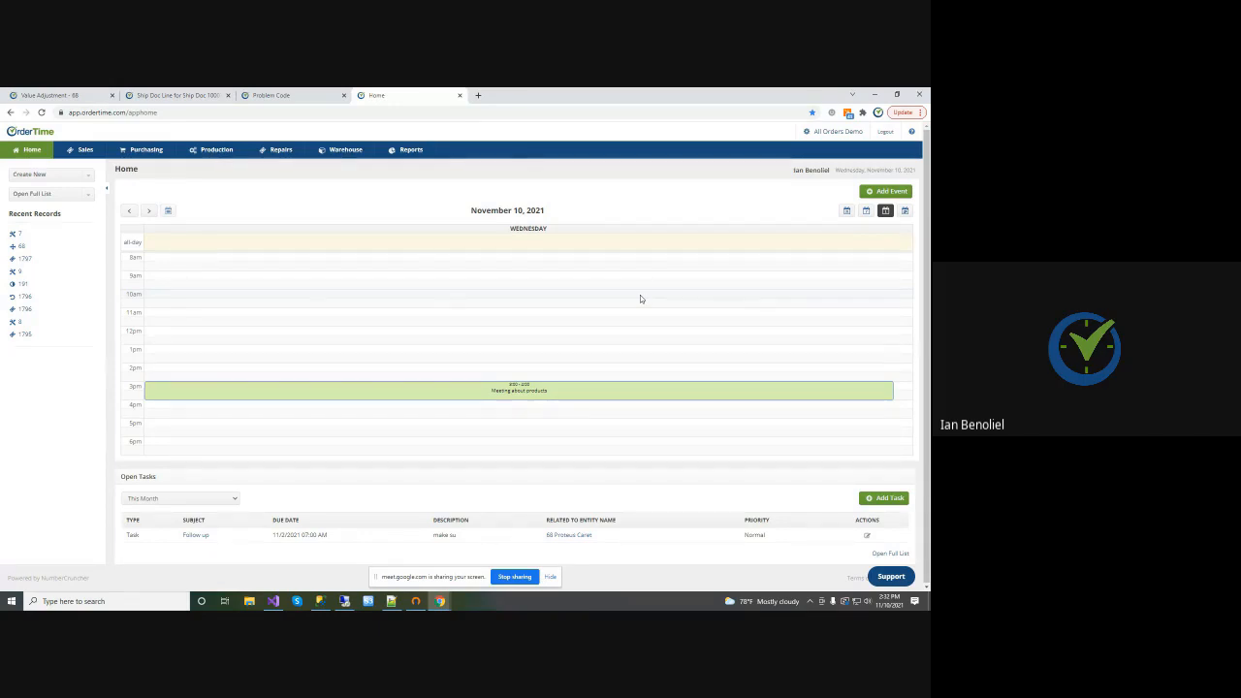
Check the Sales Rep profile list, reopen an employee record under Employee & Other Names and return to the home page
{"action": "left_click", "coordinate": [829, 132]}
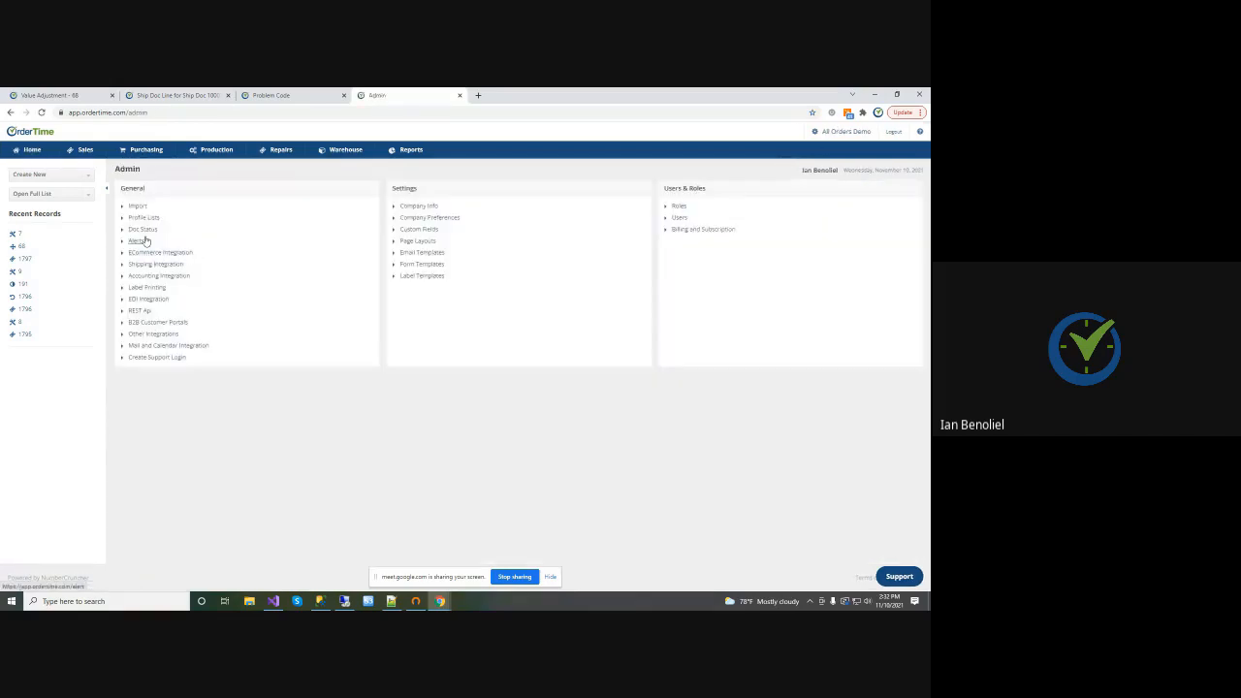
{"action": "left_click", "coordinate": [140, 217]}
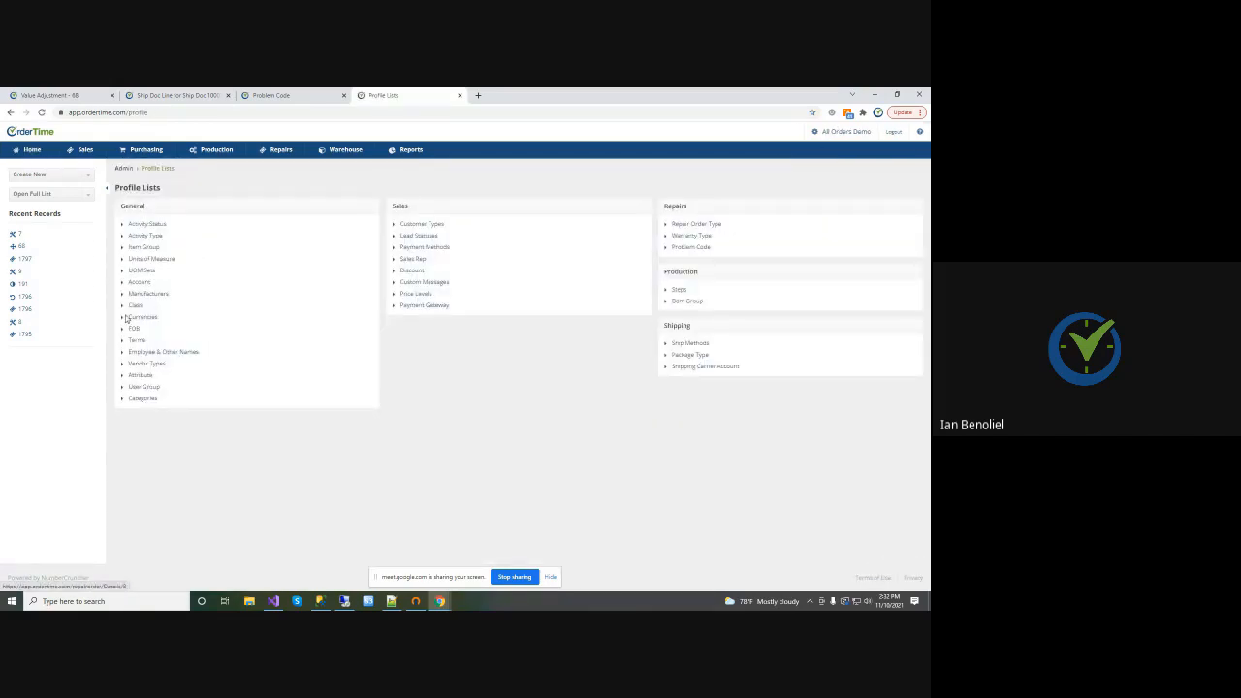
{"action": "left_click", "coordinate": [418, 260]}
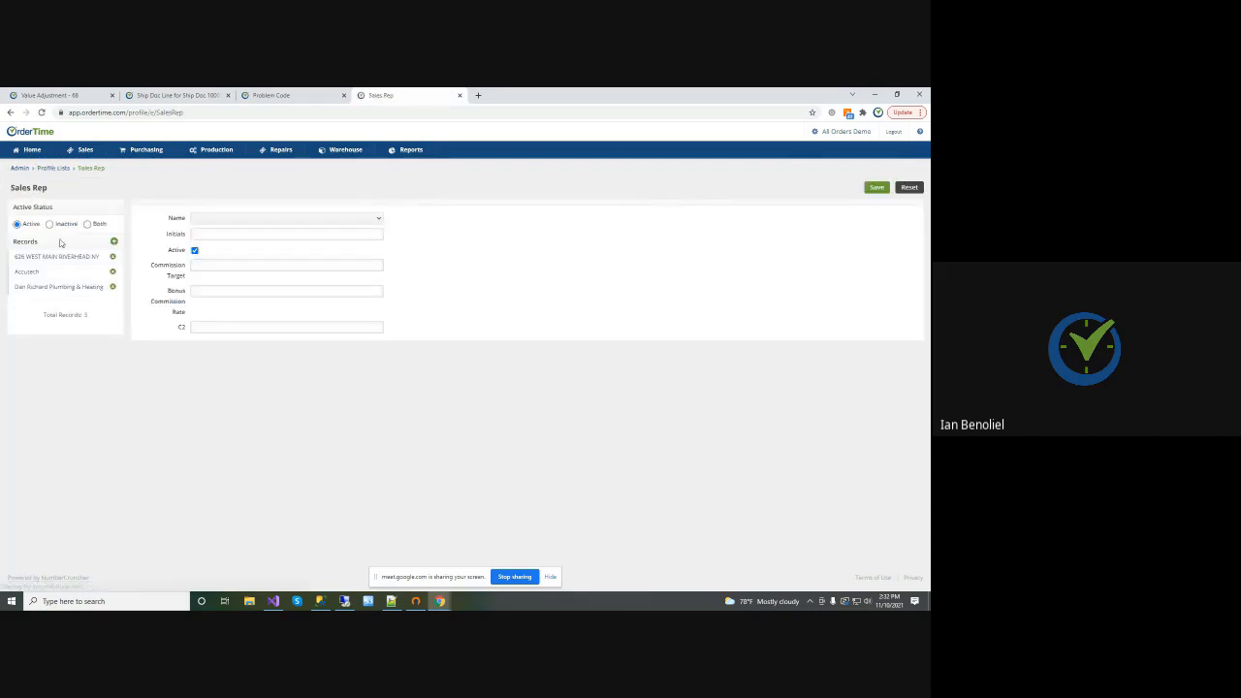
{"action": "left_click", "coordinate": [52, 168]}
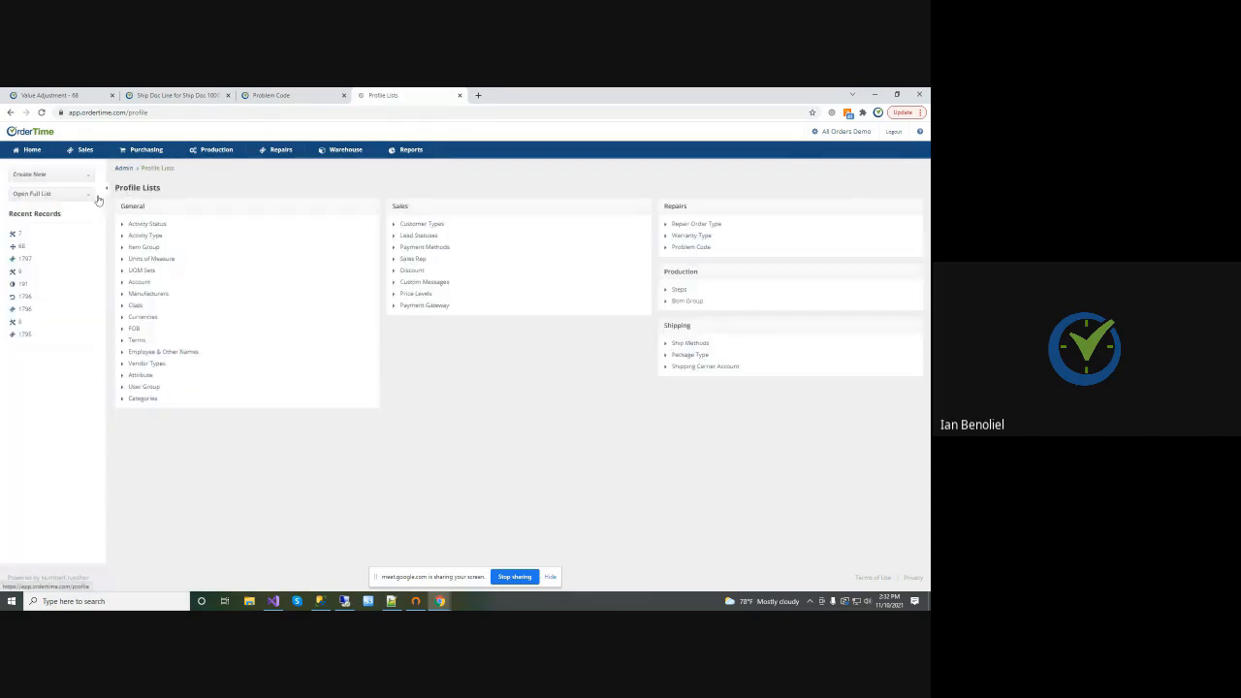
{"action": "left_click", "coordinate": [163, 351]}
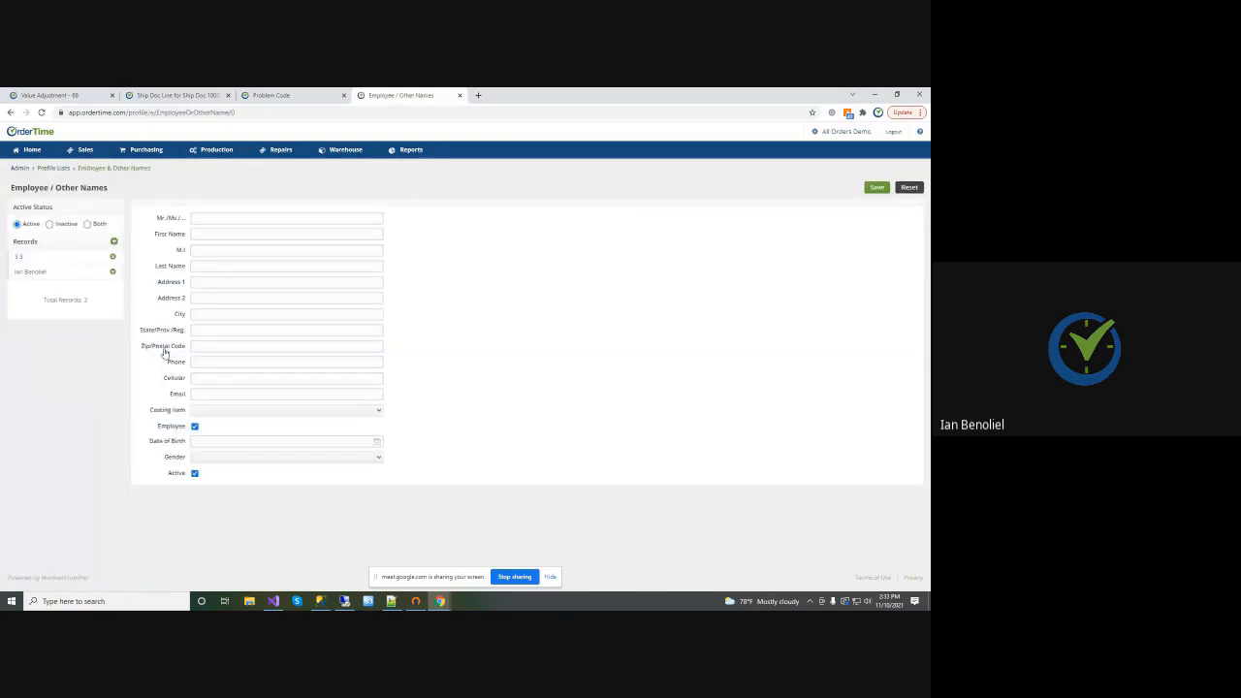
{"action": "left_click", "coordinate": [35, 273]}
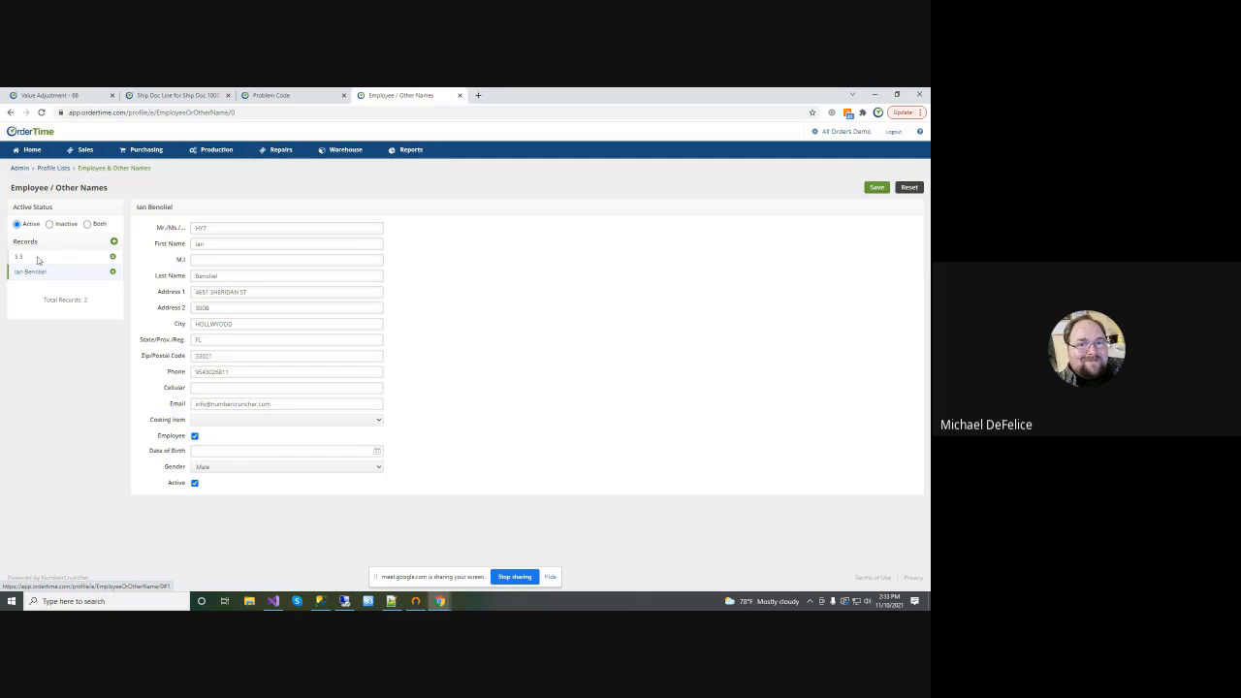
{"action": "left_click", "coordinate": [39, 152]}
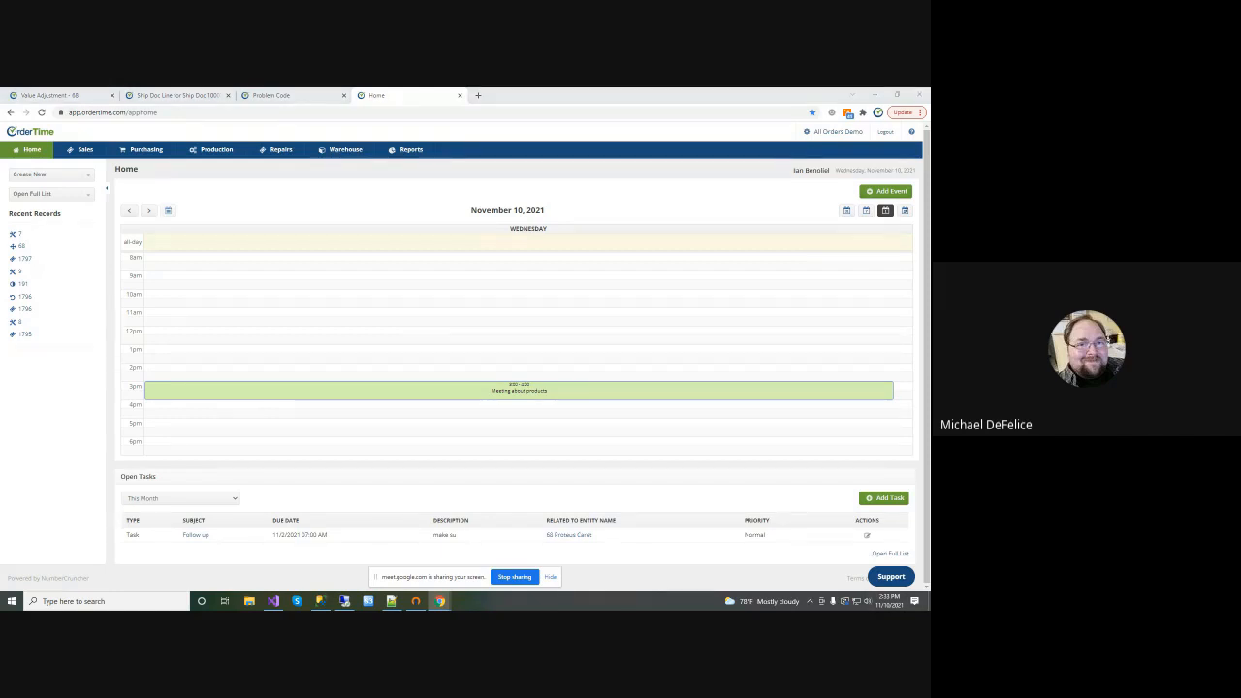
Look at the admin settings and the Repairs overview, and open the full list of repair orders
{"action": "left_click", "coordinate": [840, 132]}
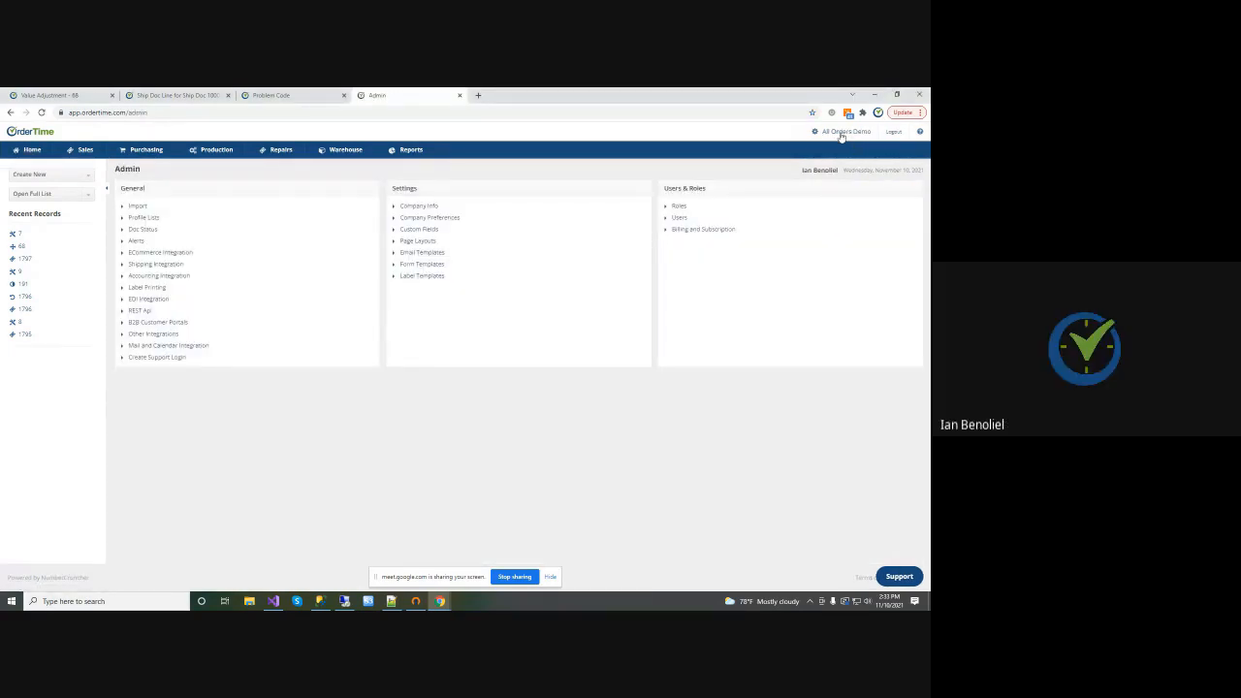
{"action": "left_click", "coordinate": [283, 151]}
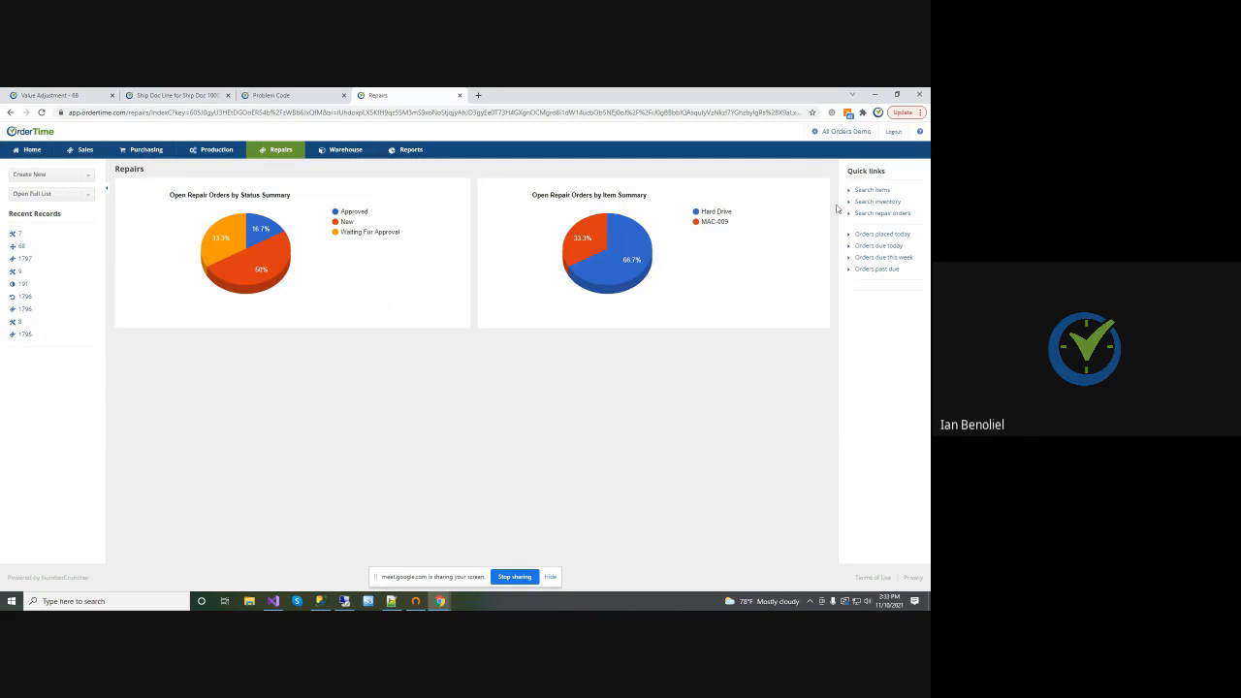
{"action": "left_click", "coordinate": [35, 195]}
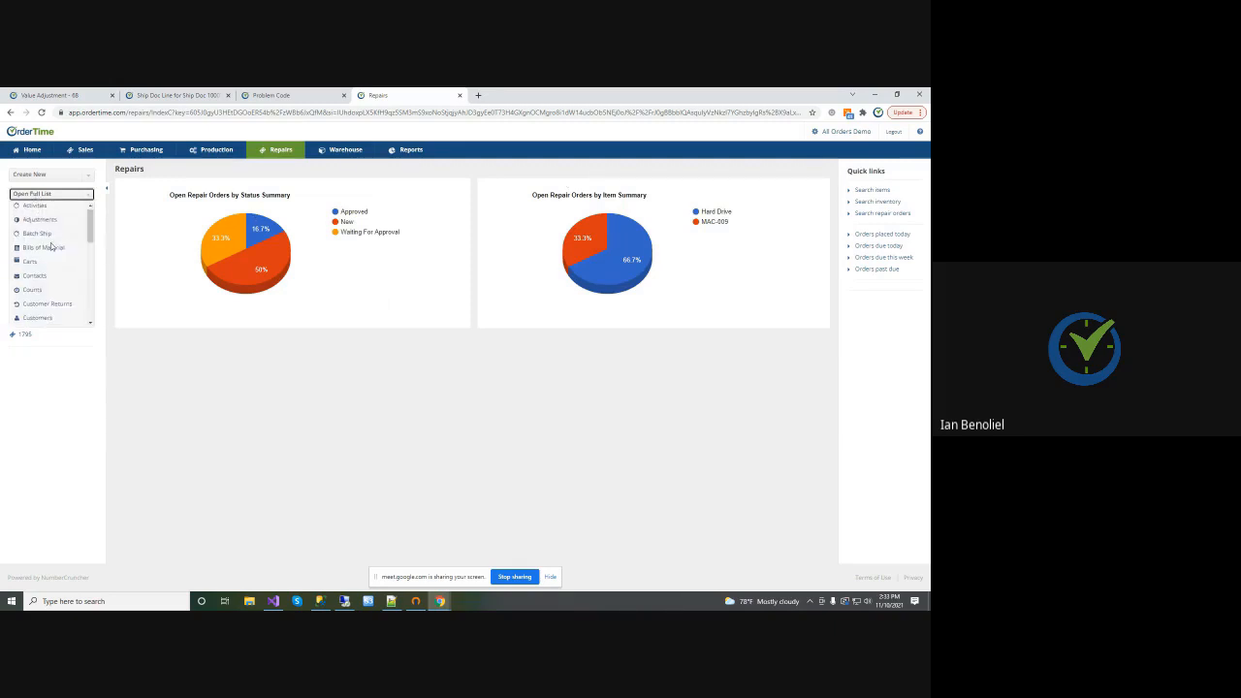
{"action": "scroll", "coordinate": [52, 247], "scroll_direction": "down", "scroll_amount": 5}
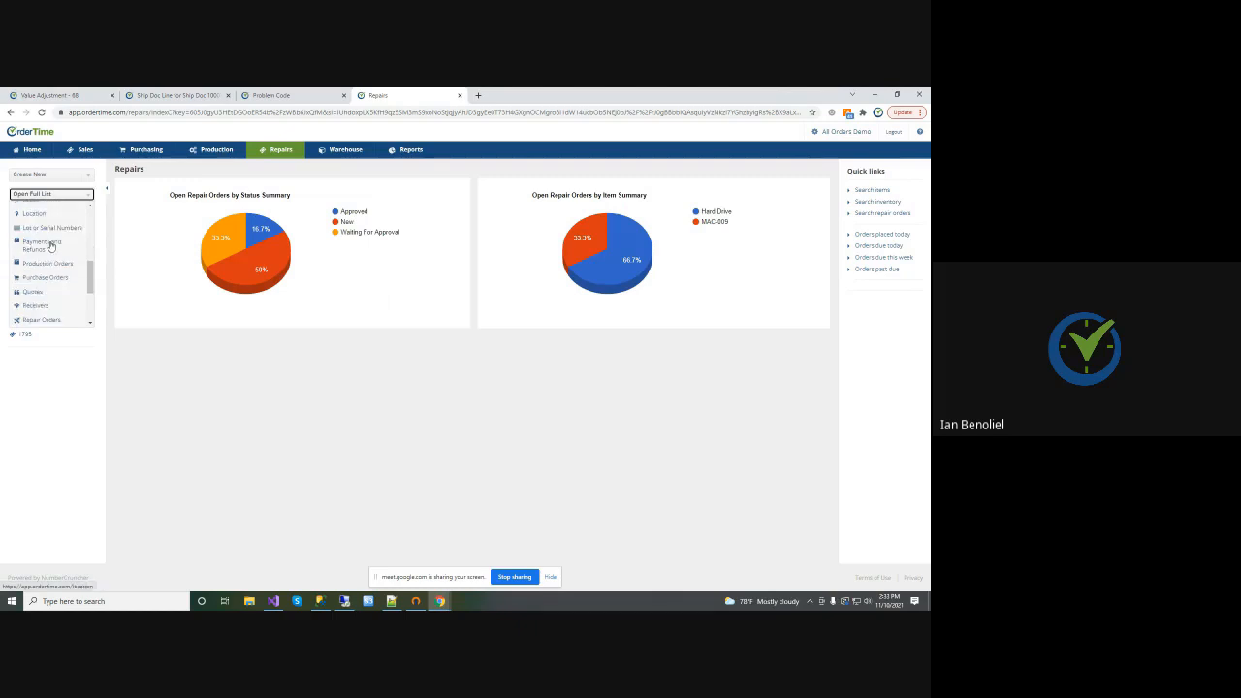
{"action": "scroll", "coordinate": [52, 247], "scroll_direction": "down", "scroll_amount": 2}
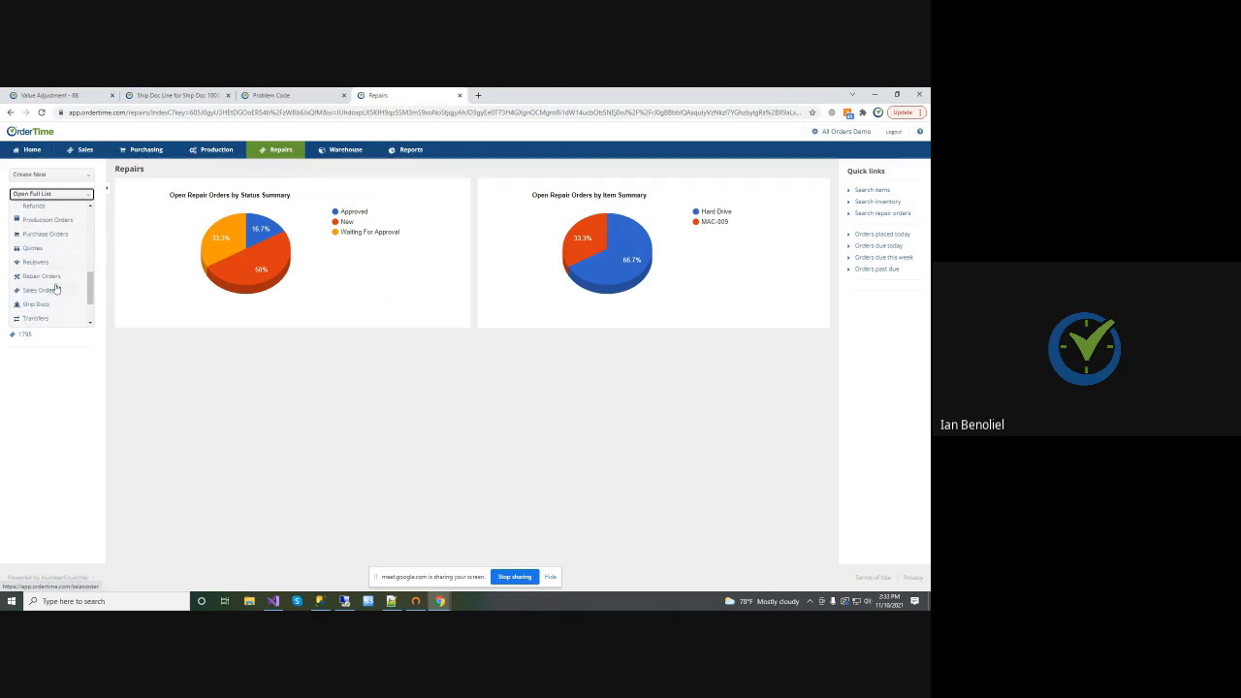
{"action": "left_click", "coordinate": [49, 276]}
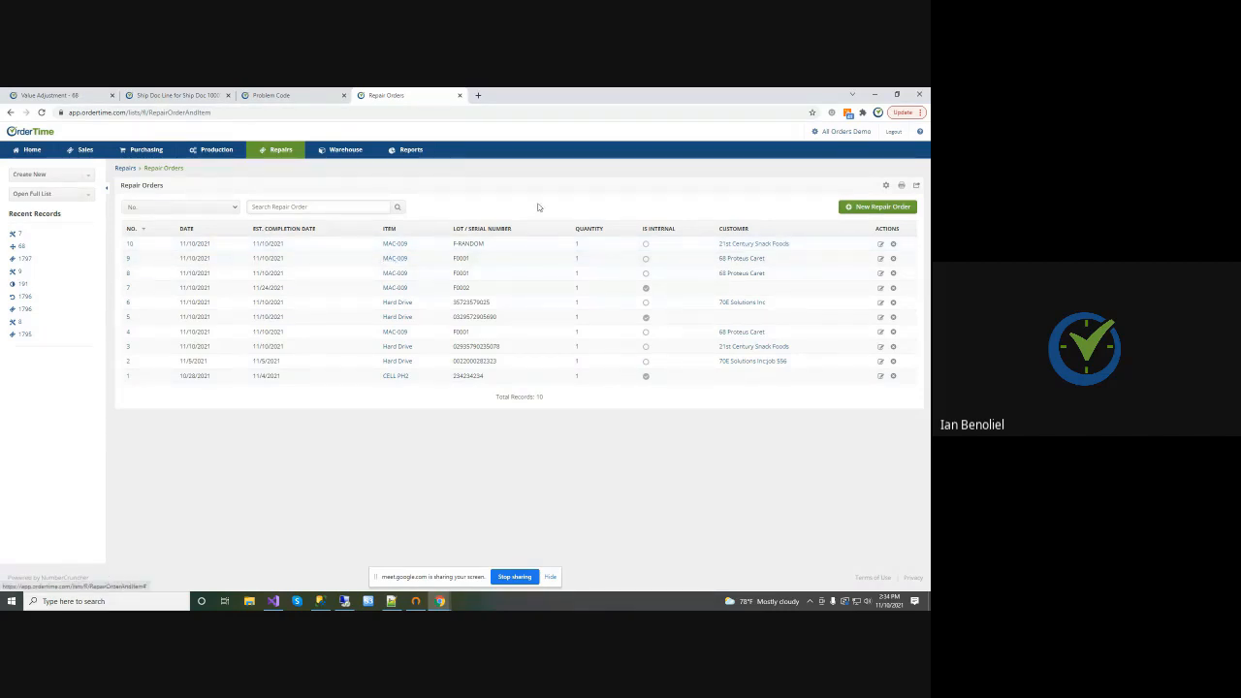
Add the Employee column to the Repair Orders list and save the list options
{"action": "left_click", "coordinate": [884, 185]}
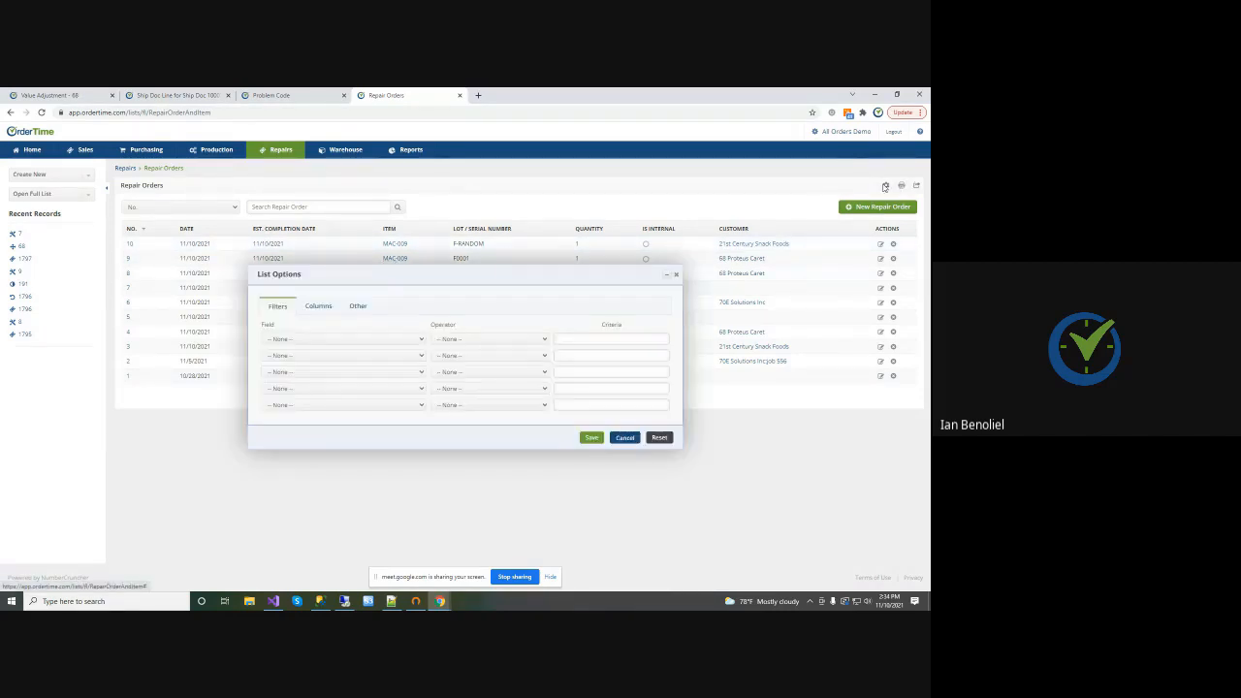
{"action": "left_click", "coordinate": [318, 307]}
{"action": "scroll", "coordinate": [347, 408], "scroll_direction": "down", "scroll_amount": 1}
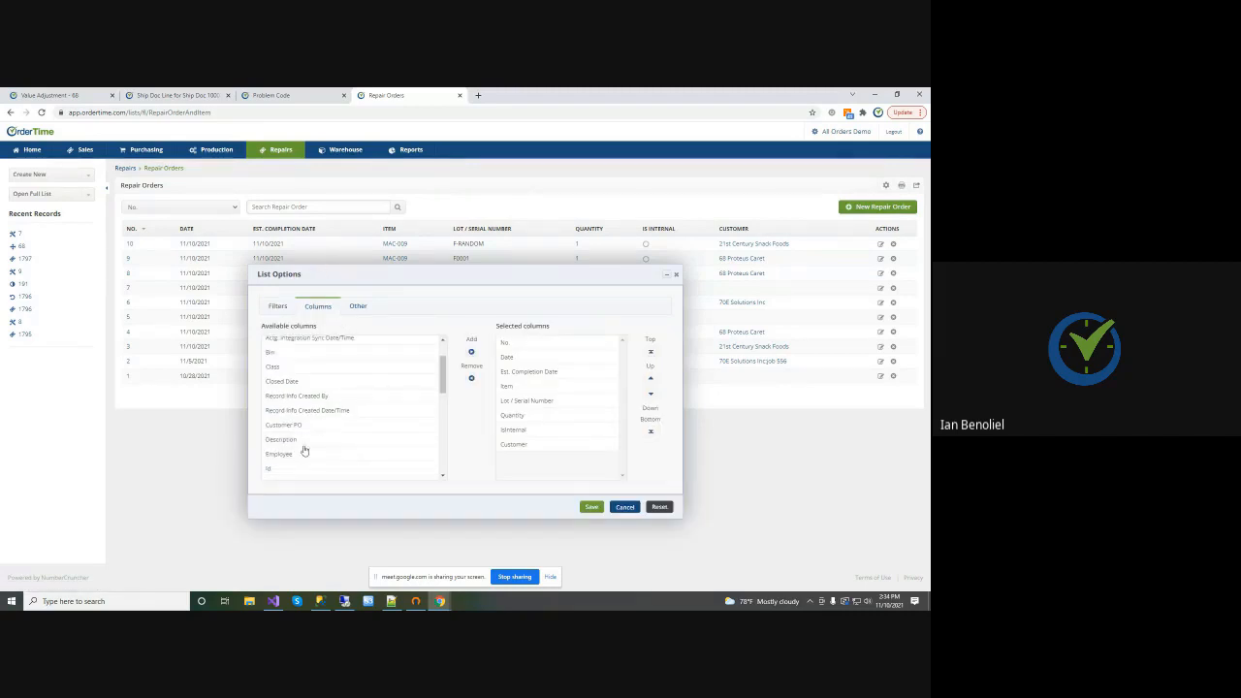
{"action": "scroll", "coordinate": [308, 416], "scroll_direction": "down", "scroll_amount": 1}
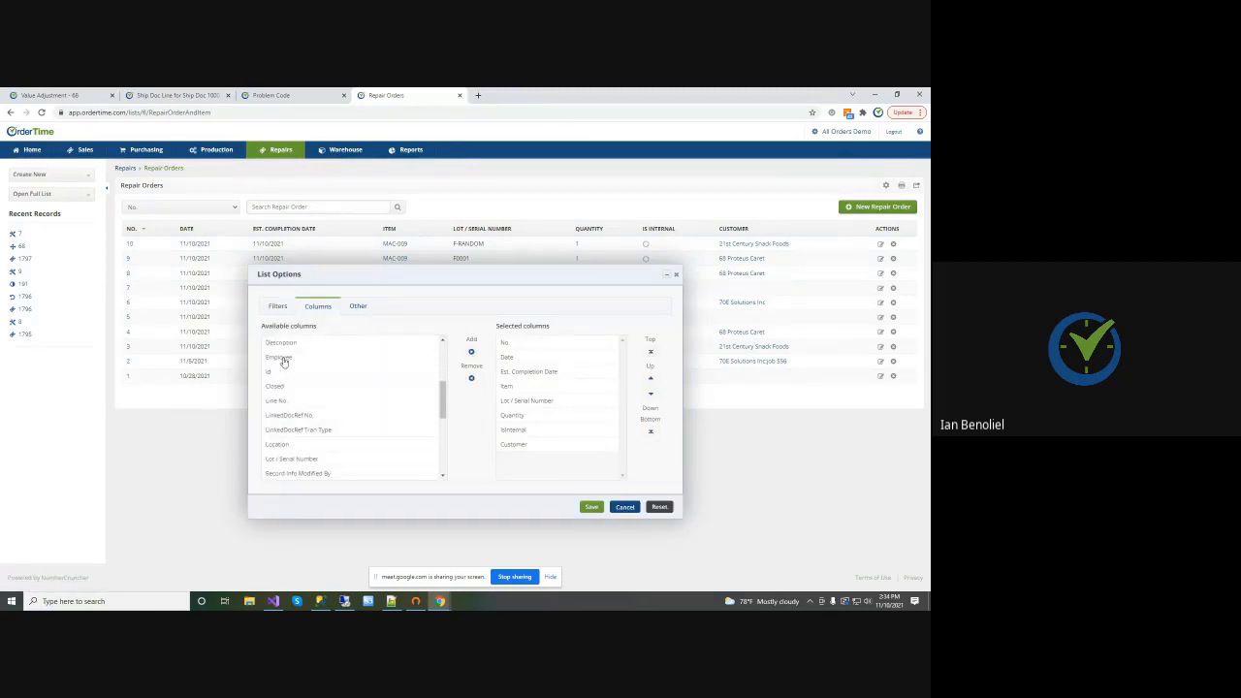
{"action": "left_click", "coordinate": [281, 358]}
{"action": "left_click", "coordinate": [471, 351]}
{"action": "left_click", "coordinate": [591, 507]}
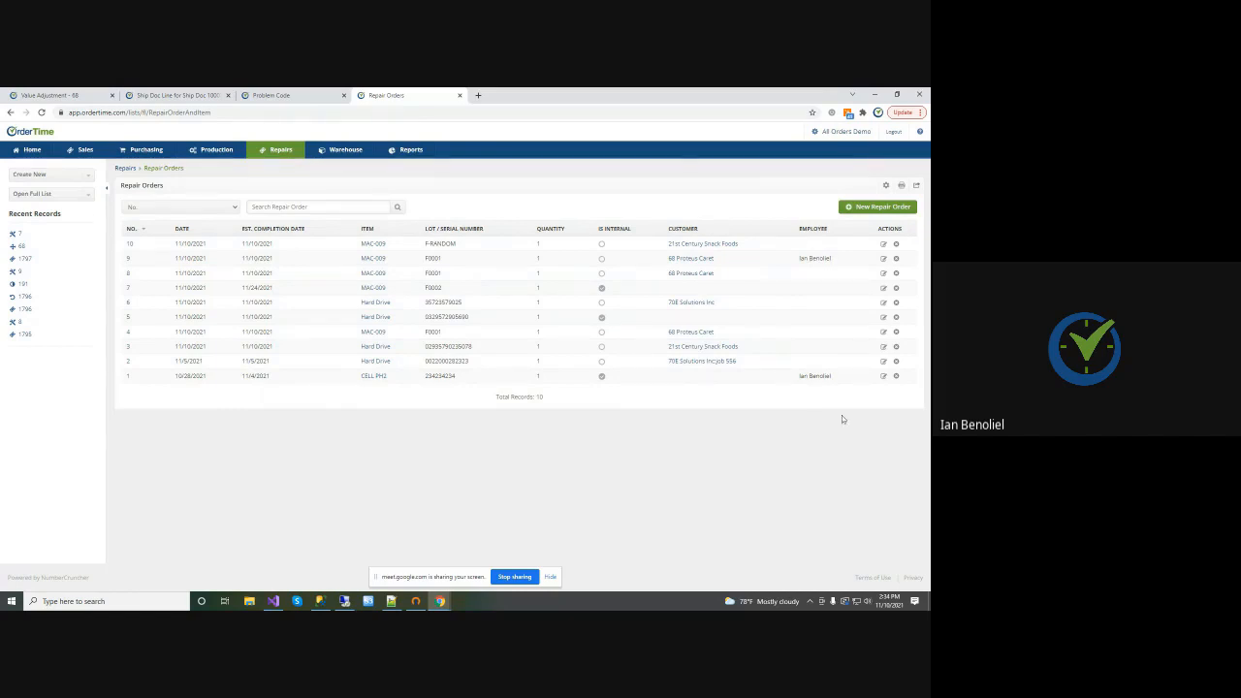
Create a new Repair Orders report and include the Repair Order and Employee or Other Name tables
{"action": "left_click", "coordinate": [411, 150]}
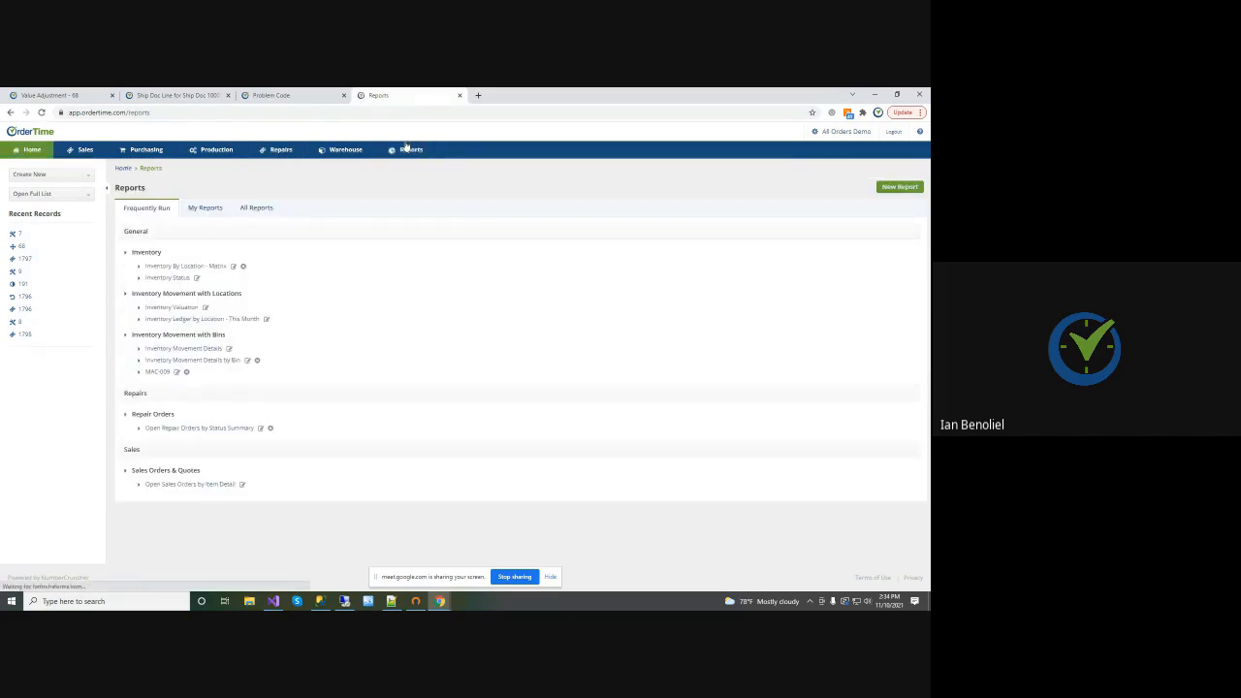
{"action": "left_click", "coordinate": [900, 189]}
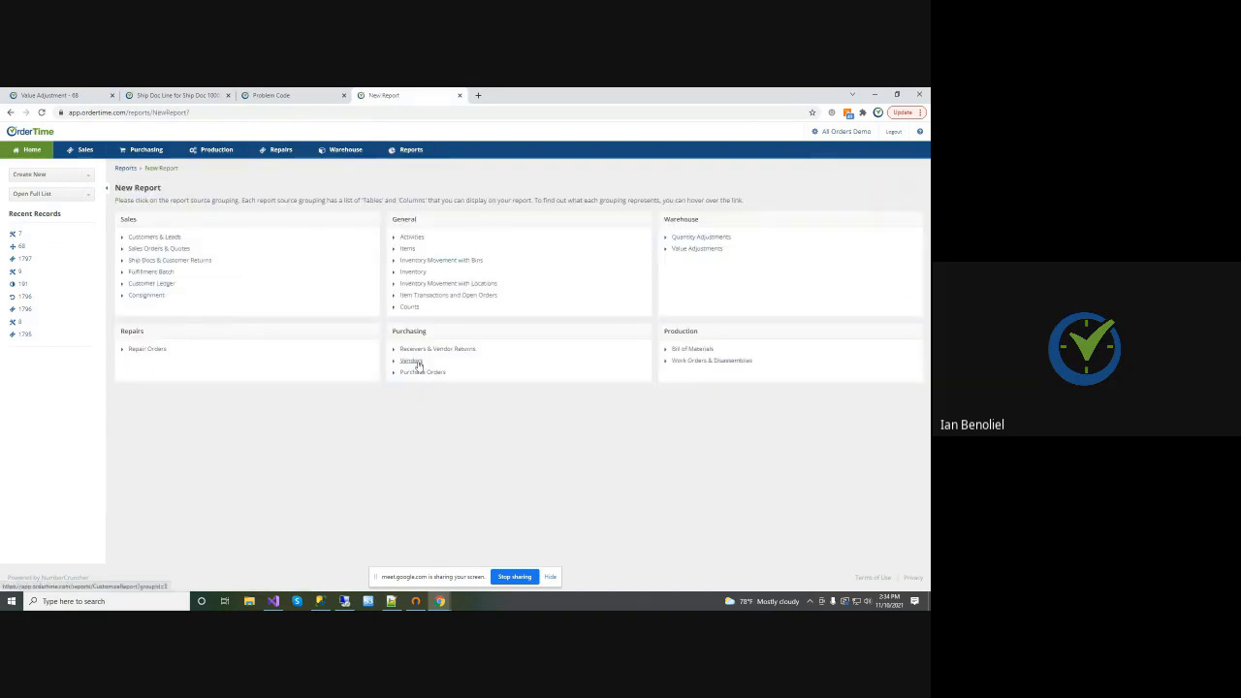
{"action": "left_click", "coordinate": [147, 349]}
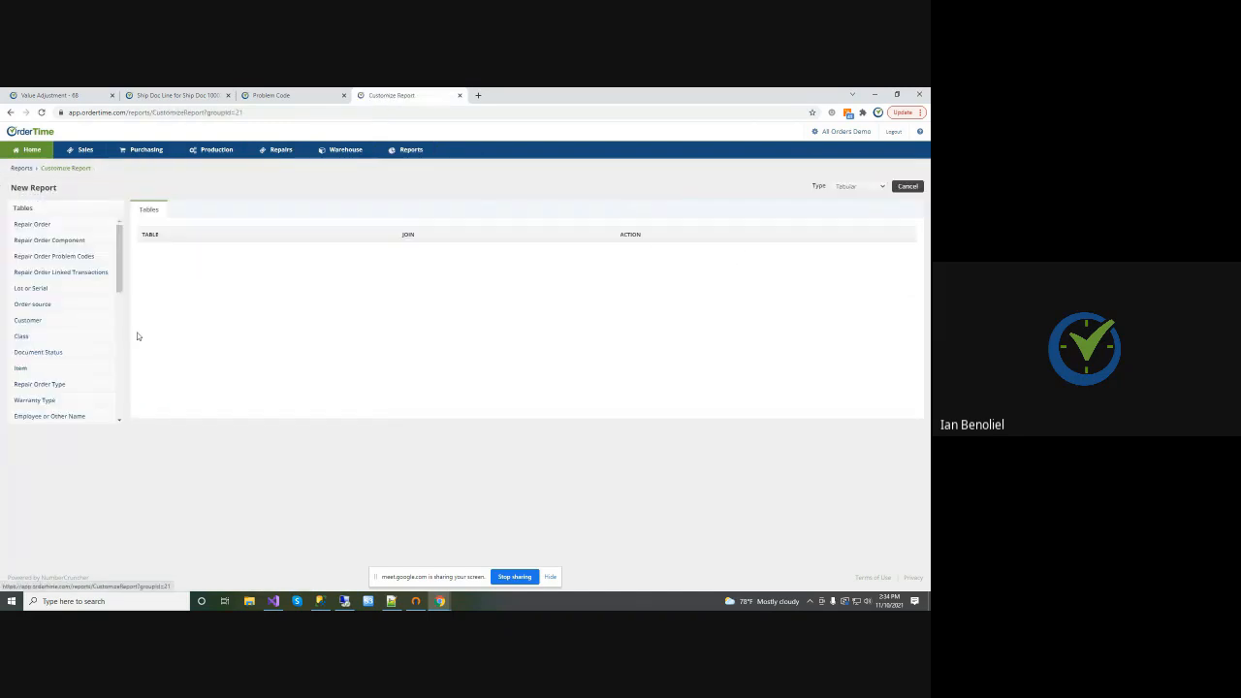
{"action": "left_click_drag", "start_coordinate": [39, 225], "coordinate": [260, 267]}
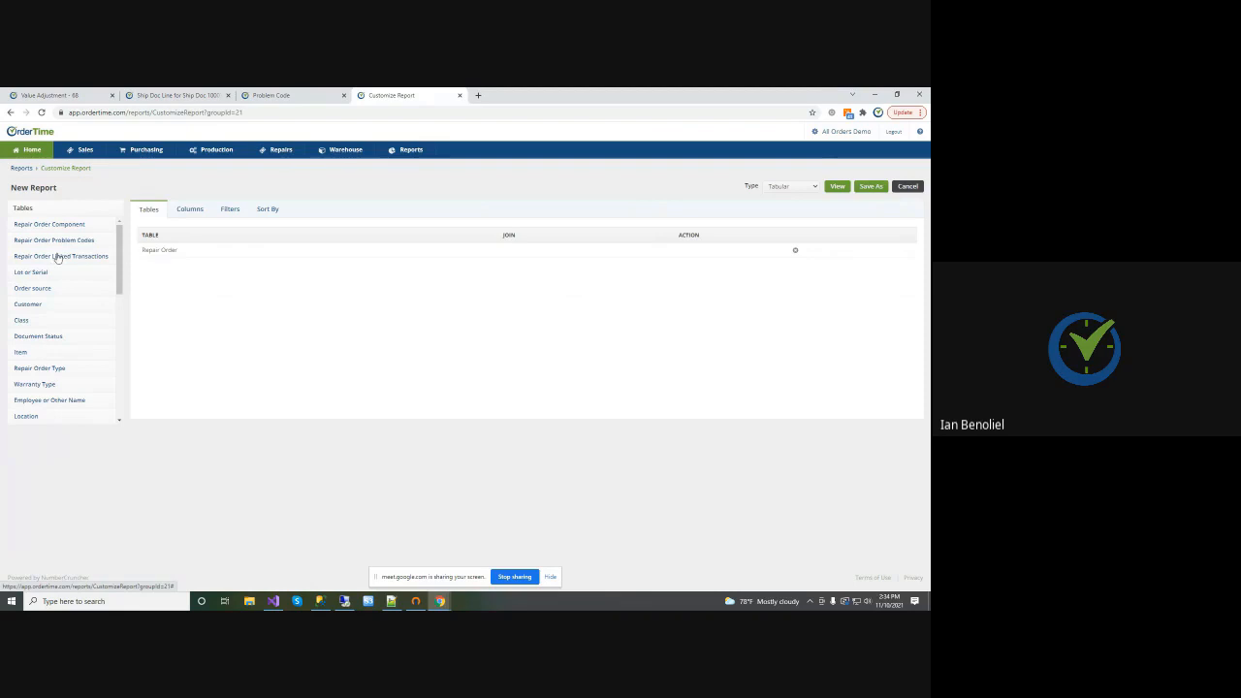
{"action": "scroll", "coordinate": [58, 320], "scroll_direction": "down", "scroll_amount": 2}
{"action": "left_click_drag", "start_coordinate": [35, 305], "coordinate": [222, 269]}
Add the First Name column from the Employee or Other Name table to the report
{"action": "left_click", "coordinate": [190, 210]}
{"action": "left_click", "coordinate": [20, 241]}
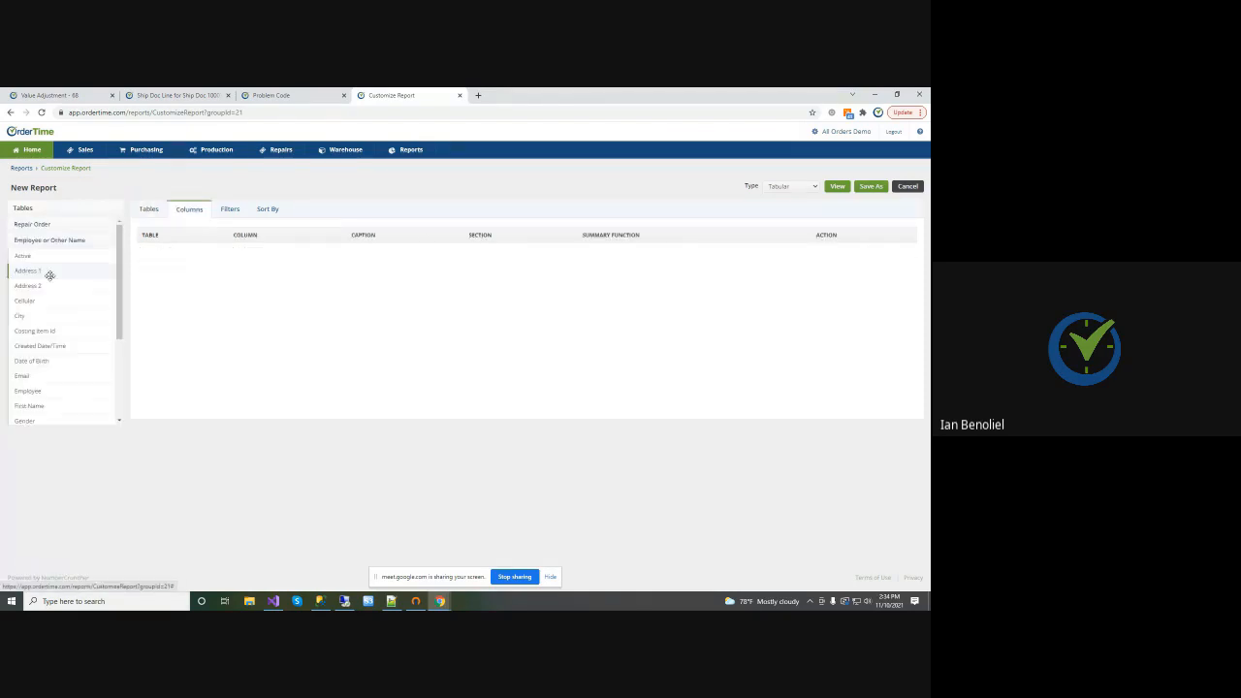
{"action": "scroll", "coordinate": [100, 338], "scroll_direction": "down", "scroll_amount": 2}
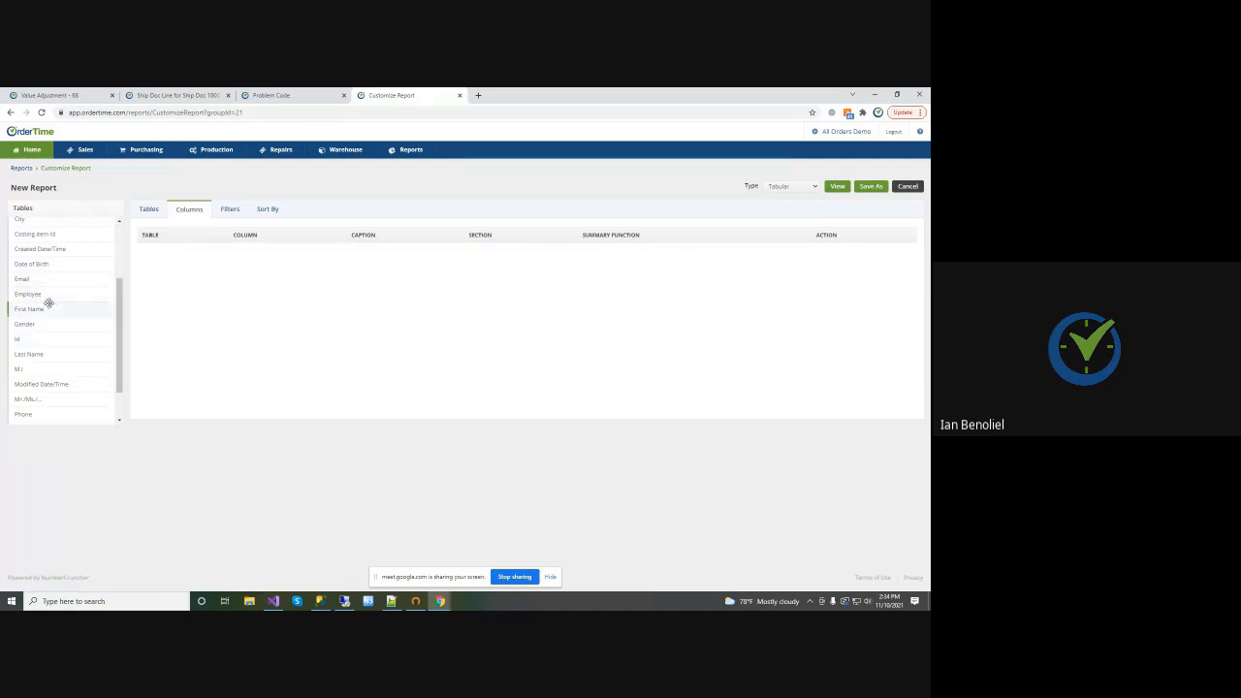
{"action": "left_click_drag", "start_coordinate": [45, 307], "coordinate": [213, 262]}
{"action": "scroll", "coordinate": [123, 313], "scroll_direction": "up", "scroll_amount": 3}
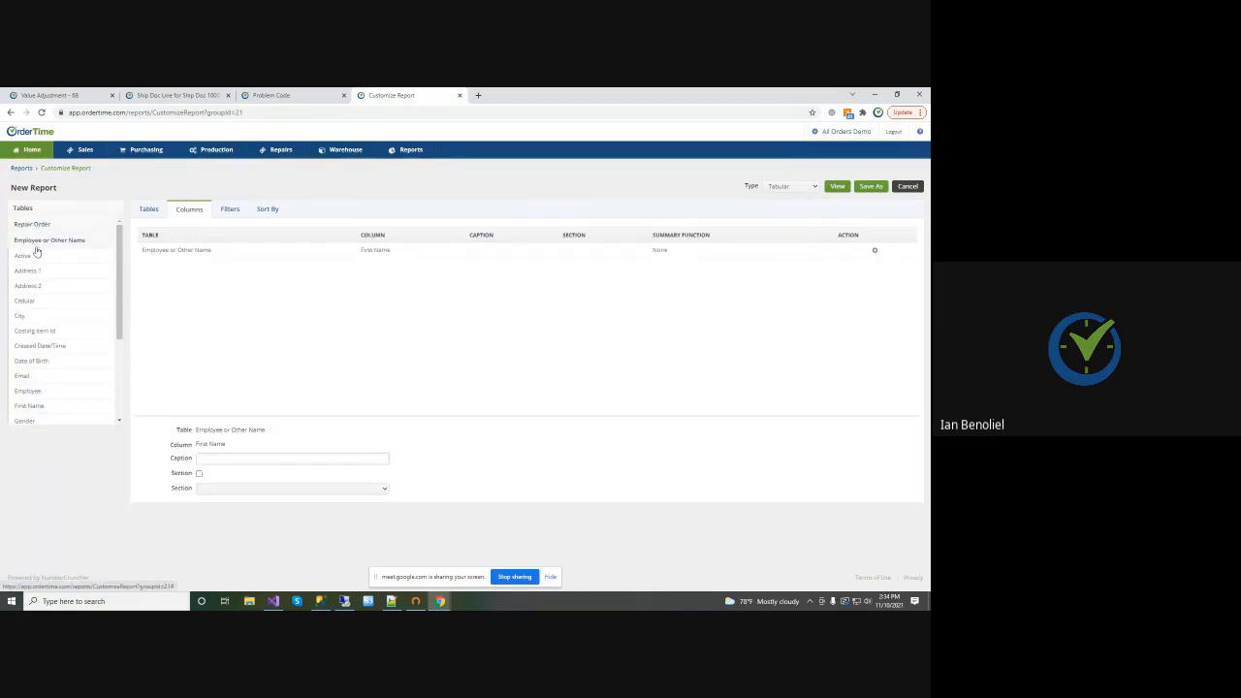
Add the Date and No. columns from the Repair Order table to the report
{"action": "left_click", "coordinate": [35, 238]}
{"action": "left_click", "coordinate": [32, 224]}
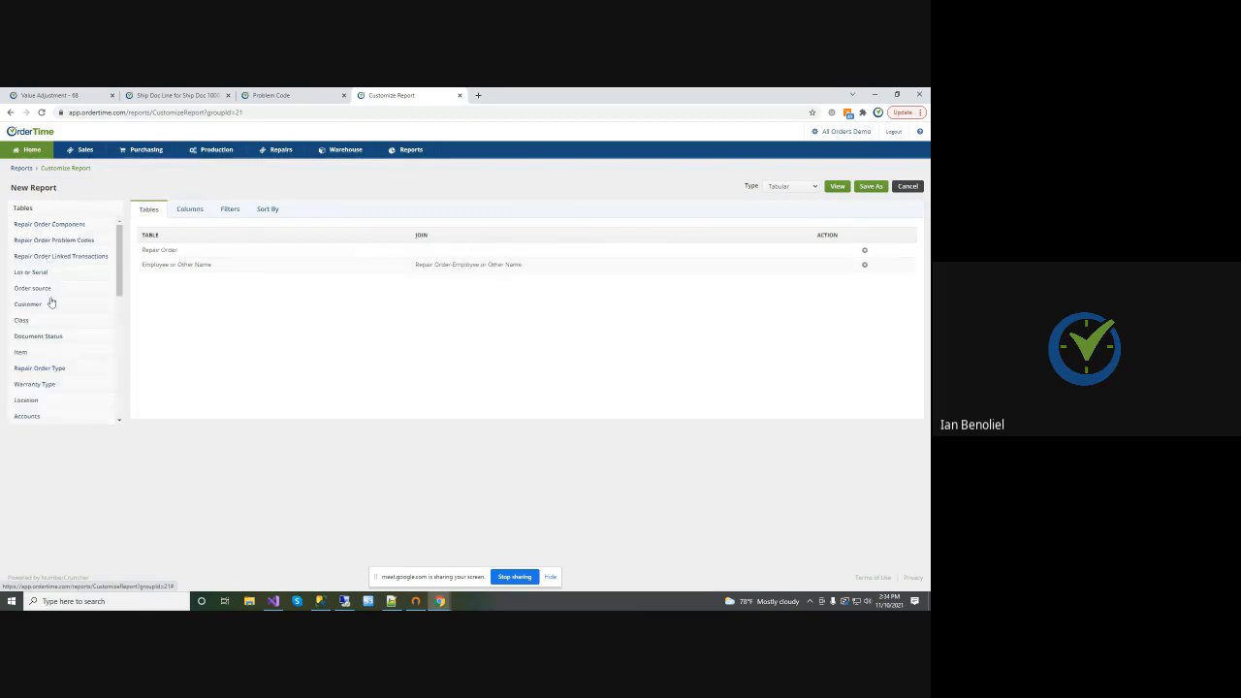
{"action": "scroll", "coordinate": [94, 322], "scroll_direction": "down", "scroll_amount": 1}
{"action": "scroll", "coordinate": [94, 324], "scroll_direction": "down", "scroll_amount": 4}
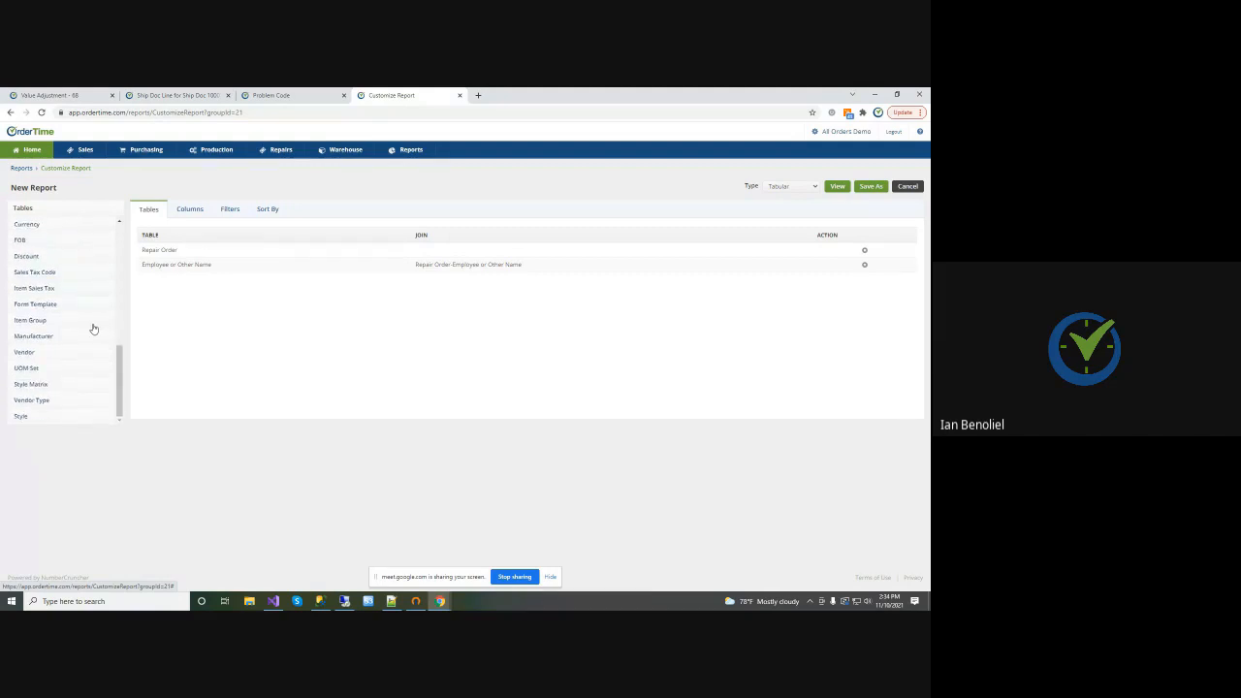
{"action": "scroll", "coordinate": [93, 329], "scroll_direction": "up", "scroll_amount": 2}
{"action": "left_click", "coordinate": [189, 210]}
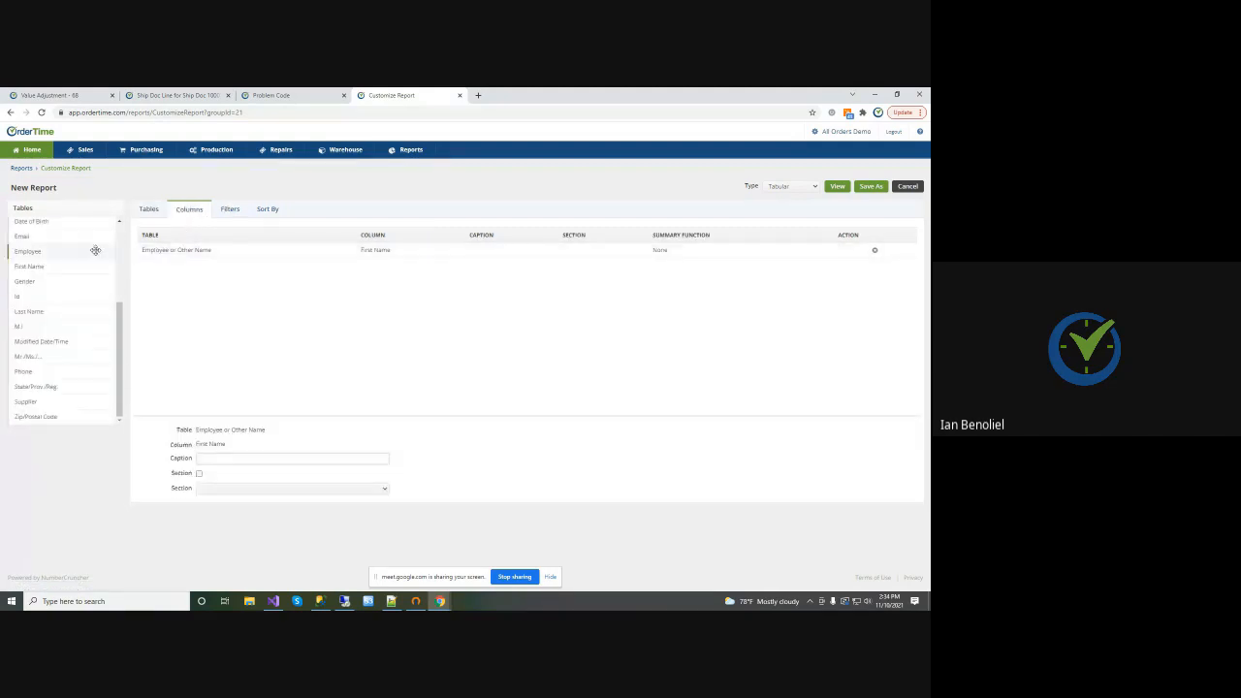
{"action": "scroll", "coordinate": [95, 250], "scroll_direction": "up", "scroll_amount": 3}
{"action": "left_click", "coordinate": [38, 242]}
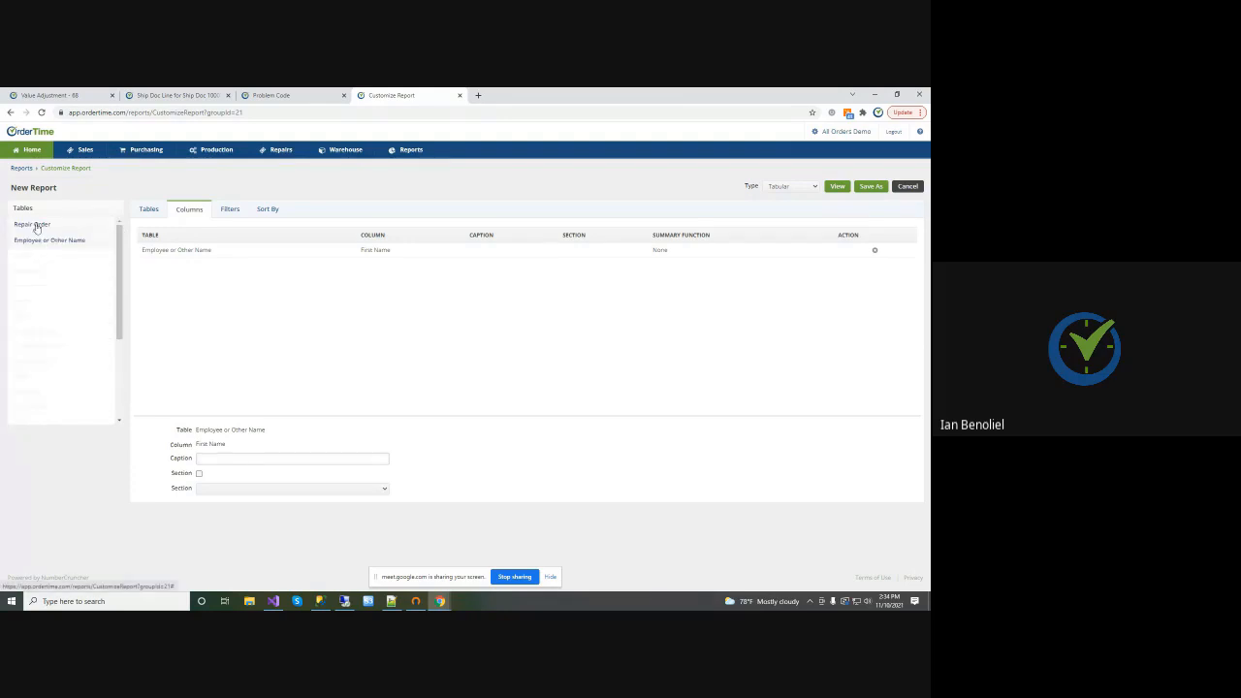
{"action": "left_click", "coordinate": [34, 225]}
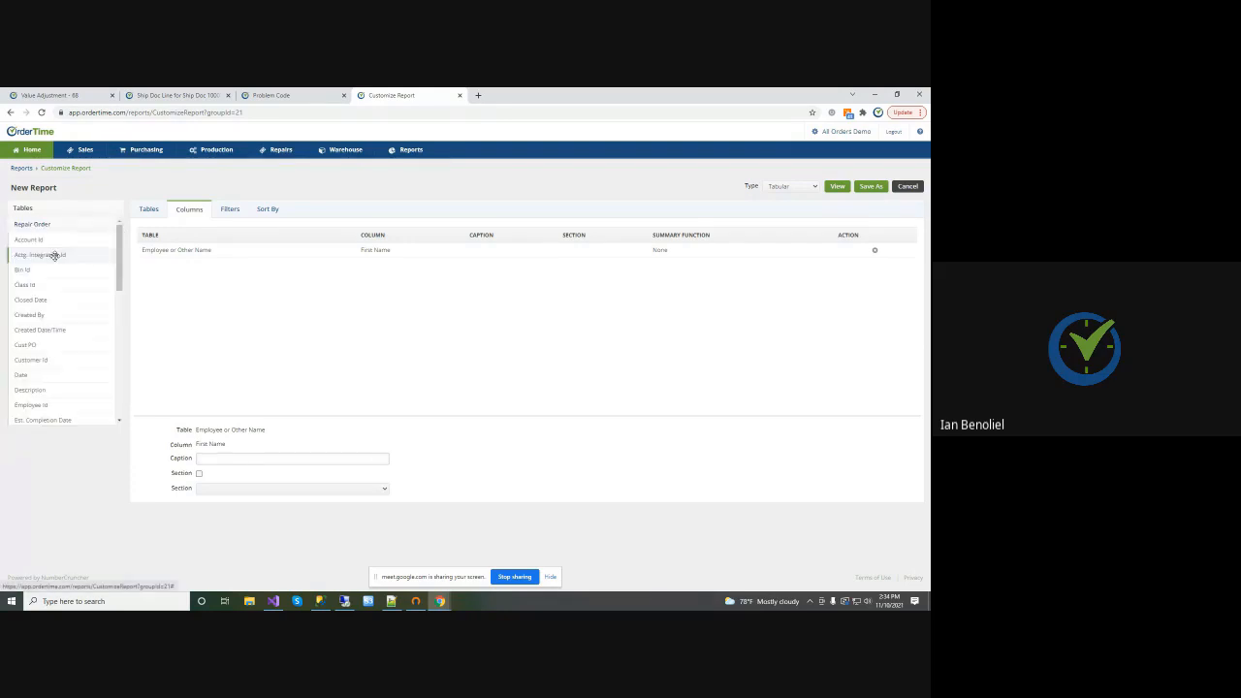
{"action": "left_click", "coordinate": [99, 373]}
{"action": "scroll", "coordinate": [102, 319], "scroll_direction": "down", "scroll_amount": 3}
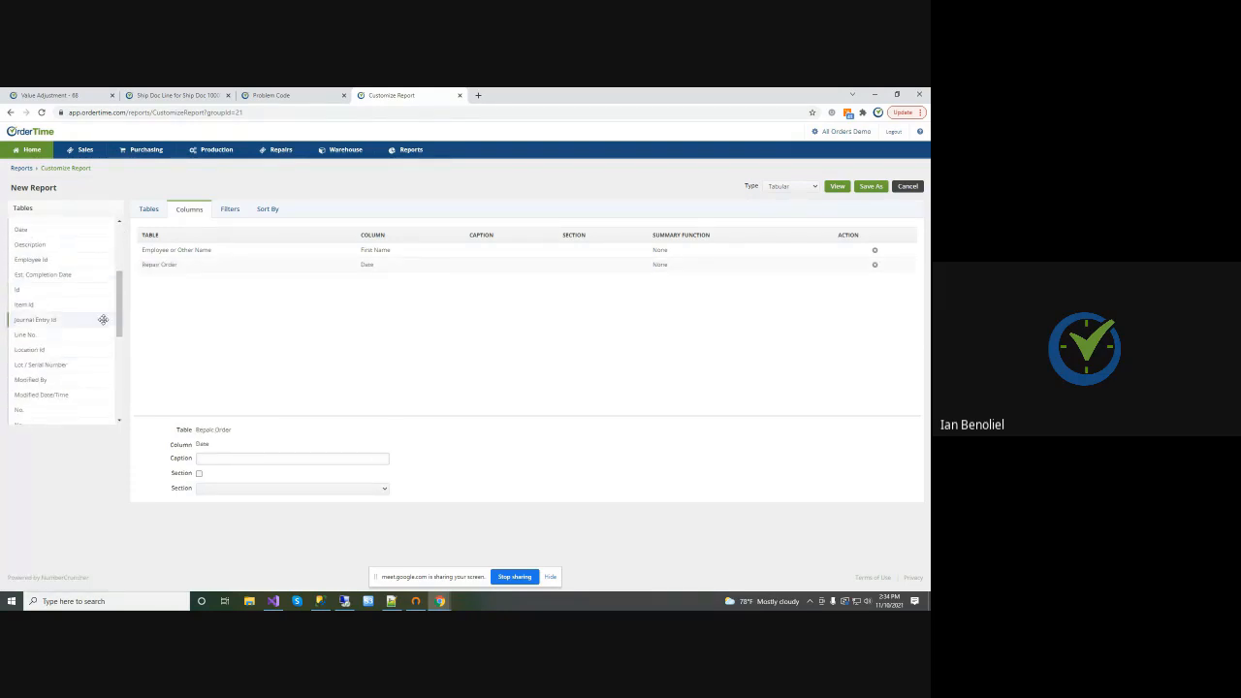
{"action": "scroll", "coordinate": [103, 319], "scroll_direction": "down", "scroll_amount": 2}
{"action": "left_click_drag", "start_coordinate": [48, 312], "coordinate": [207, 280]}
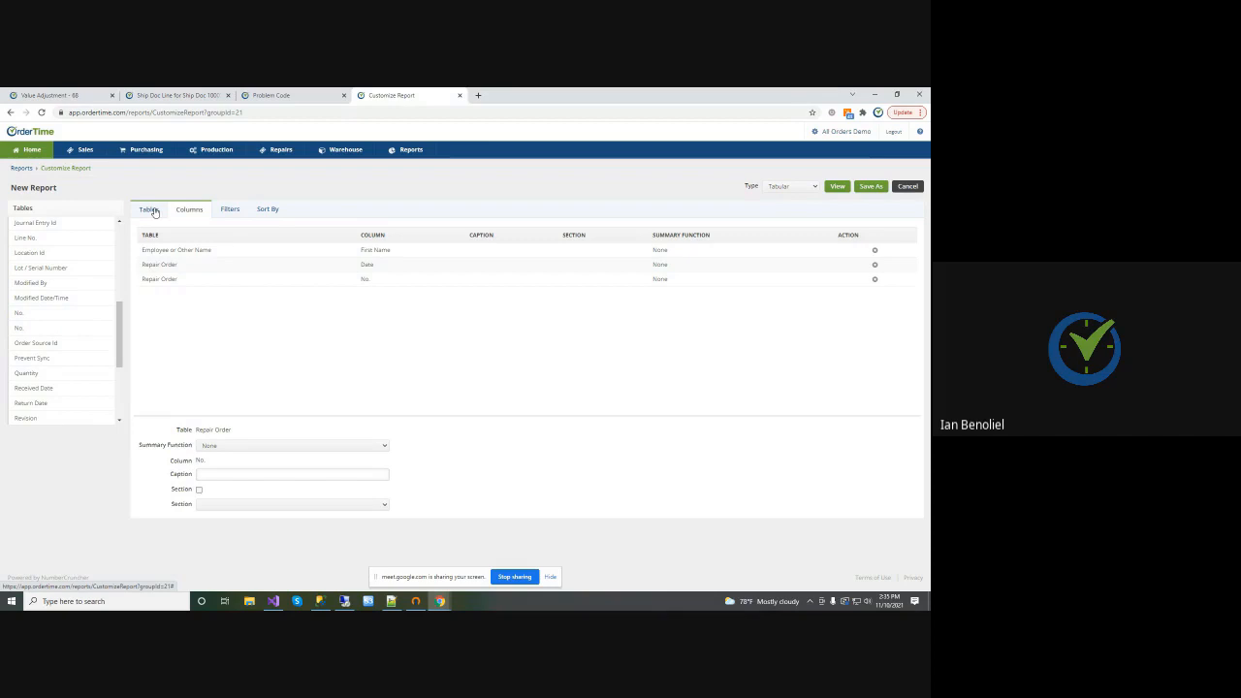
Make the employee First Name column a section of the report and view the report
{"action": "left_click", "coordinate": [210, 250]}
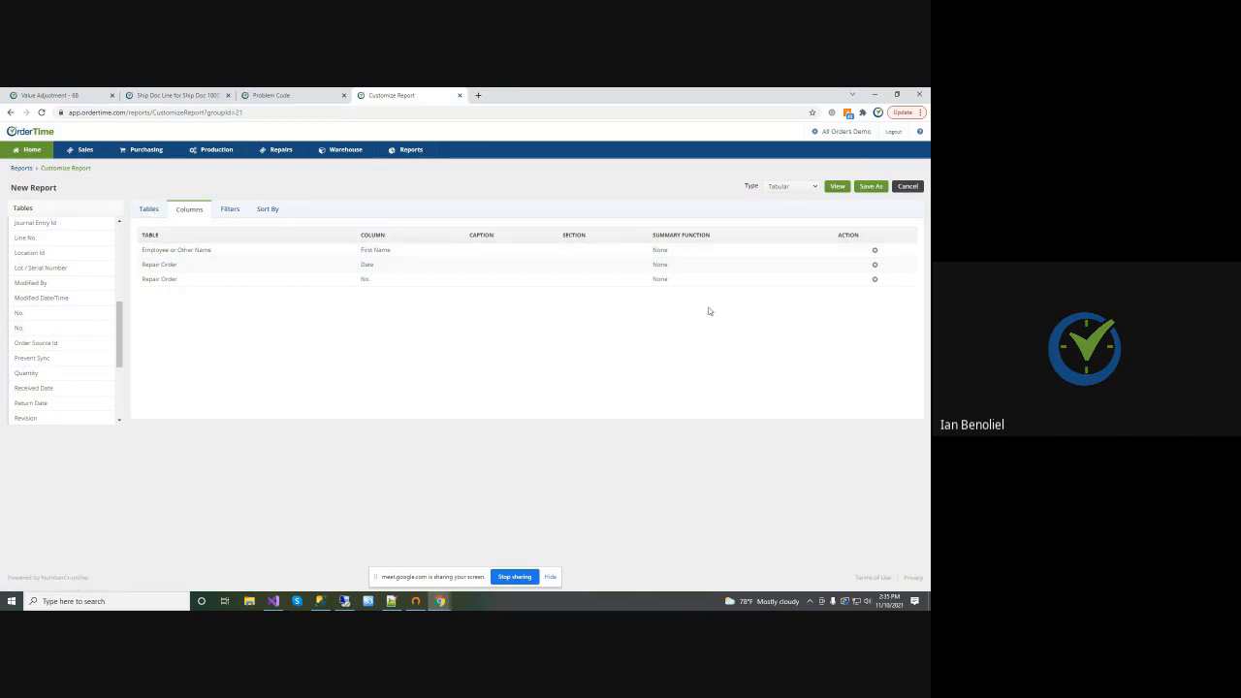
{"action": "left_click", "coordinate": [835, 186]}
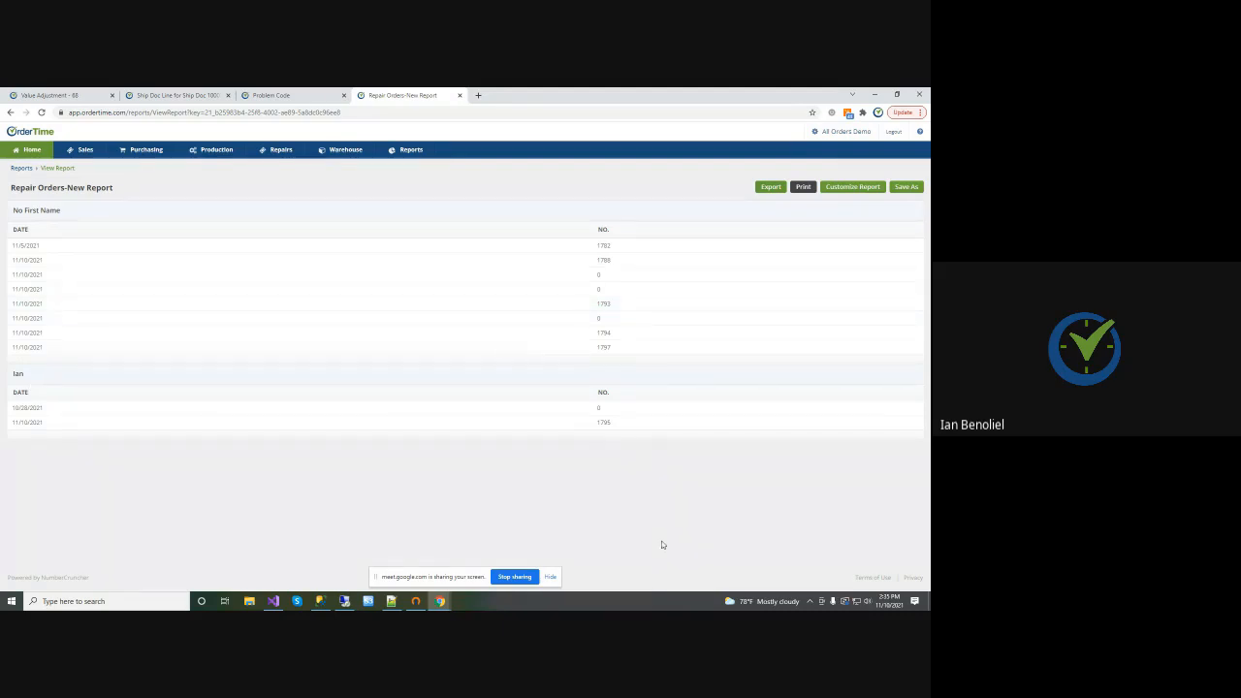
Customize the report to replace its No. column with the Repair Order table's other No. field, and view it again
{"action": "left_click", "coordinate": [838, 187]}
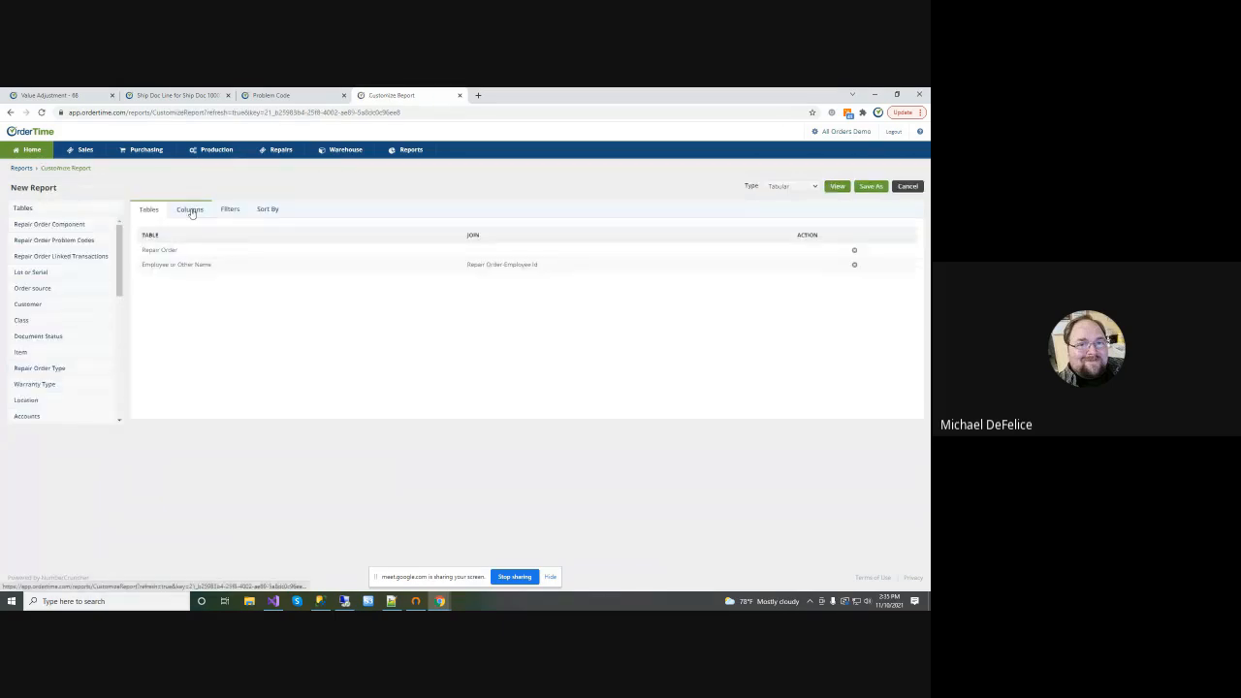
{"action": "left_click", "coordinate": [191, 210]}
{"action": "left_click", "coordinate": [317, 279]}
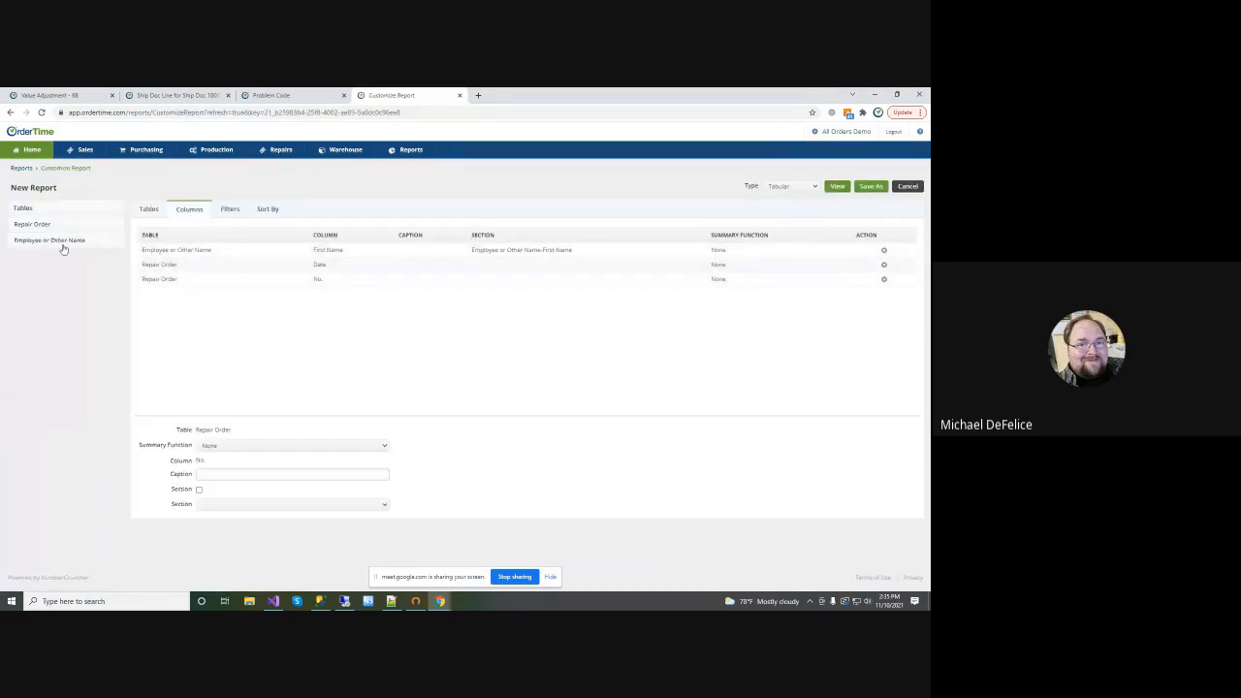
{"action": "left_click", "coordinate": [34, 223]}
{"action": "scroll", "coordinate": [70, 295], "scroll_direction": "down", "scroll_amount": 5}
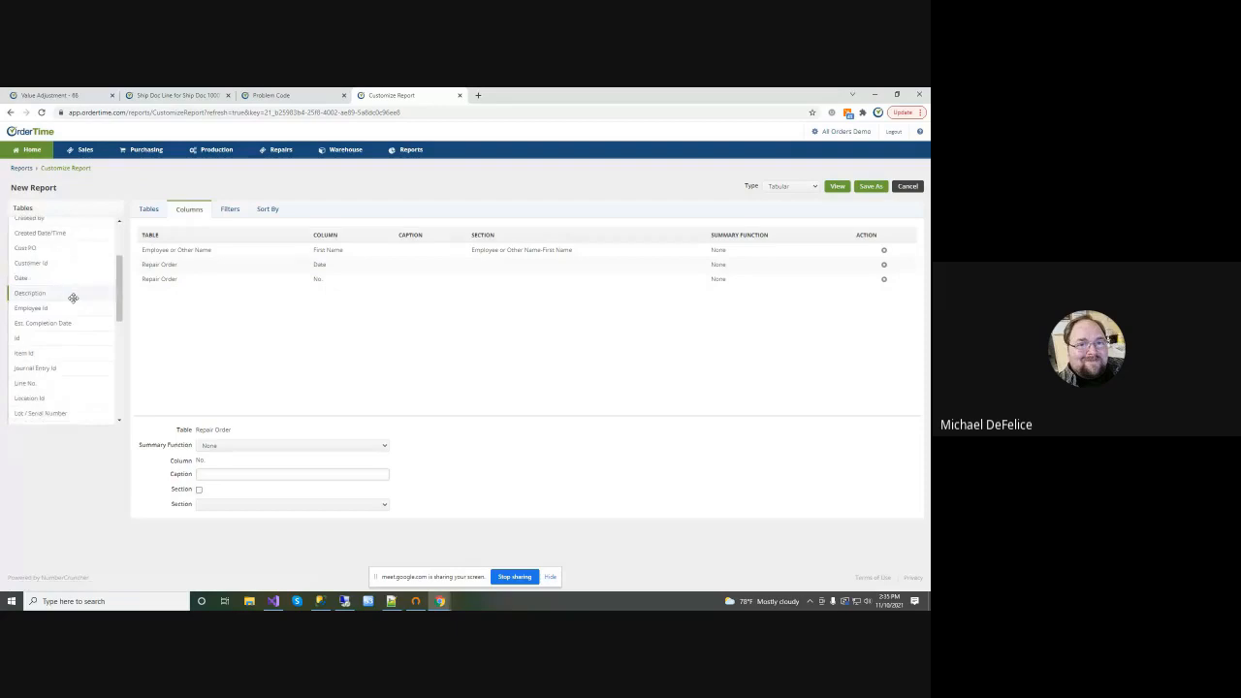
{"action": "scroll", "coordinate": [72, 298], "scroll_direction": "down", "scroll_amount": 2}
{"action": "left_click_drag", "start_coordinate": [92, 377], "coordinate": [220, 293]}
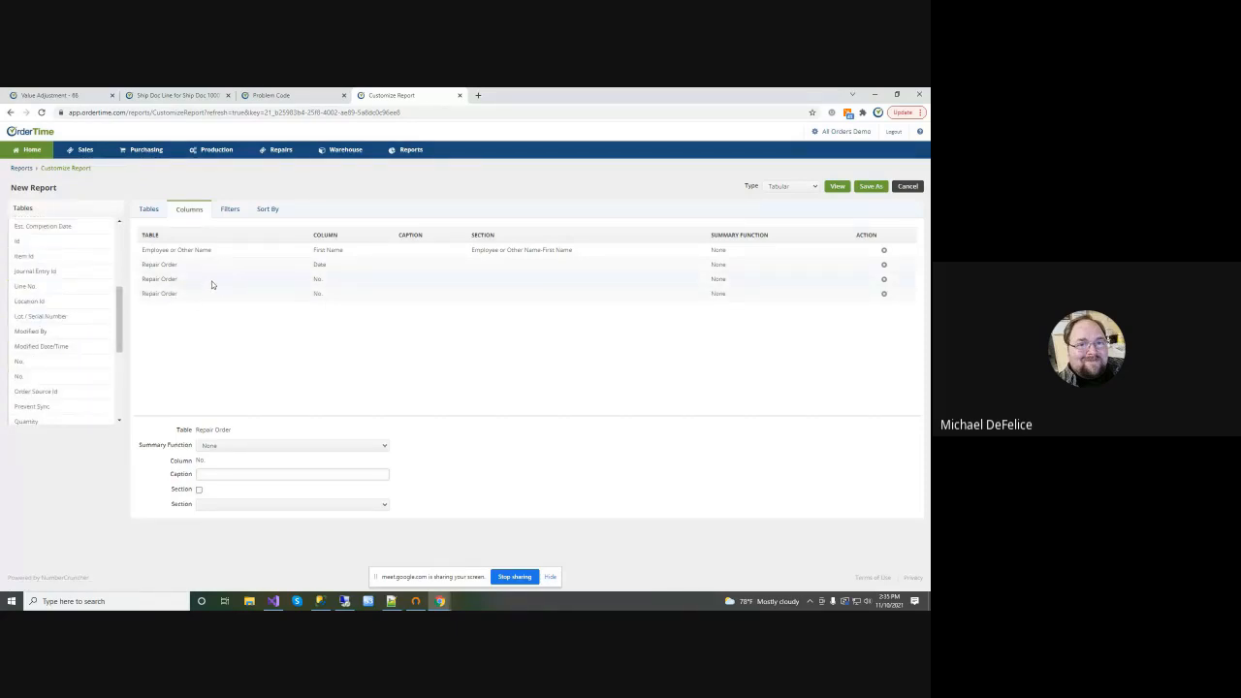
{"action": "left_click", "coordinate": [882, 279]}
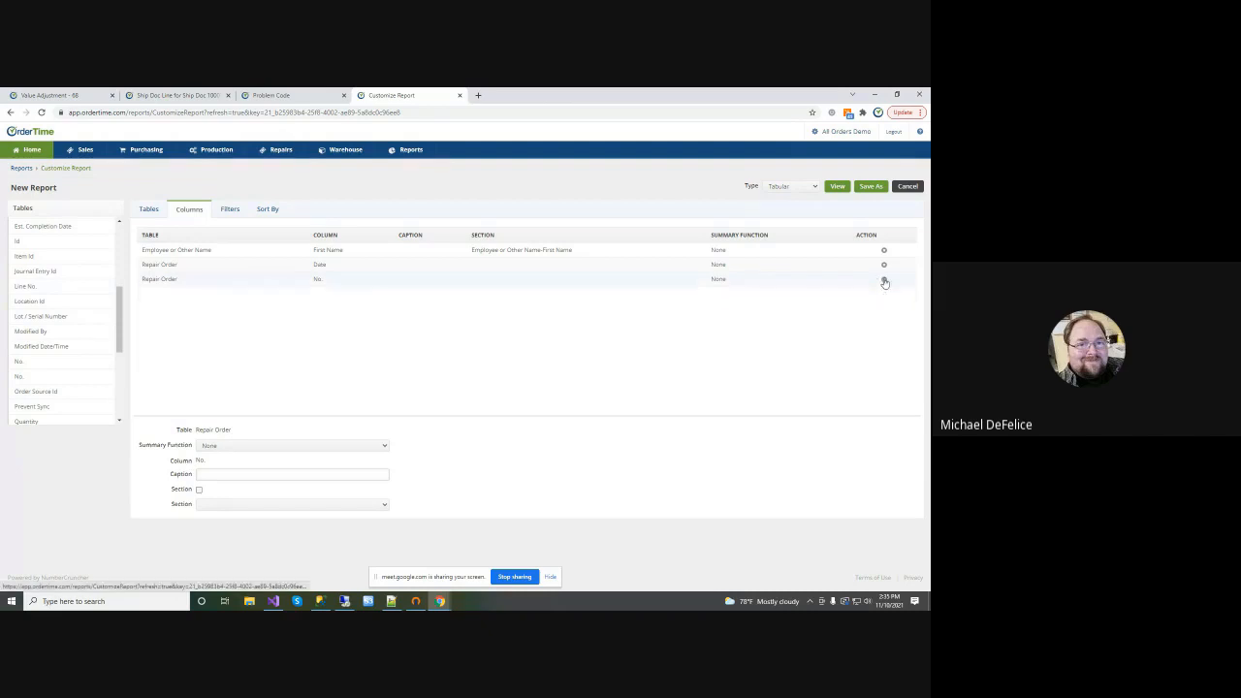
{"action": "left_click", "coordinate": [839, 186]}
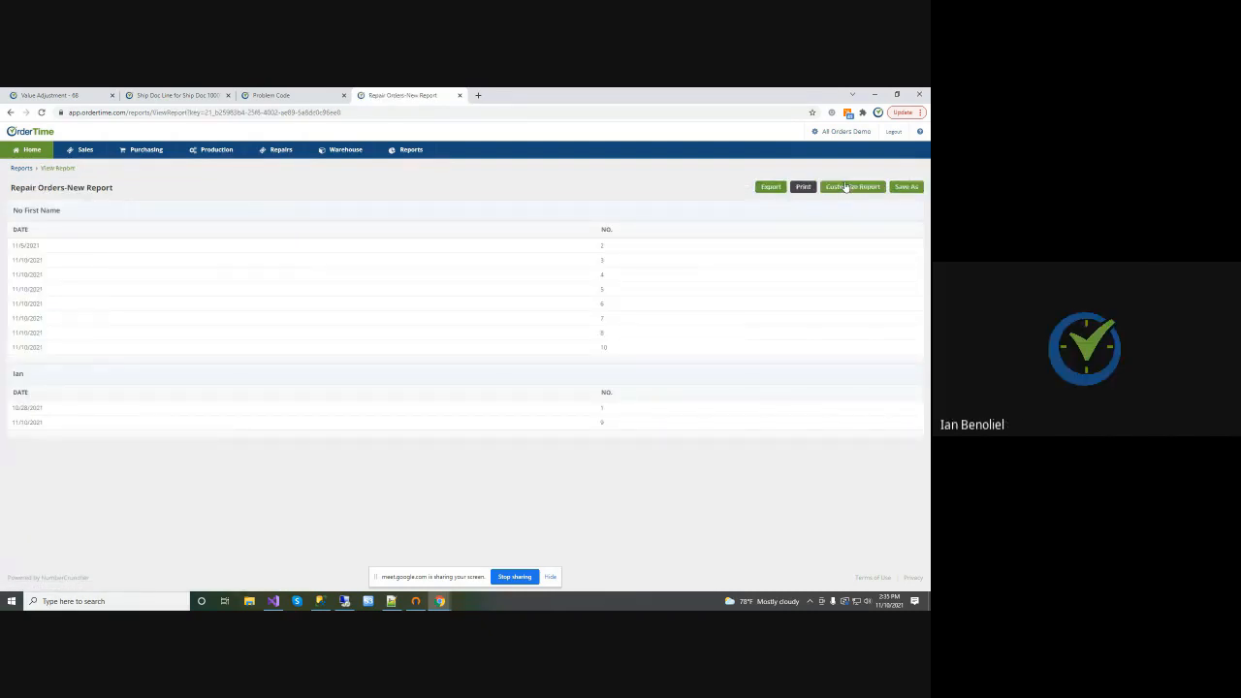
Return to the home page, open recent repair order 7 and examine the Return Date in its summary
{"action": "left_click", "coordinate": [30, 152]}
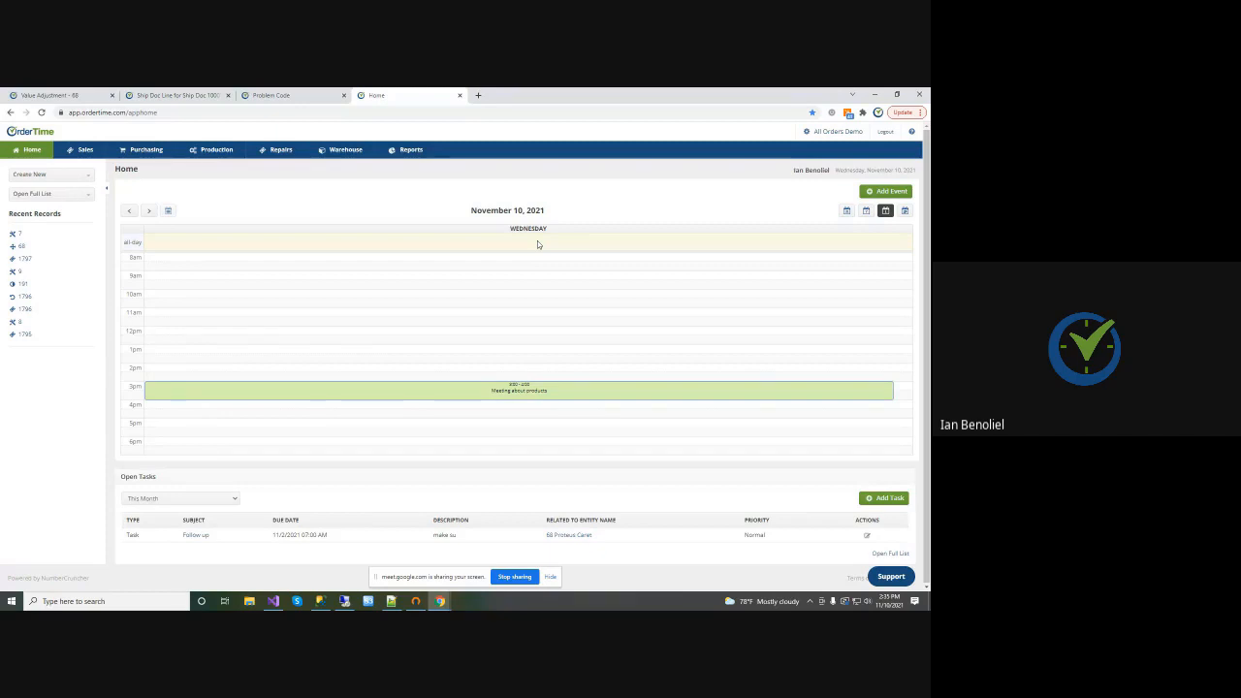
{"action": "left_click", "coordinate": [17, 234]}
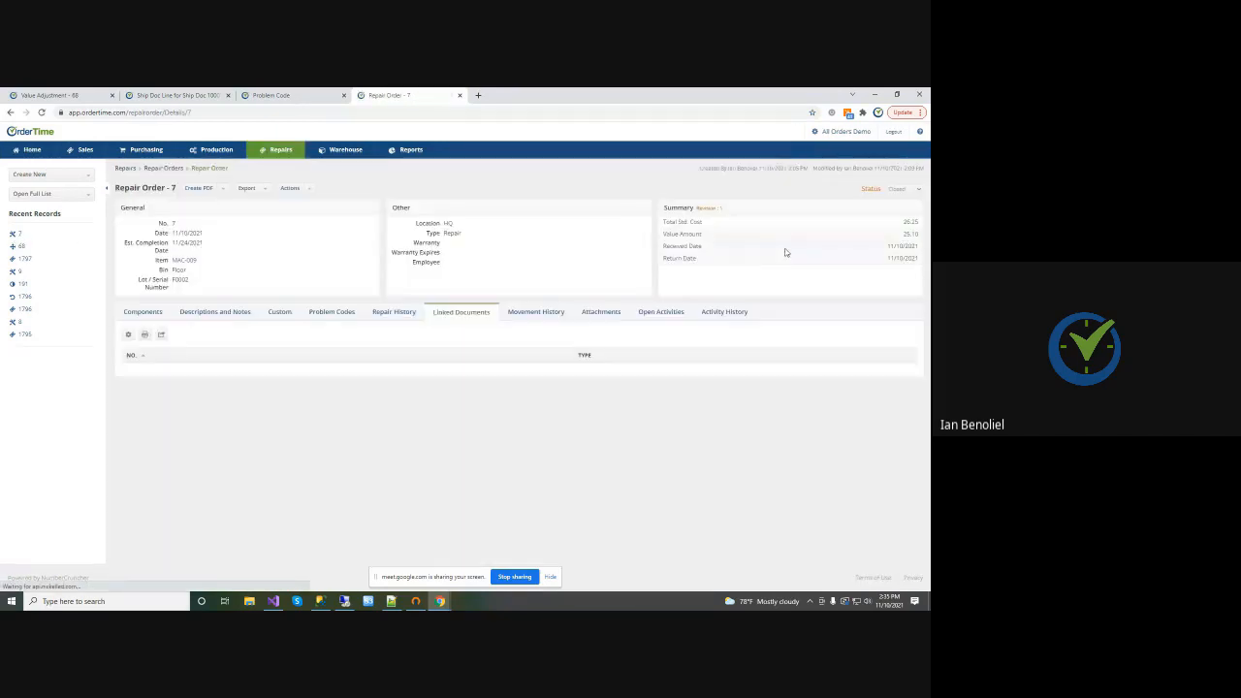
{"action": "left_click_drag", "start_coordinate": [690, 258], "coordinate": [663, 258]}
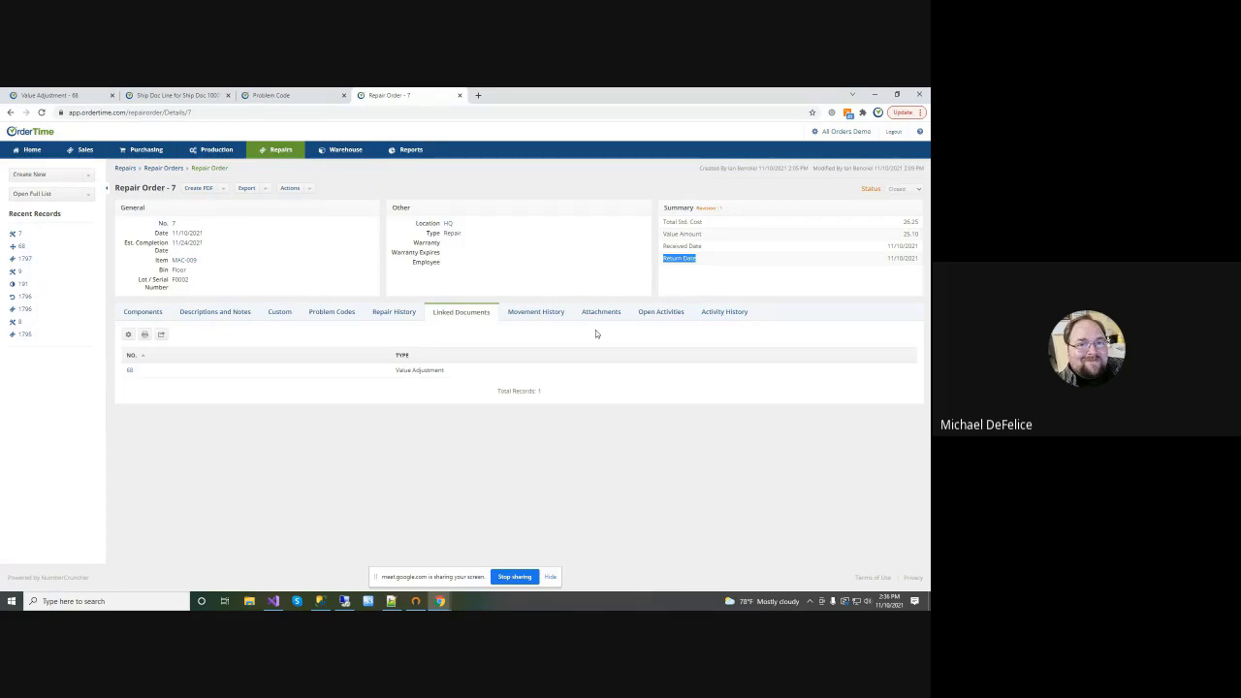
Open the Custom Fields settings in Admin and start a new custom field for the Repair Order Item type
{"action": "left_click", "coordinate": [845, 133]}
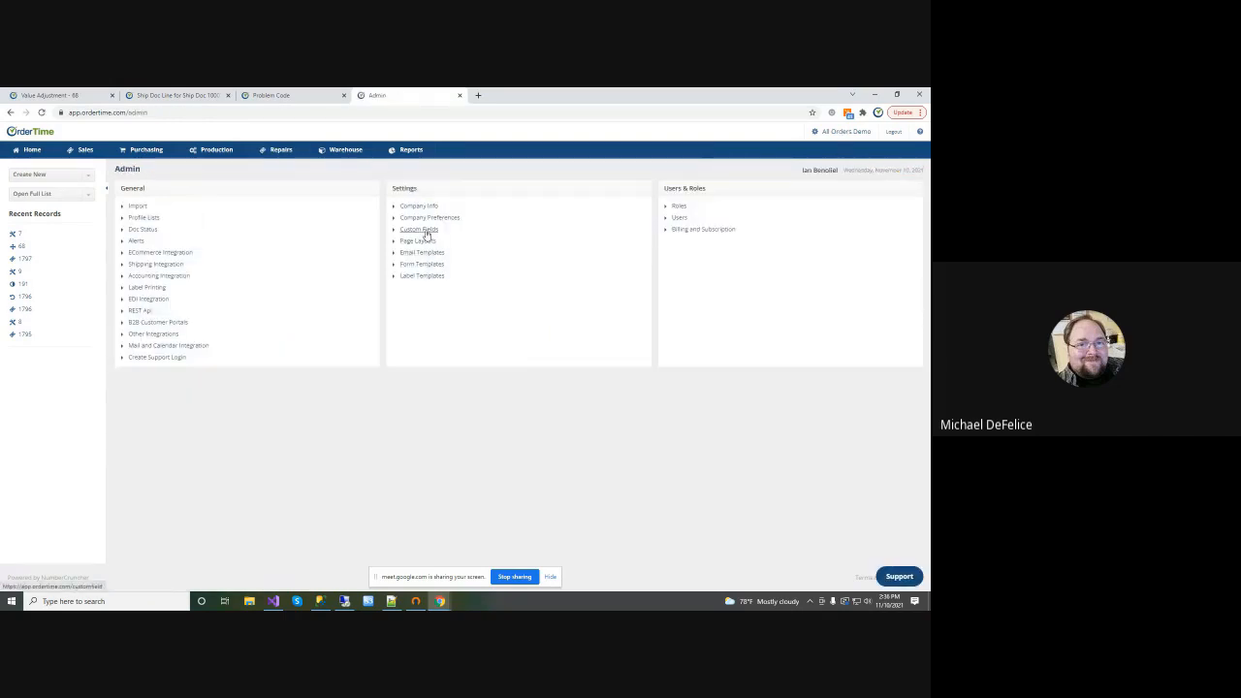
{"action": "left_click", "coordinate": [426, 233]}
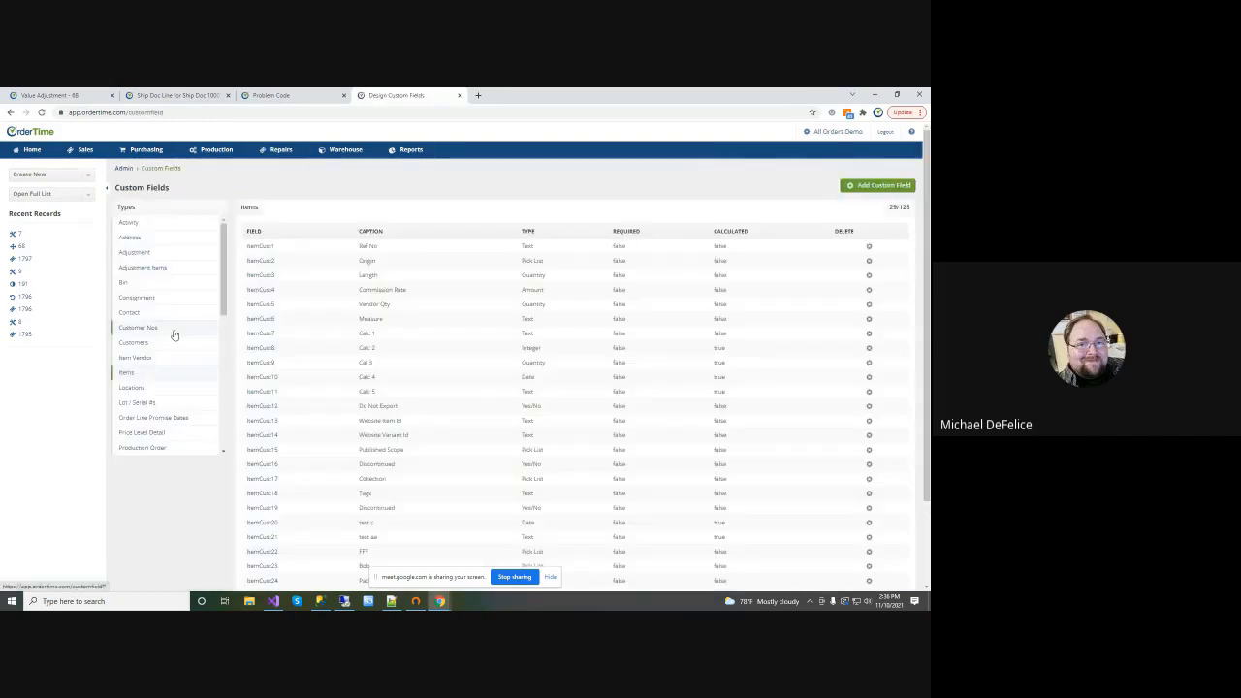
{"action": "scroll", "coordinate": [174, 334], "scroll_direction": "down", "scroll_amount": 5}
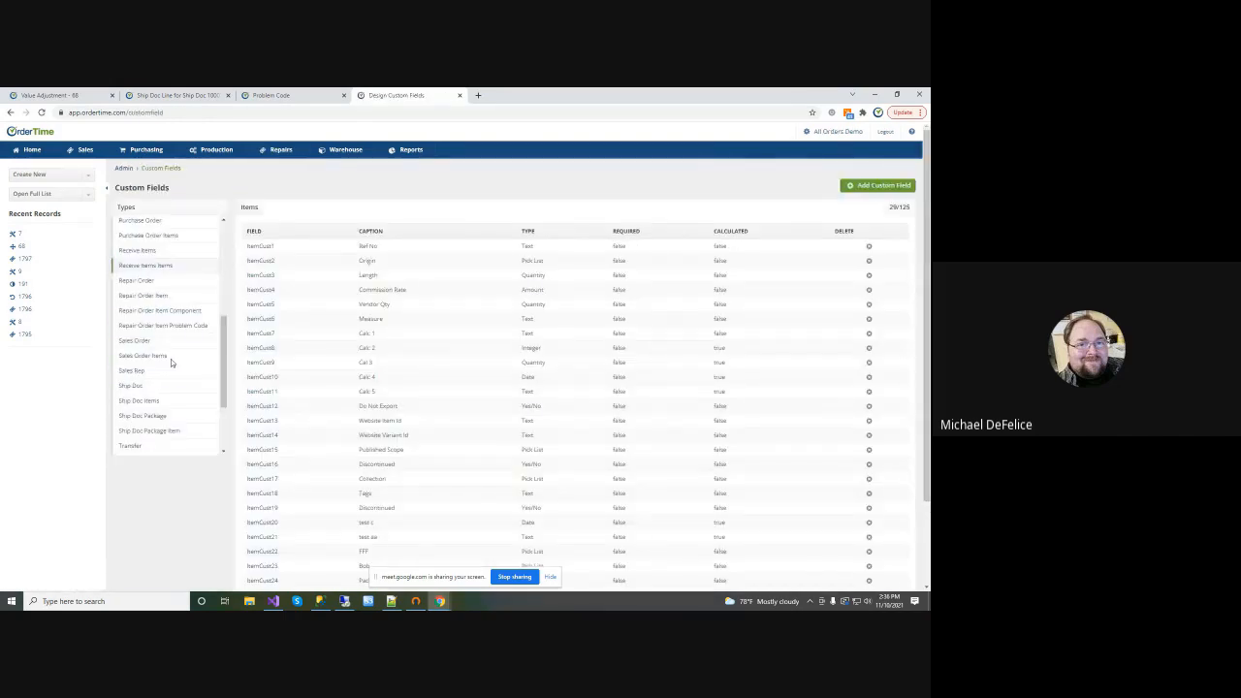
{"action": "left_click", "coordinate": [160, 297]}
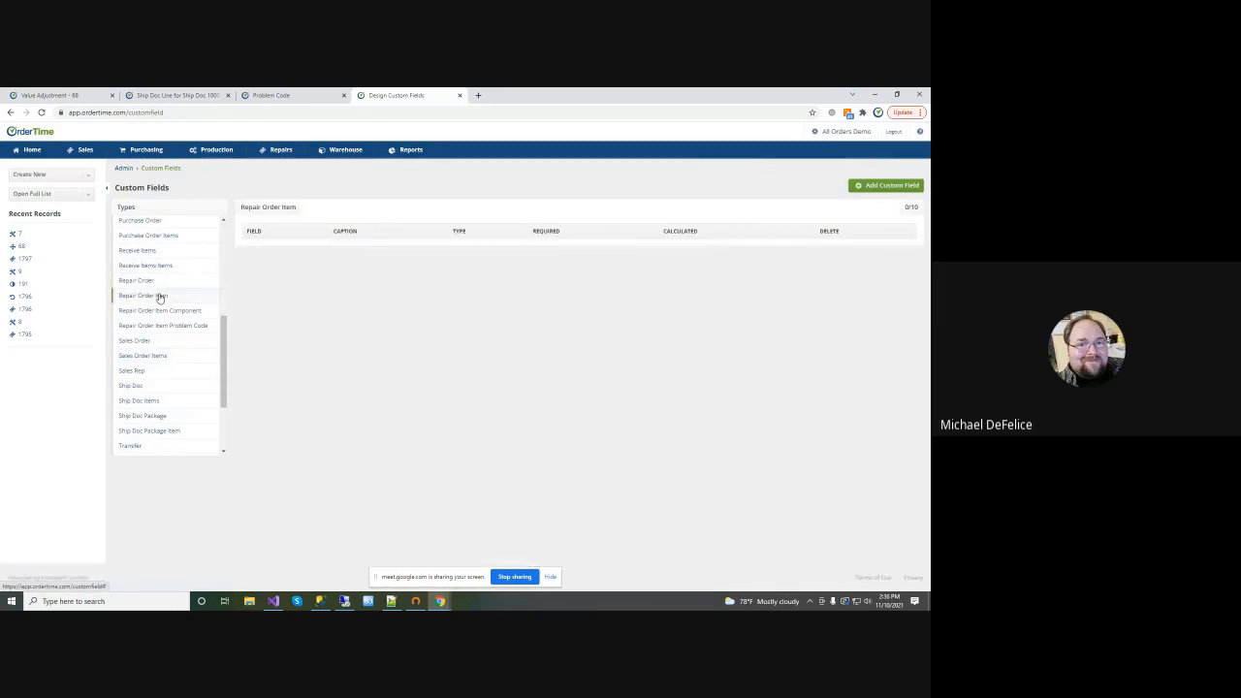
{"action": "left_click", "coordinate": [873, 187]}
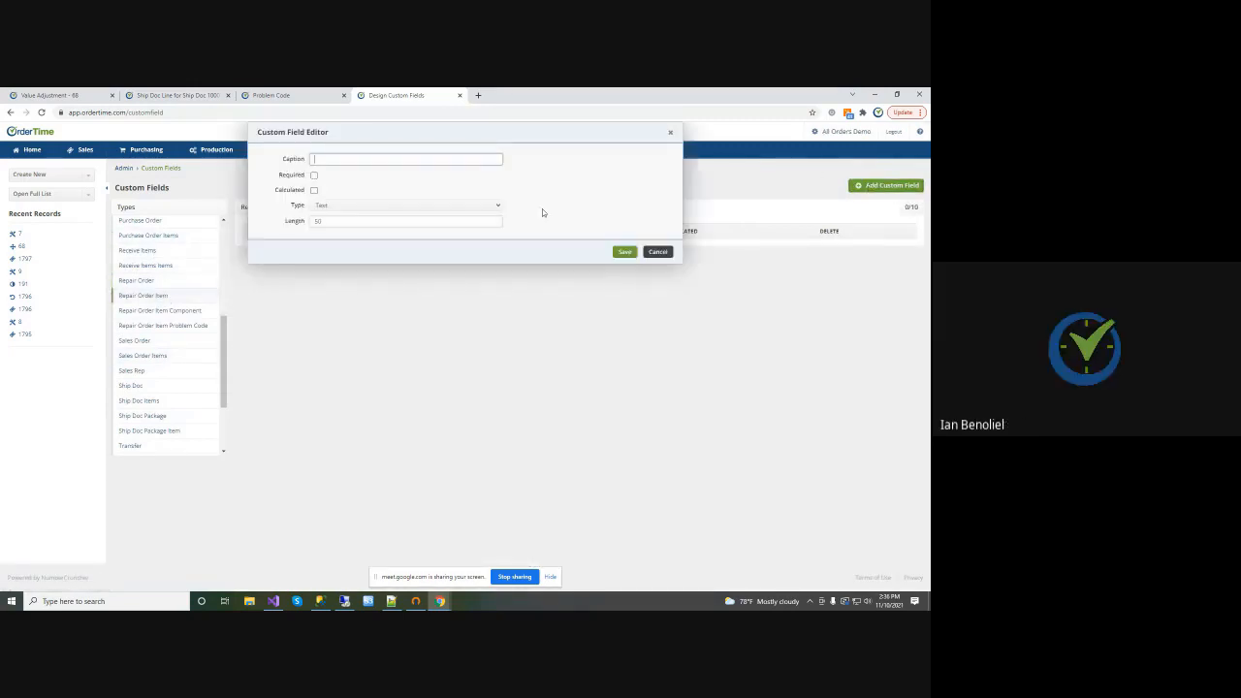
Make the new Repair Order Item custom field calculated and set its type to Integer
{"action": "left_click", "coordinate": [314, 190]}
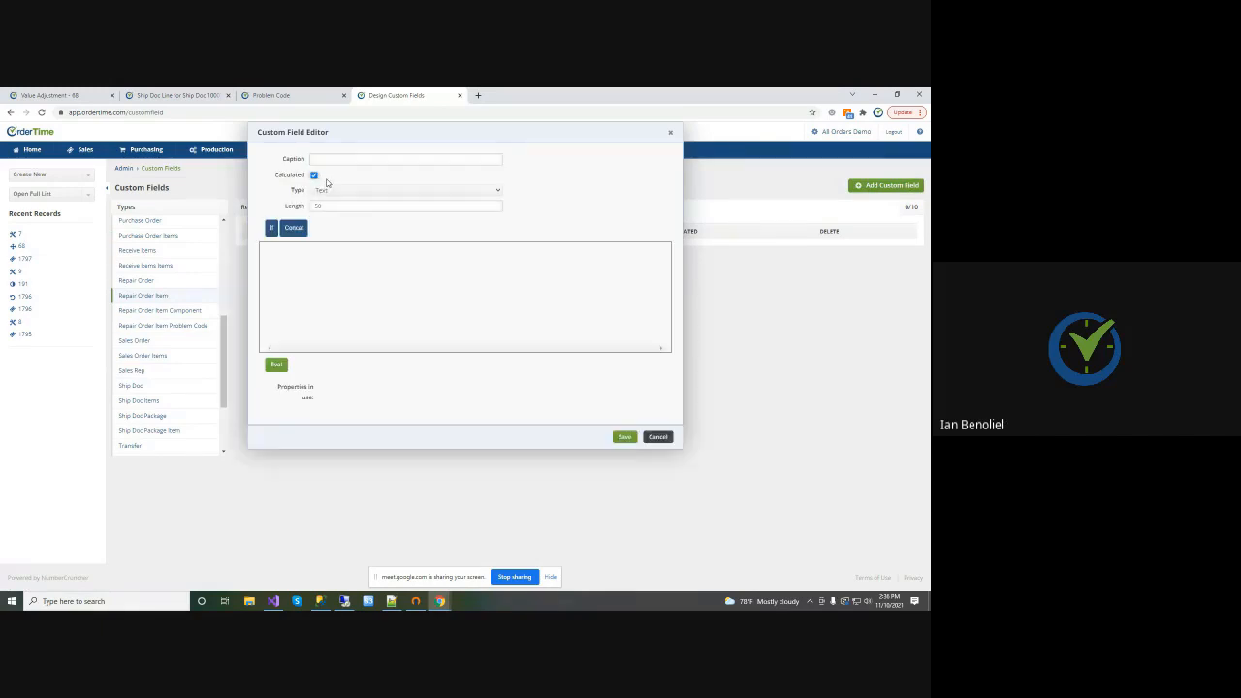
{"action": "left_click", "coordinate": [342, 191]}
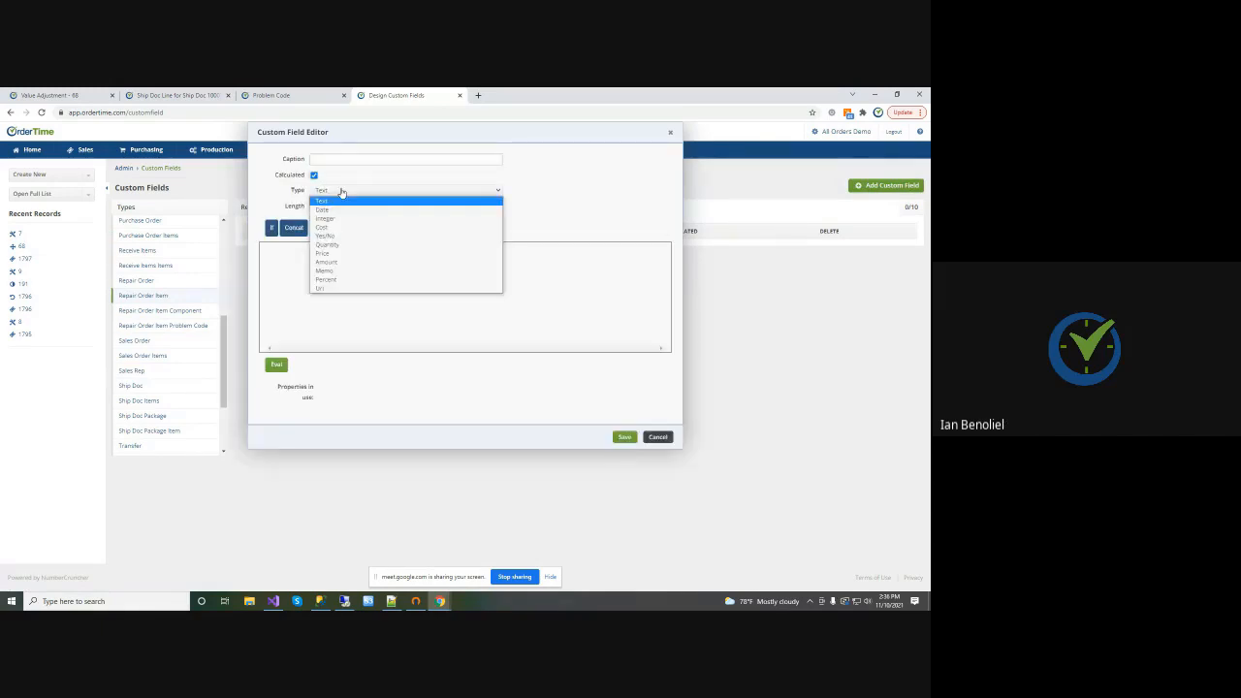
{"action": "left_click", "coordinate": [325, 218]}
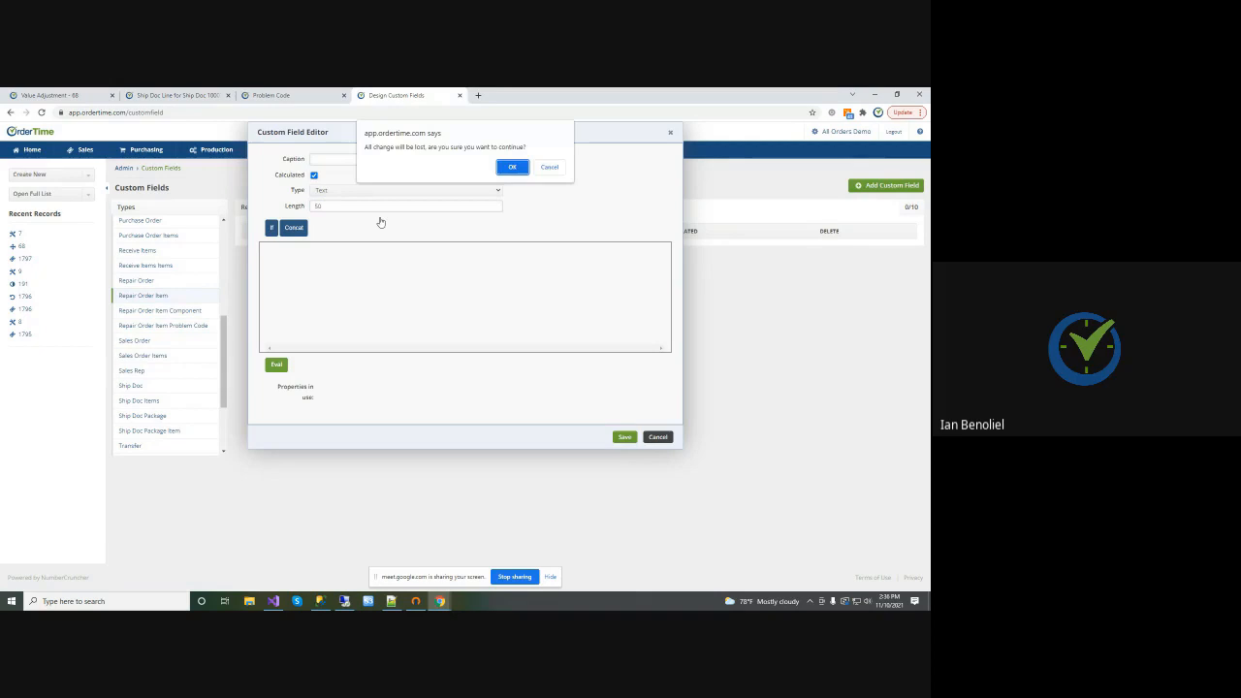
{"action": "left_click", "coordinate": [511, 166]}
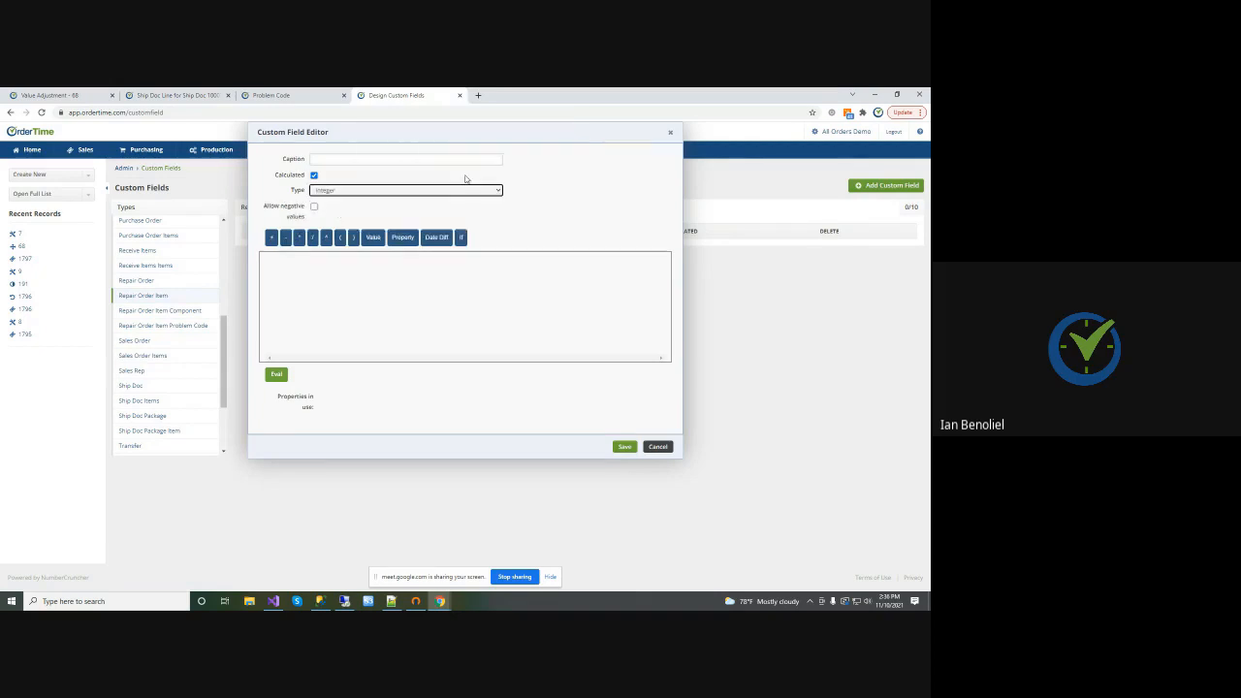
Add a Date Diff expression to the calculated field, using the Day interval from Received Date to Closed Date
{"action": "left_click", "coordinate": [436, 237]}
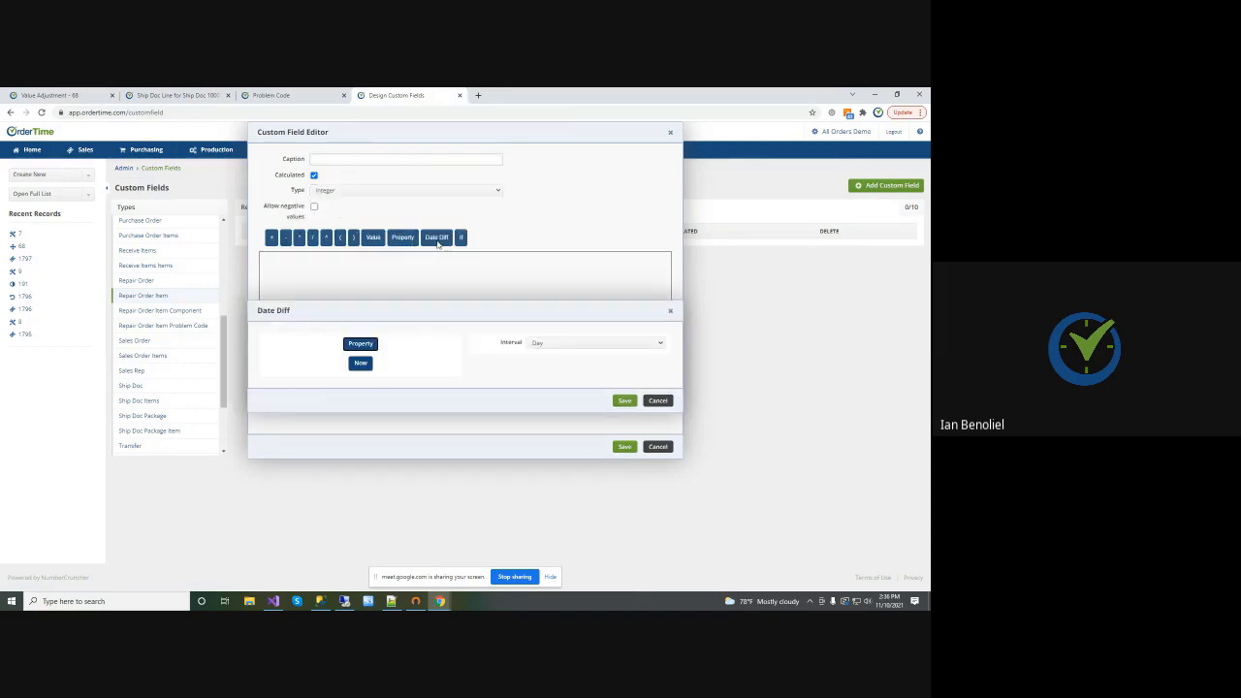
{"action": "left_click", "coordinate": [369, 346]}
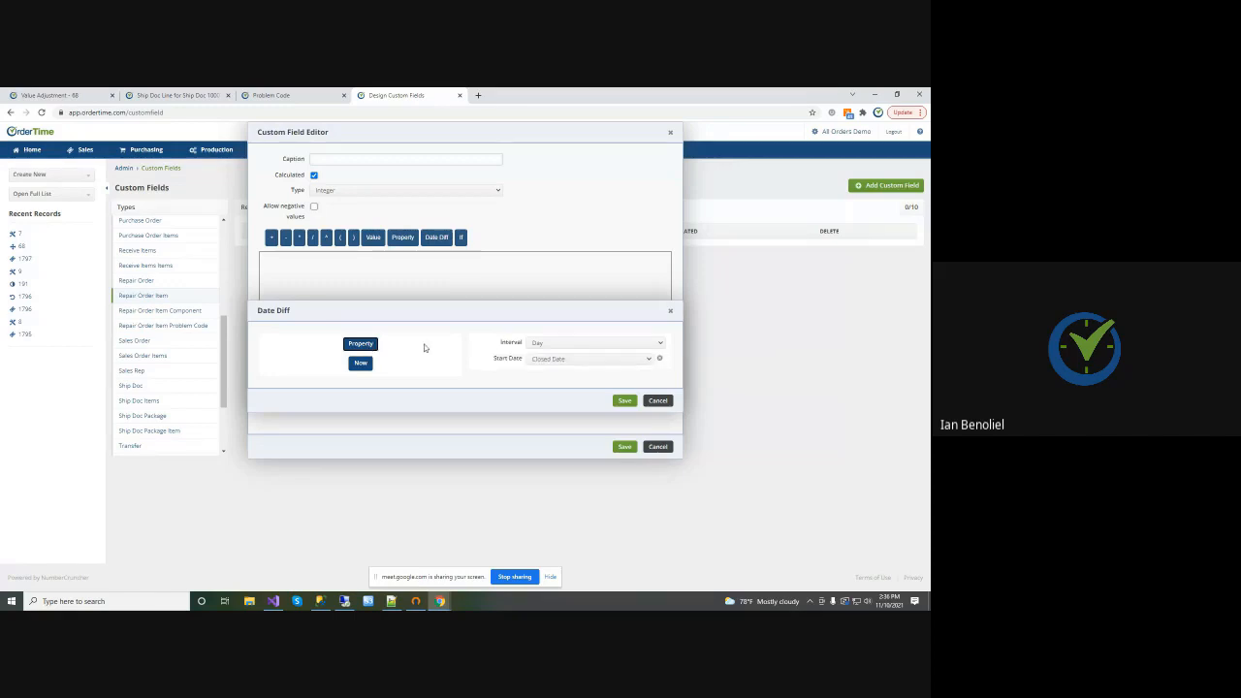
{"action": "left_click", "coordinate": [559, 359]}
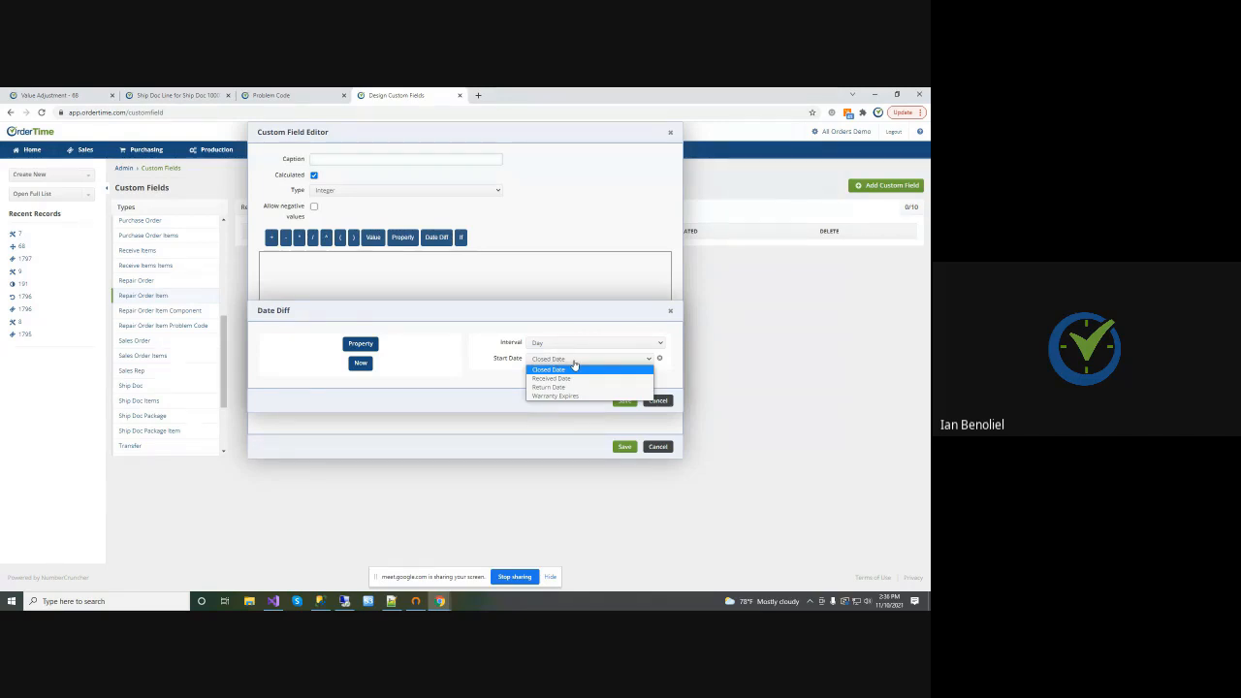
{"action": "left_click", "coordinate": [573, 363]}
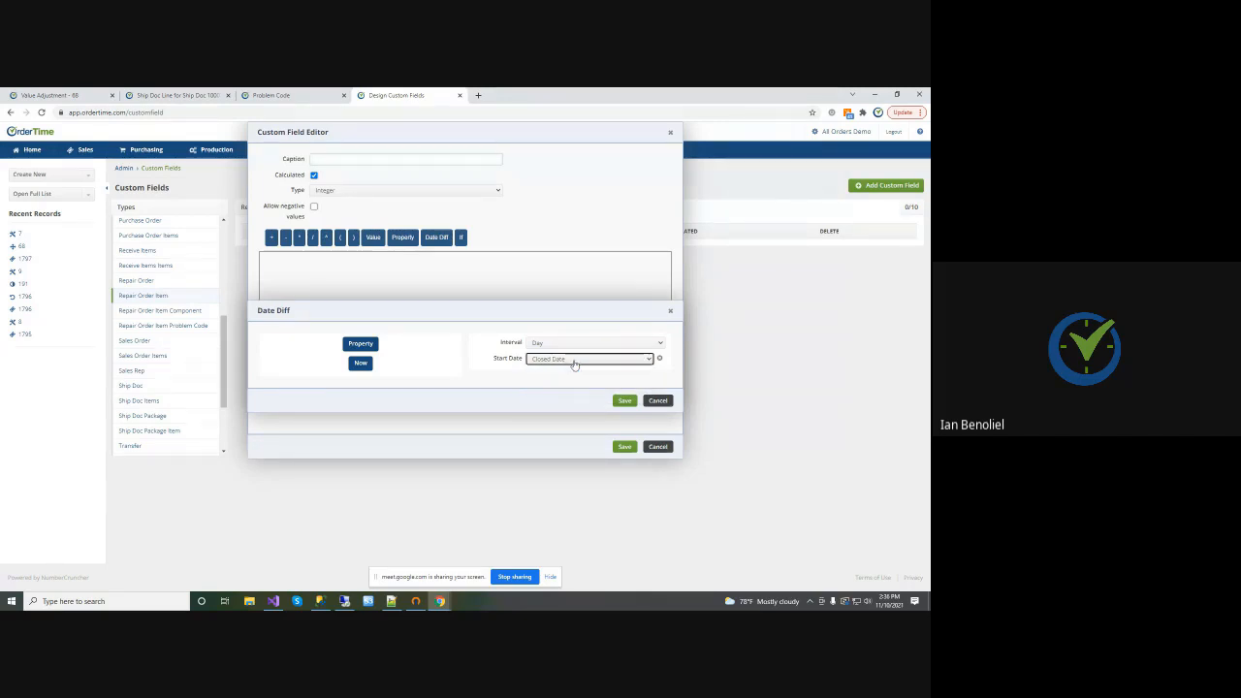
{"action": "left_click", "coordinate": [573, 363]}
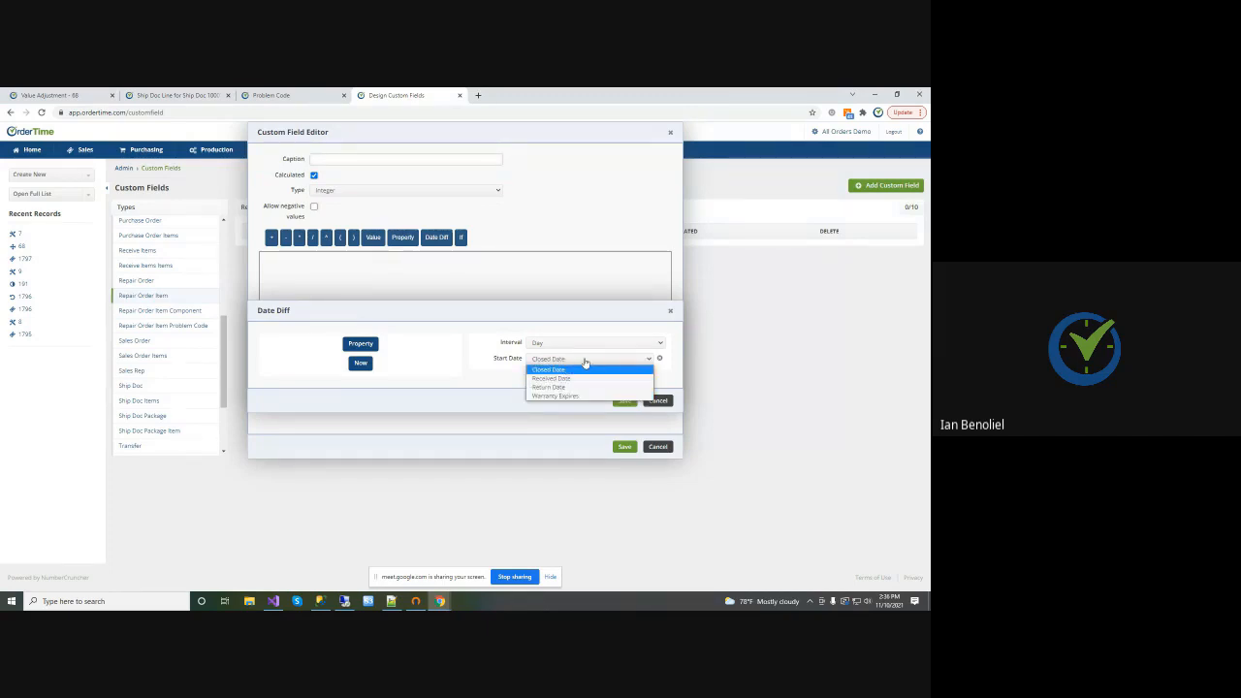
{"action": "left_click", "coordinate": [567, 378]}
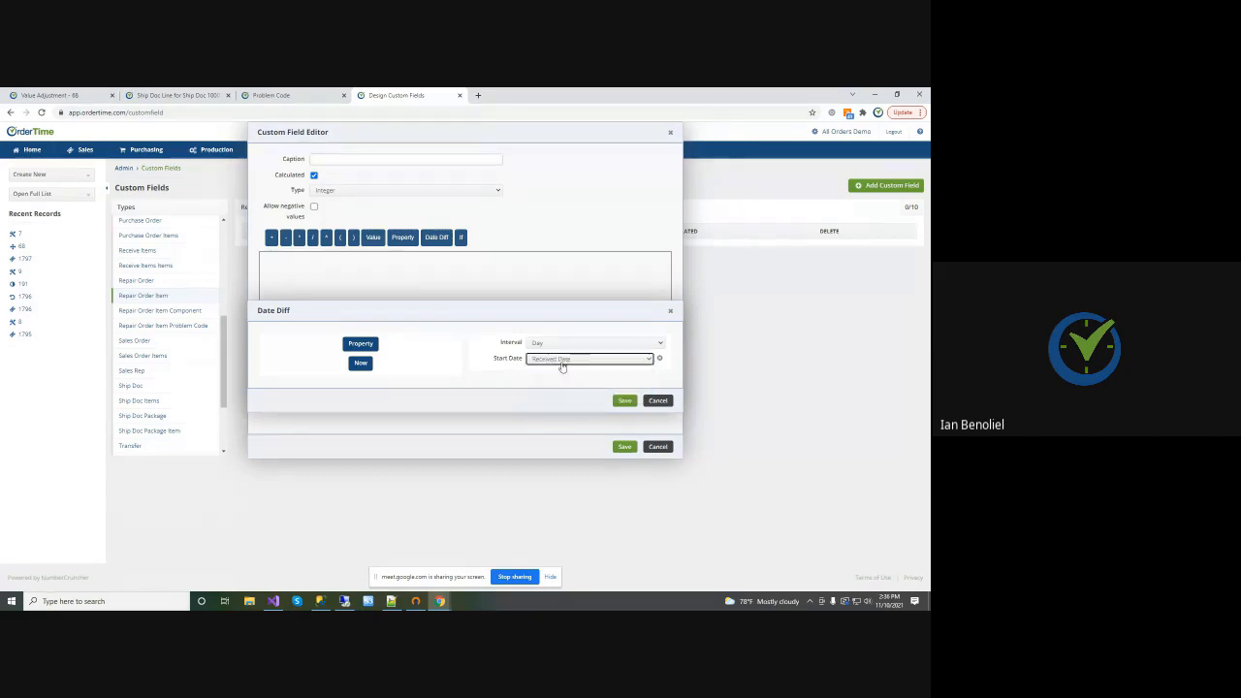
{"action": "left_click", "coordinate": [360, 345]}
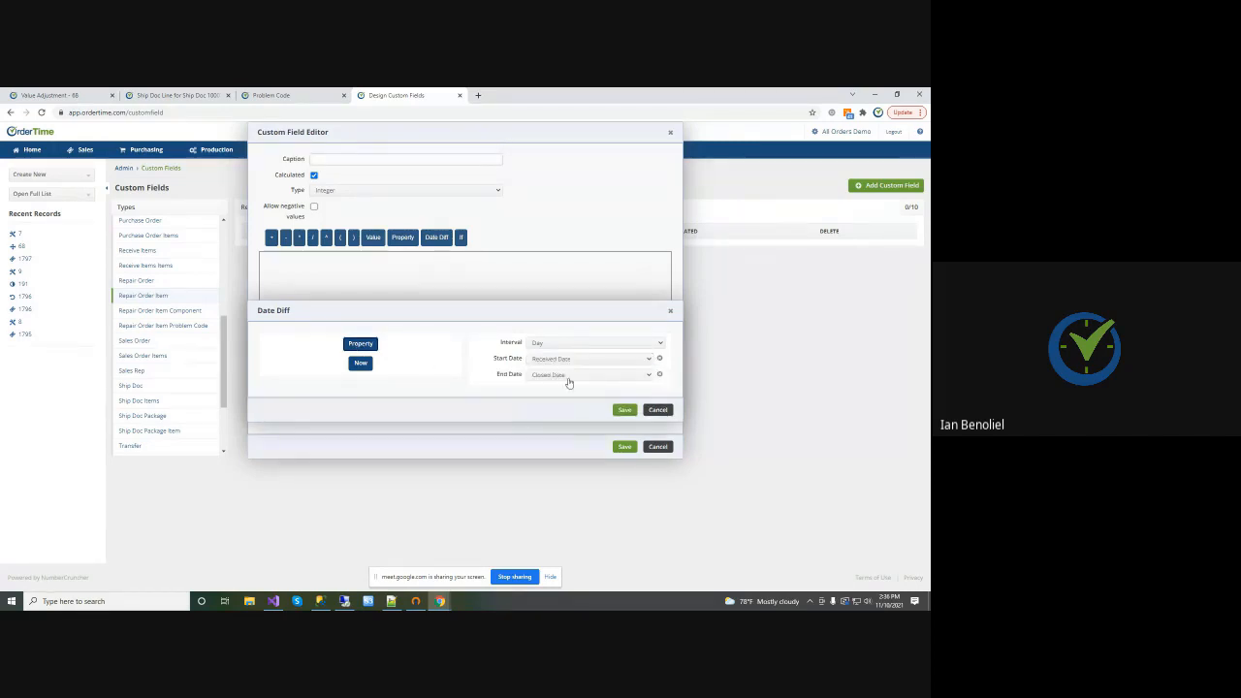
{"action": "left_click", "coordinate": [624, 409]}
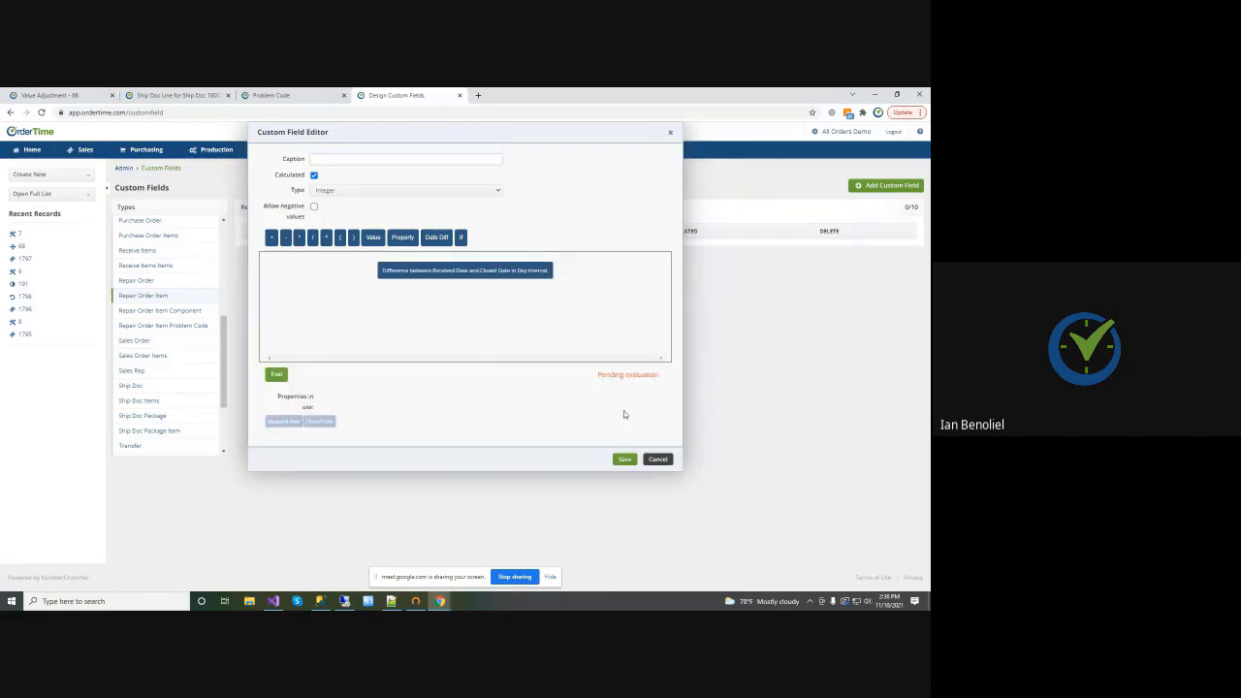
Try to evaluate the date-difference expression, and reopen and resave its Date Diff settings
{"action": "left_click", "coordinate": [276, 375]}
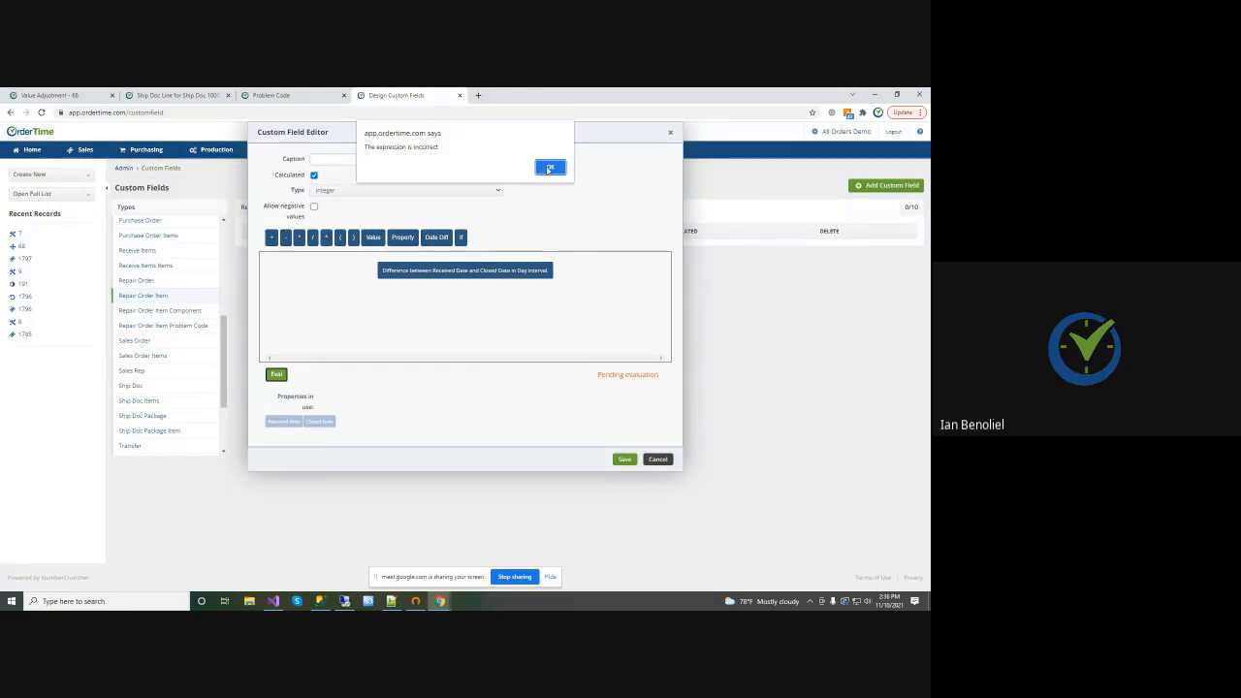
{"action": "left_click", "coordinate": [550, 168]}
{"action": "right_click", "coordinate": [460, 280]}
{"action": "left_click", "coordinate": [514, 282]}
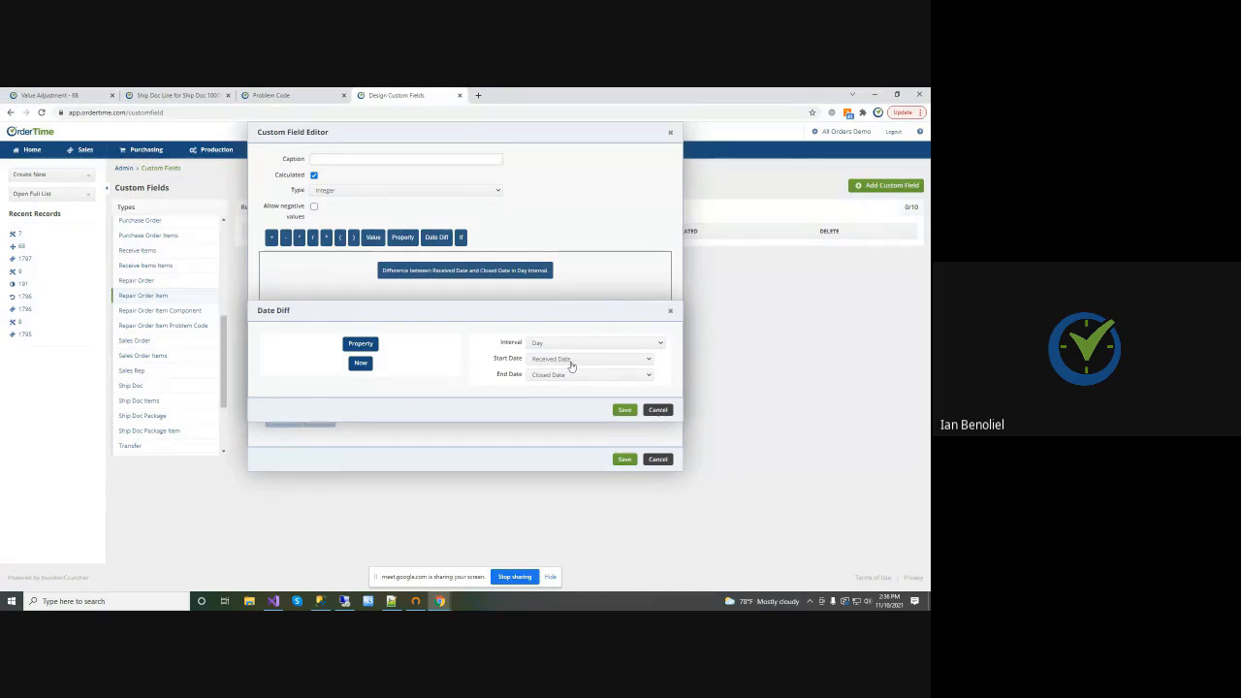
{"action": "left_click", "coordinate": [625, 410]}
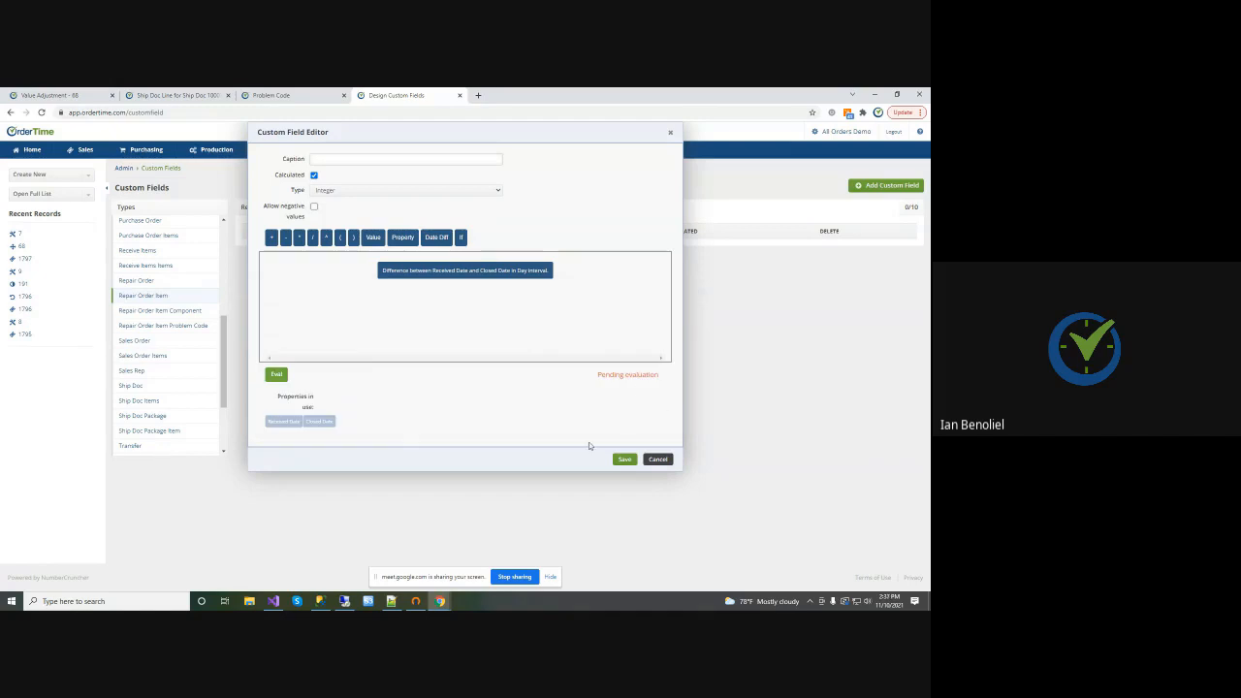
Discard the new custom field and return to the home page
{"action": "left_click", "coordinate": [663, 458]}
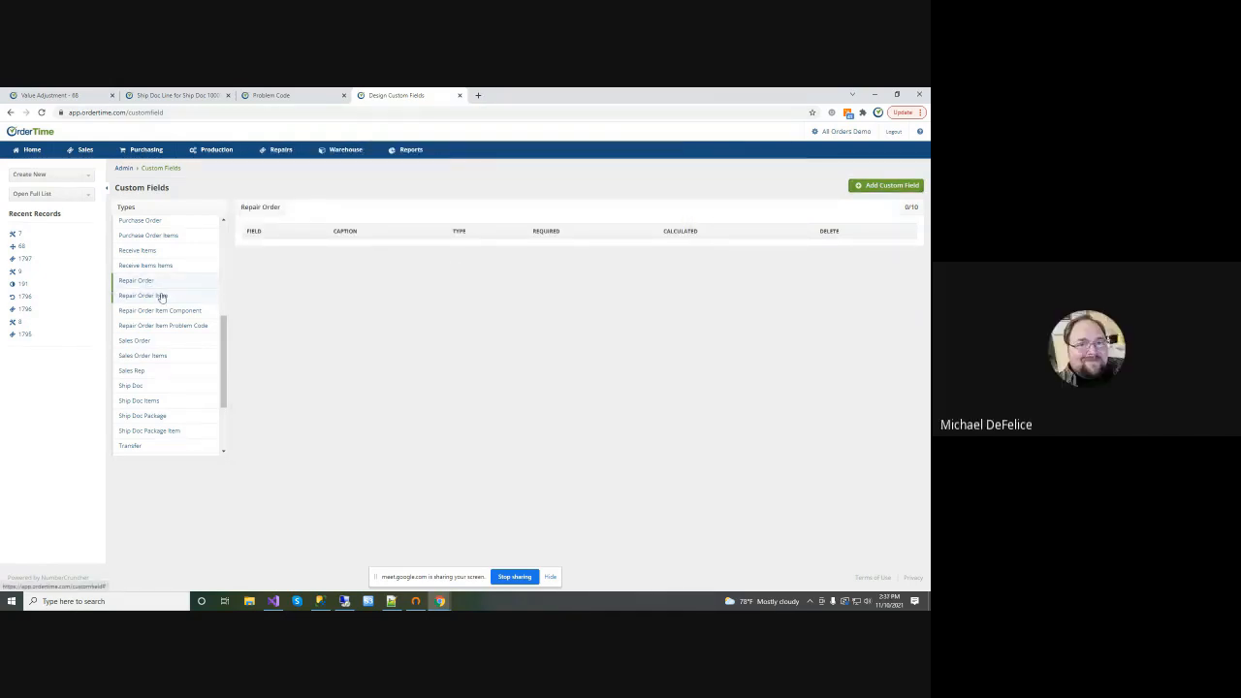
{"action": "left_click", "coordinate": [30, 149]}
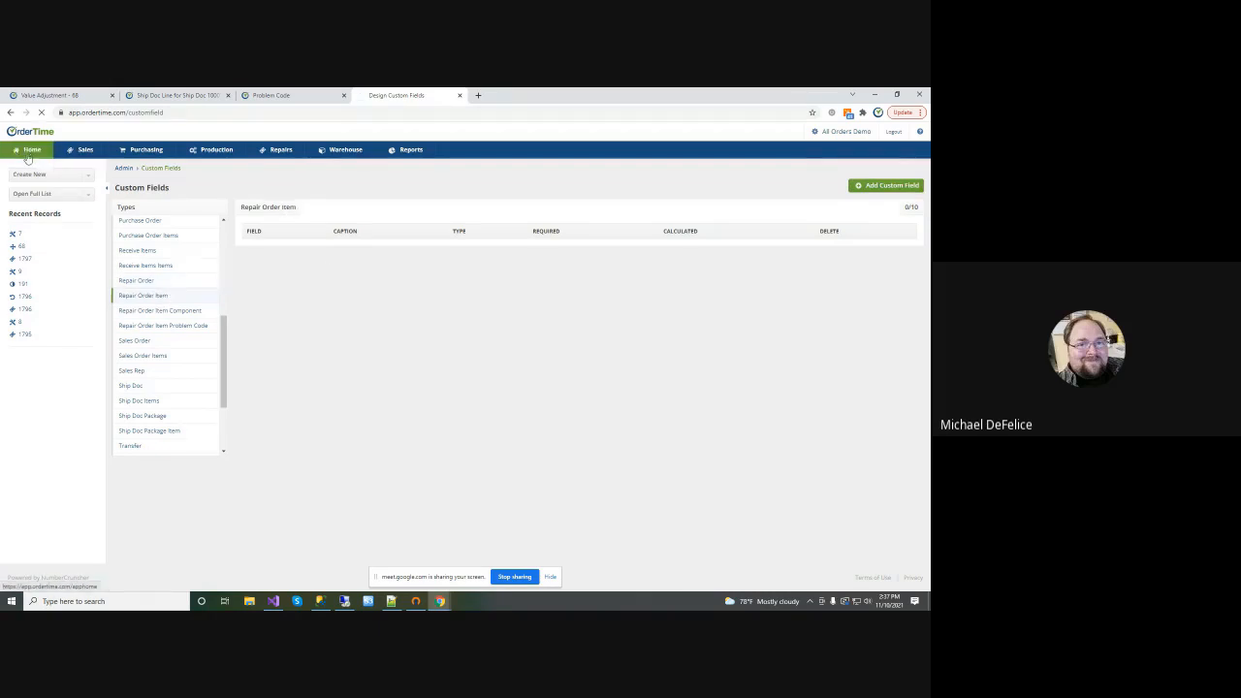